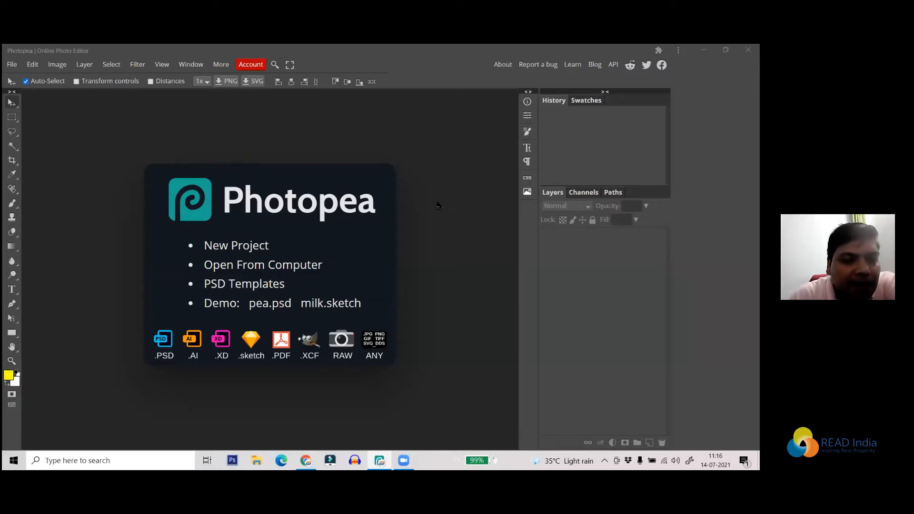
Create a new blank project of 1280 by 720 pixels at 72 DPI with a white background.
left_click(247, 249)
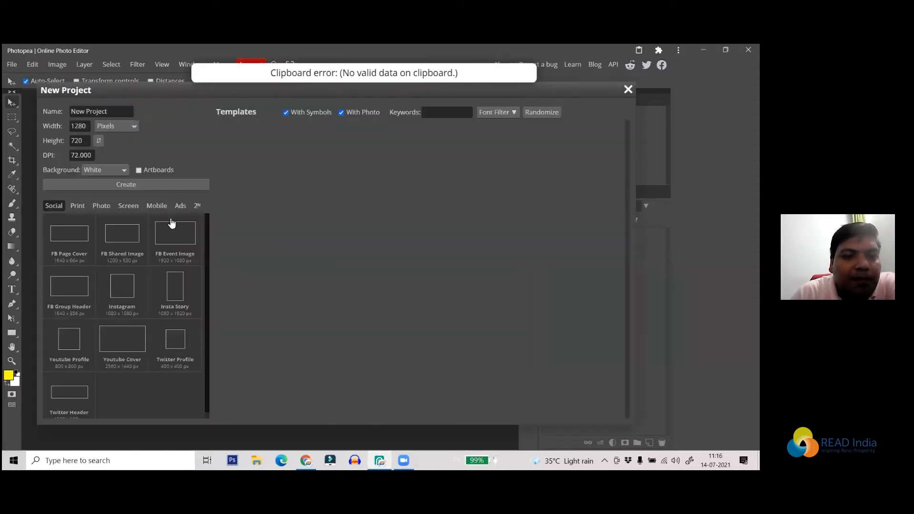
left_click(138, 187)
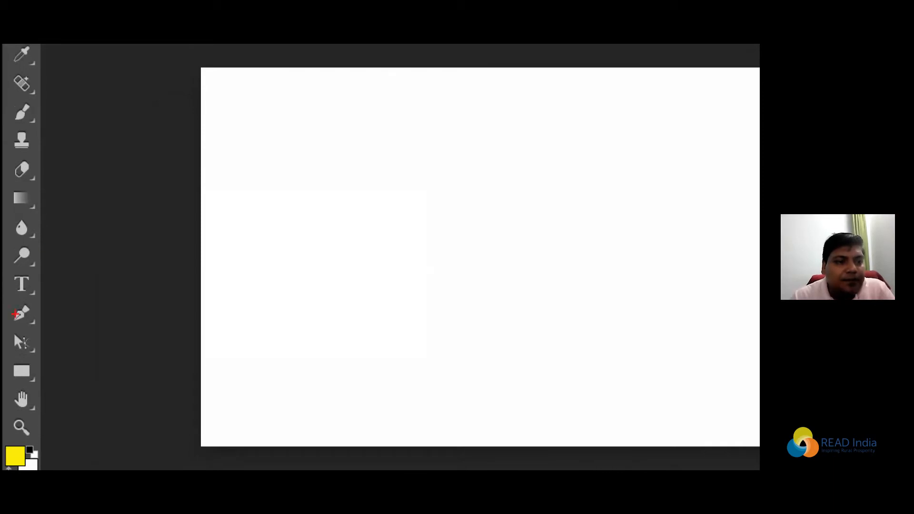
mouse_move(32, 264)
left_mouse_down()
mouse_move(3, 268)
mouse_move(2, 286)
mouse_move(10, 316)
mouse_move(40, 329)
mouse_move(65, 267)
mouse_move(58, 248)
mouse_move(32, 262)
left_mouse_up()
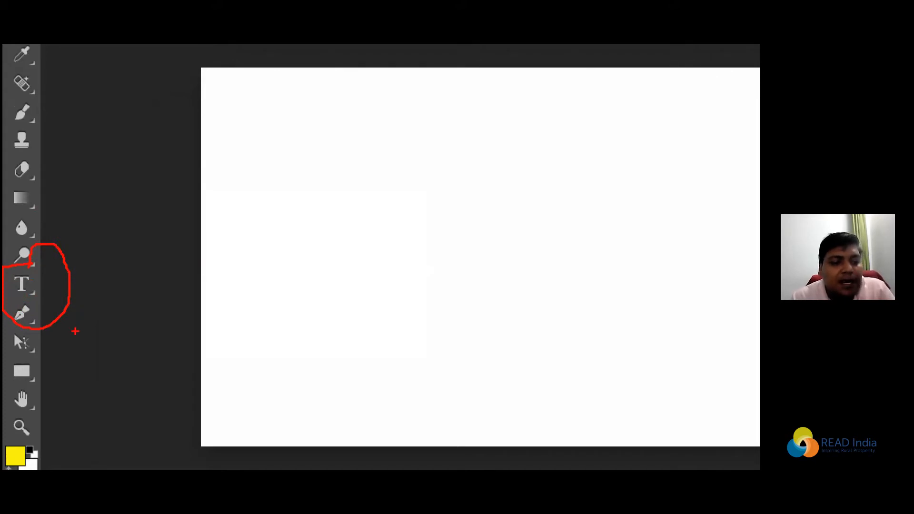
key("Escape")
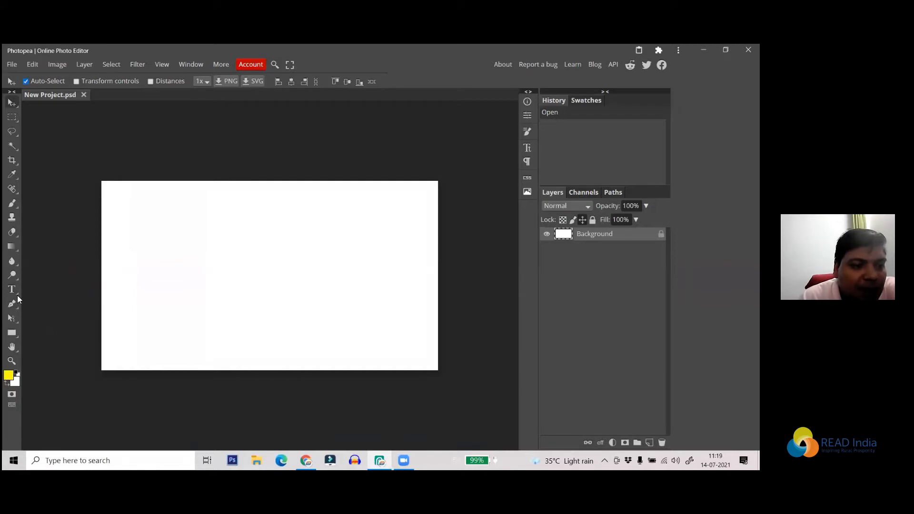
Place an empty text layer just outside the canvas's left edge with the Type tool and commit it.
left_click(17, 295)
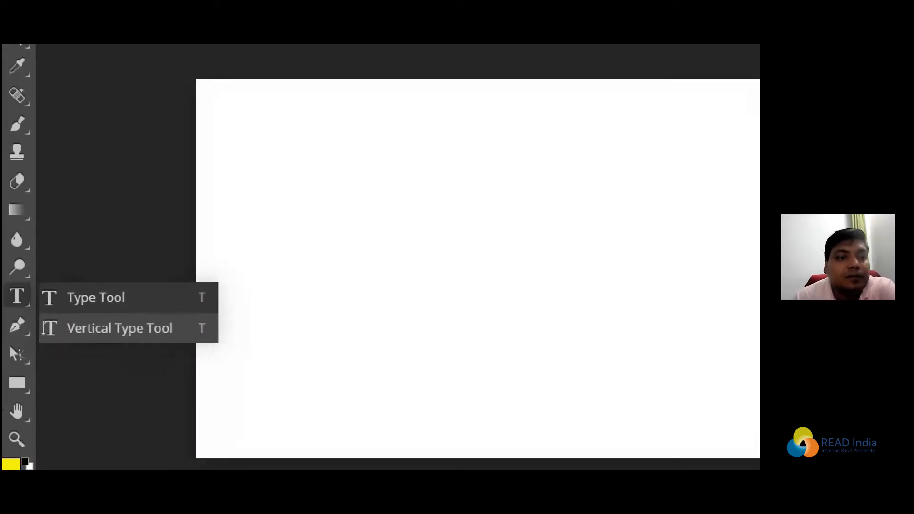
left_click_drag(50, 270, 44, 315)
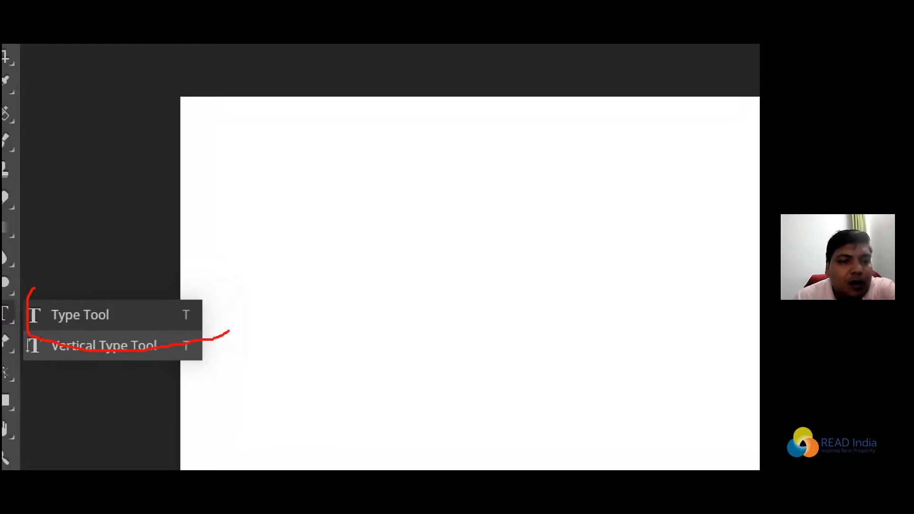
mouse_move(230, 331)
left_mouse_down()
mouse_move(140, 274)
mouse_move(42, 273)
left_mouse_up()
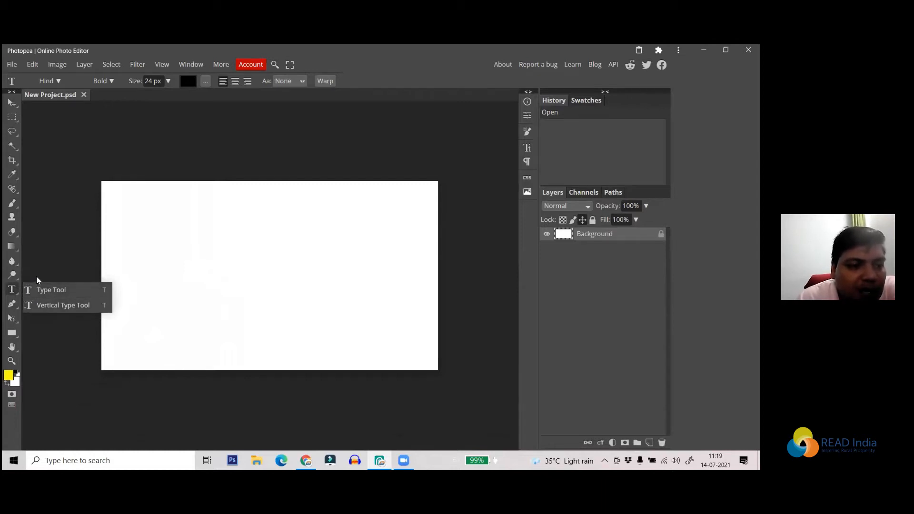
left_click(69, 229)
scroll(182, 314, "up", 2)
scroll(210, 306, "down", 3)
scroll(221, 304, "up", 2)
scroll(222, 304, "down", 1)
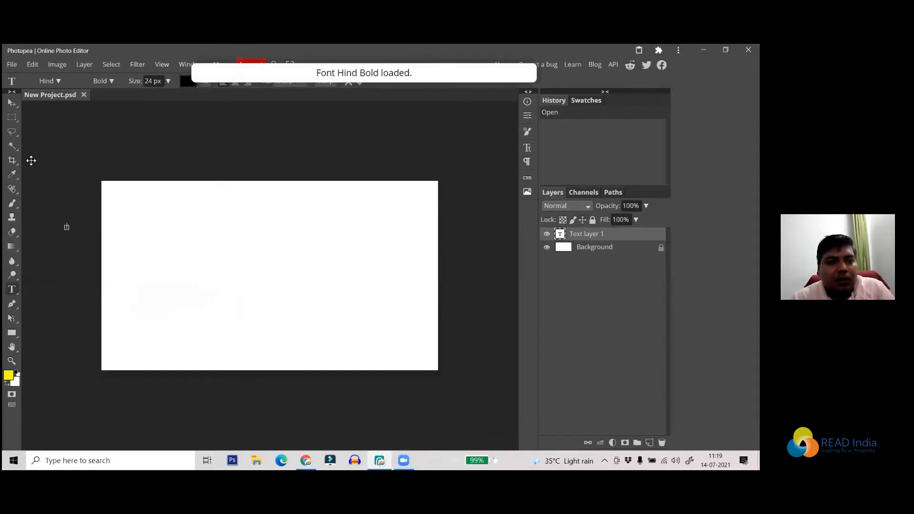
left_click(11, 104)
scroll(155, 266, "up", 1)
scroll(89, 237, "down", 1)
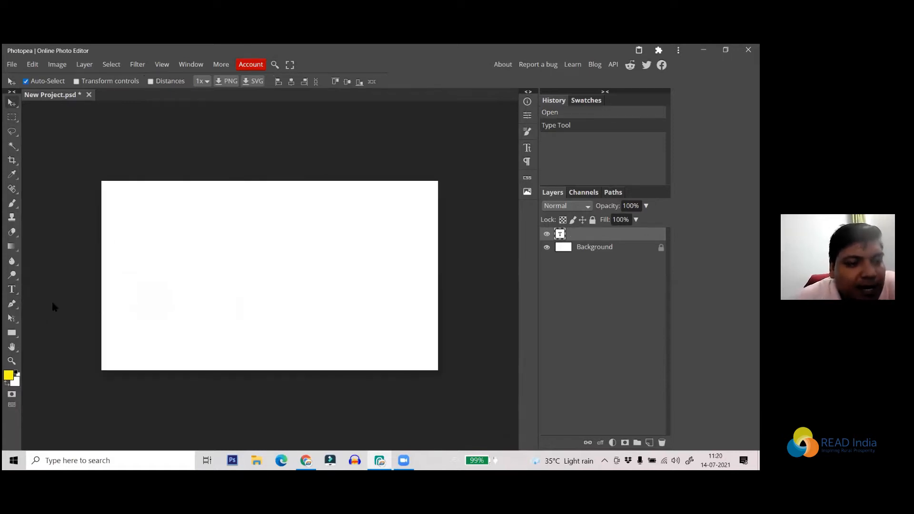
left_click(17, 293)
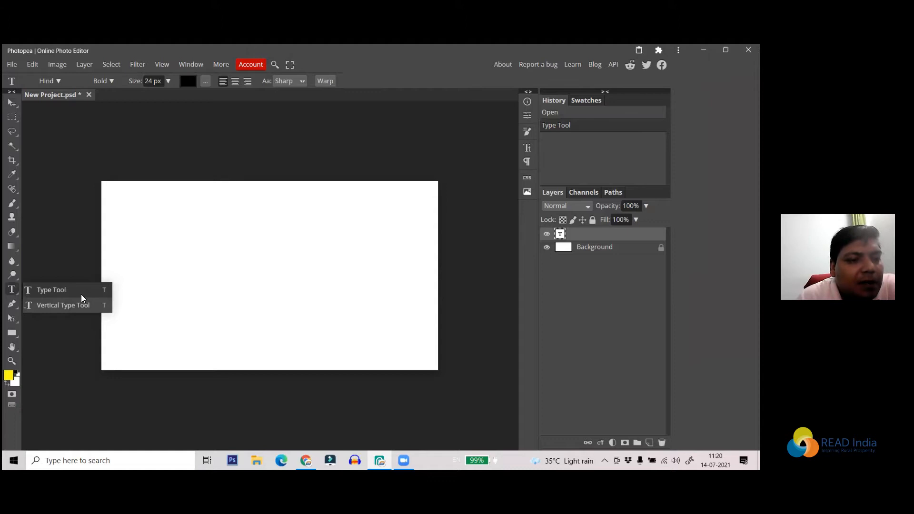
left_click(16, 266)
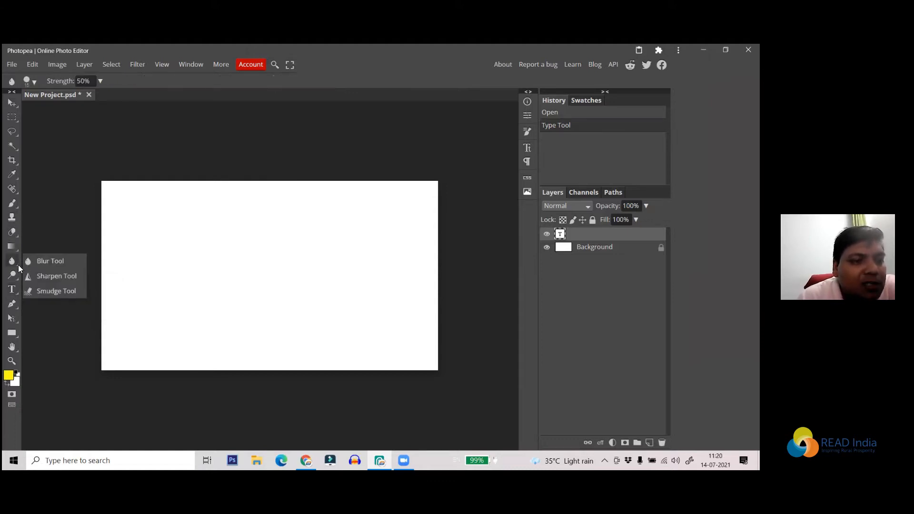
left_click(15, 238)
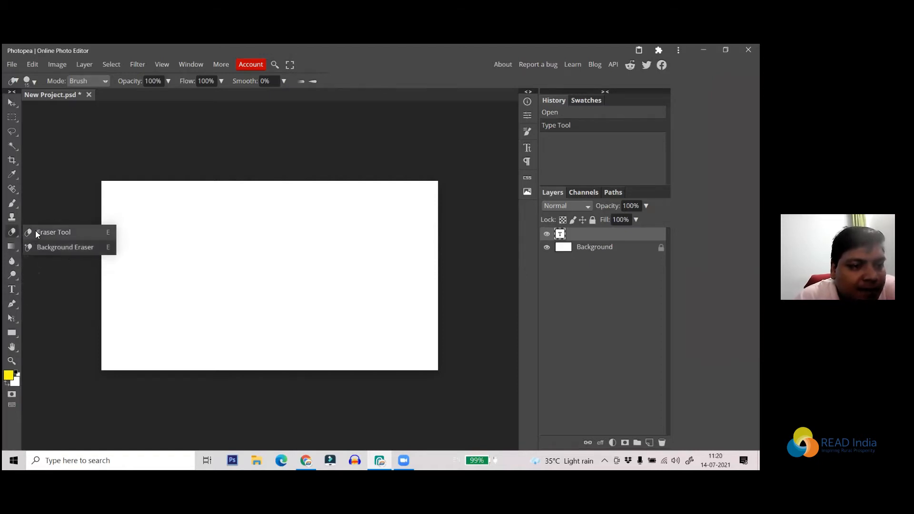
Add a second empty text layer with the Type tool, beside the canvas's upper-left corner, and commit it.
left_click(18, 294)
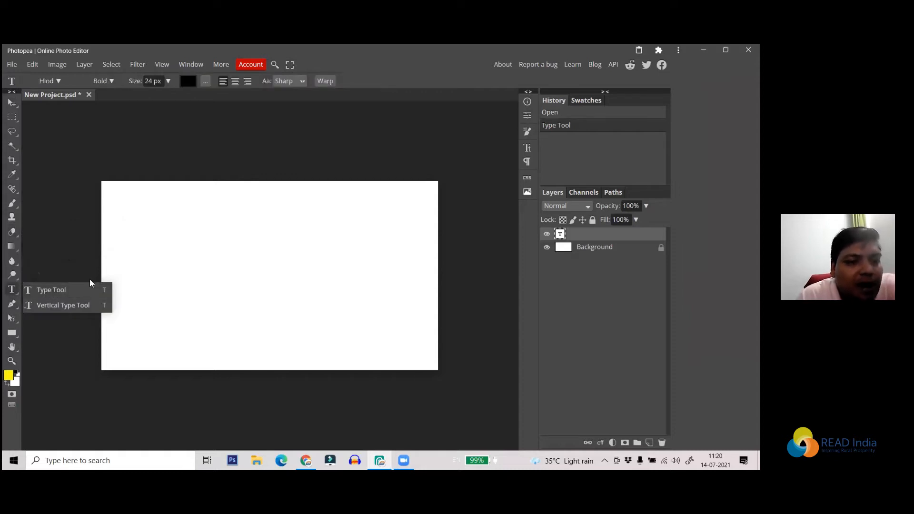
left_click(90, 208)
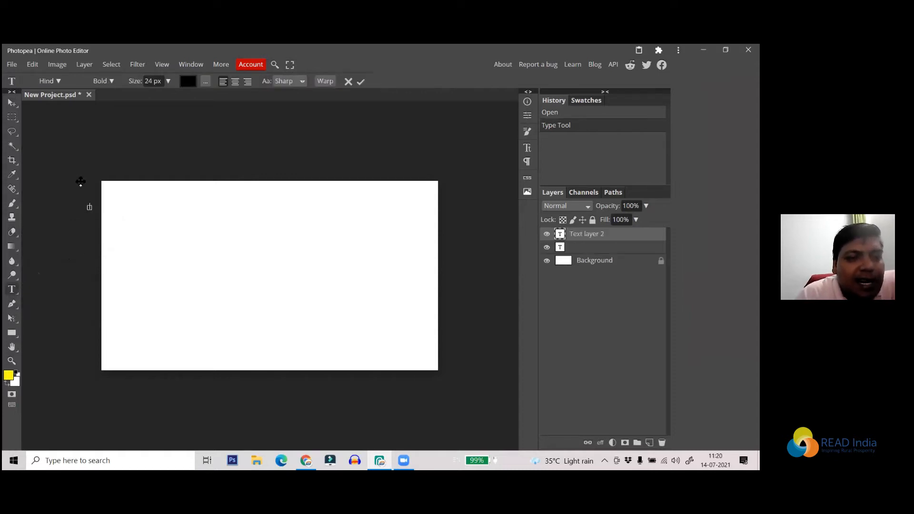
left_click(17, 107)
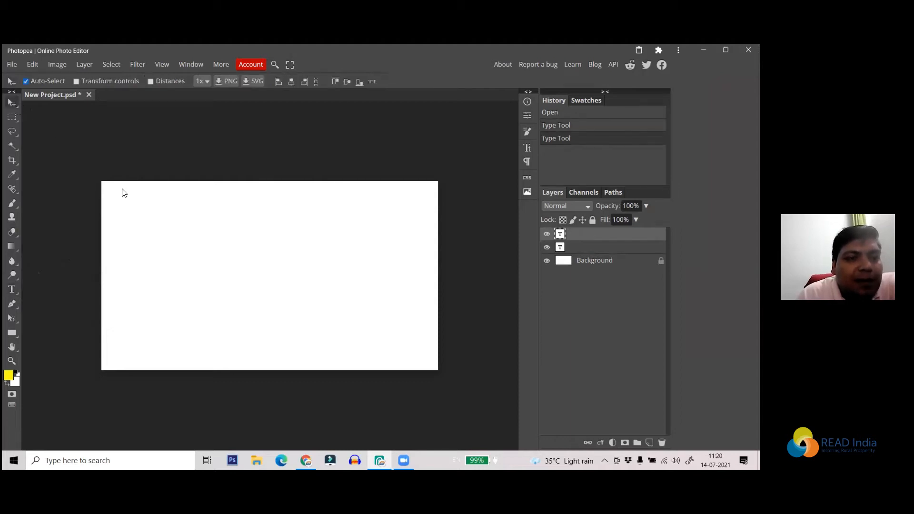
scroll(312, 283, "up", 1)
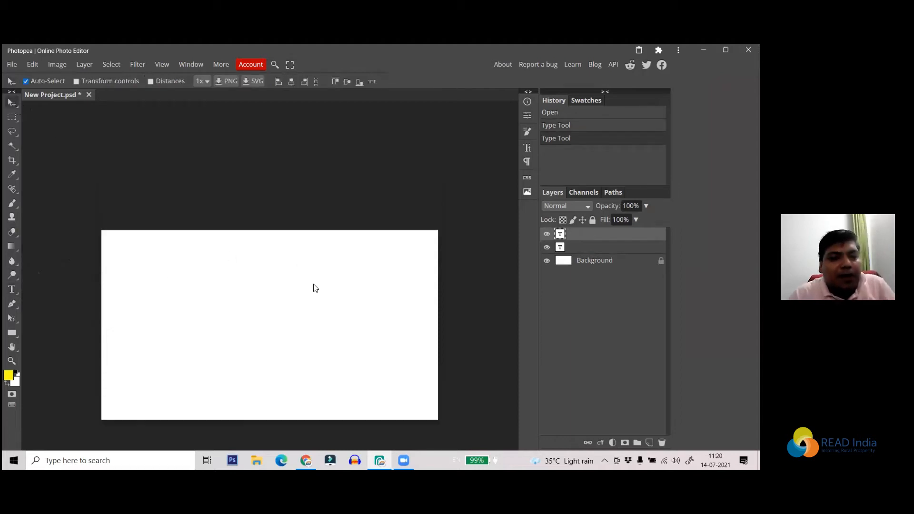
scroll(312, 283, "down", 1)
scroll(313, 283, "up", 1)
scroll(313, 285, "up", 1)
scroll(314, 285, "down", 2)
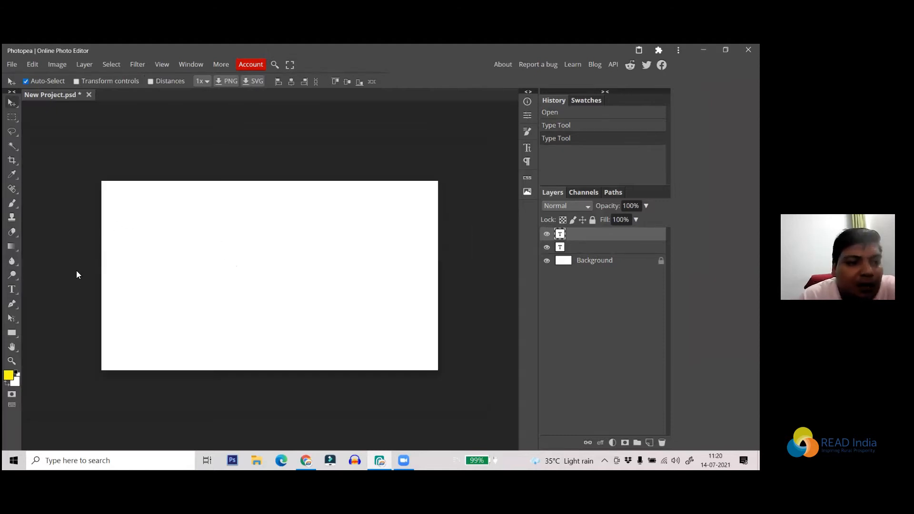
Add the sample text "asdggg" in the upper-left area of the canvas and select all its characters.
left_click(12, 289)
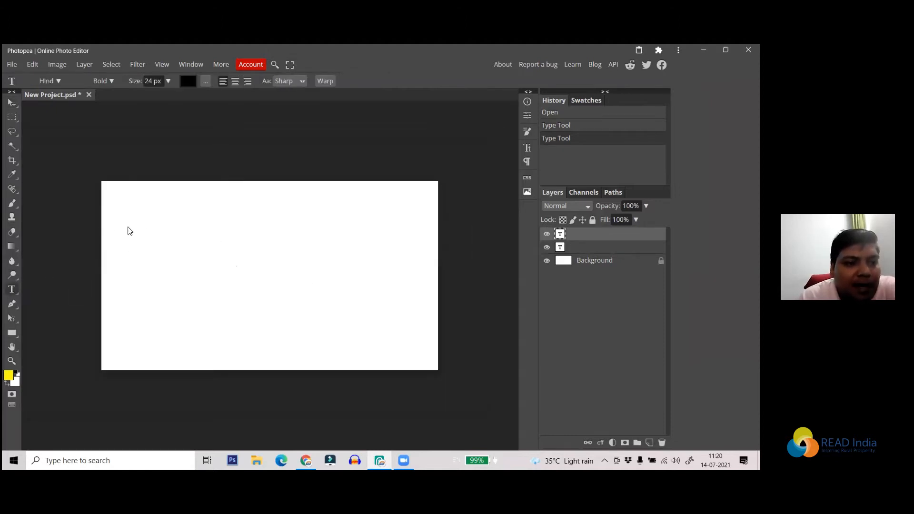
left_click(128, 231)
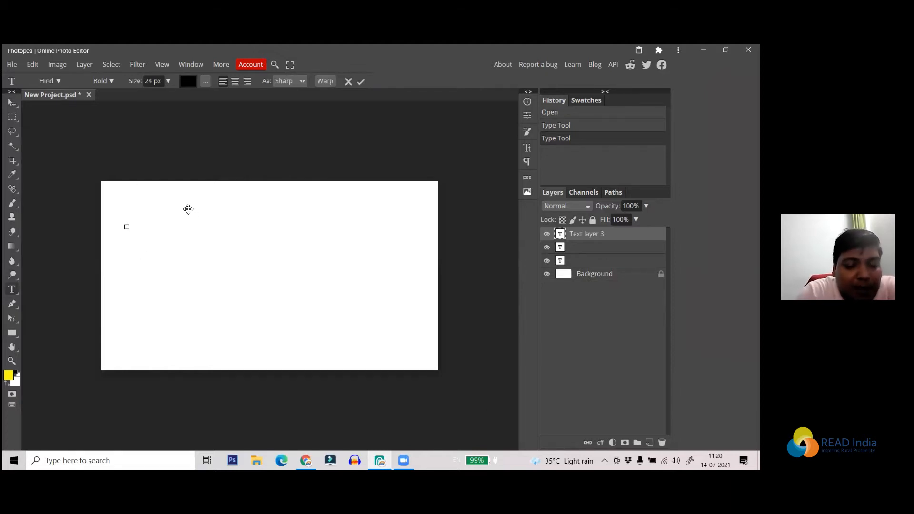
type("asdggg")
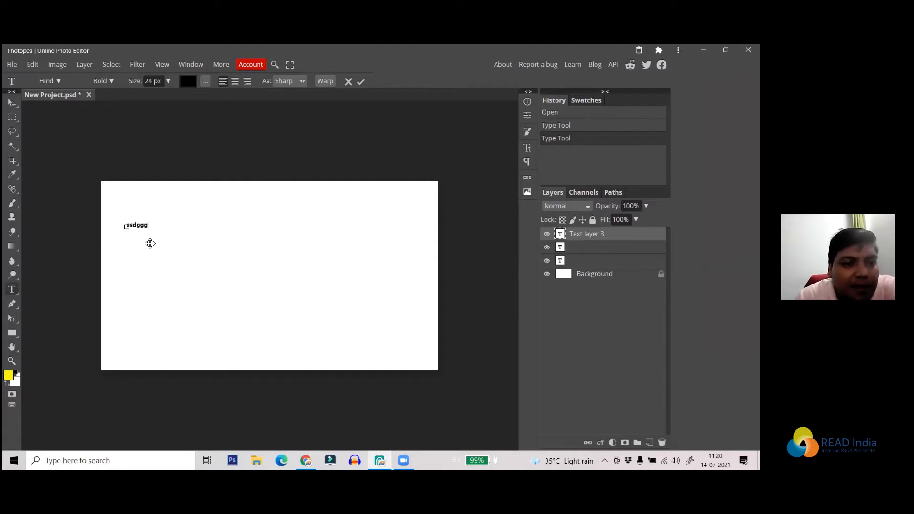
left_click_drag(148, 225, 125, 225)
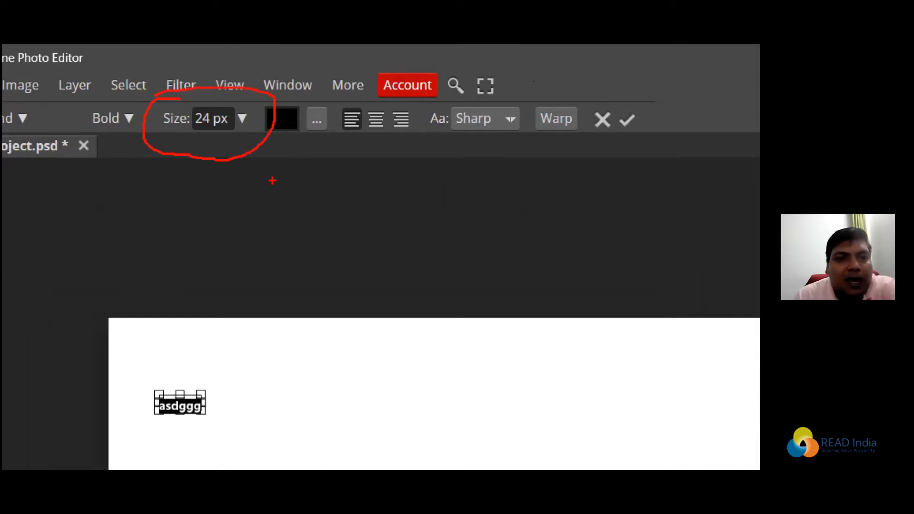
mouse_move(245, 107)
left_mouse_down()
mouse_move(226, 129)
mouse_move(257, 135)
left_mouse_up()
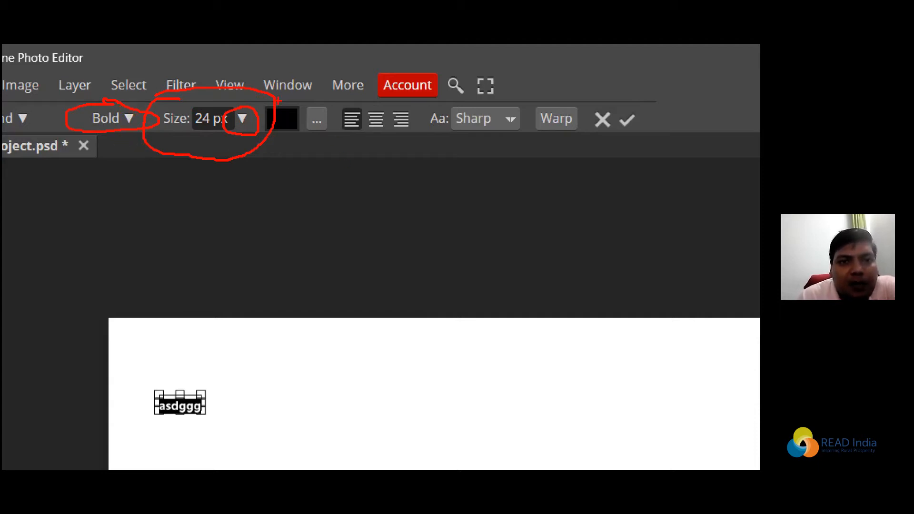
mouse_move(278, 133)
left_mouse_down()
mouse_move(297, 134)
mouse_move(309, 116)
left_mouse_up()
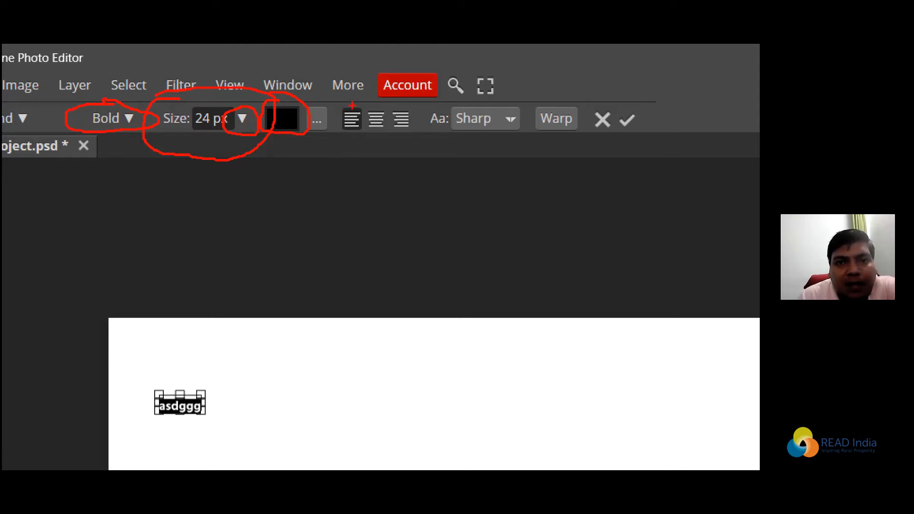
mouse_move(336, 113)
left_mouse_down()
mouse_move(340, 136)
mouse_move(353, 125)
mouse_move(355, 94)
mouse_move(373, 106)
mouse_move(360, 125)
mouse_move(383, 137)
left_mouse_up()
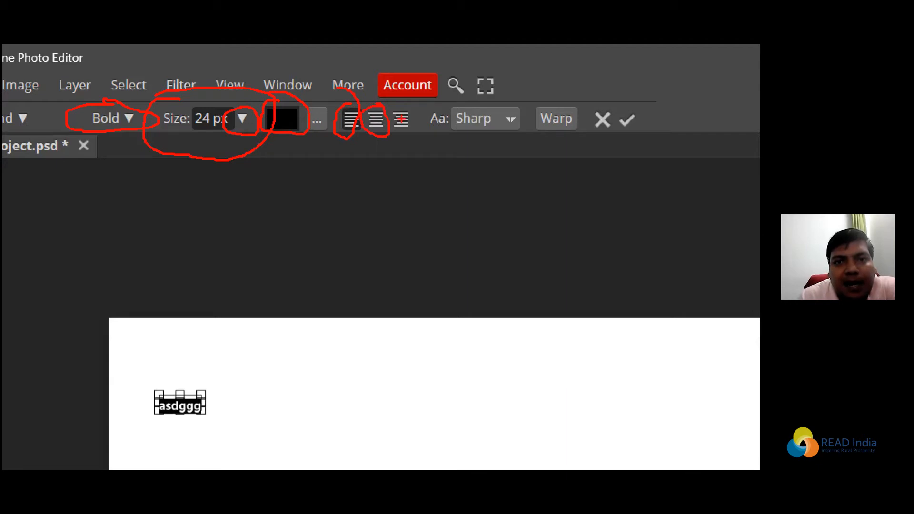
left_click_drag(414, 111, 419, 137)
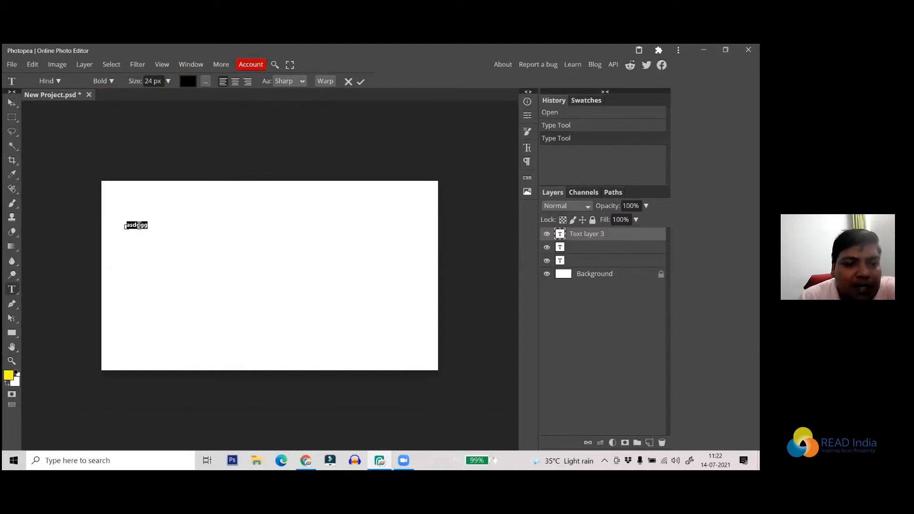
Enlarge the selected "asdggg" text first to 150 px and finally to 200 px, and commit the edit.
left_click(168, 81)
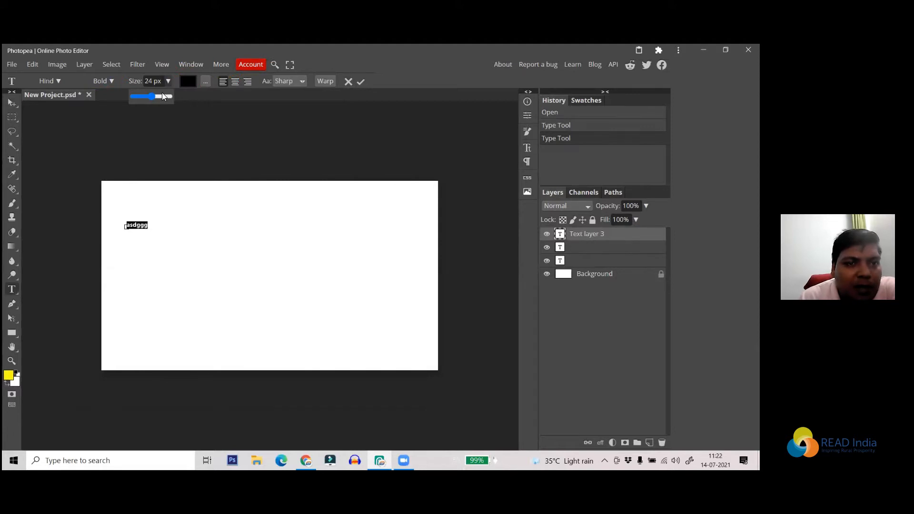
left_click_drag(153, 99, 171, 99)
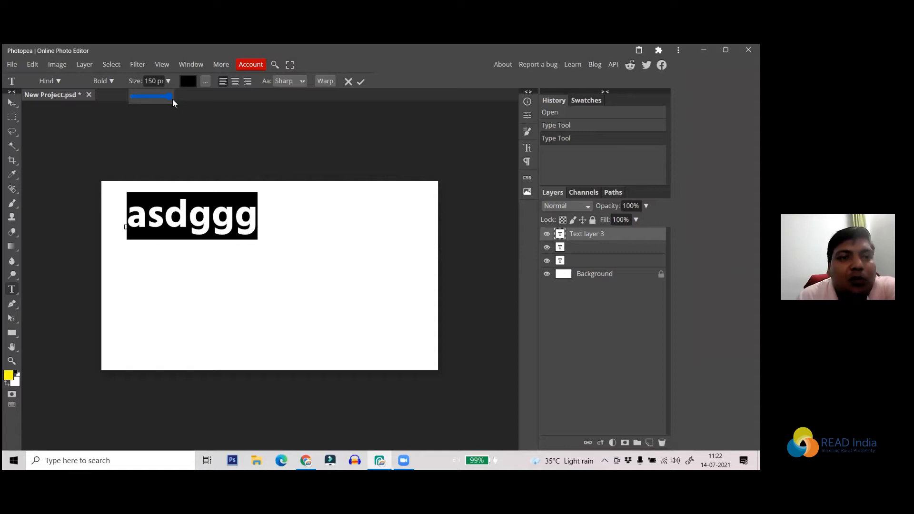
left_click(155, 82)
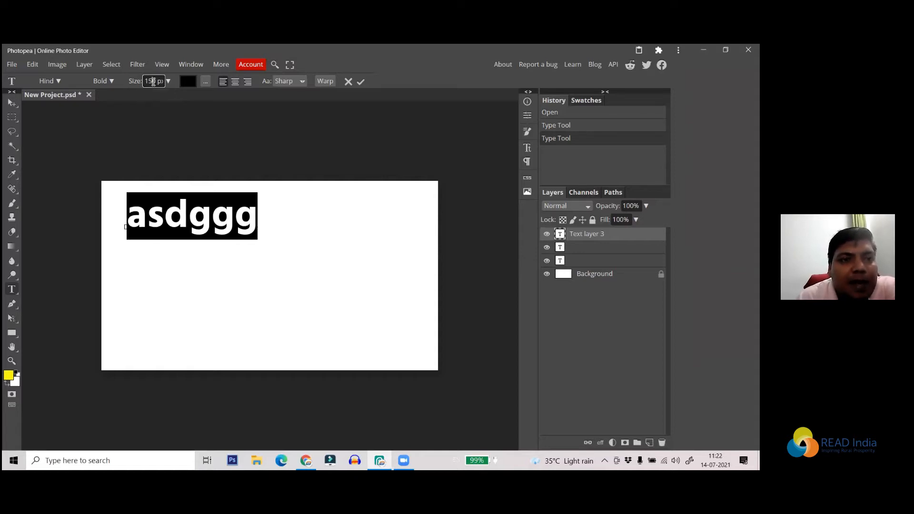
left_click_drag(151, 82, 148, 81)
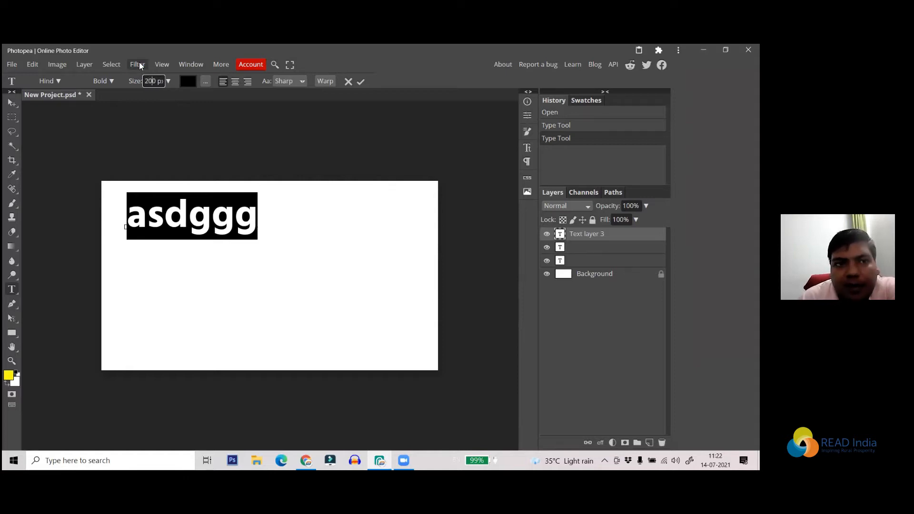
key("Return")
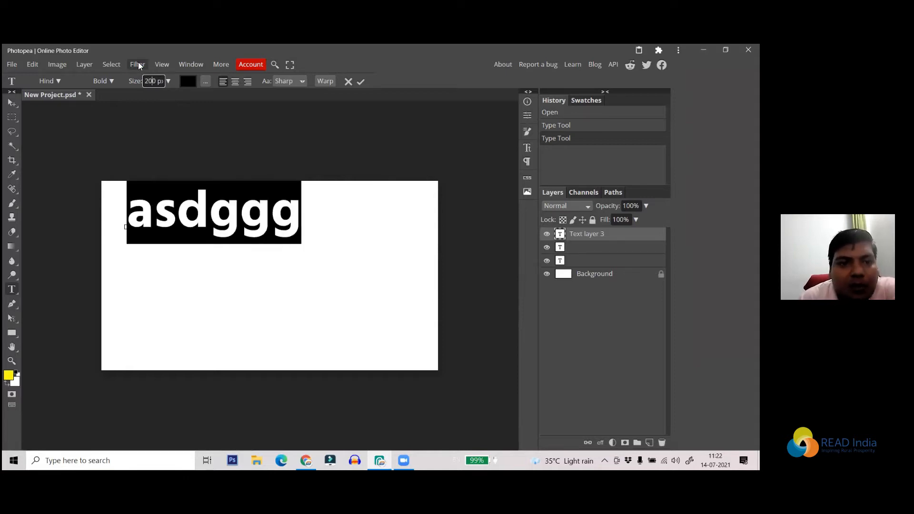
left_click(361, 82)
Move the "asdggg" text slightly down and to the right on the canvas with the Move tool.
left_click(17, 105)
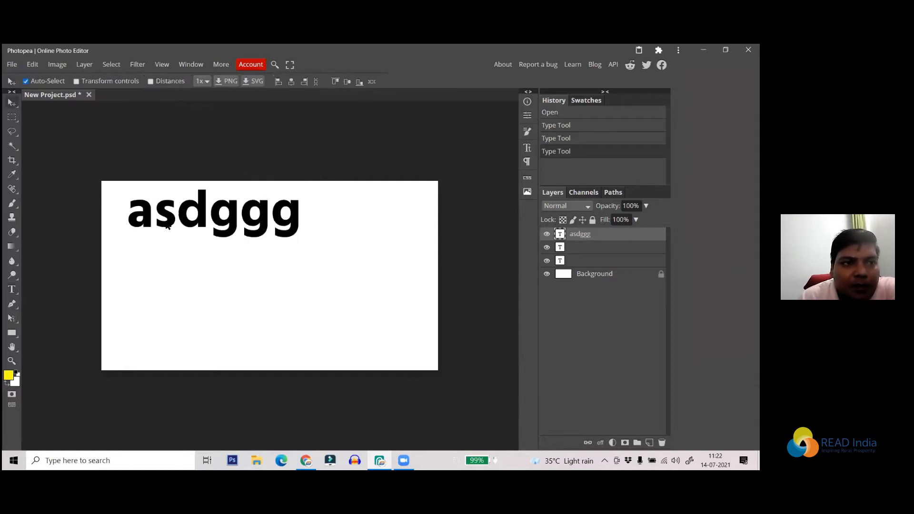
left_click_drag(169, 222, 179, 248)
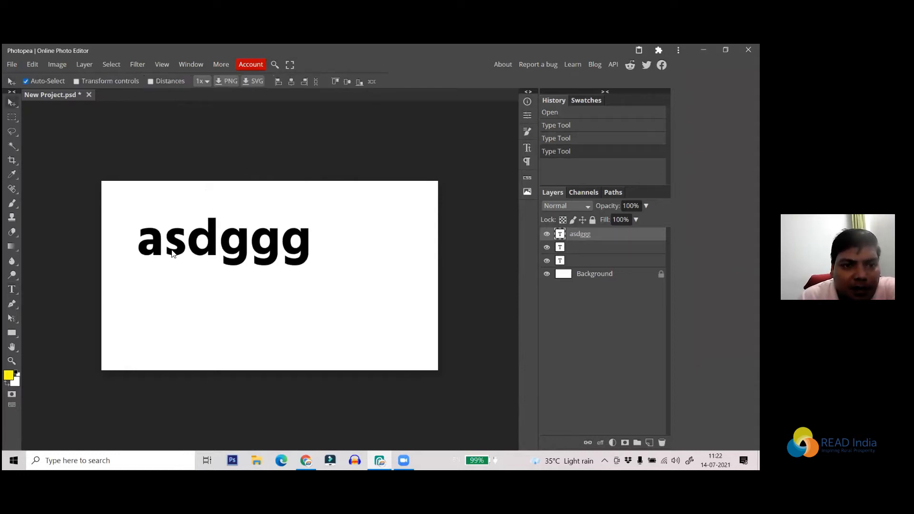
Reopen the "asdggg" text for editing, select all its characters and set their size to 231 px.
left_click(12, 289)
left_click(142, 234)
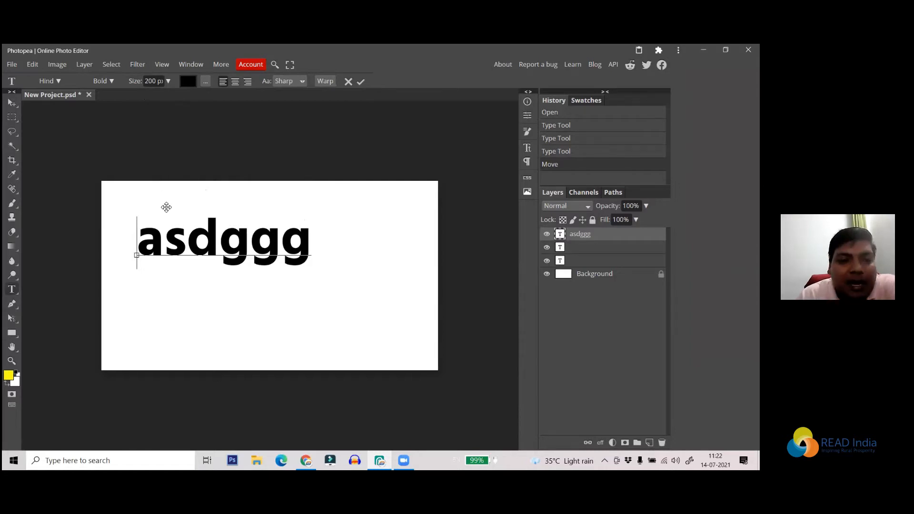
left_click_drag(145, 238, 316, 249)
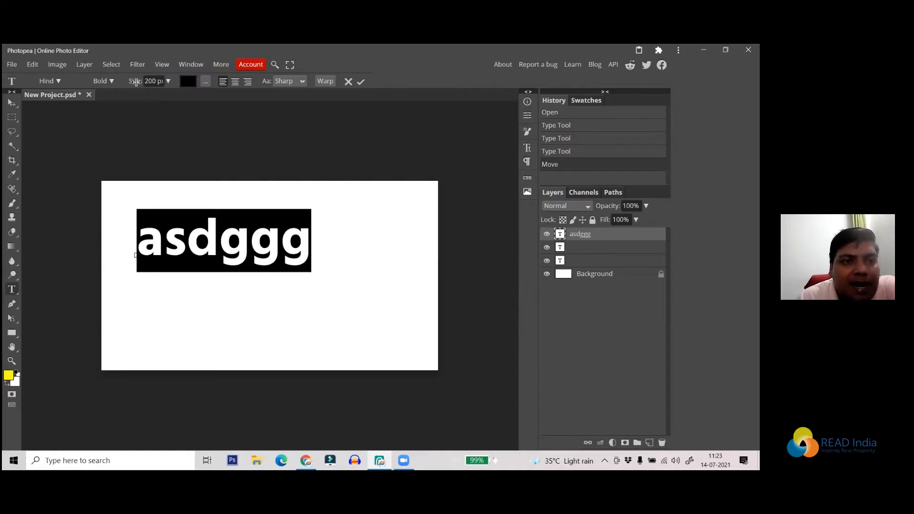
mouse_move(136, 81)
left_mouse_down()
mouse_move(90, 81)
mouse_move(210, 83)
mouse_move(114, 81)
mouse_move(156, 85)
mouse_move(148, 92)
left_mouse_up()
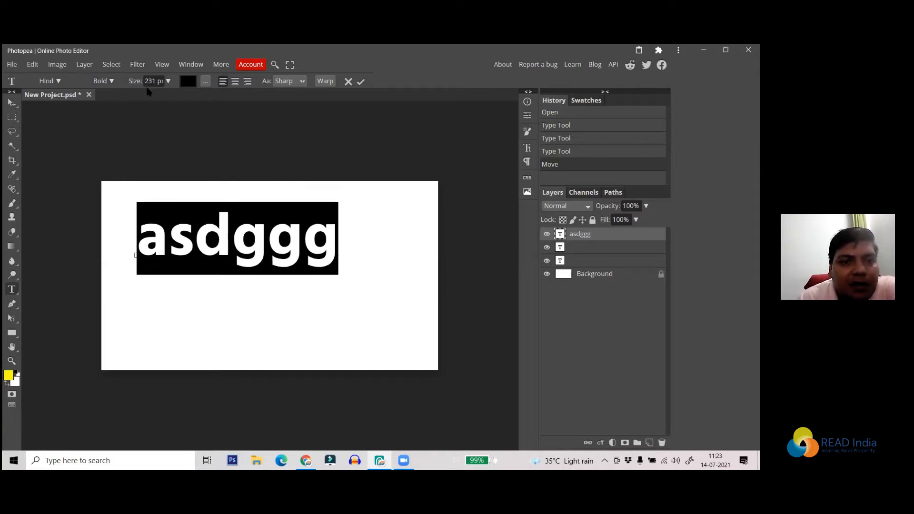
Replace the "asdggg" text with "READ India" and move it to roughly the middle of the canvas.
left_click(266, 267)
left_click_drag(333, 240, 131, 238)
type("R")
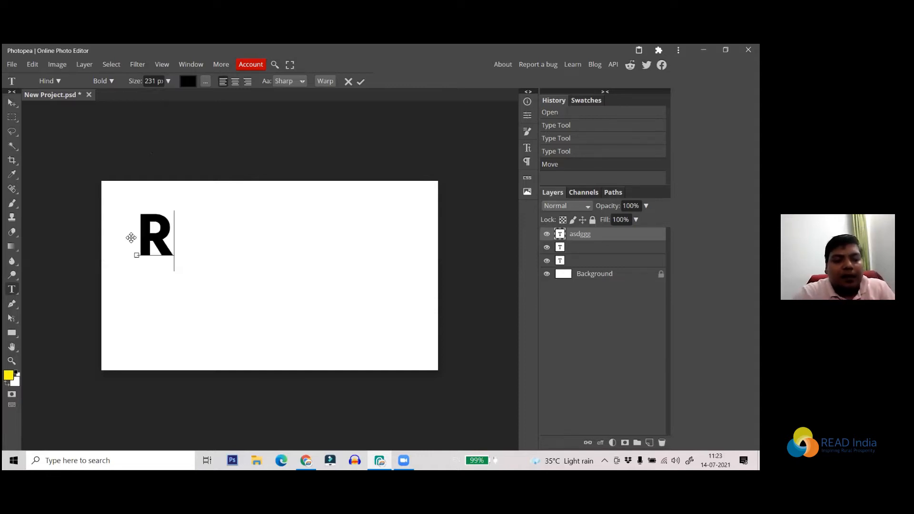
type("EAD IN")
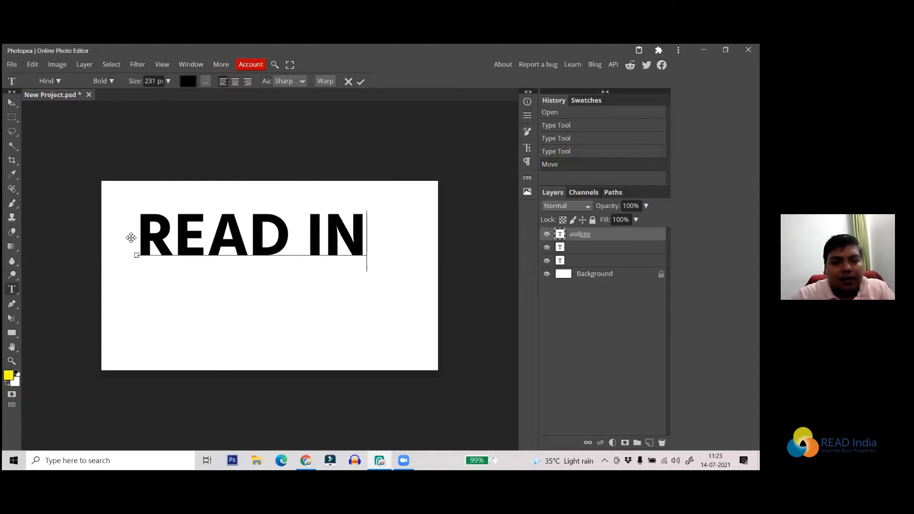
key("BackSpace")
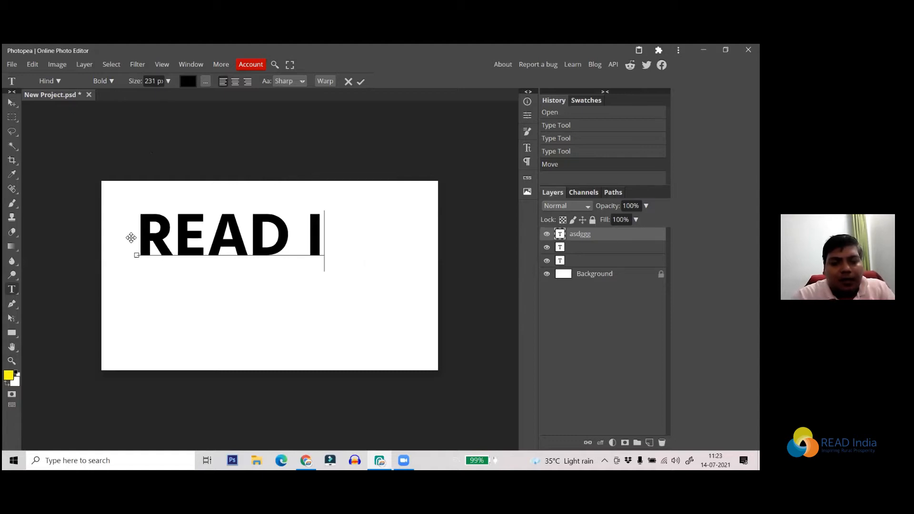
type("ndia")
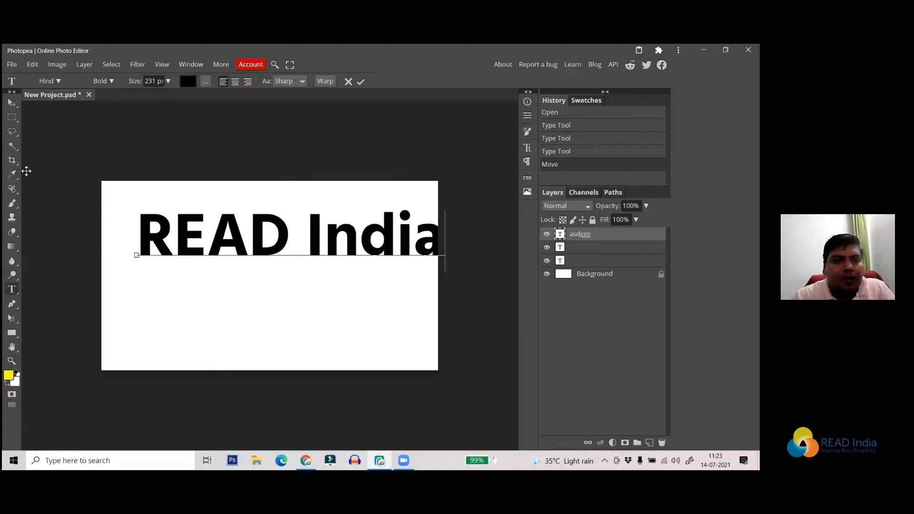
left_click(12, 102)
left_click_drag(156, 238, 135, 253)
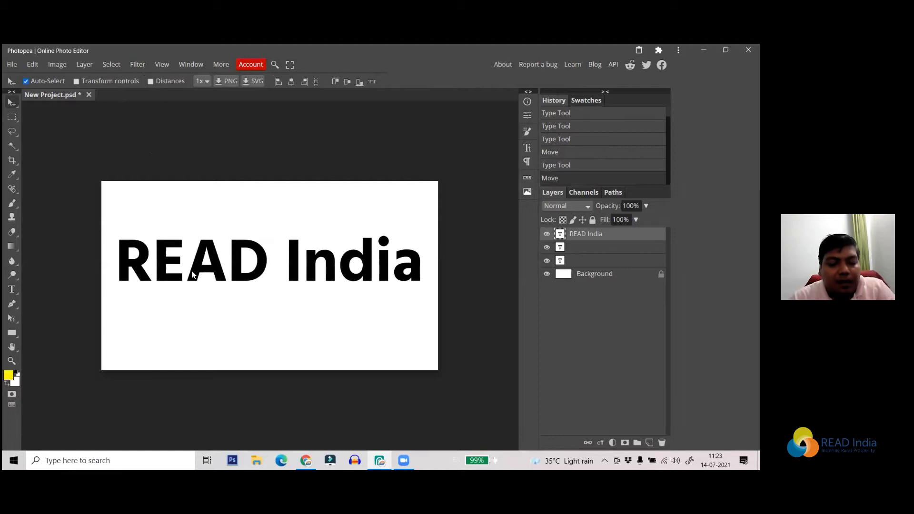
key("t")
left_click(124, 250)
left_click_drag(116, 257, 422, 292)
left_click(339, 264)
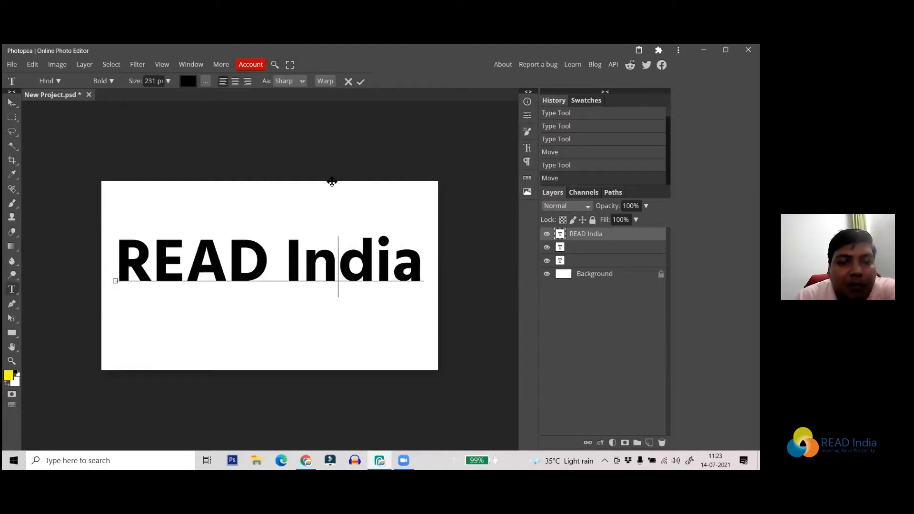
left_click(361, 82)
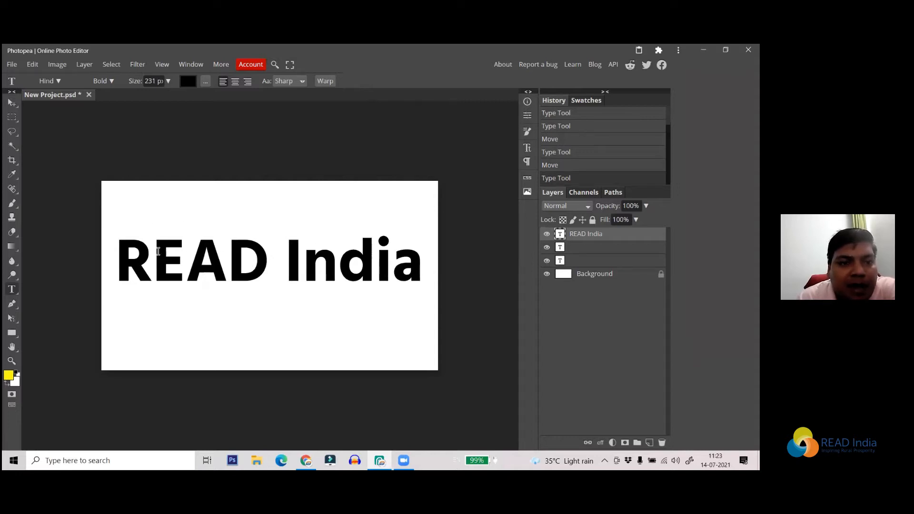
Select all of the "READ India" text, change its colour to red f41414 and commit the edit.
left_click_drag(124, 246, 413, 270)
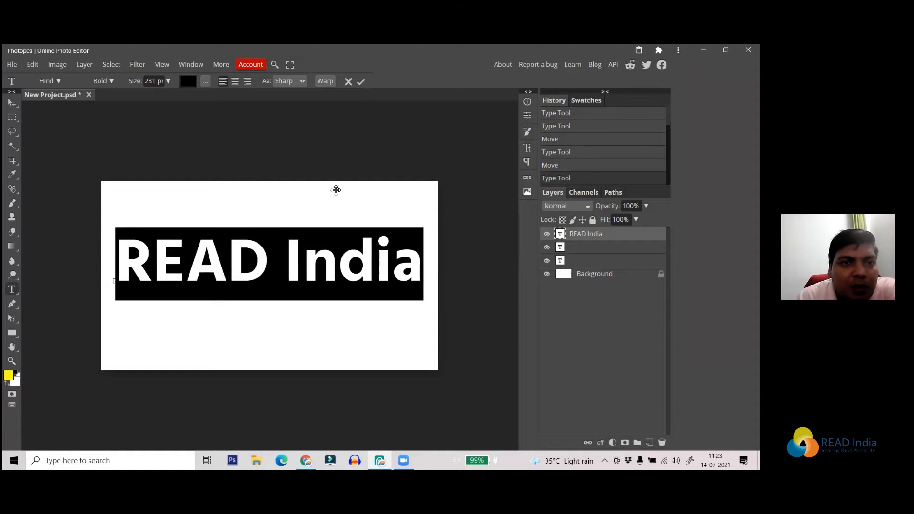
left_click(189, 82)
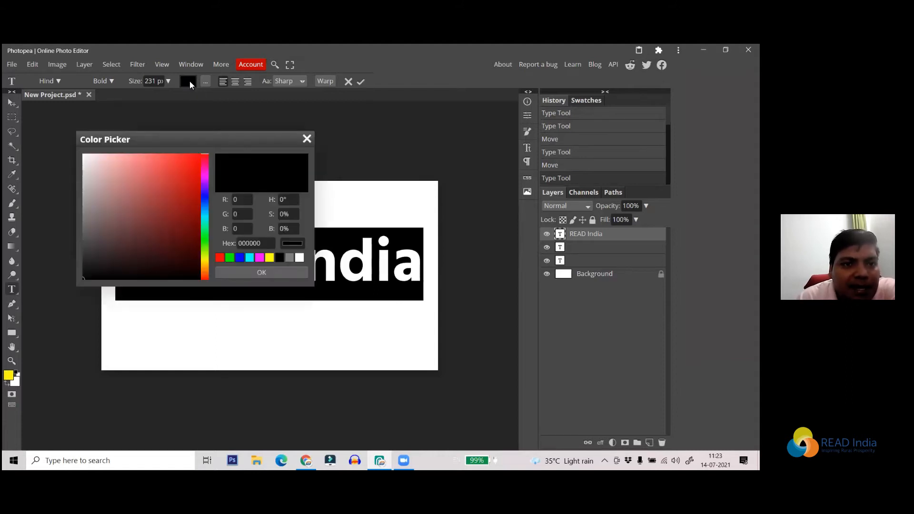
left_click(190, 159)
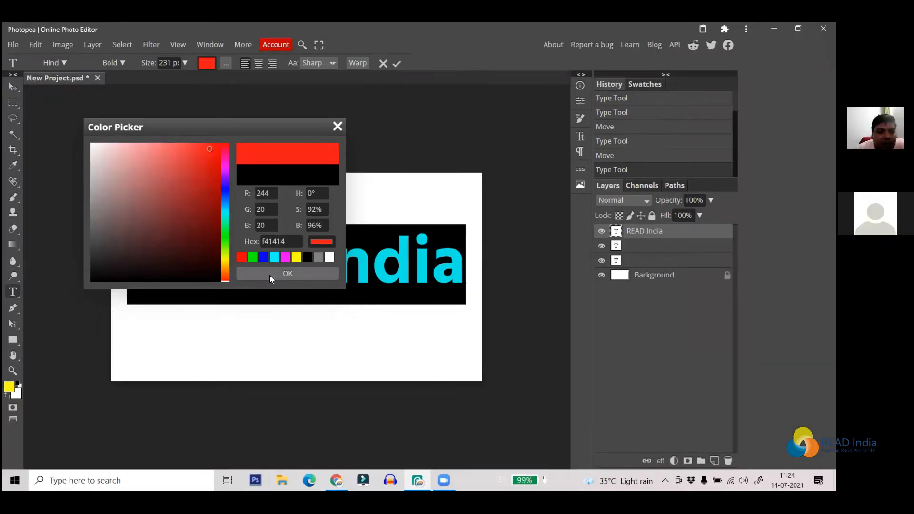
left_click(281, 274)
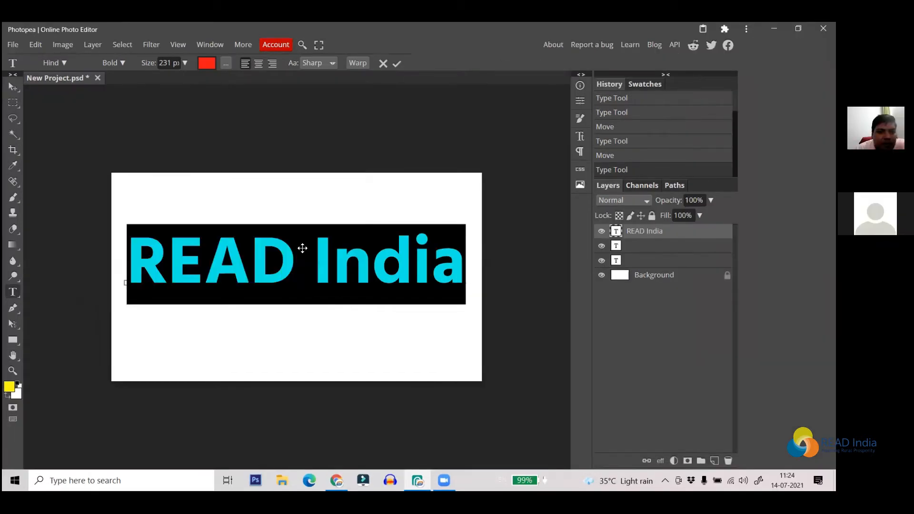
left_click(397, 64)
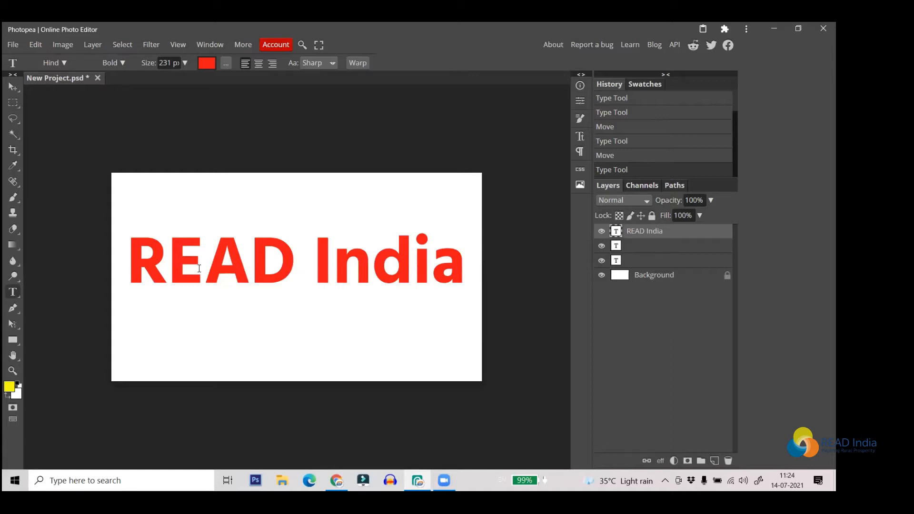
Recolour only the letter R of "READ India" to green and commit the edit.
left_click_drag(160, 258, 127, 255)
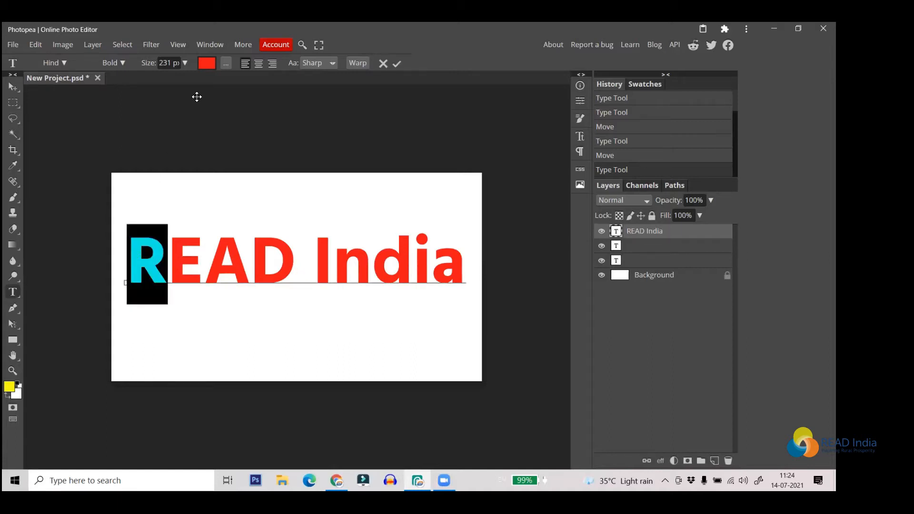
left_click(206, 65)
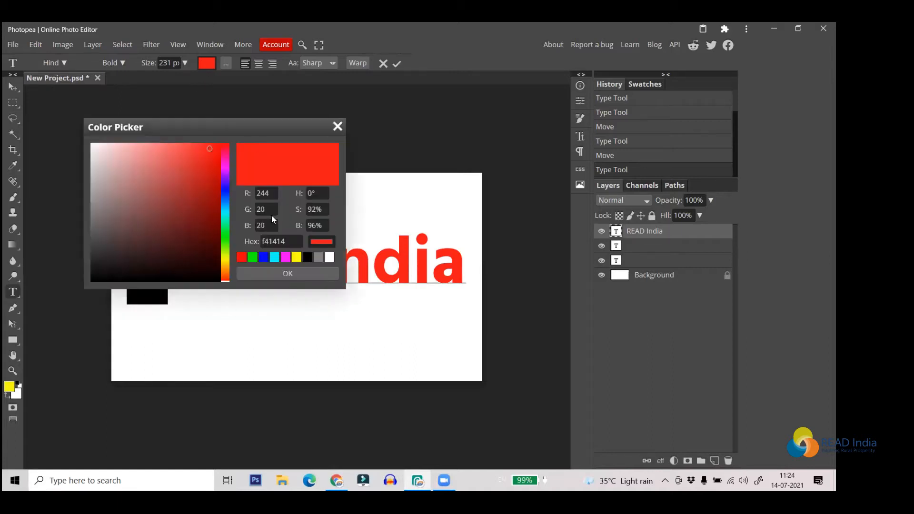
left_click(253, 257)
left_click(287, 274)
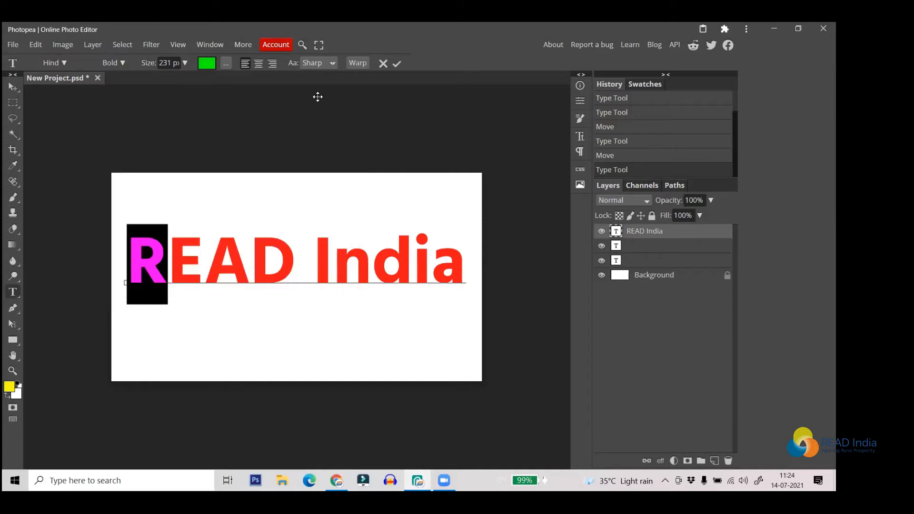
left_click(397, 63)
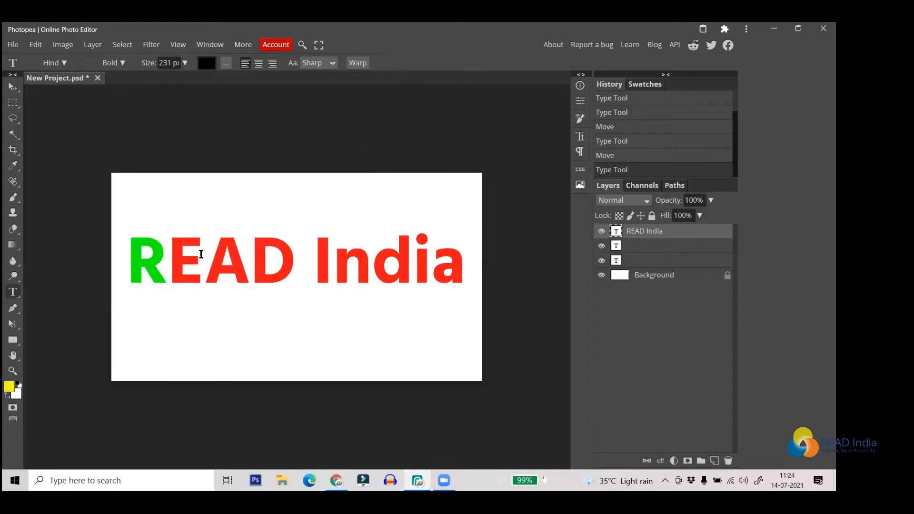
Recolour only the letter E of "READ India" to blue and commit the edit.
left_click_drag(201, 255, 168, 254)
left_click(207, 63)
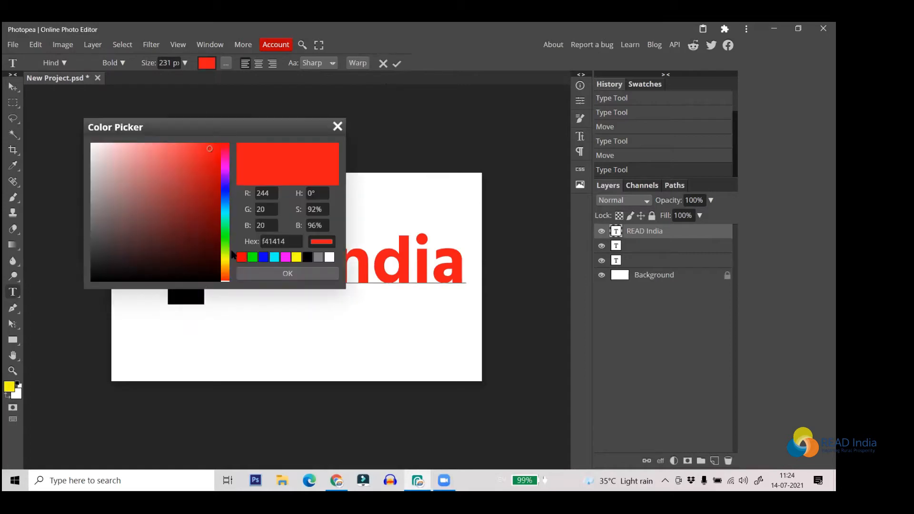
left_click(263, 258)
left_click(288, 273)
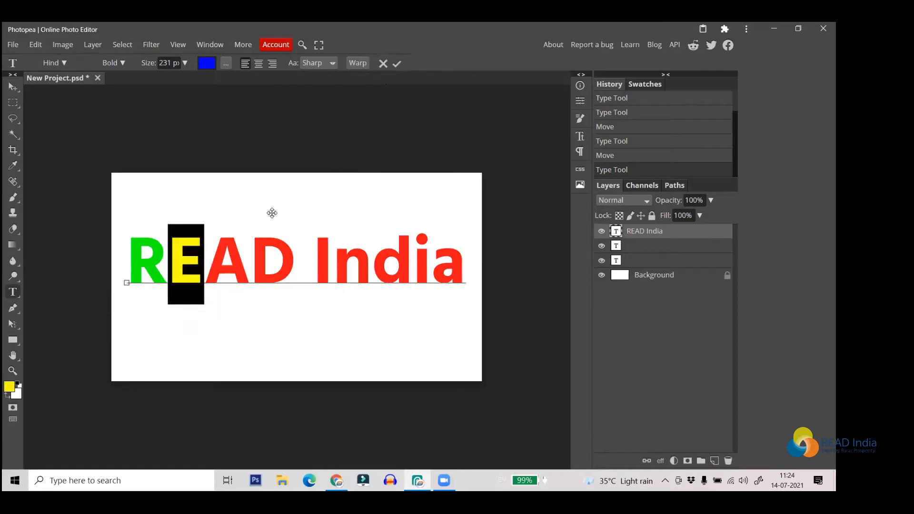
left_click(397, 63)
Recolour only the letter A of "READ India" to yellow ffff00 and commit the edit.
left_click_drag(209, 249, 231, 219)
left_click(207, 63)
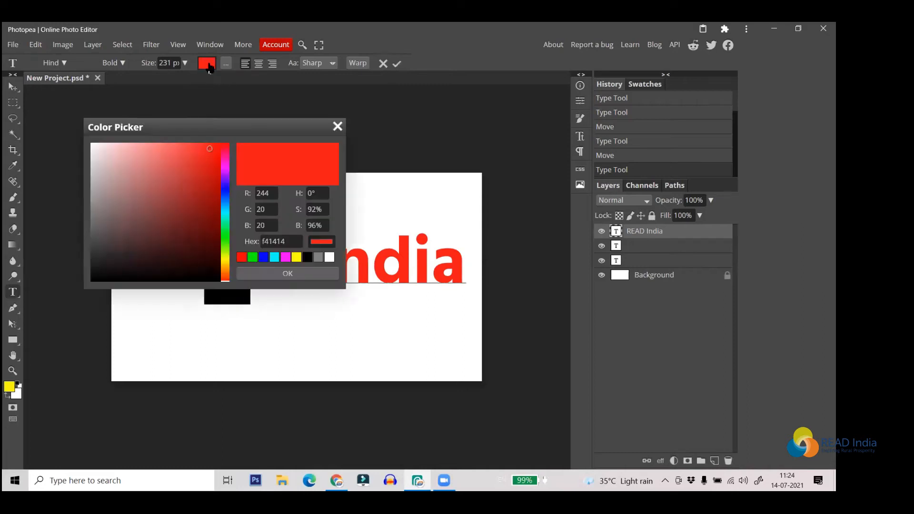
left_click(296, 257)
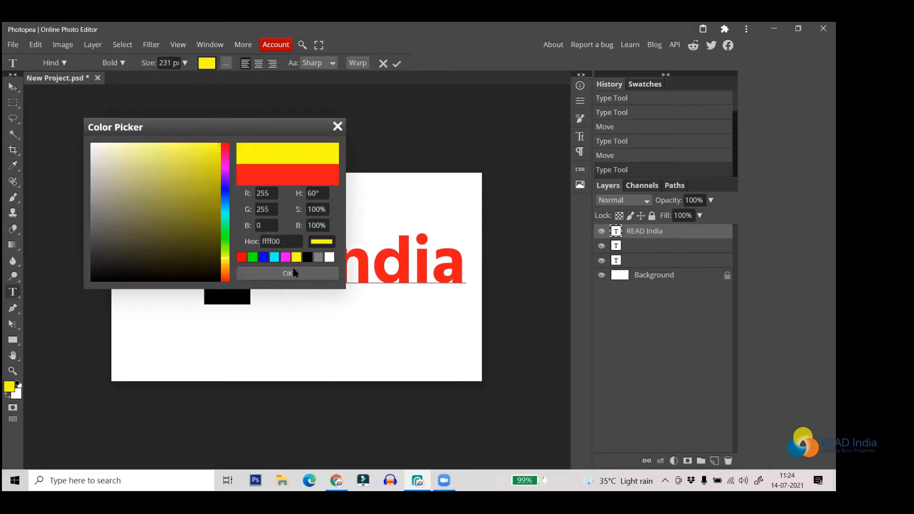
left_click(288, 273)
left_click(396, 64)
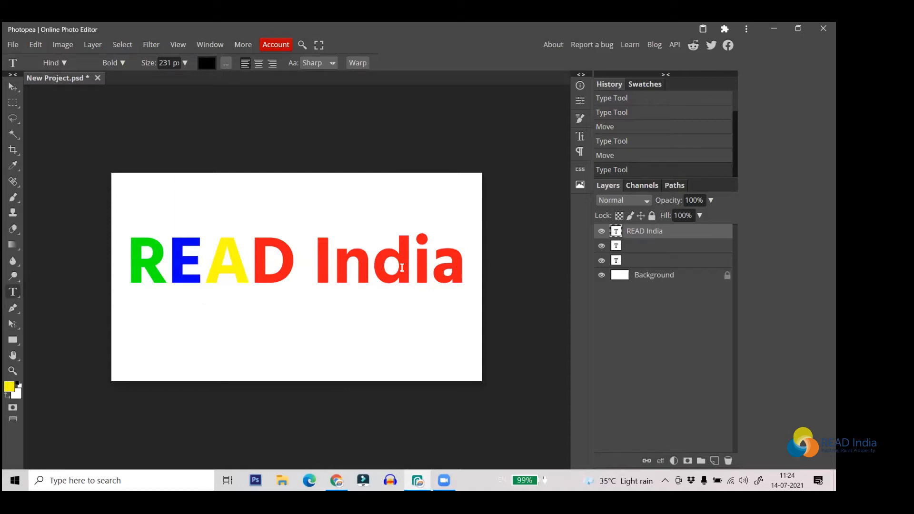
Try centre and right alignment on the "READ India" text and return it to left alignment.
left_click(257, 65)
left_click(273, 65)
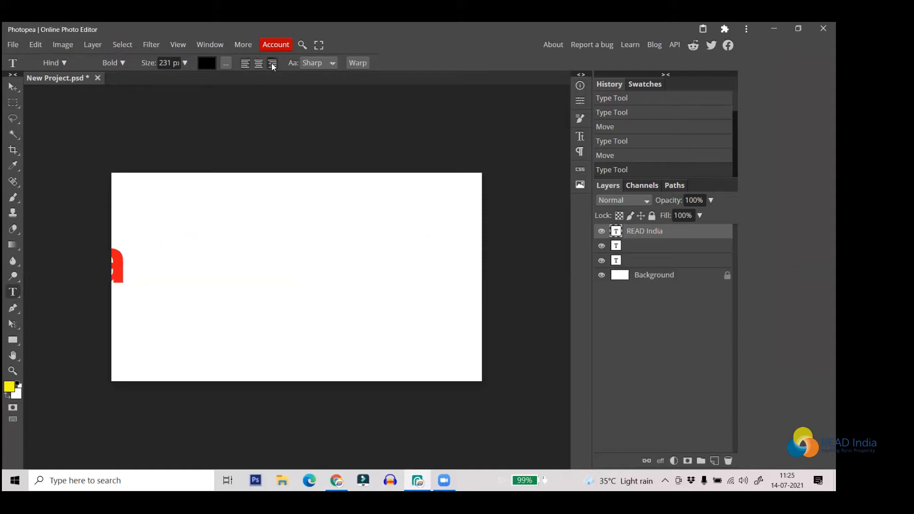
left_click(244, 64)
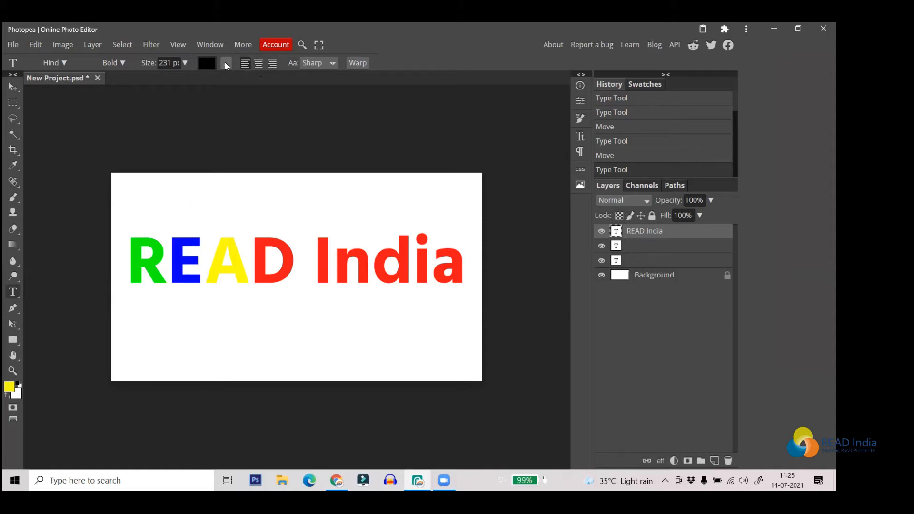
View the text's fill, stroke and background options, close them and switch to the Move tool.
left_click(226, 64)
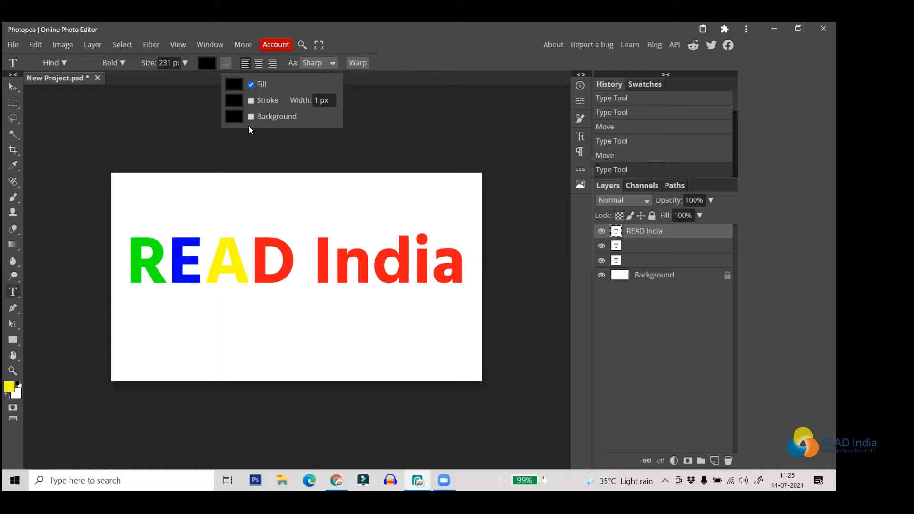
left_click(198, 123)
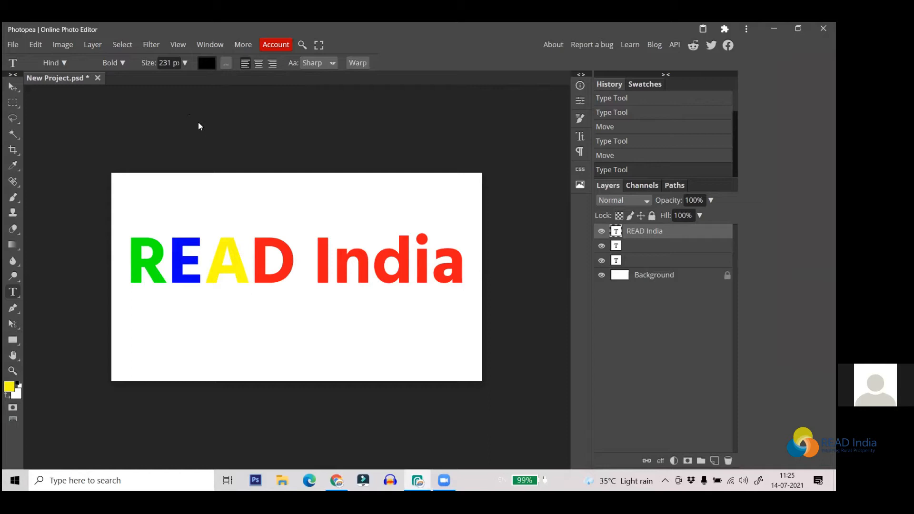
left_click(15, 87)
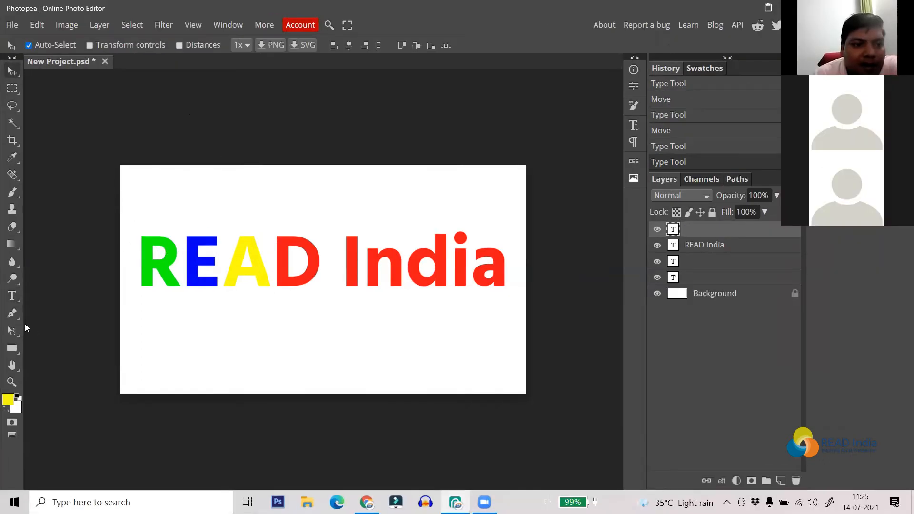
Turn the whole "READ India" text into an outline by enabling its stroke and disabling its fill, and commit the edit.
left_click(12, 296)
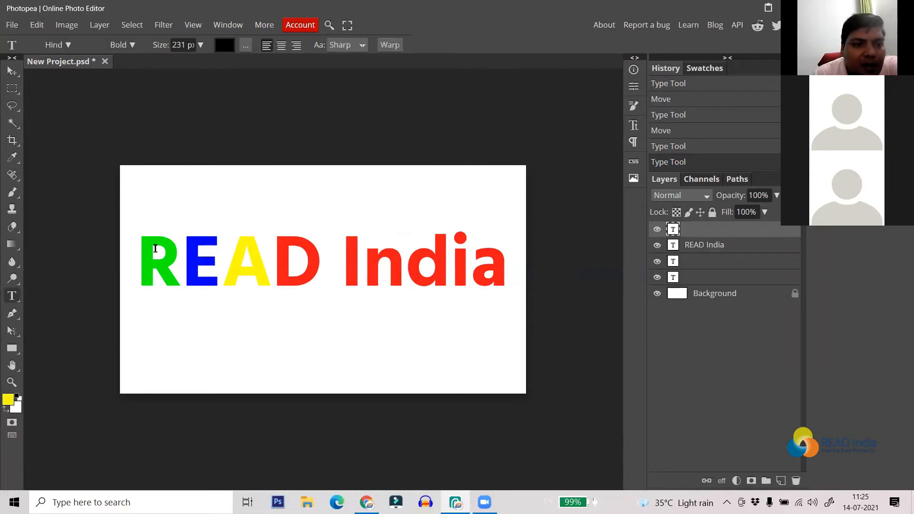
left_click(156, 248)
left_click_drag(137, 257, 519, 261)
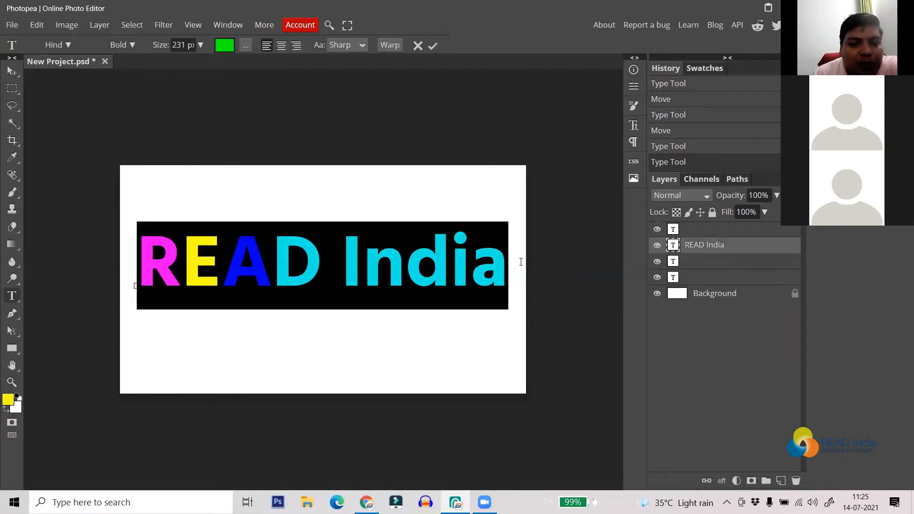
left_click(246, 46)
left_click(273, 86)
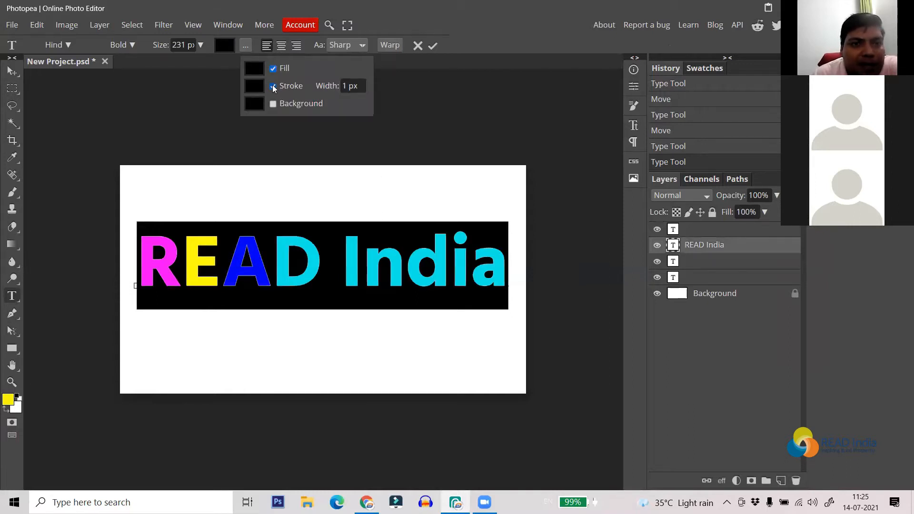
left_click(273, 70)
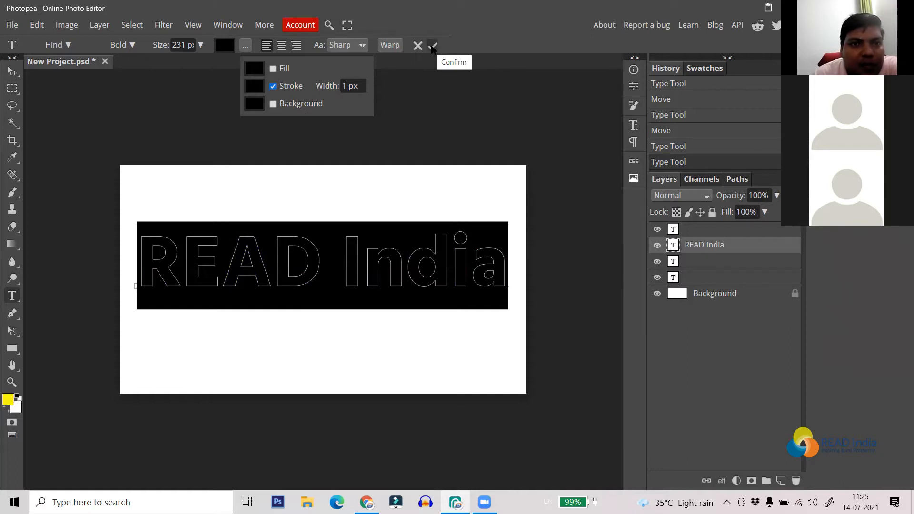
left_click(432, 46)
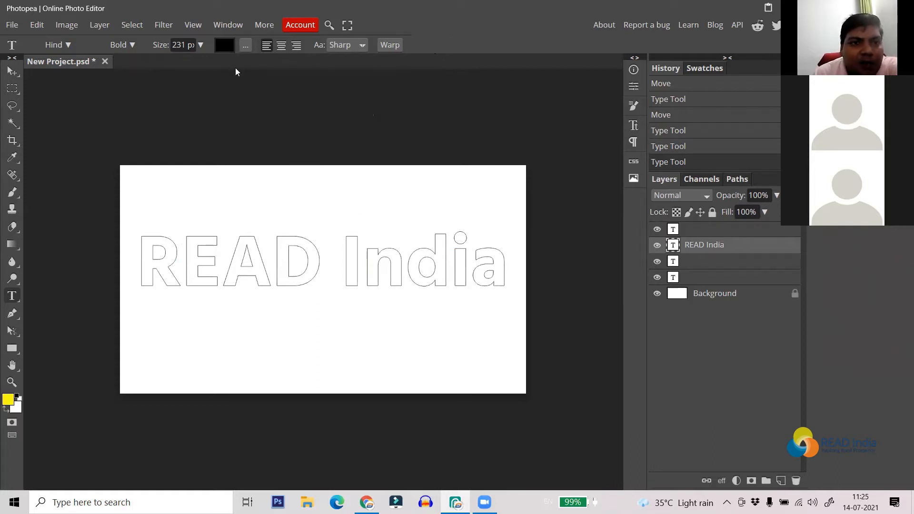
Select the outlined "READ India" text, try enabling its background and turn the background off again.
left_click_drag(136, 286, 506, 273)
left_click(244, 45)
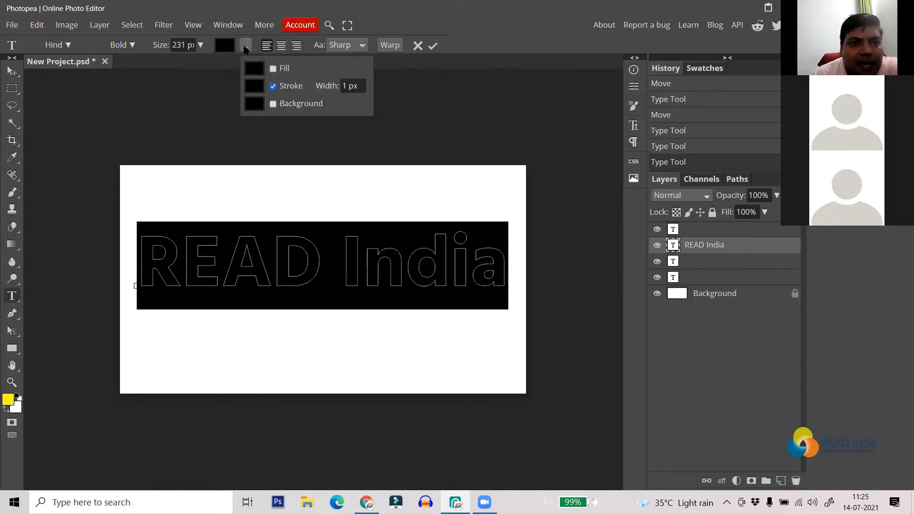
left_click(273, 104)
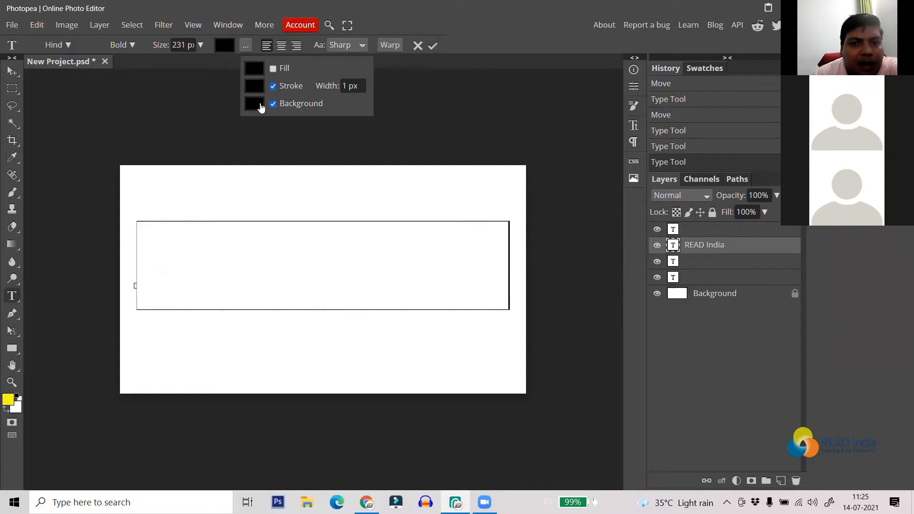
left_click(272, 103)
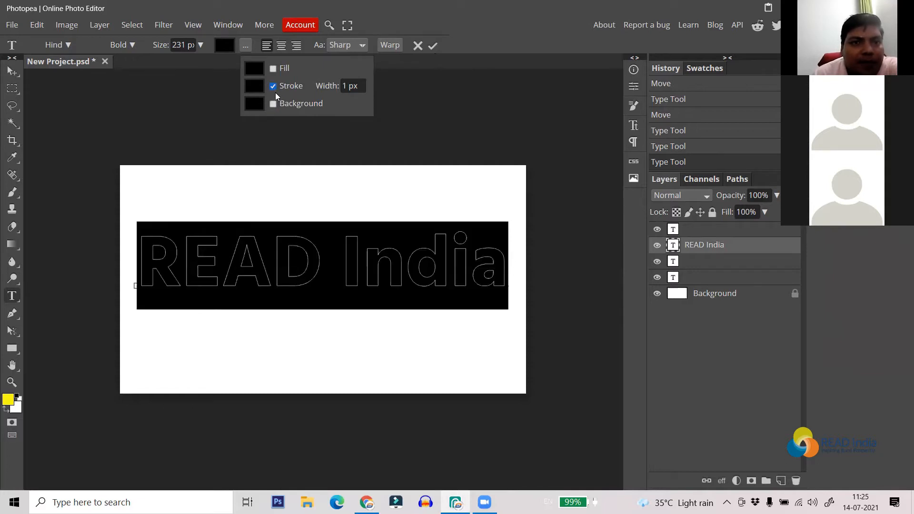
Increase the stroke width of the outlined "READ India" text and commit the edit.
double_click(345, 85)
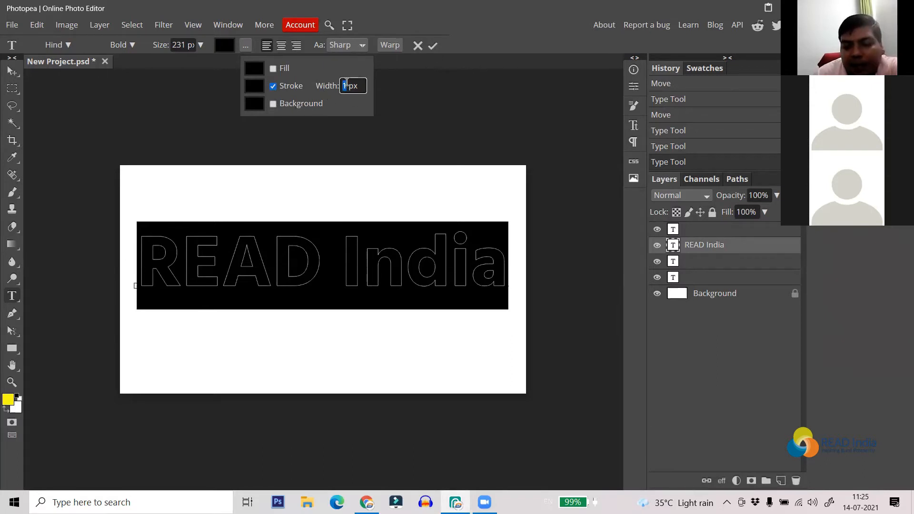
left_click(433, 45)
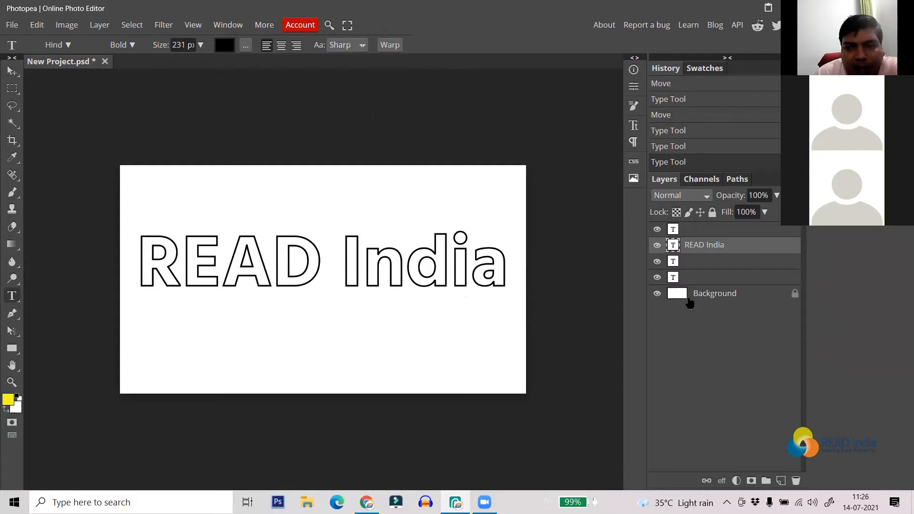
Draw a yellow-to-white linear gradient diagonally across the Background layer from its upper-left to its lower-right corner.
left_click(689, 300)
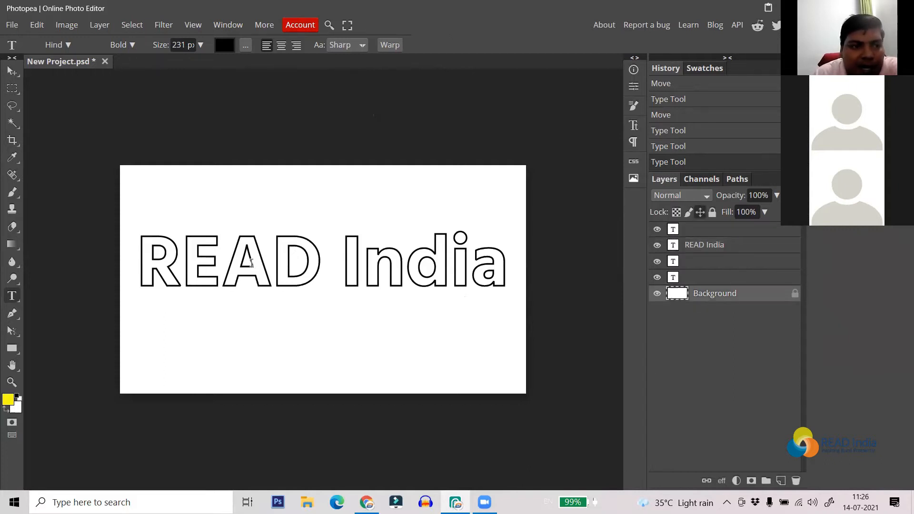
left_click(13, 244)
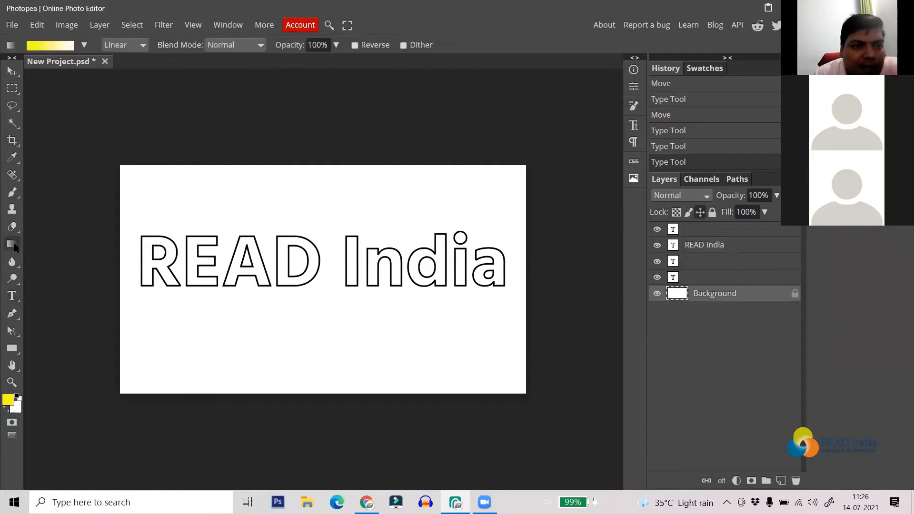
left_click(52, 46)
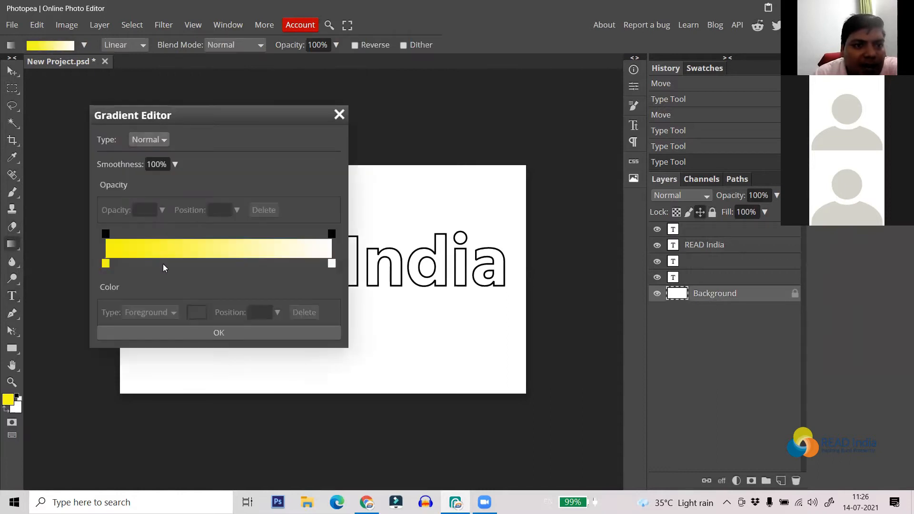
left_click(207, 334)
left_click_drag(103, 154, 494, 398)
left_click_drag(413, 372, 442, 374)
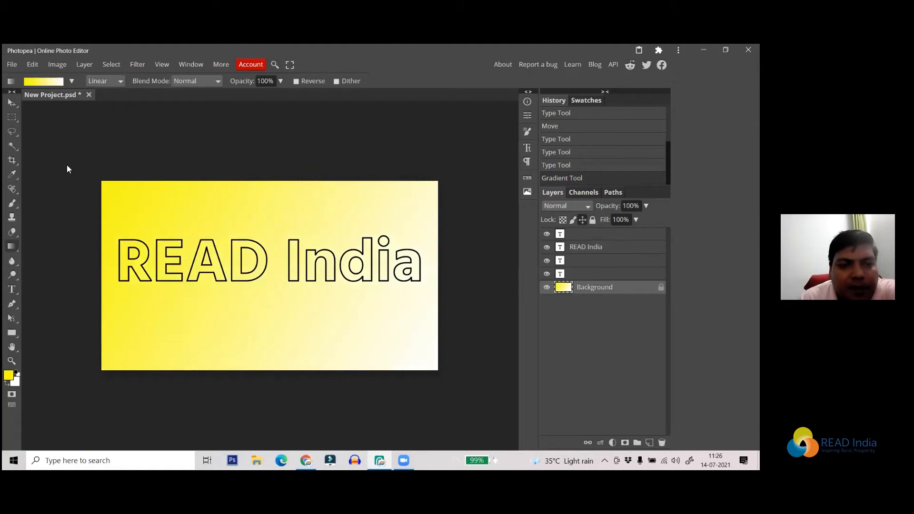
Reopen the gradient for editing and add a dark blue colour stop near its white end.
left_click(52, 82)
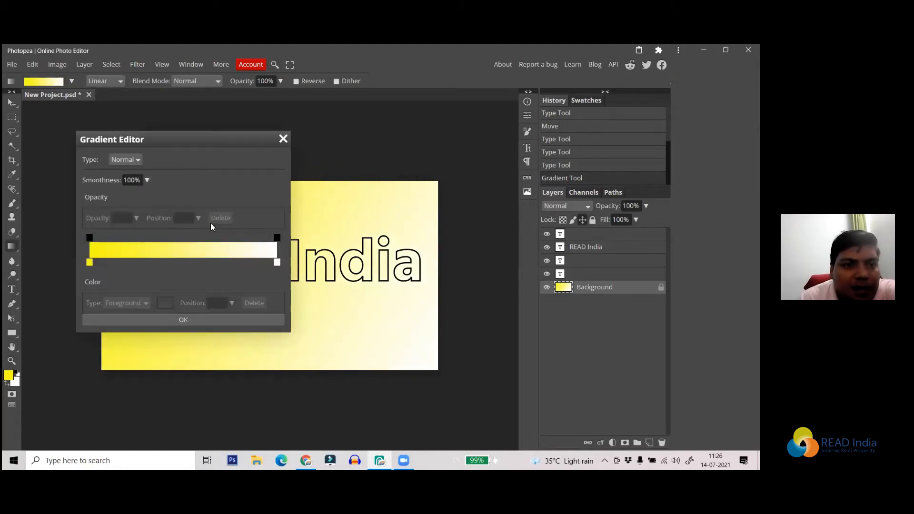
left_click(277, 262)
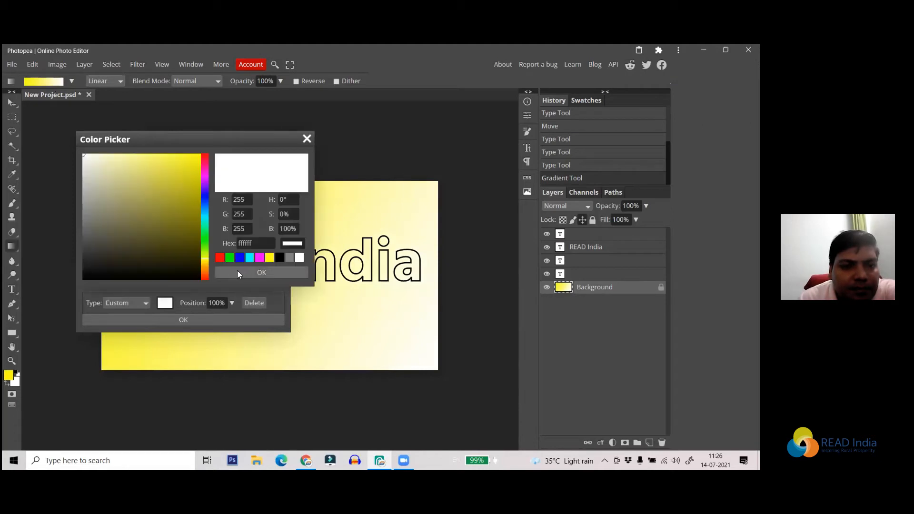
left_click(205, 203)
left_click(257, 271)
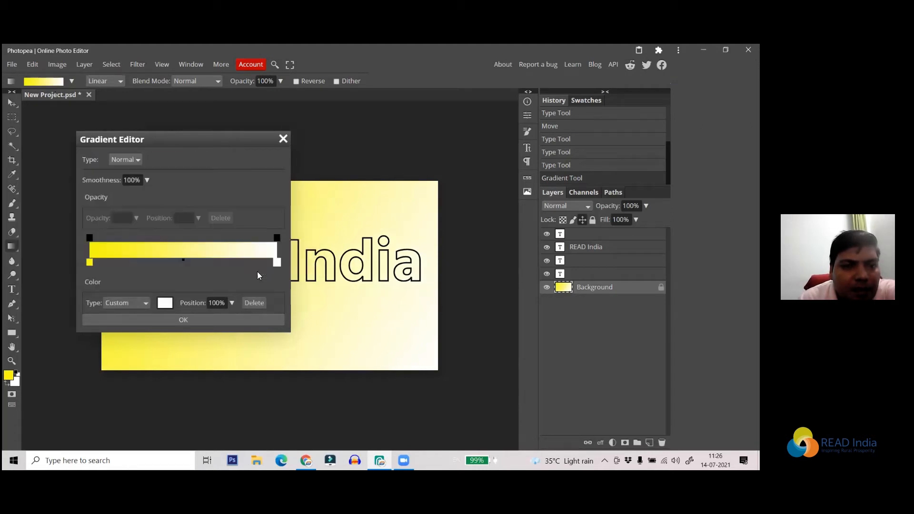
left_click(273, 262)
double_click(273, 262)
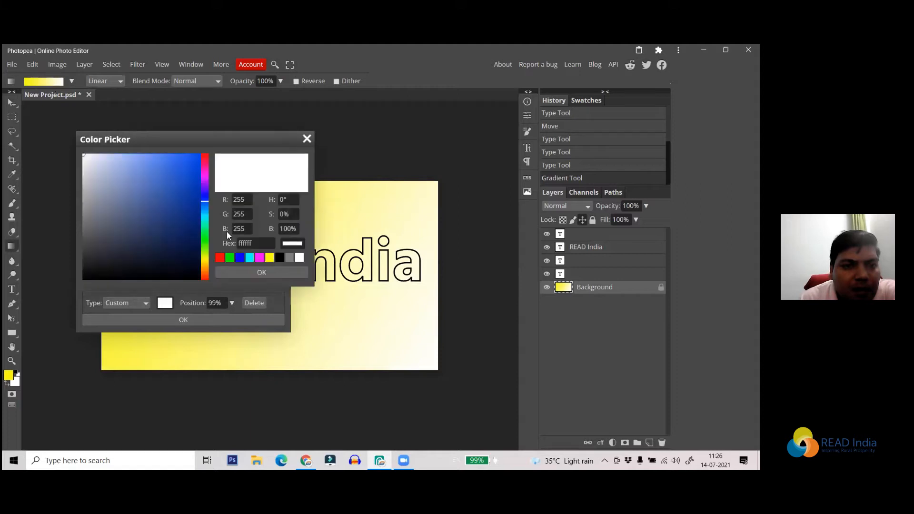
left_click(179, 244)
left_click(263, 272)
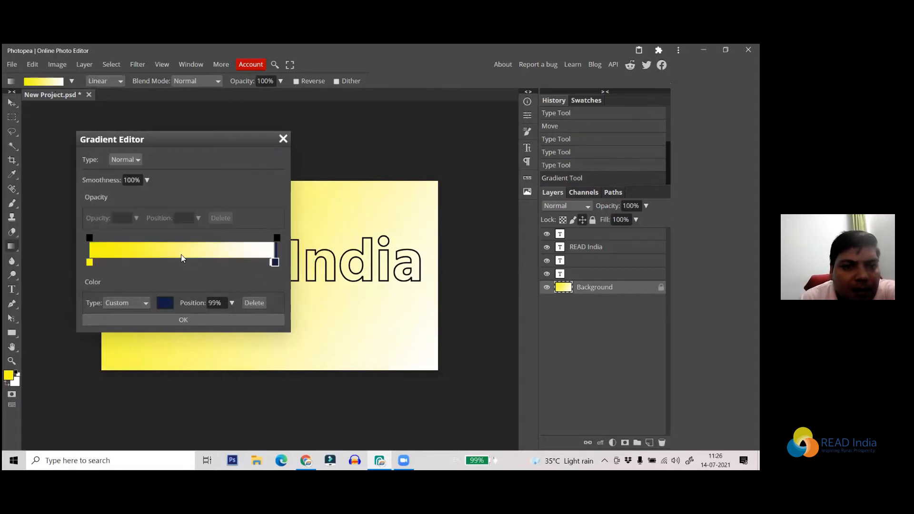
Move the dark blue stop to 68%, confirm the gradient and draw it over the background.
left_click_drag(274, 263, 217, 267)
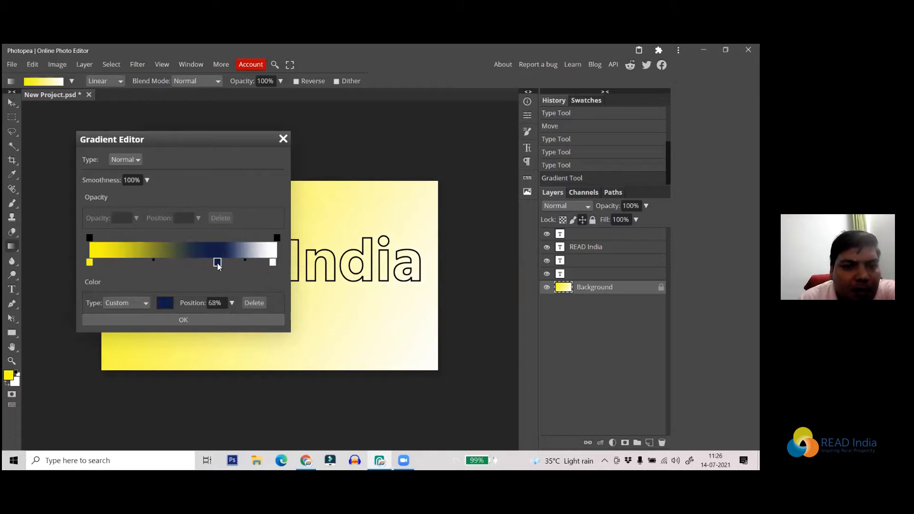
left_click(189, 318)
left_click_drag(154, 197, 143, 321)
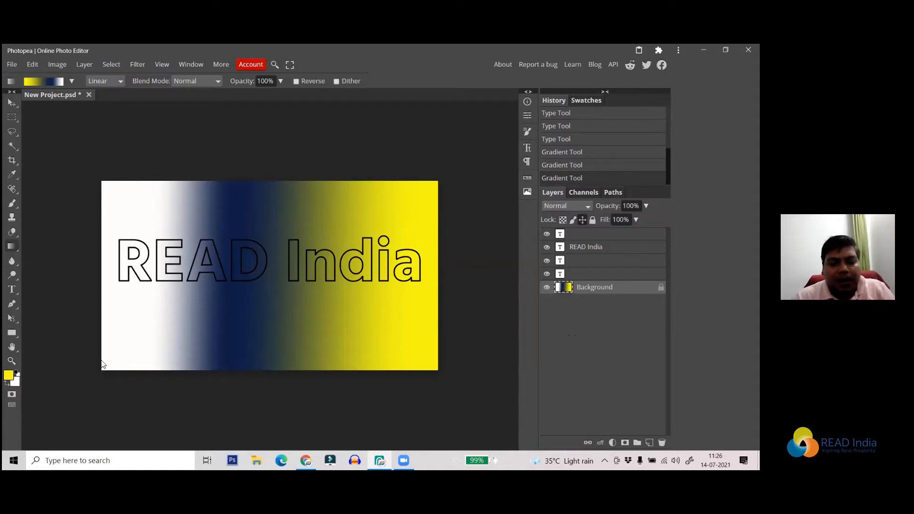
Swap the foreground and background colours and fill the Background layer with the white foreground colour.
key("x")
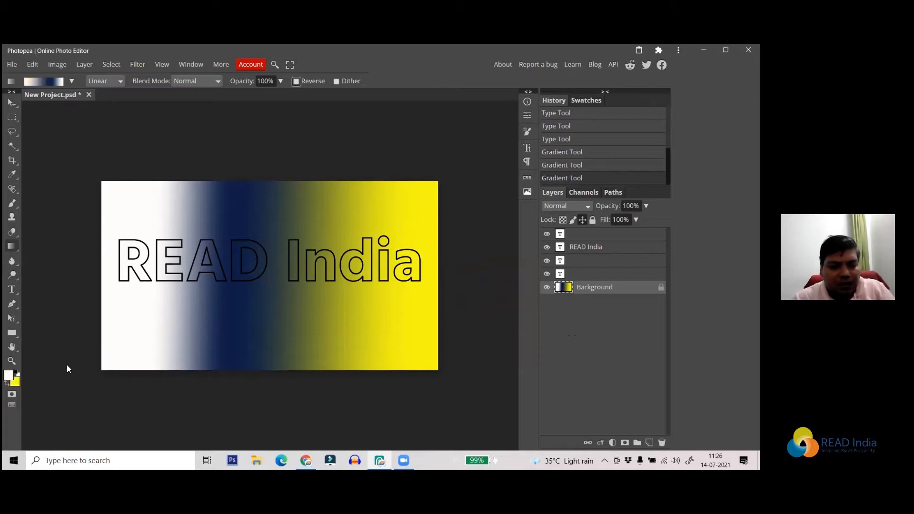
key("alt+BackSpace")
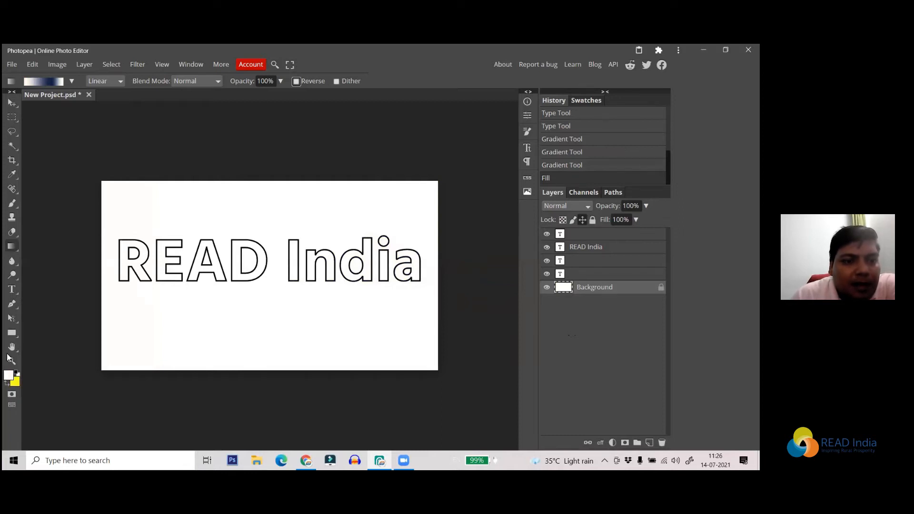
Select the whole "READ India" text with the Type tool and close the text edit.
left_click(12, 289)
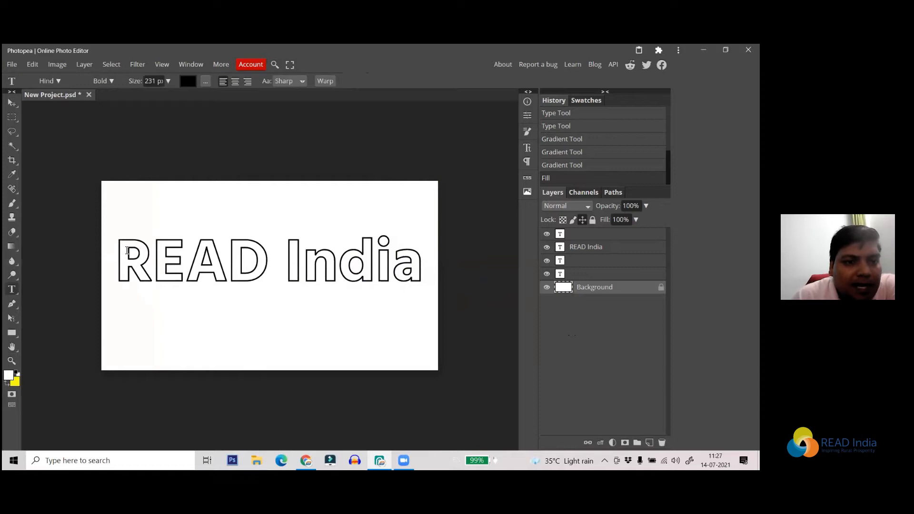
left_click_drag(119, 250, 444, 243)
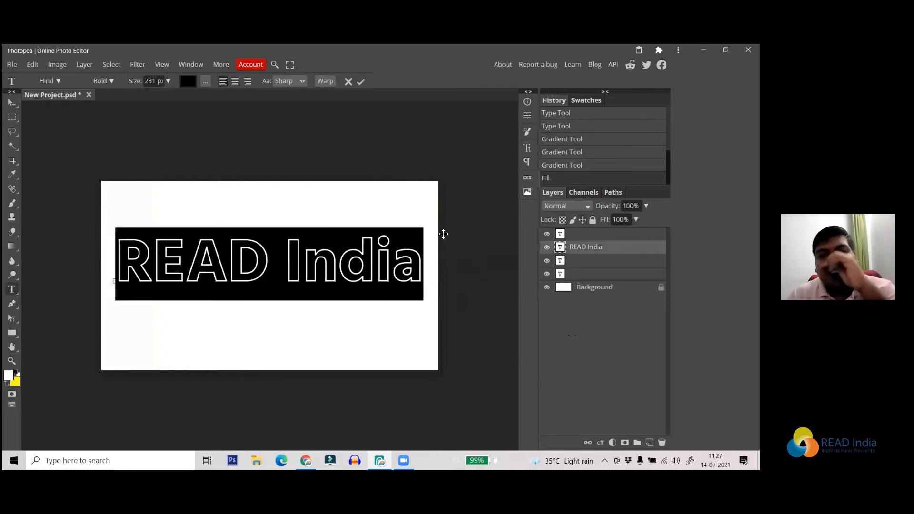
left_click(361, 82)
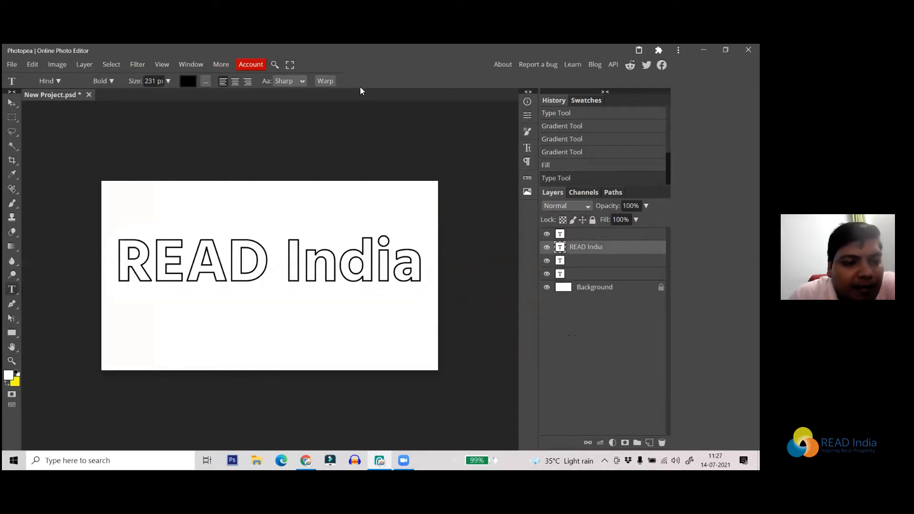
With the Gradient tool, try several gradient presets and choose the orange-yellow-orange one.
left_click(12, 246)
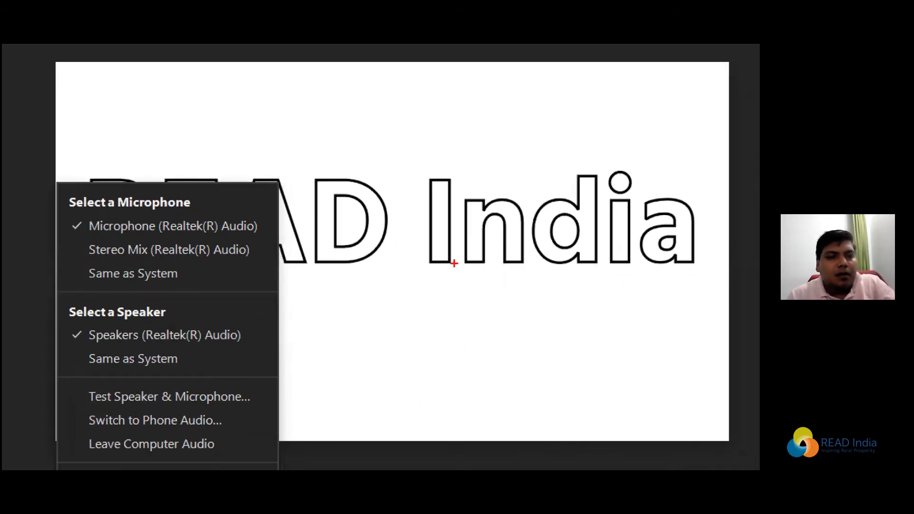
key("Escape")
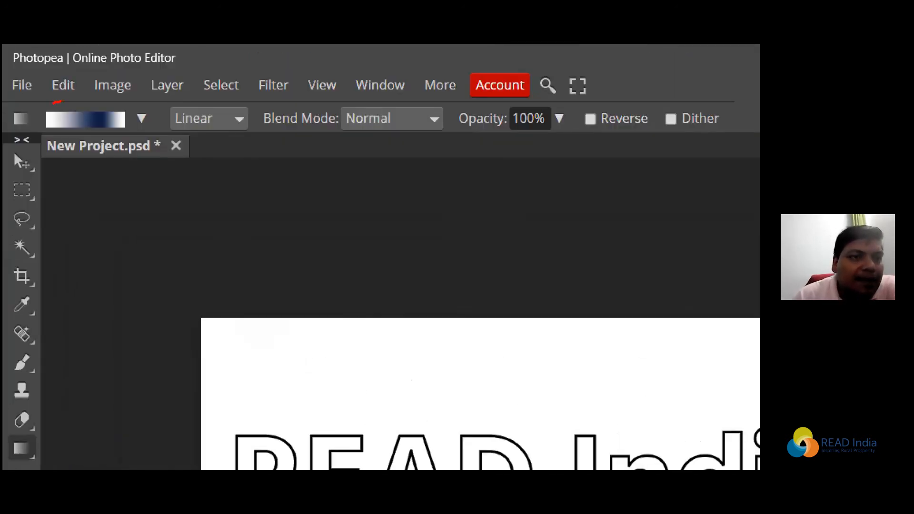
mouse_move(48, 138)
left_mouse_down()
mouse_move(79, 140)
mouse_move(154, 103)
left_mouse_up()
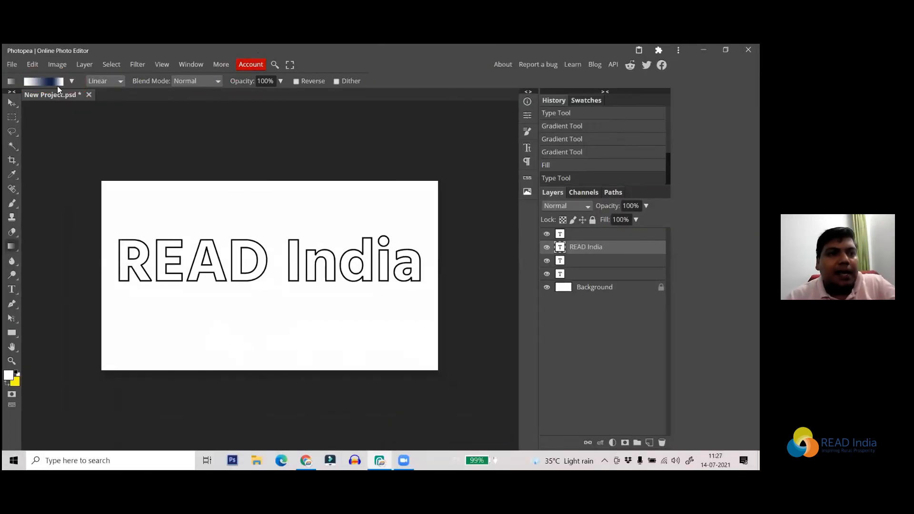
left_click(72, 81)
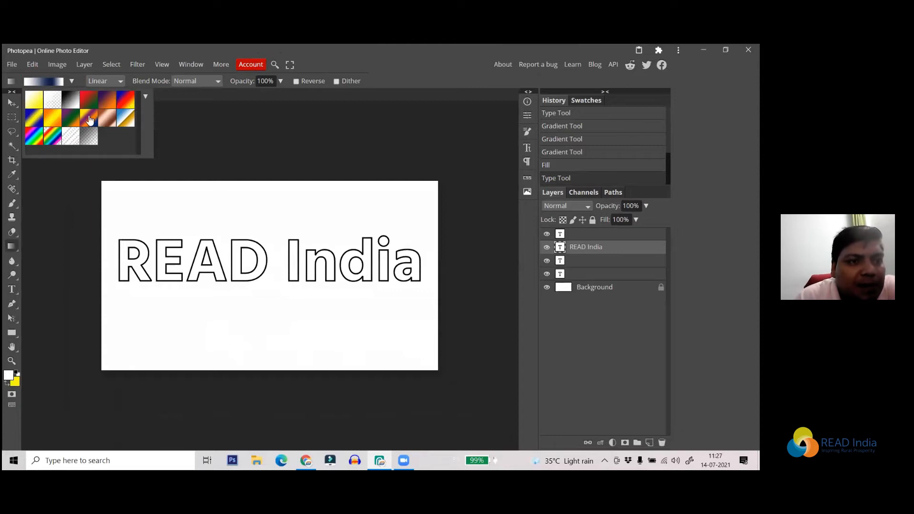
left_click(52, 120)
left_click(86, 101)
left_click(109, 104)
left_click(125, 105)
left_click(35, 118)
left_click(53, 120)
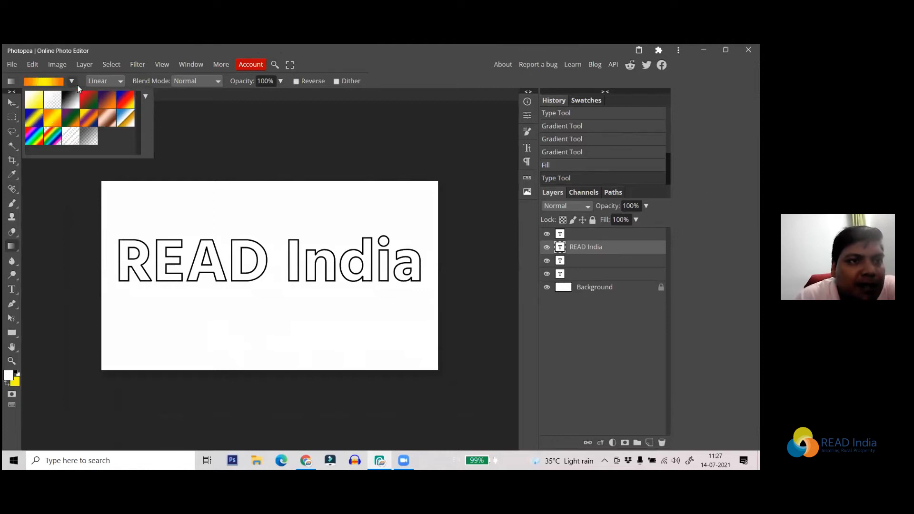
Open the chosen gradient for editing and set its 0% colour stop to blue, 010fff.
left_click(42, 82)
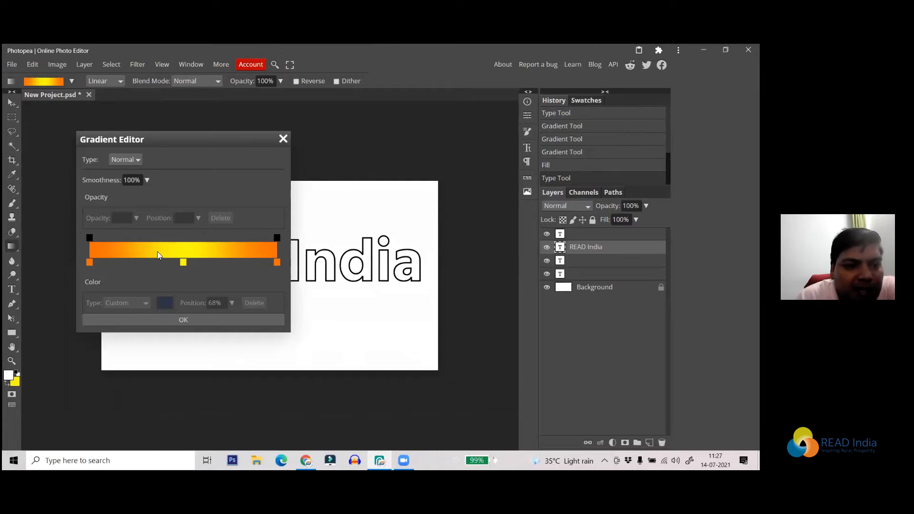
left_click(89, 262)
left_click(164, 303)
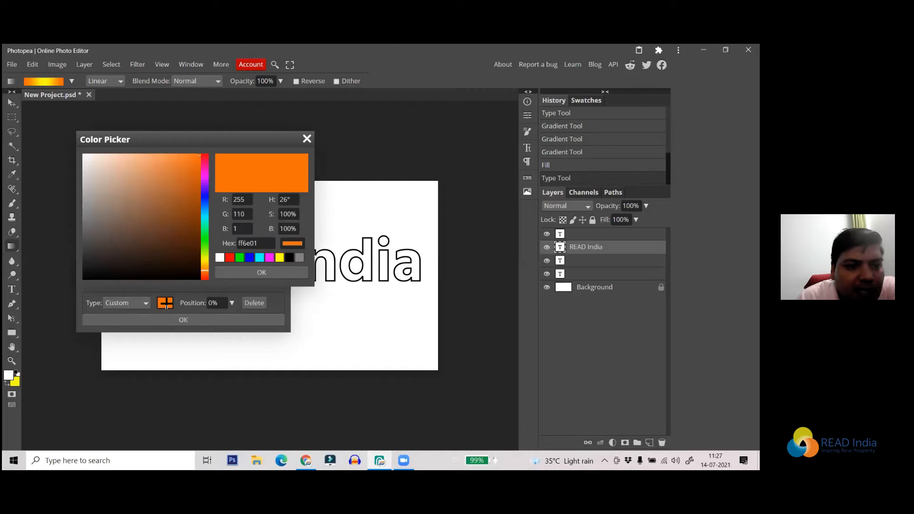
left_click(203, 196)
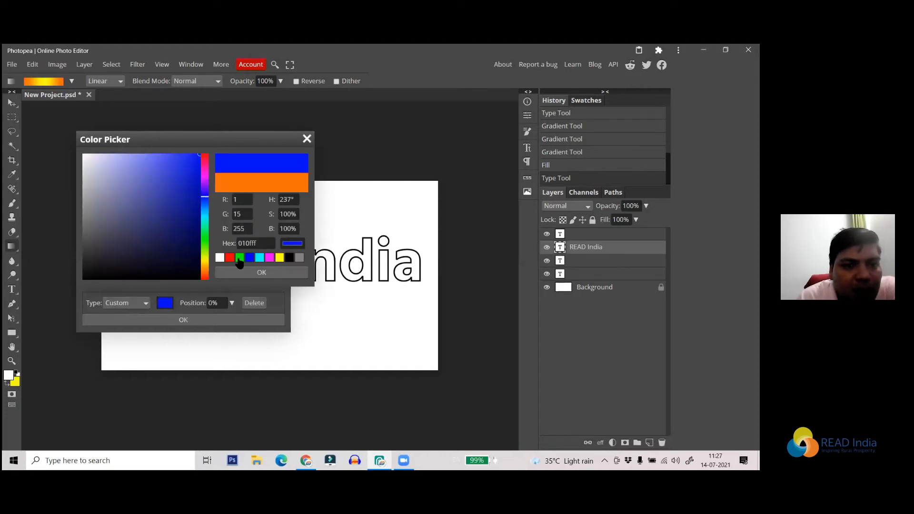
left_click(249, 272)
Set the gradient's 100% colour stop to green, 00ff00.
left_click(276, 262)
double_click(277, 263)
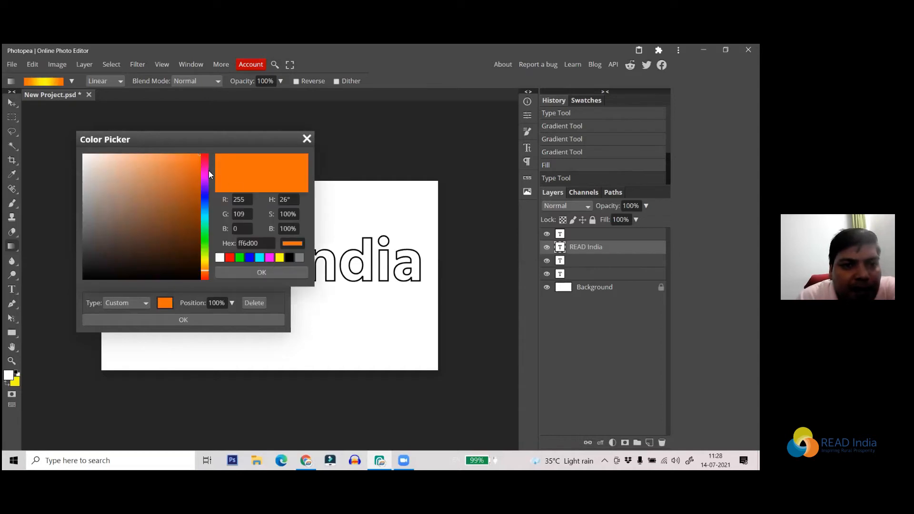
left_click(240, 258)
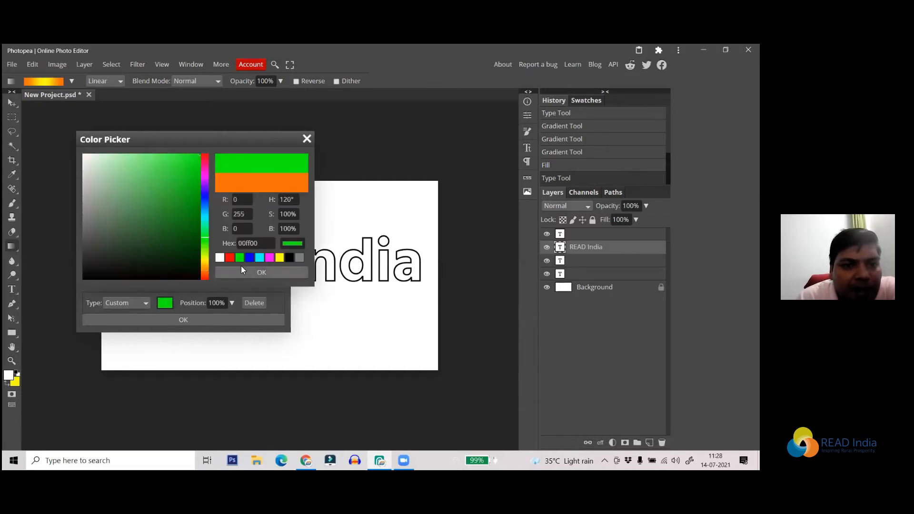
left_click(252, 276)
Set the gradient's middle colour stop at 50% to white and confirm the edited gradient.
left_click(184, 262)
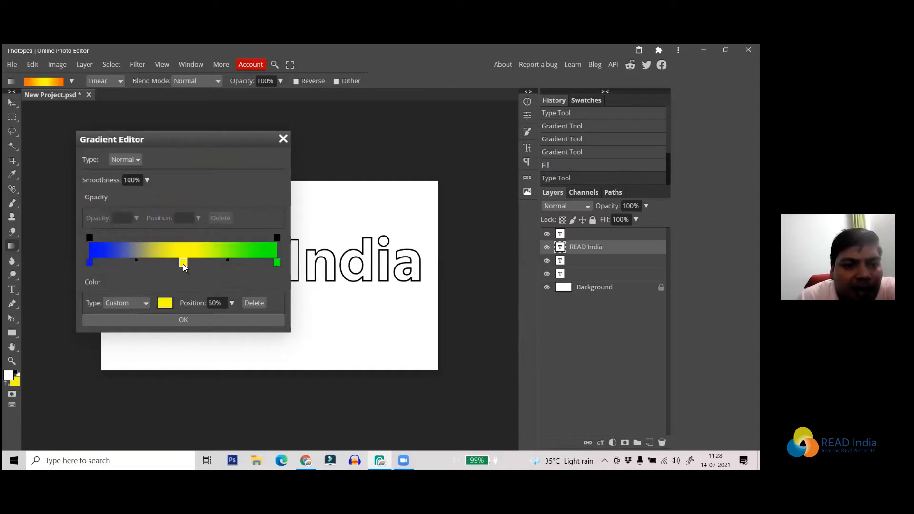
double_click(184, 262)
left_click(221, 257)
left_click(253, 273)
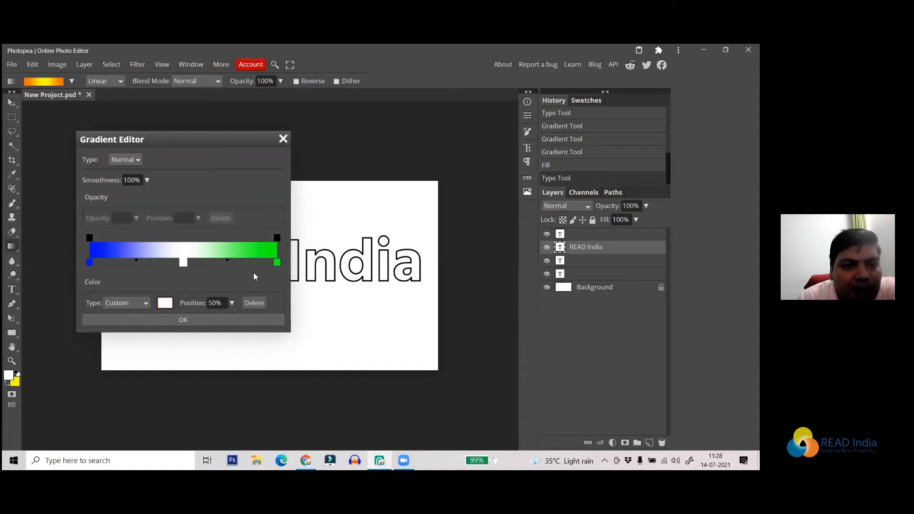
left_click(196, 320)
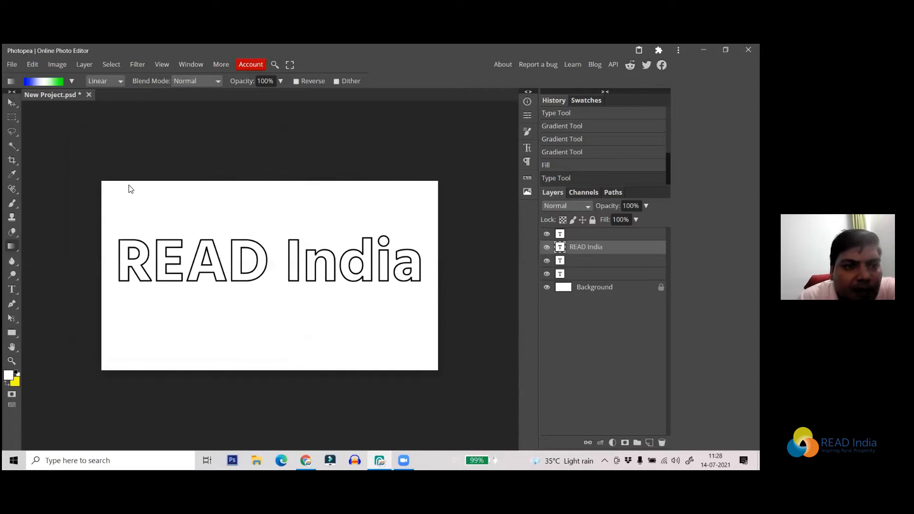
left_click_drag(90, 142, 159, 128)
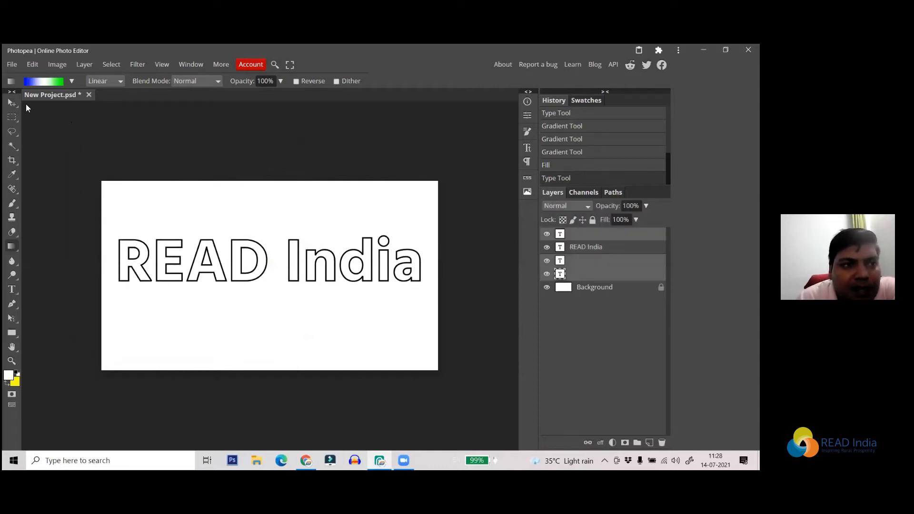
key("v")
left_click(12, 246)
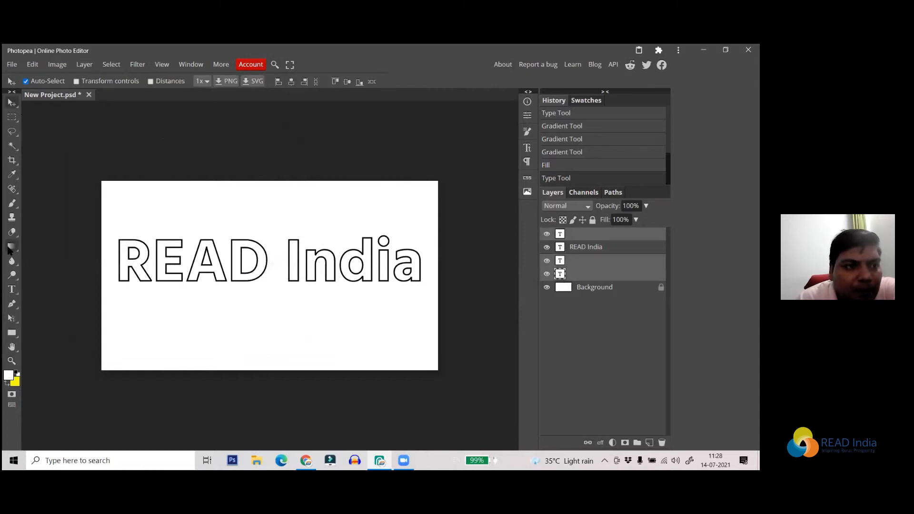
left_click(101, 200)
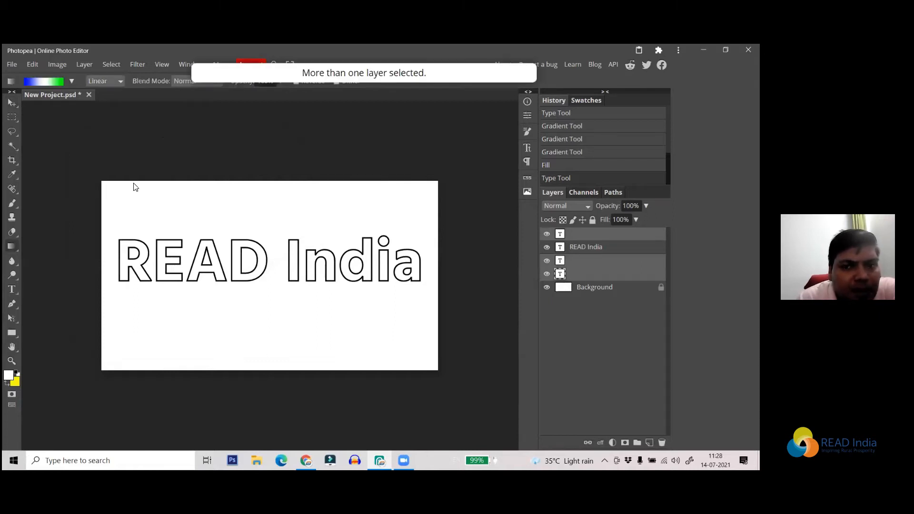
Select the Background layer and apply the blue-white-green linear gradient in several directions, finishing with a slightly sloped blend from blue at left to green at right.
left_click(578, 292)
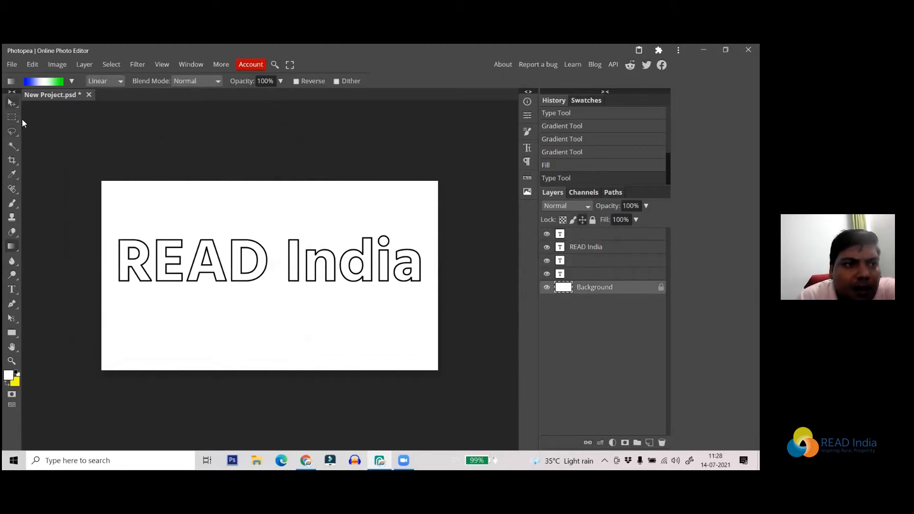
left_click_drag(93, 165, 458, 379)
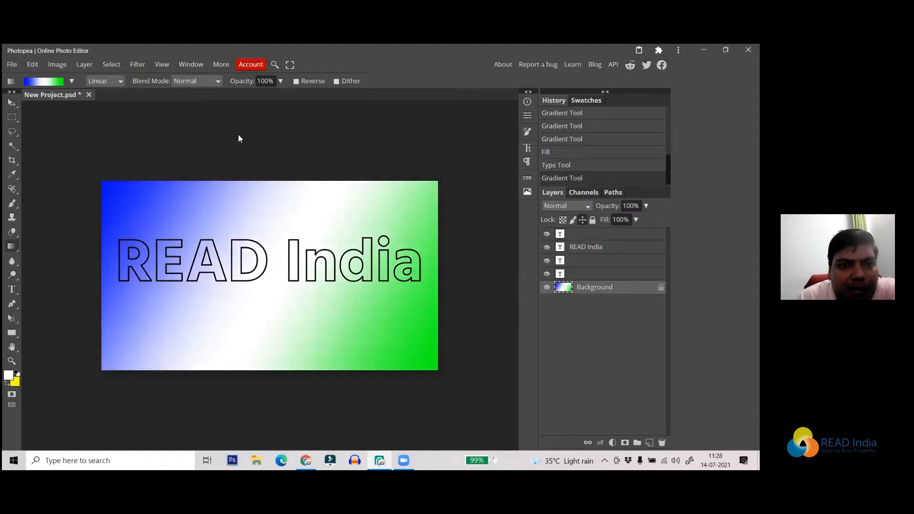
left_click_drag(252, 129, 254, 386)
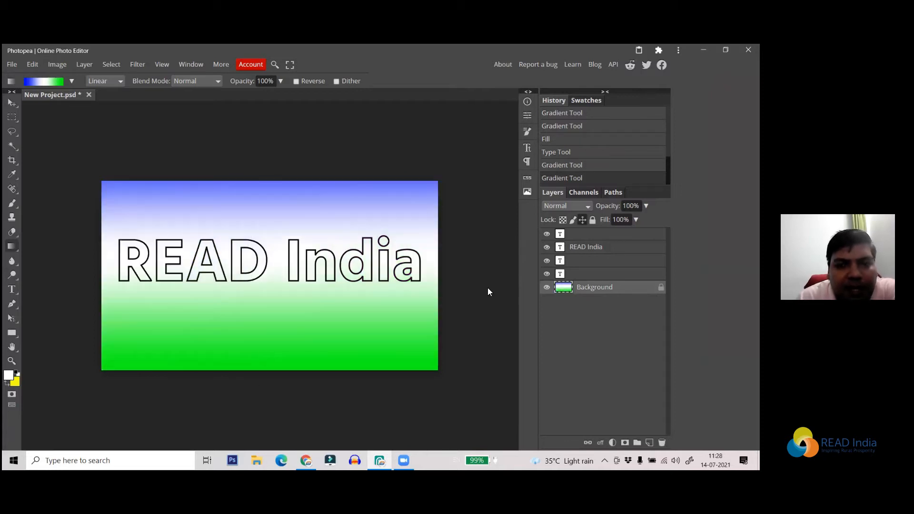
left_click_drag(466, 272, 73, 270)
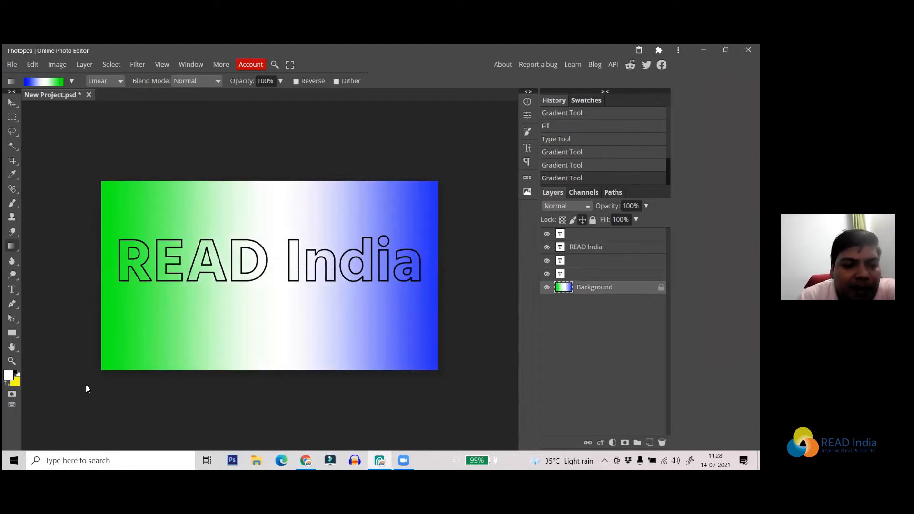
left_click_drag(86, 384, 449, 170)
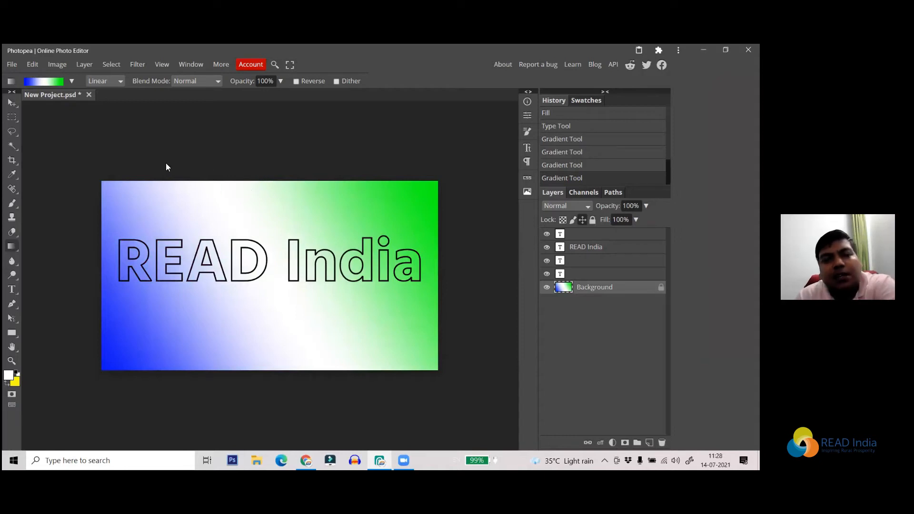
left_click_drag(165, 151, 349, 361)
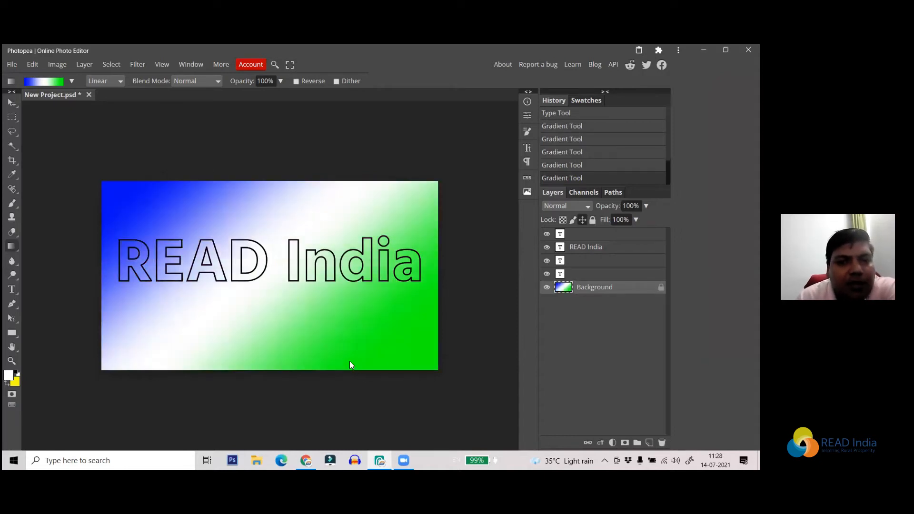
left_click_drag(357, 176, 340, 318)
left_click_drag(82, 236, 459, 289)
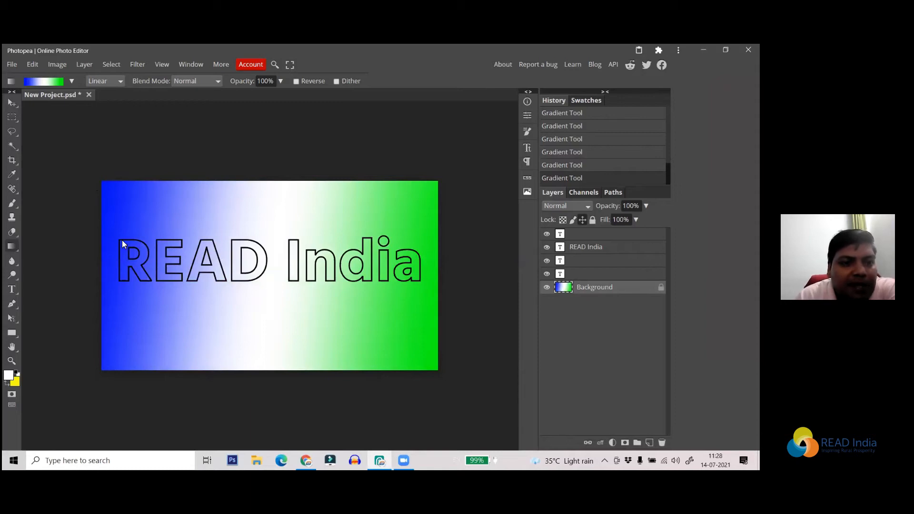
Switch the gradient type to Radial and apply it several times, finishing with a large circle centred on the letter D.
left_click(121, 82)
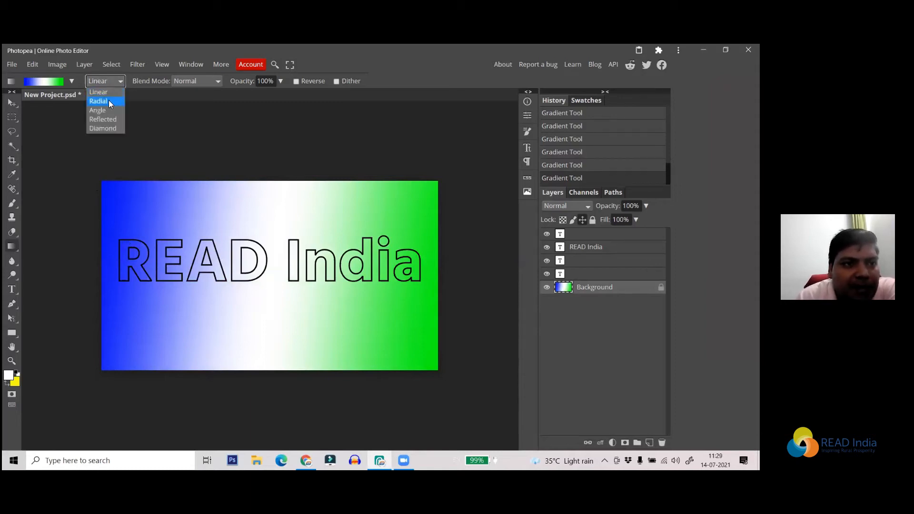
left_click(109, 101)
left_click_drag(228, 164, 303, 358)
left_click_drag(357, 338, 230, 281)
left_click_drag(206, 222, 286, 280)
left_click_drag(232, 263, 369, 376)
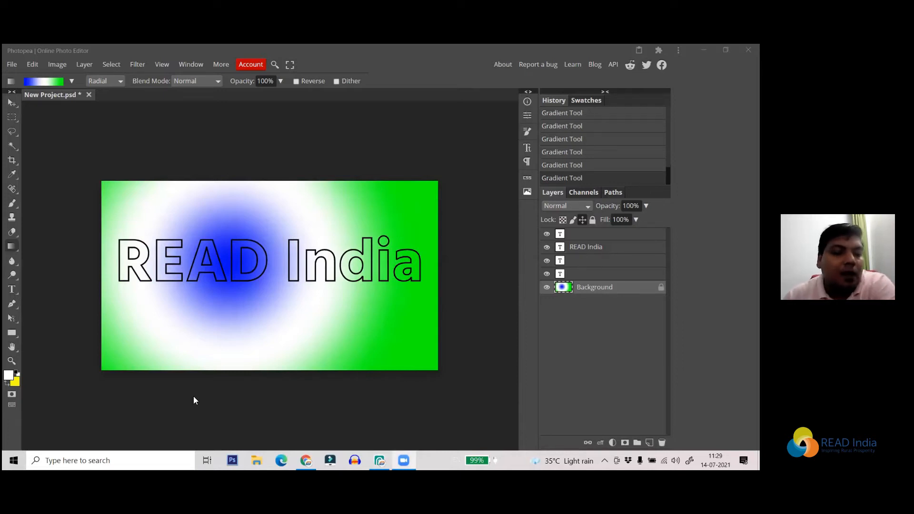
Switch the gradient type to Angle and apply it to the background several times along steep downward-left diagonals.
left_click(120, 80)
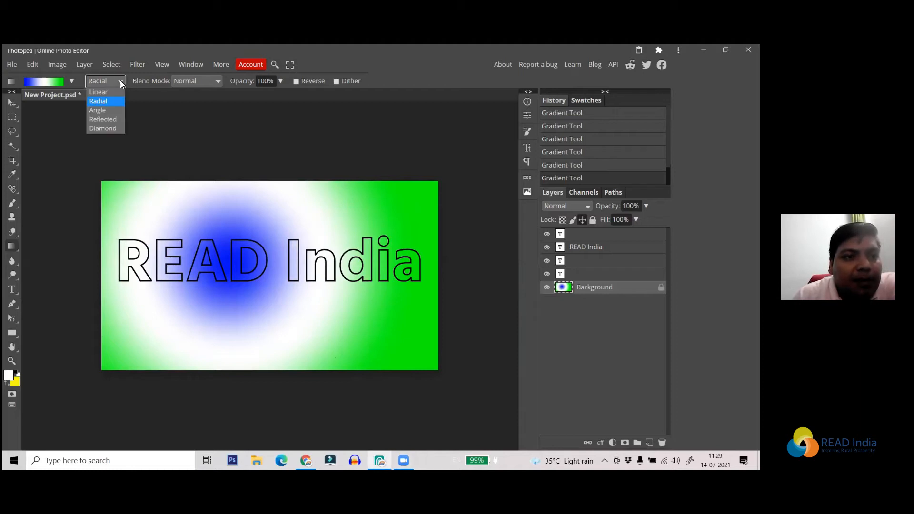
left_click(119, 110)
left_click_drag(86, 235, 262, 323)
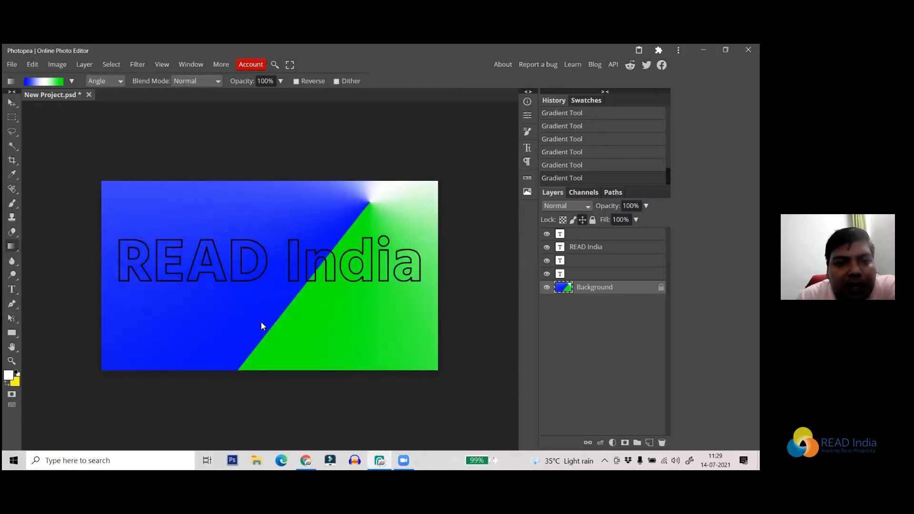
left_click_drag(295, 181, 179, 368)
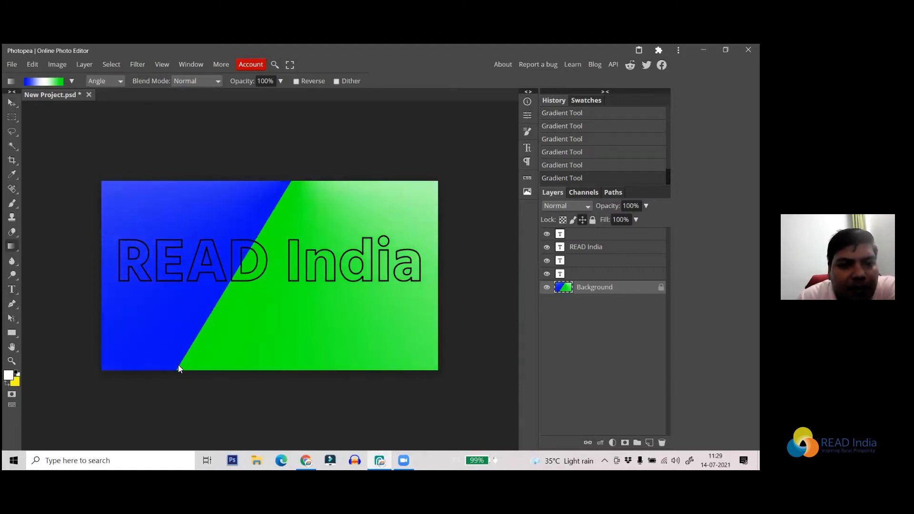
left_click_drag(365, 175, 276, 359)
left_click_drag(242, 207, 160, 356)
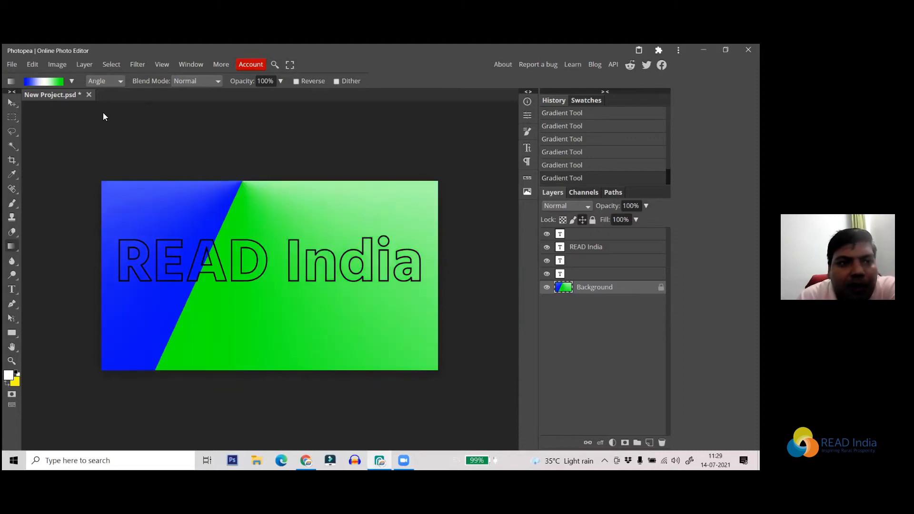
Switch the gradient type to Reflected and apply it across the background.
left_click(114, 82)
left_click(114, 119)
left_click_drag(90, 168, 122, 292)
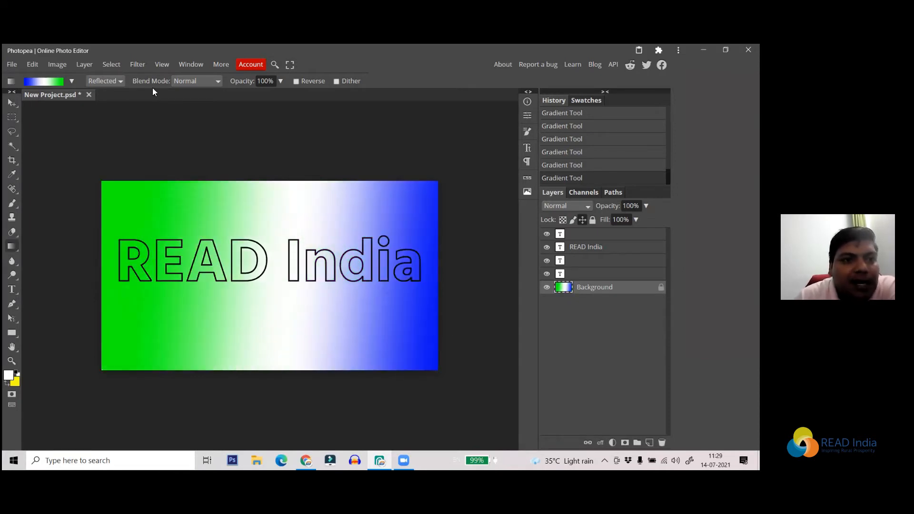
Switch the gradient type to Diamond, try small diamonds around the canvas, and finish with a large one from the canvas's upper-left corner towards its lower right.
left_click(117, 82)
left_click(120, 126)
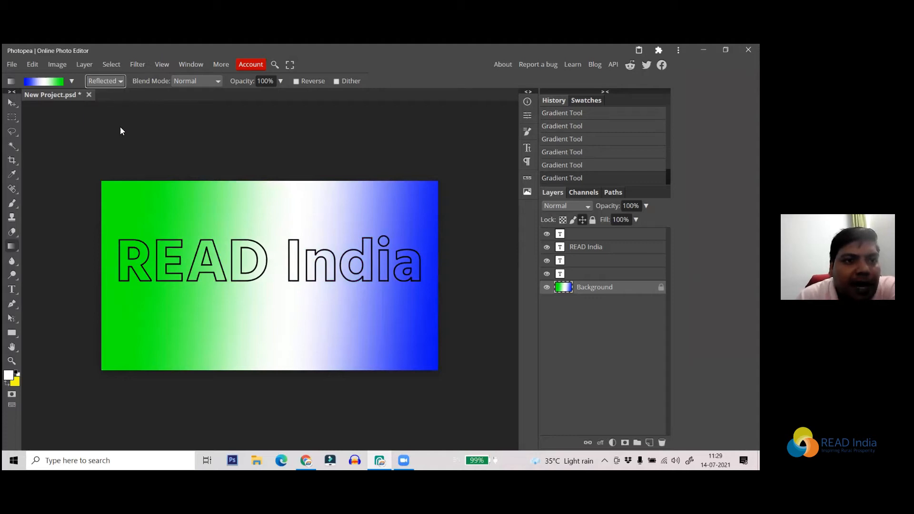
left_click_drag(185, 157, 230, 324)
left_click_drag(225, 289, 251, 306)
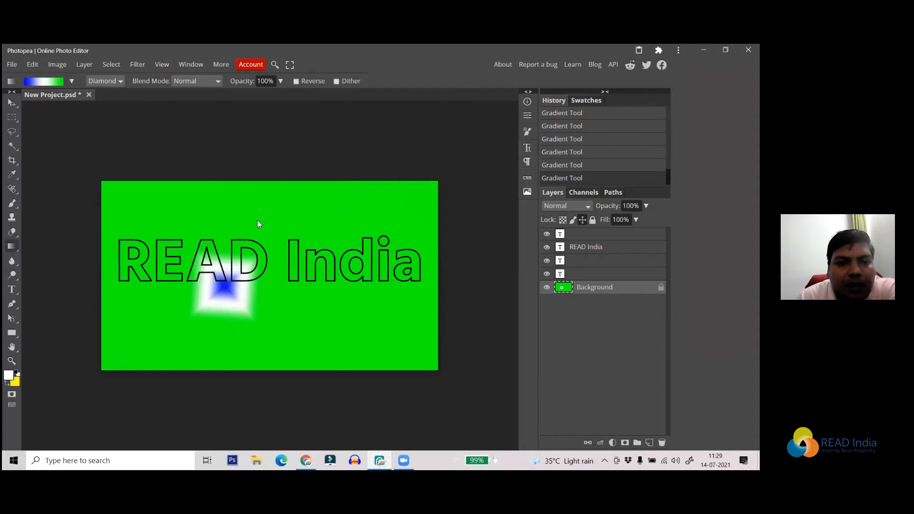
left_click_drag(257, 221, 300, 315)
left_click_drag(248, 291, 311, 328)
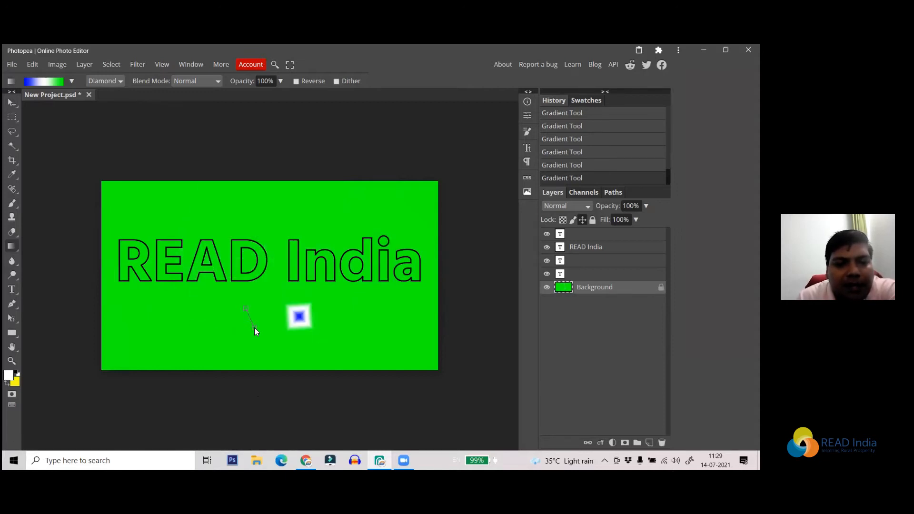
left_click_drag(254, 327, 255, 328)
left_click_drag(175, 312, 187, 326)
left_click_drag(267, 318, 279, 333)
left_click_drag(323, 308, 339, 328)
left_click_drag(291, 222, 319, 259)
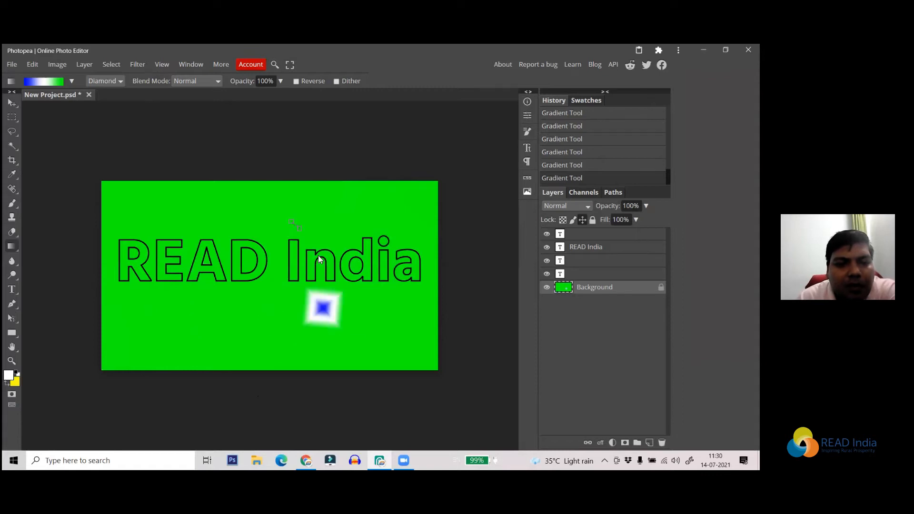
left_click_drag(96, 152, 391, 375)
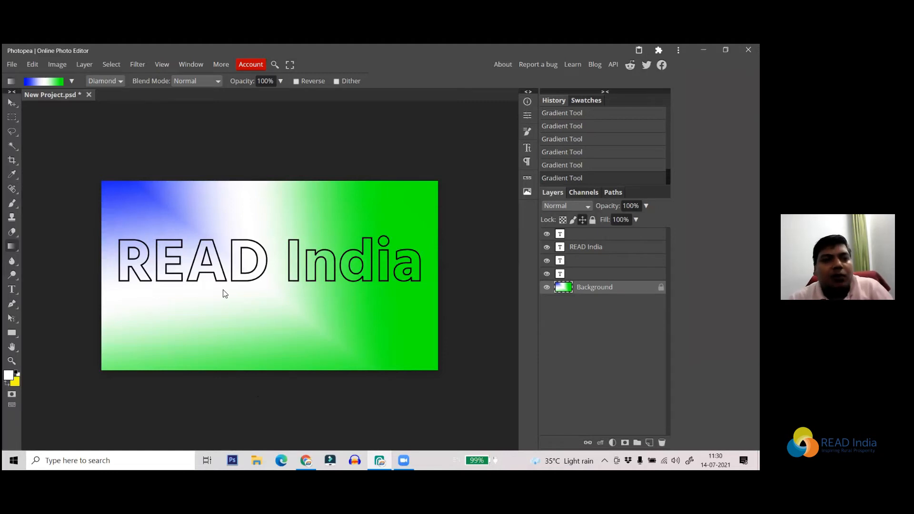
Load the READ India text outline as a selection, hide the Background layer, and try the gradient across the selection before deselecting.
left_click(560, 247, "ctrl")
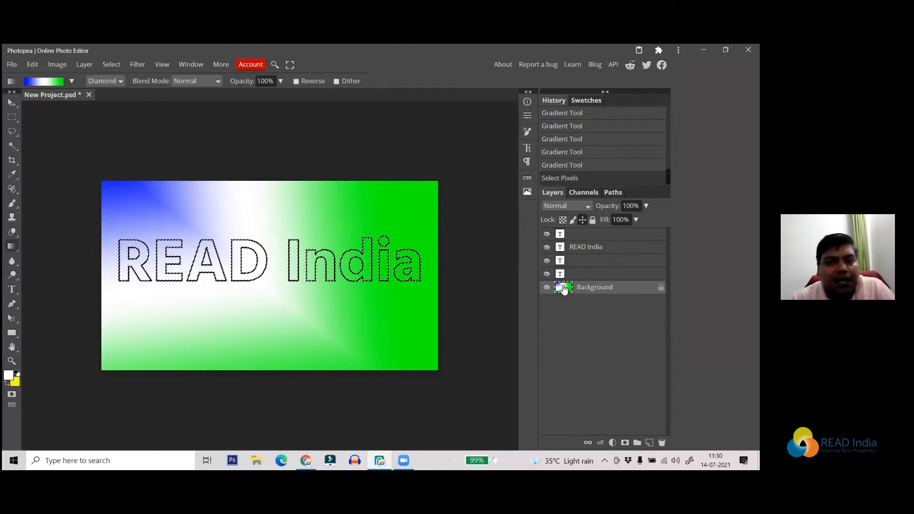
left_click(546, 288)
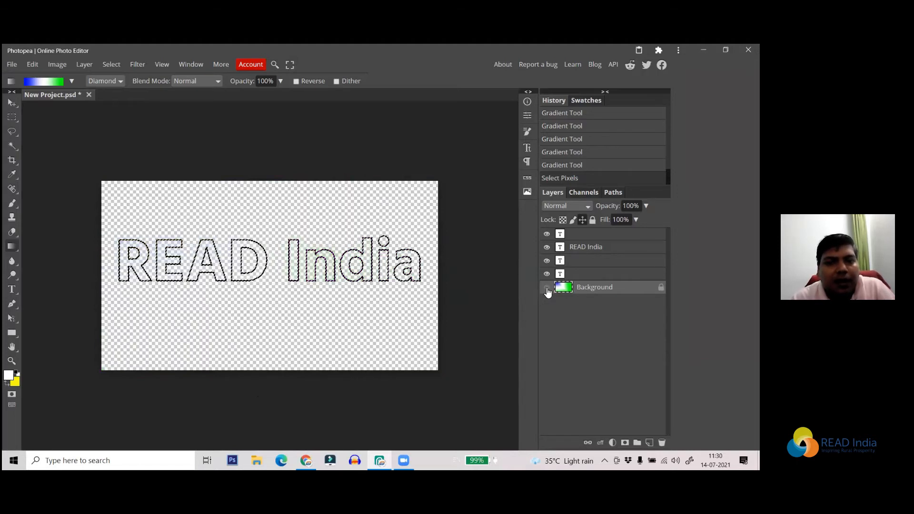
left_click_drag(60, 251, 430, 256)
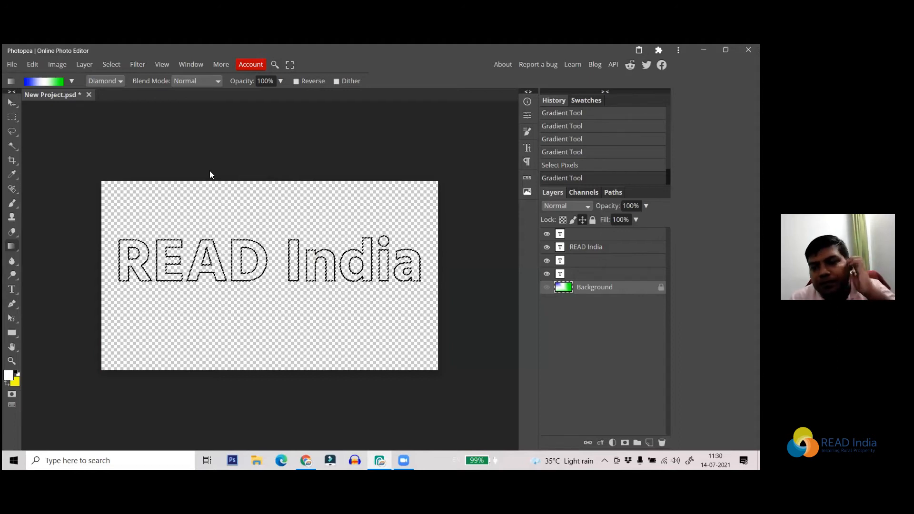
key("ctrl+d")
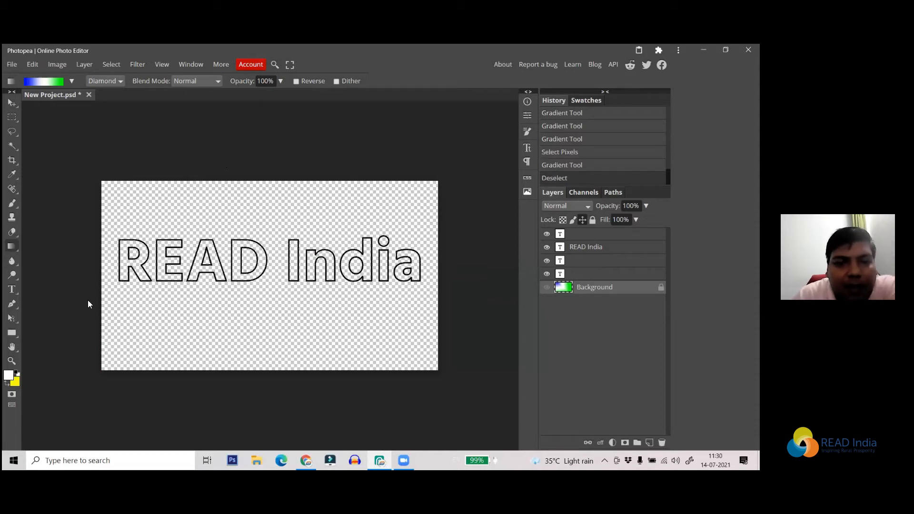
Add a new layer directly above the hidden Background layer and fill it with white.
left_click(13, 289)
left_click_drag(115, 281, 424, 281)
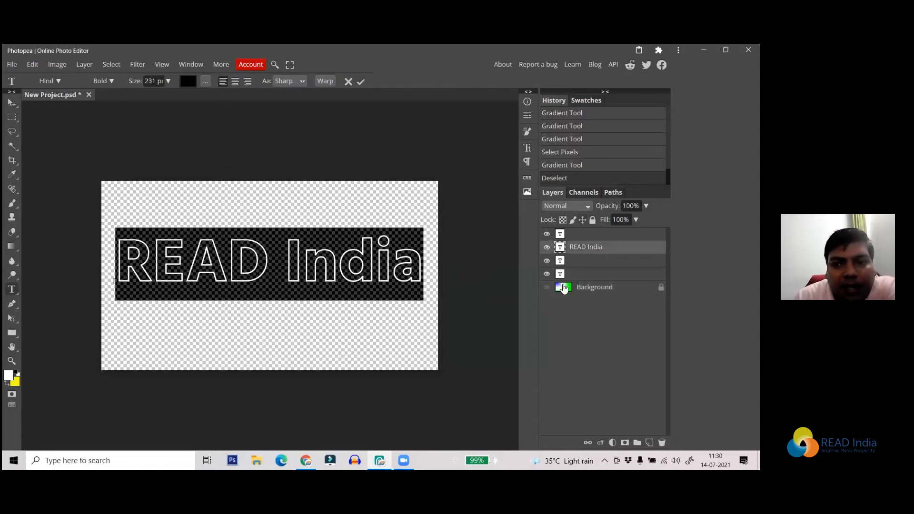
left_click(577, 276)
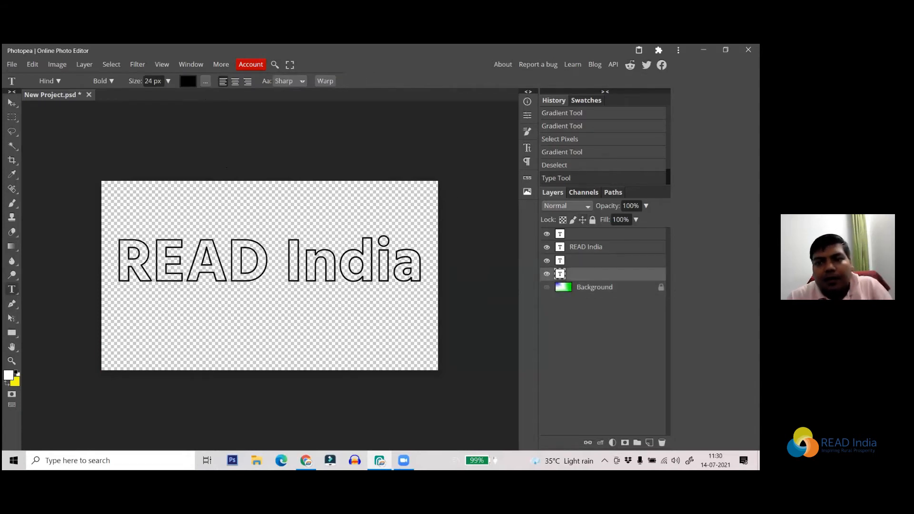
left_click(649, 443)
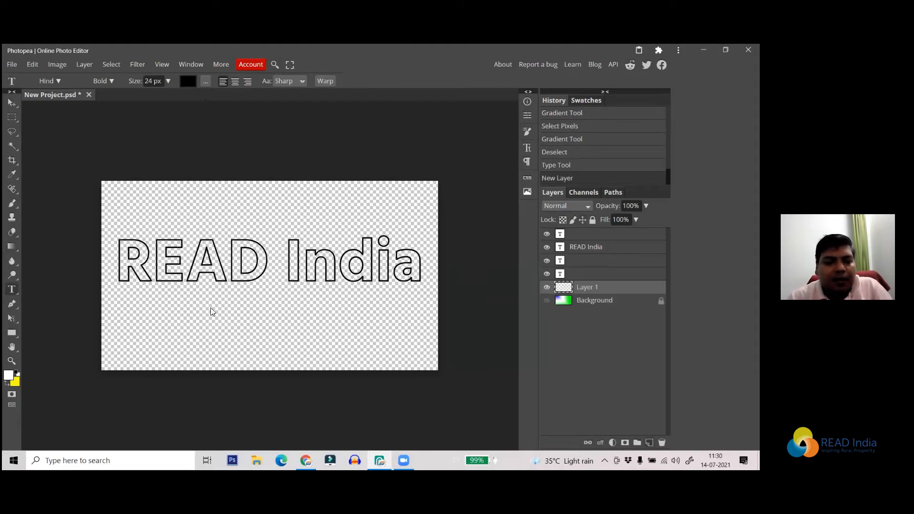
key("alt+BackSpace")
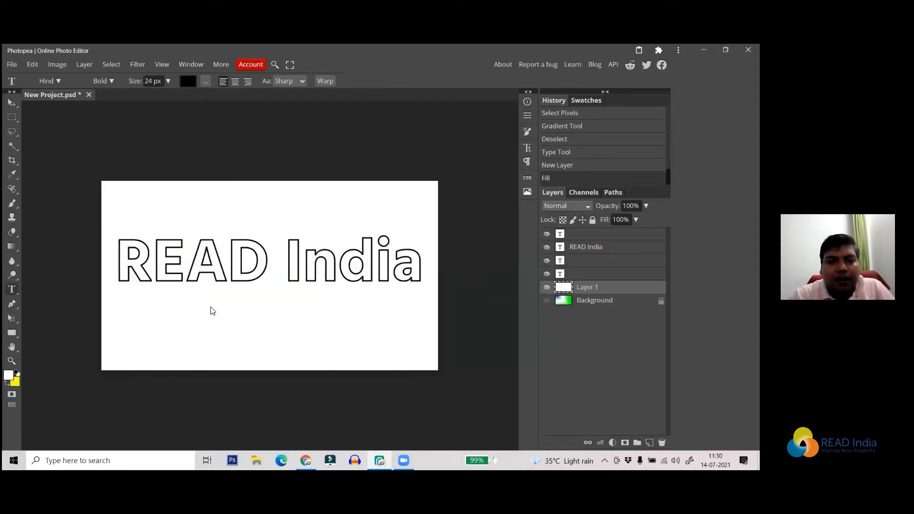
Select all of the READ India text, enable its Fill, disable its Stroke, and confirm the text edit.
left_click(193, 256)
left_click_drag(121, 252, 424, 262)
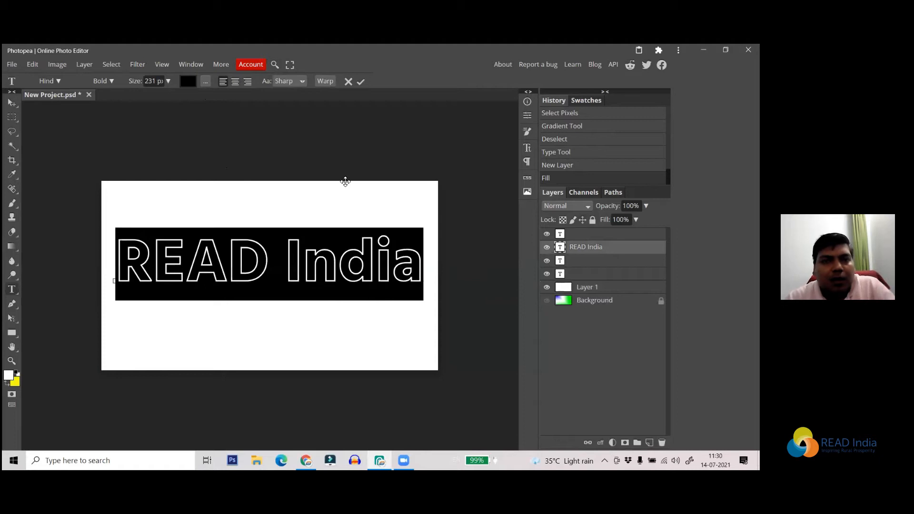
left_click(205, 81)
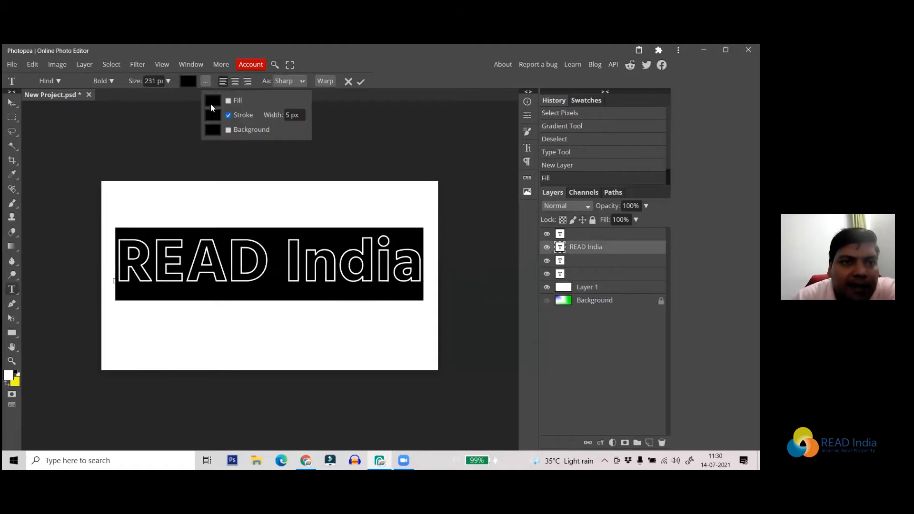
left_click(229, 102)
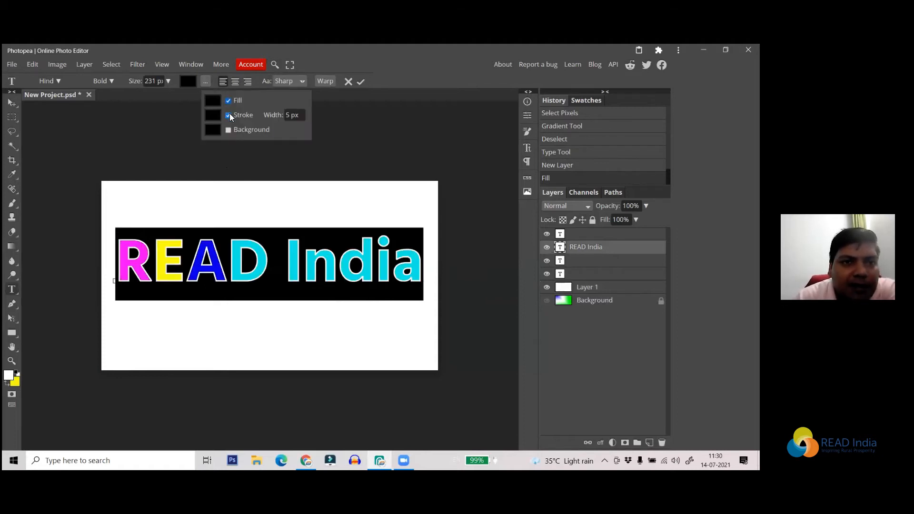
left_click(229, 115)
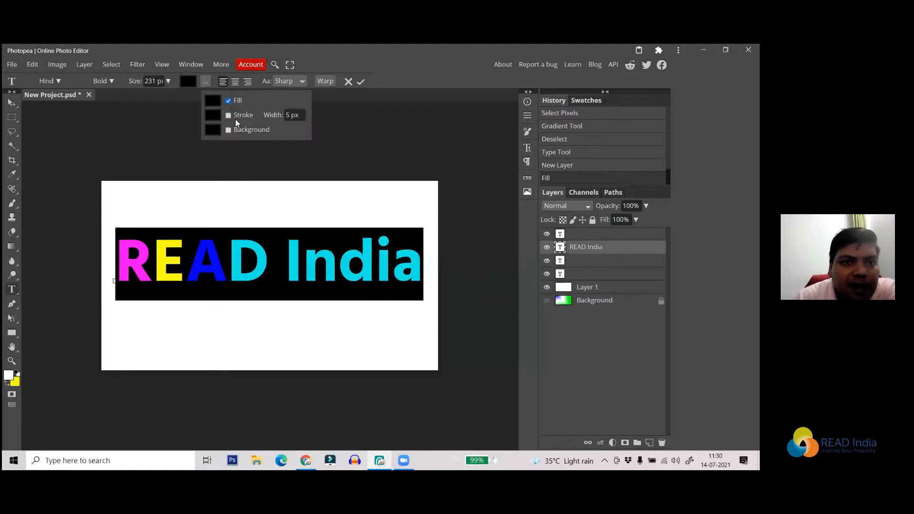
left_click(360, 83)
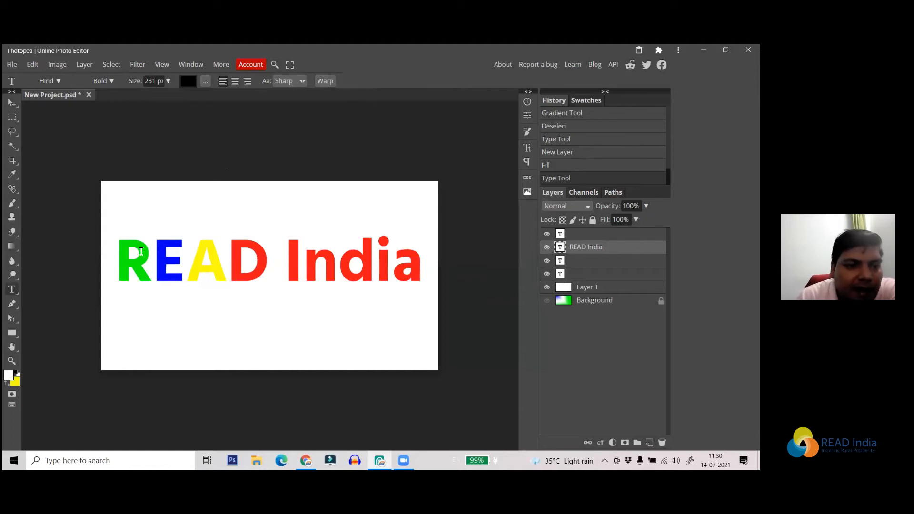
left_click_drag(126, 245, 426, 268)
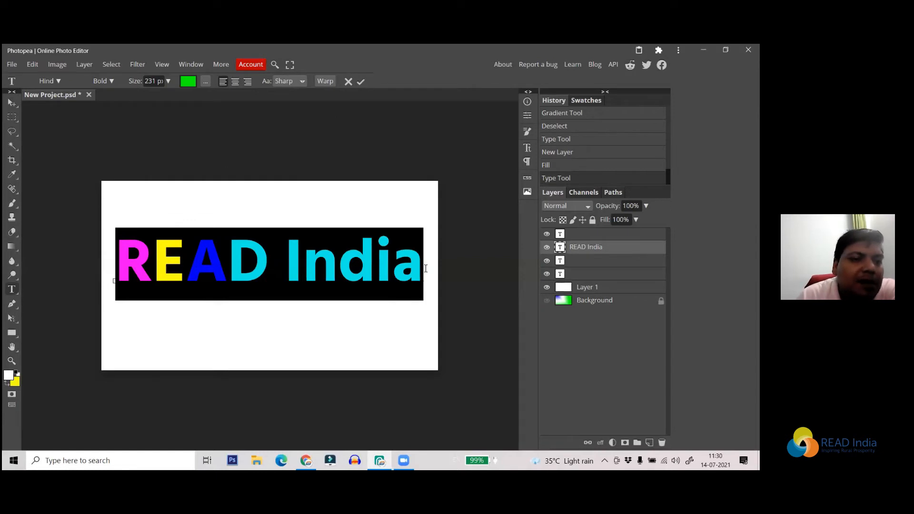
left_click(417, 264)
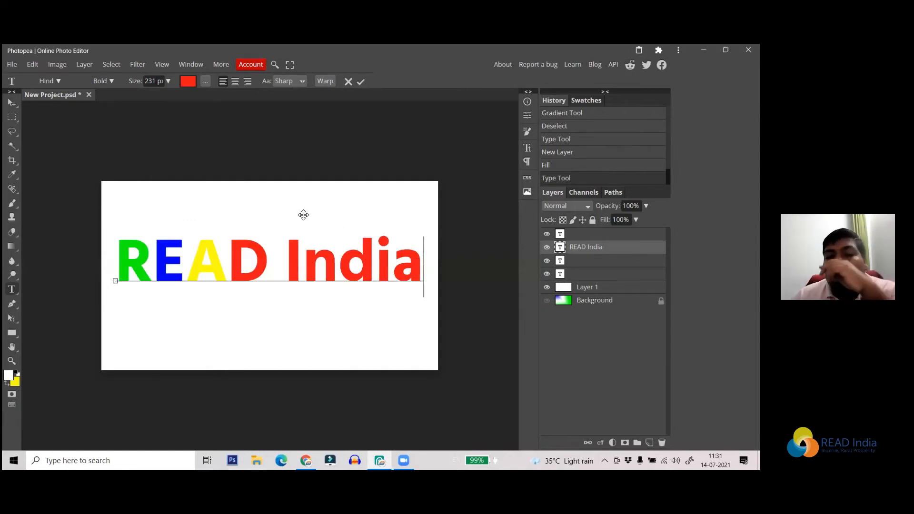
left_click_drag(123, 249, 410, 288)
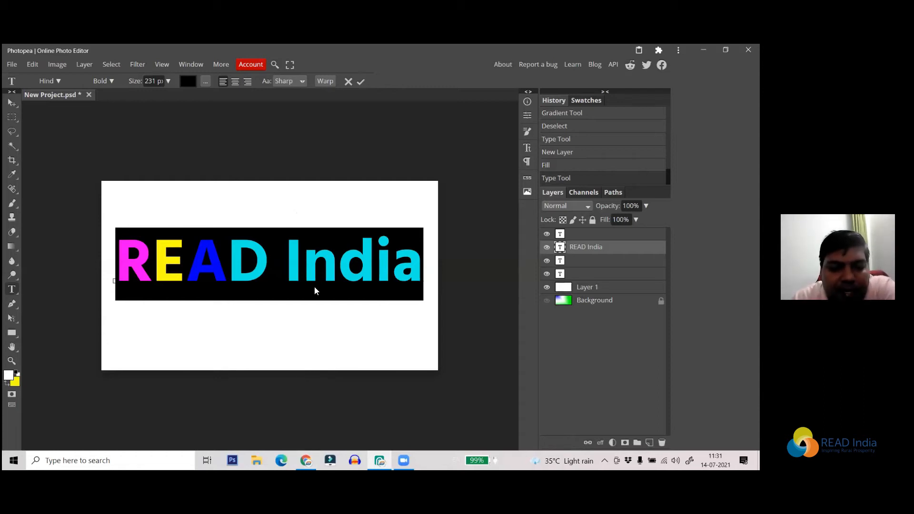
Switch to Chrome and search Google Images for "text effect" in a new browser tab.
left_click(305, 460)
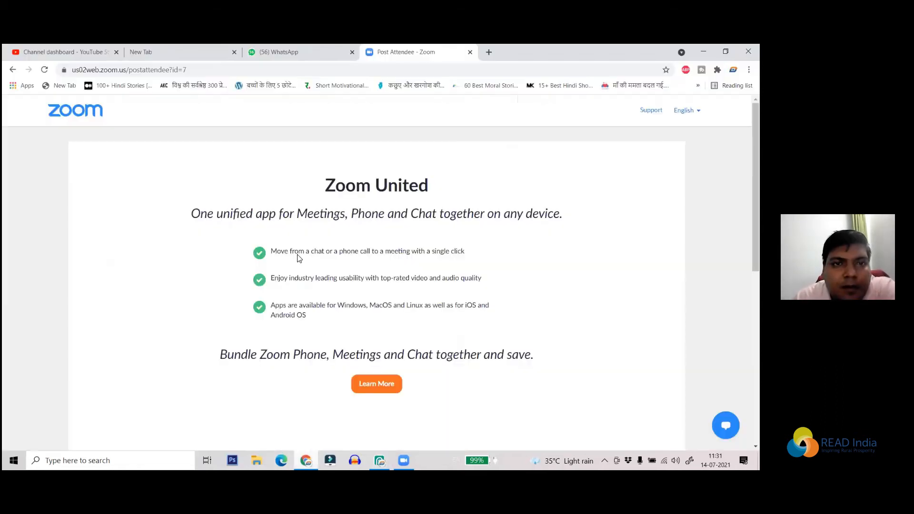
left_click(488, 52)
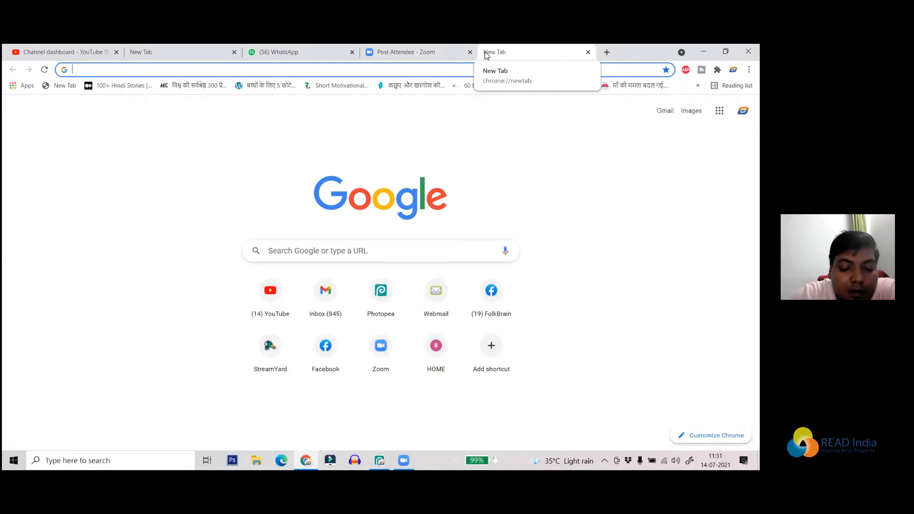
type("pho")
key("BackSpace")
key("BackSpace")
key("BackSpace")
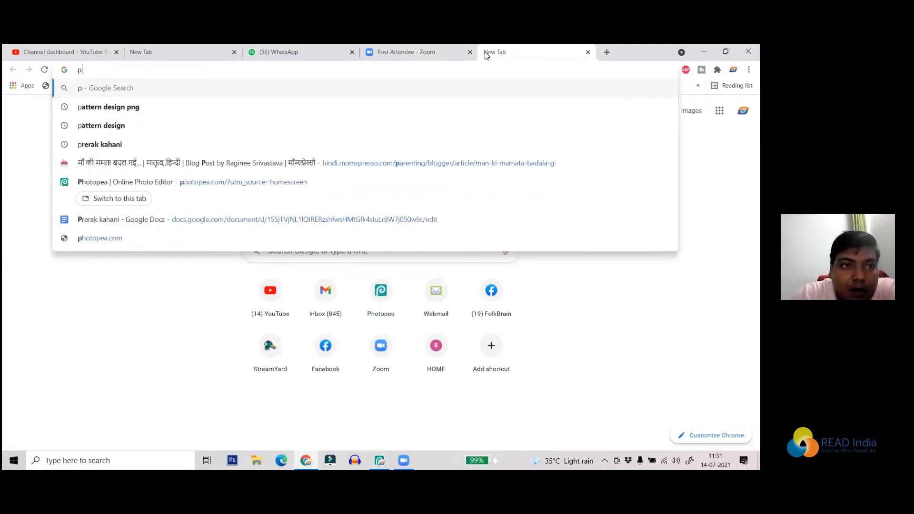
key("BackSpace")
type("text")
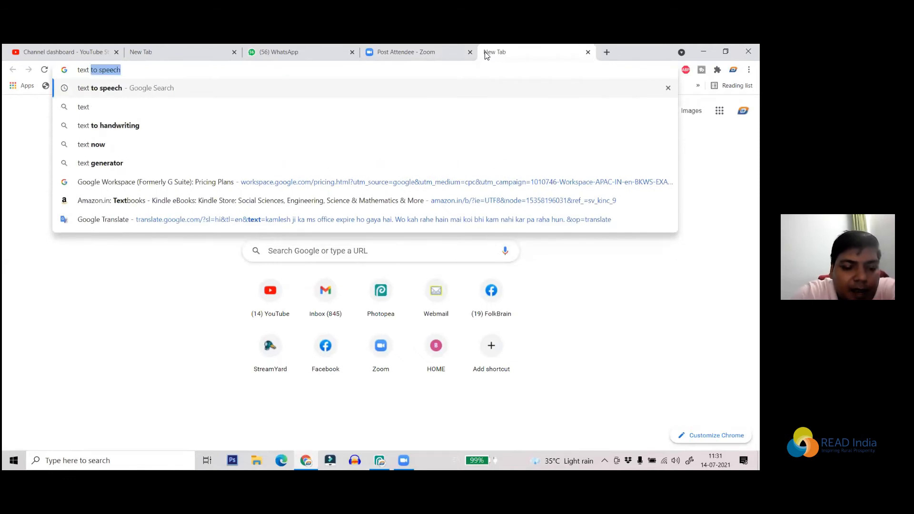
type(" effect")
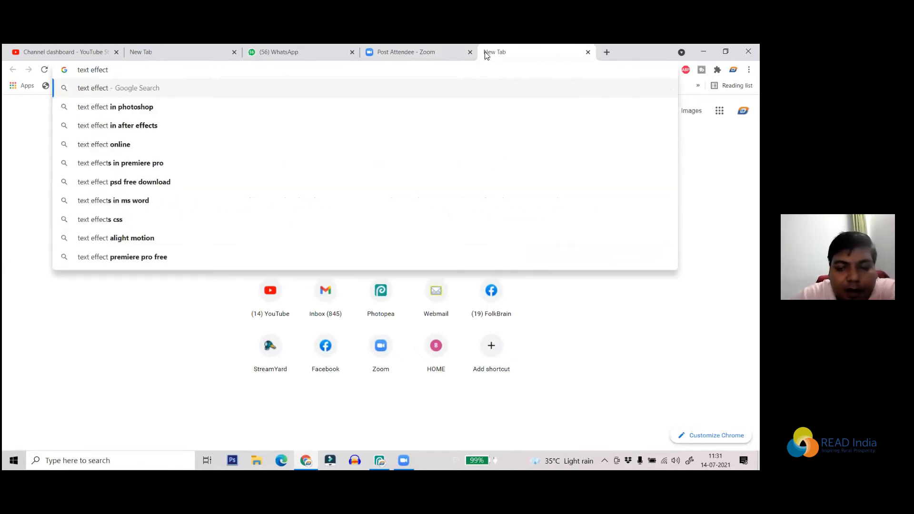
key("Return")
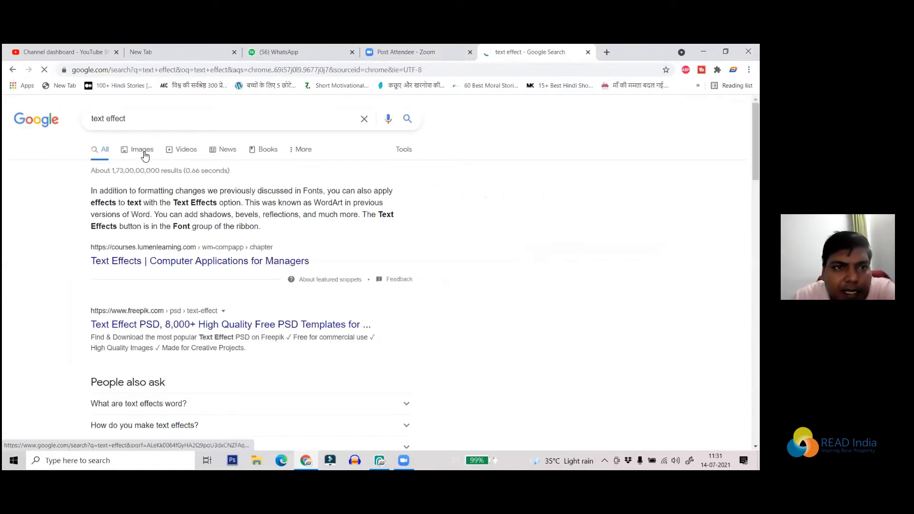
left_click(143, 151)
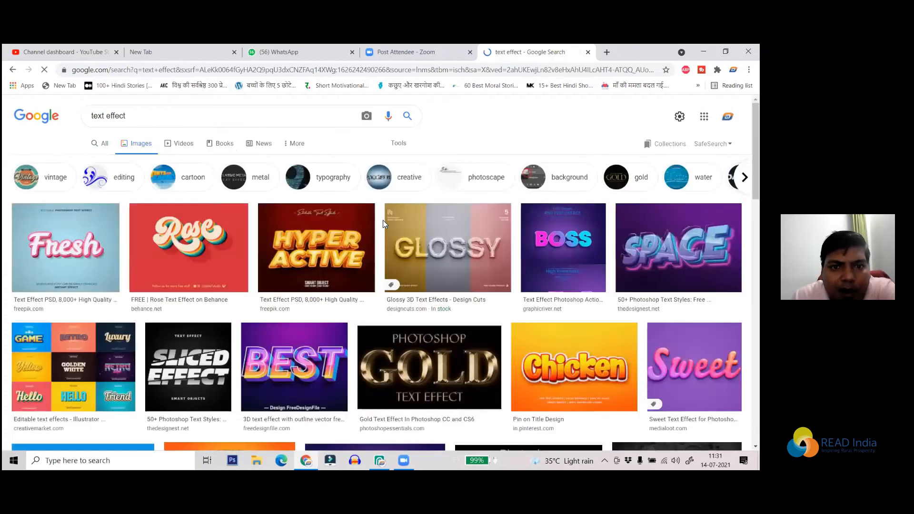
Preview the first text effect examples one after another, from Fresh, Rose and Hyper Active through Glossy and Boss to the nine-style Illustrator collection.
scroll(385, 223, "down", 2)
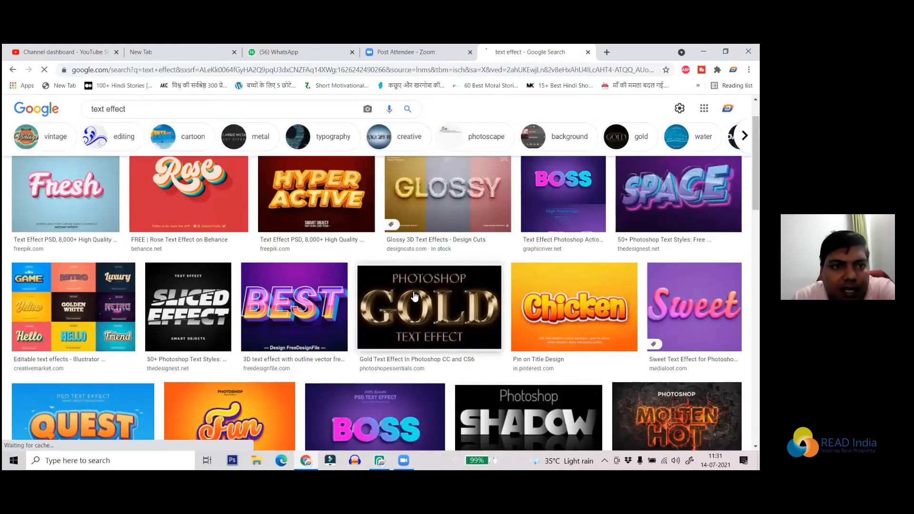
scroll(367, 271, "up", 2)
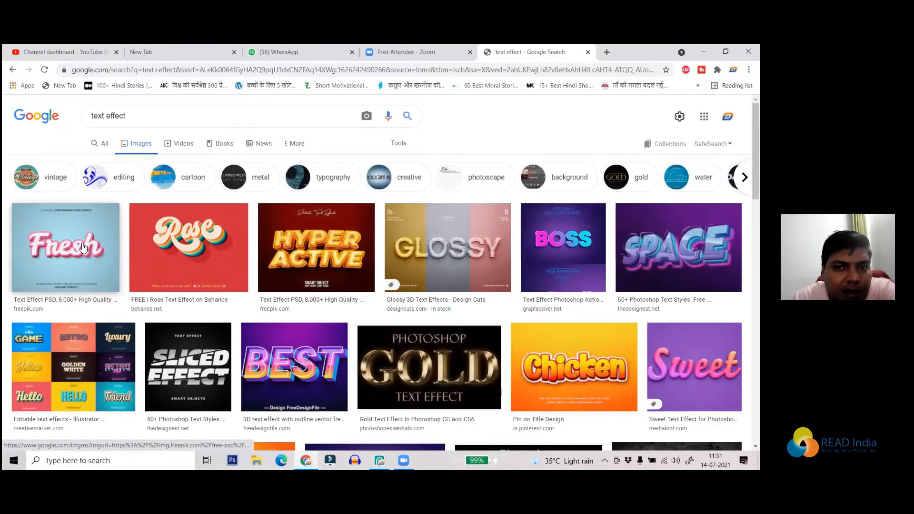
left_click(82, 246)
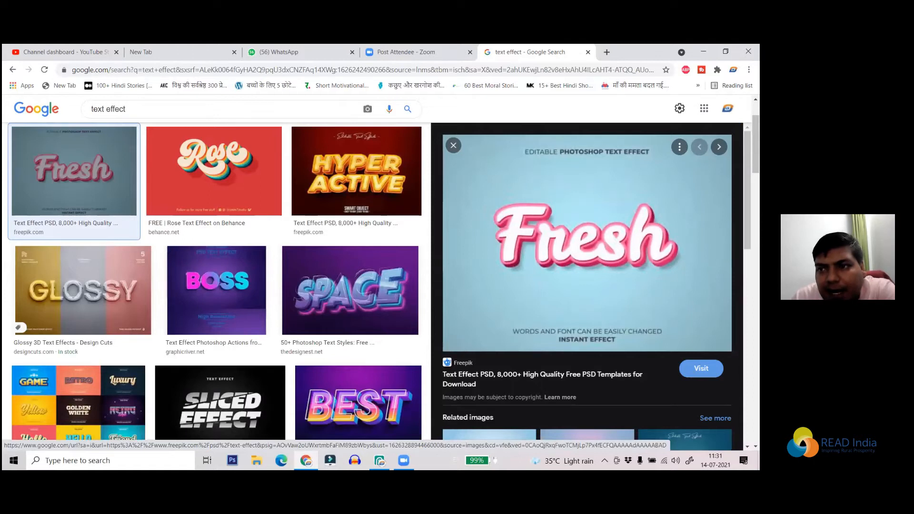
left_click(719, 147)
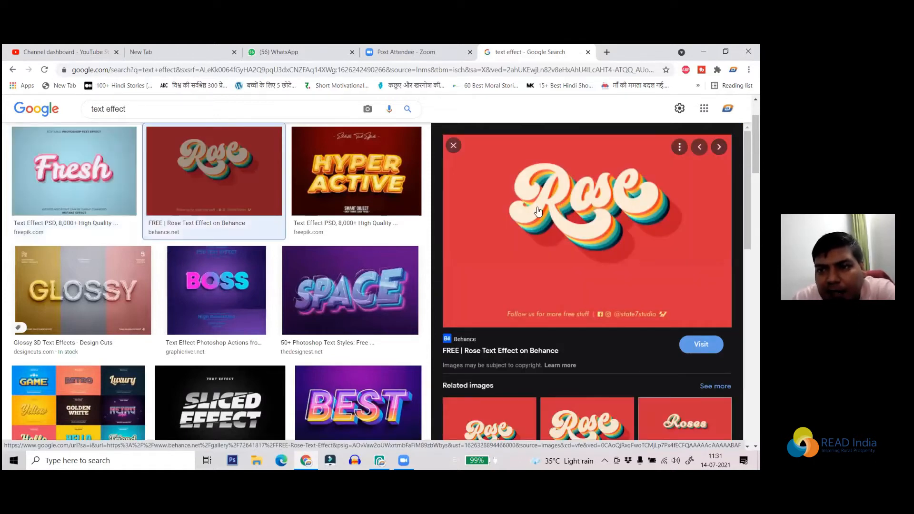
key("Right")
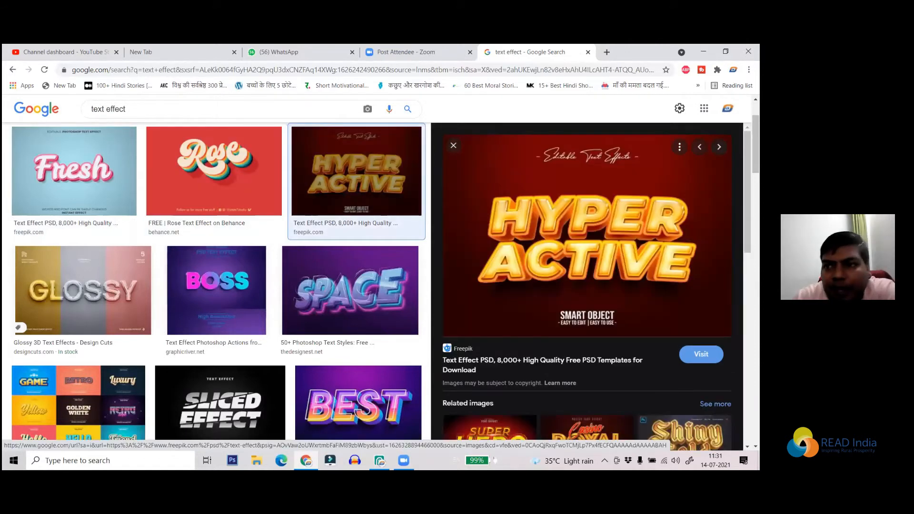
key("Right")
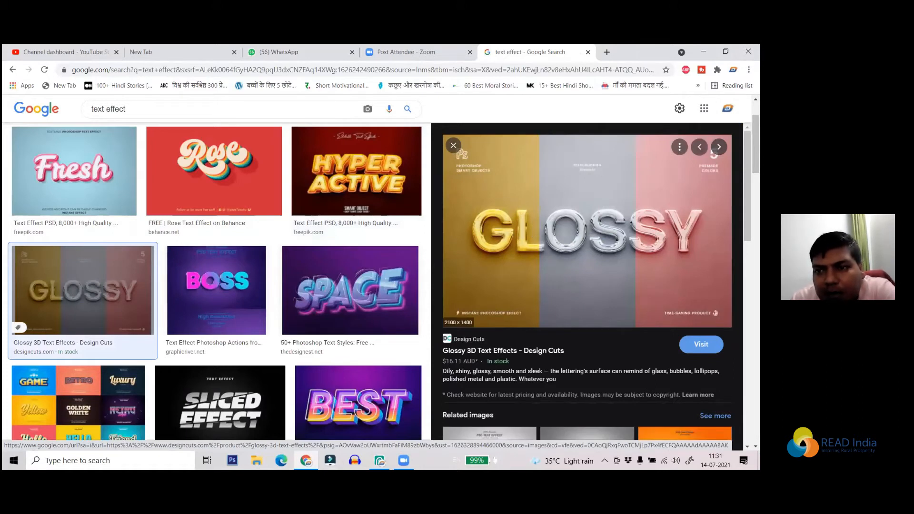
key("Right")
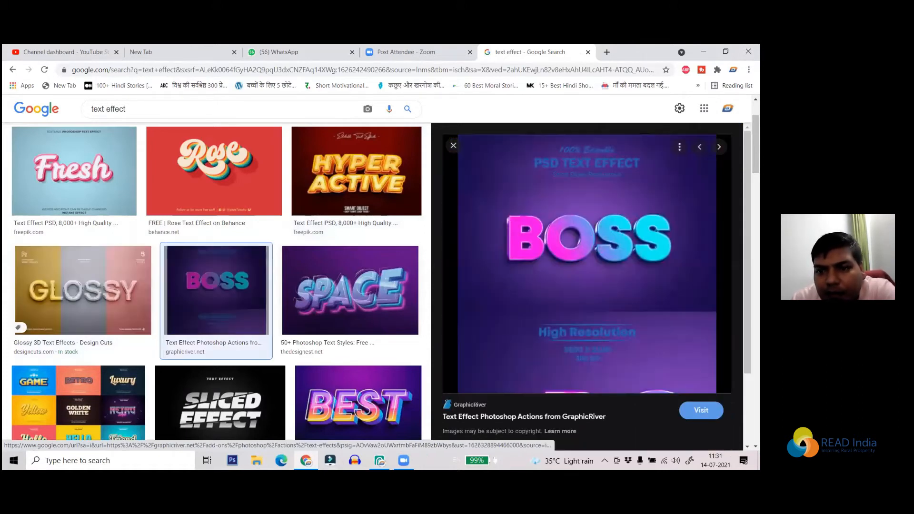
key("Right")
key("Right")
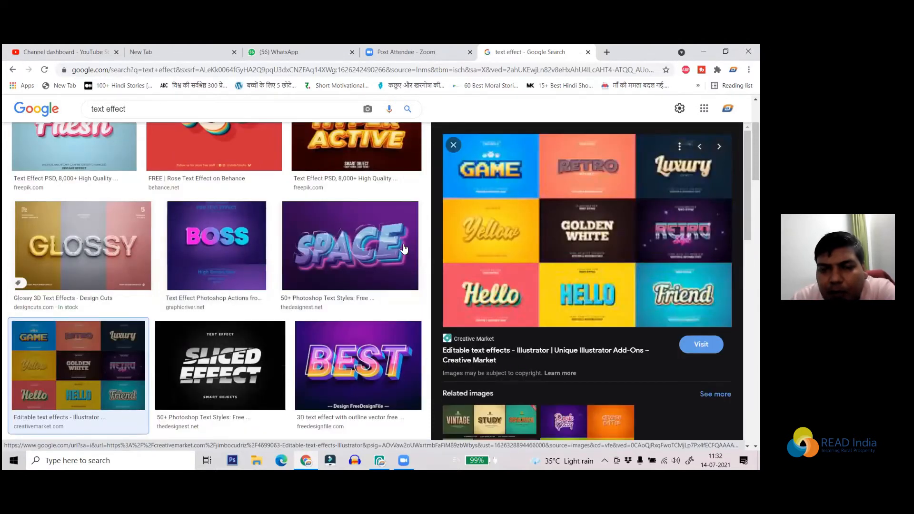
Look further down the image results and preview the Epic Cinematic Text Effect from Hyperpix.
scroll(260, 110, "down", 6)
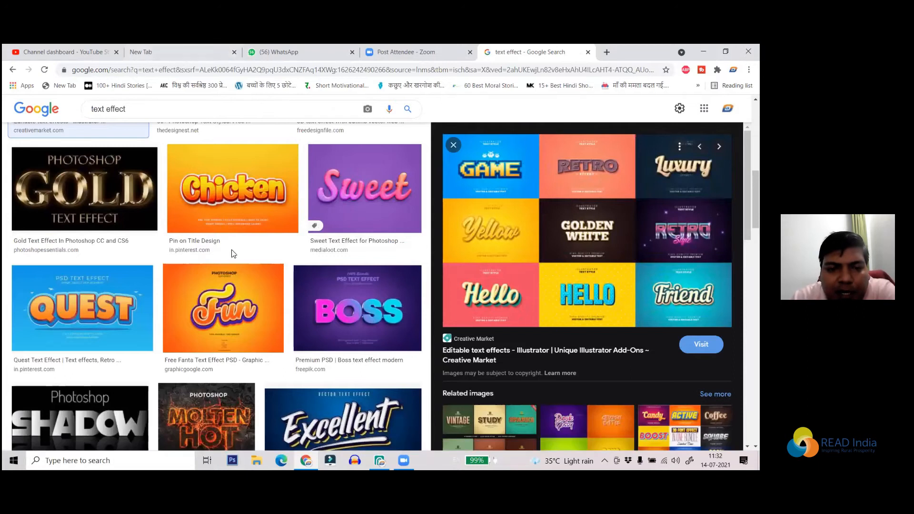
scroll(230, 253, "down", 5)
scroll(426, 287, "down", 5)
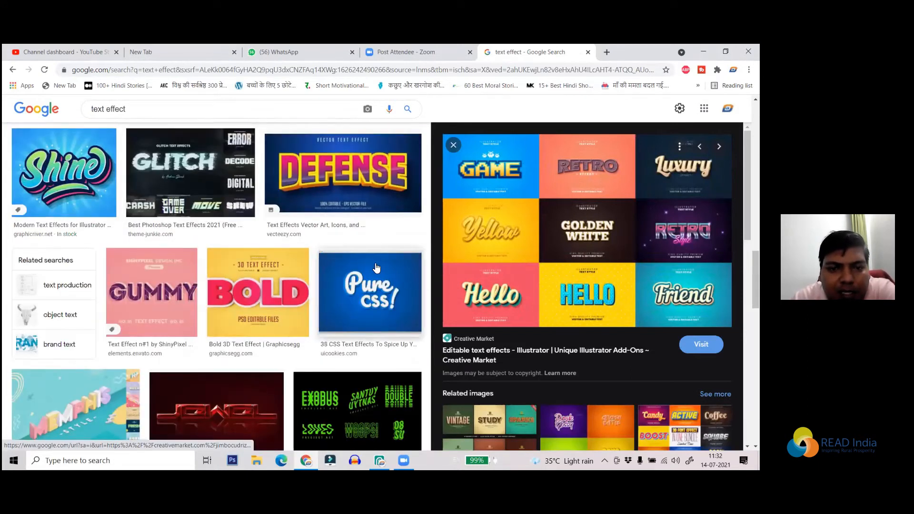
scroll(333, 267, "down", 5)
left_click(358, 282)
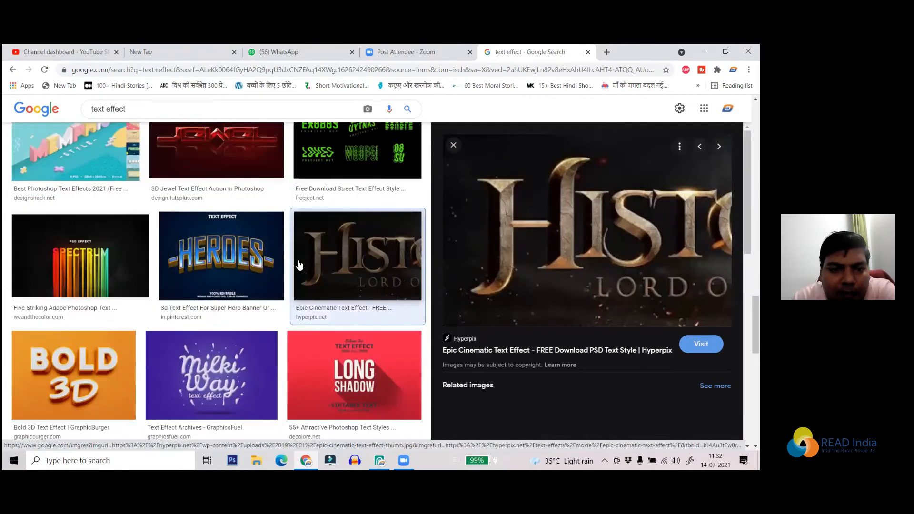
Examine the remaining text effect results for the variety of 3D, gold, neon, glitch and sliced lettering styles.
scroll(297, 260, "down", 7)
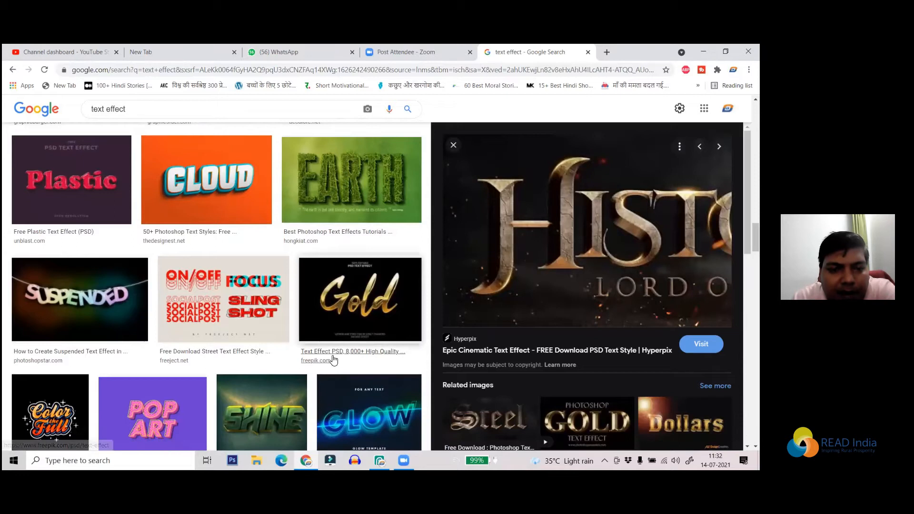
scroll(335, 305, "down", 3)
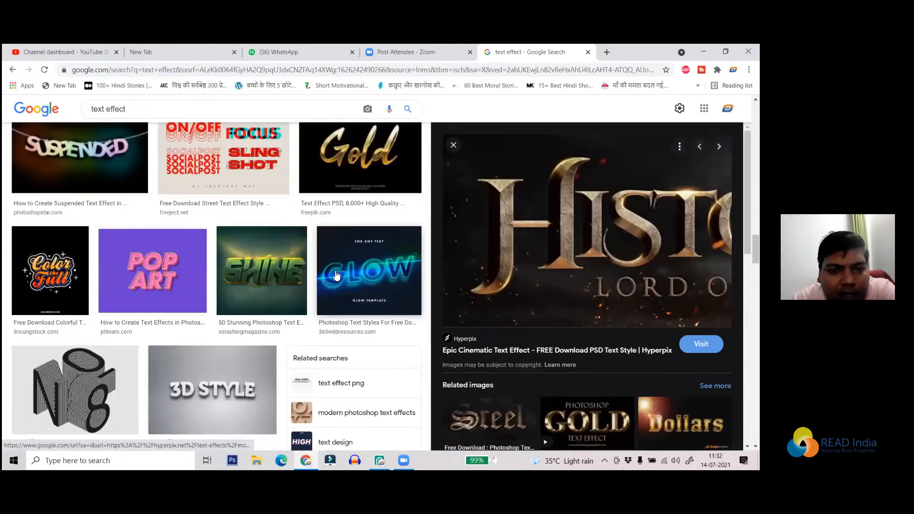
scroll(327, 259, "down", 3)
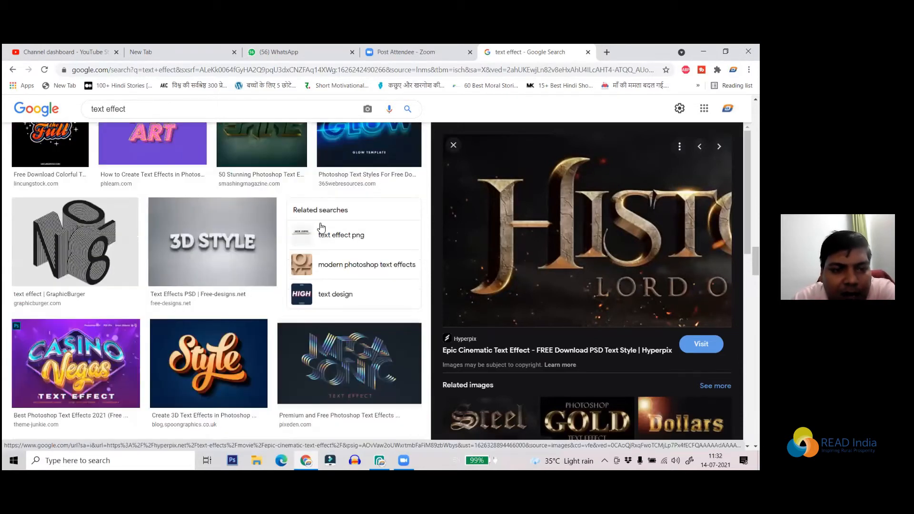
scroll(317, 224, "down", 10)
scroll(318, 226, "down", 15)
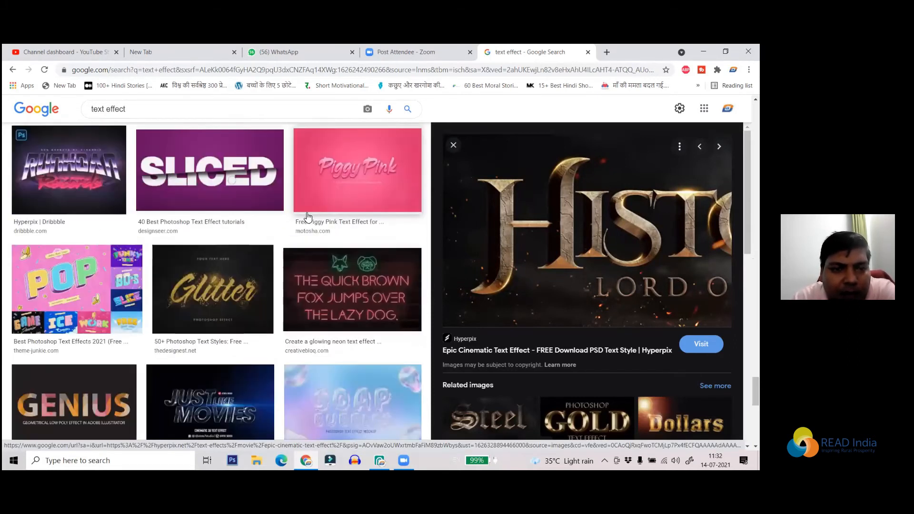
scroll(309, 221, "down", 5)
scroll(312, 233, "down", 5)
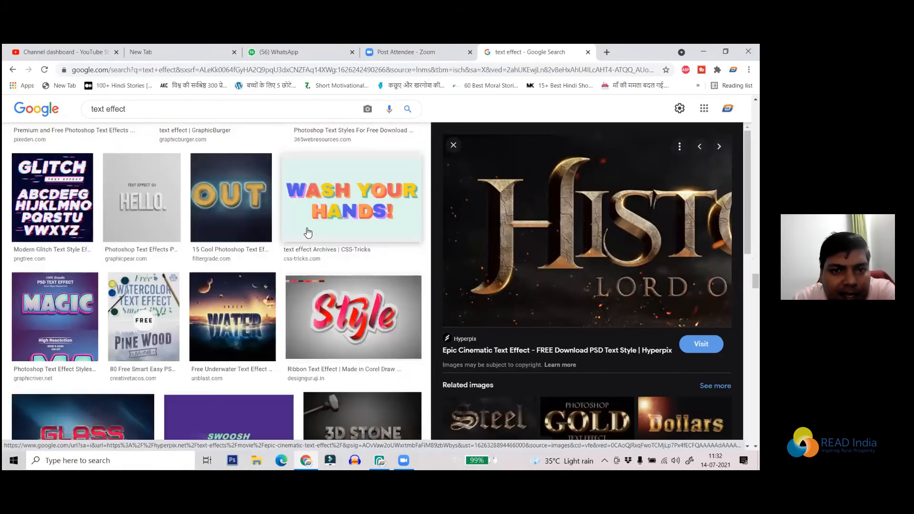
scroll(309, 231, "up", 12)
scroll(303, 220, "down", 10)
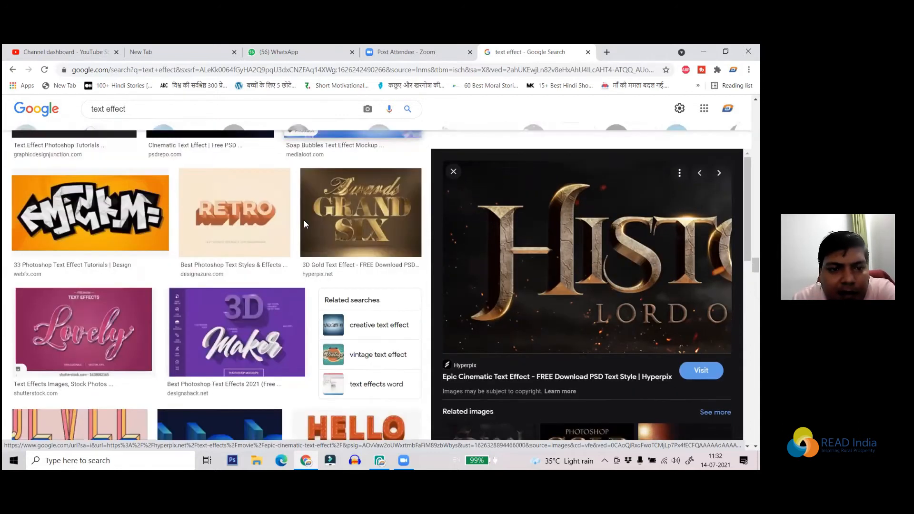
scroll(300, 220, "down", 15)
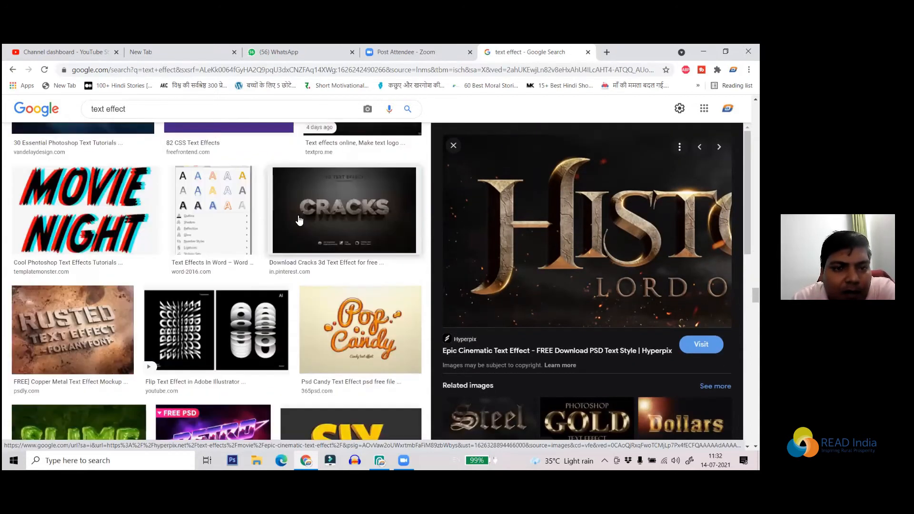
scroll(299, 210, "down", 4)
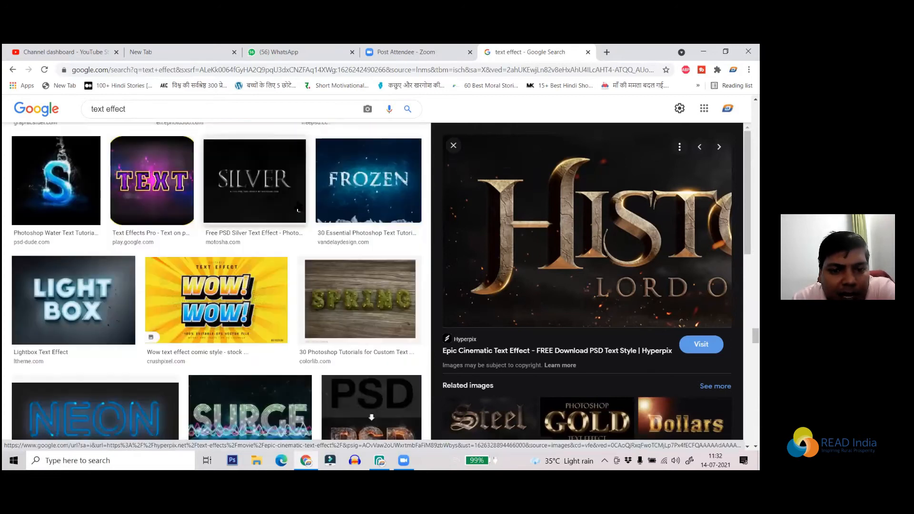
scroll(334, 252, "down", 5)
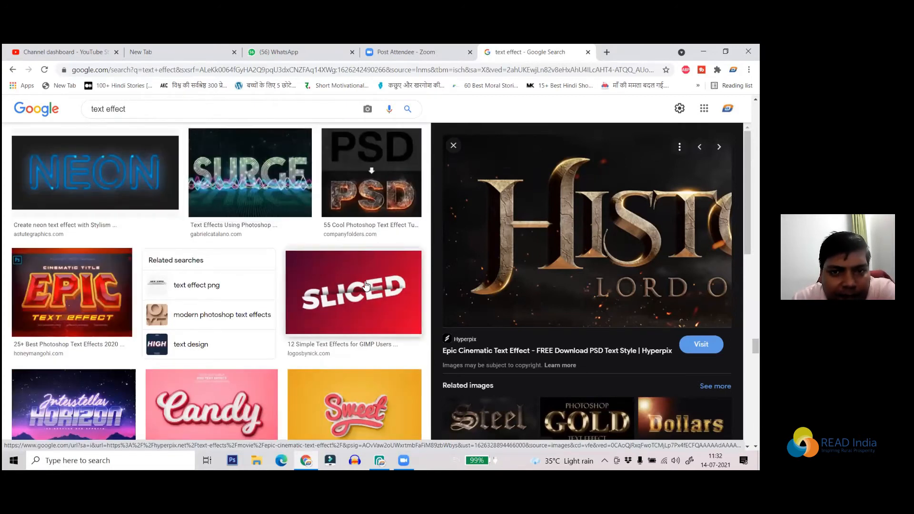
scroll(354, 291, "up", 5)
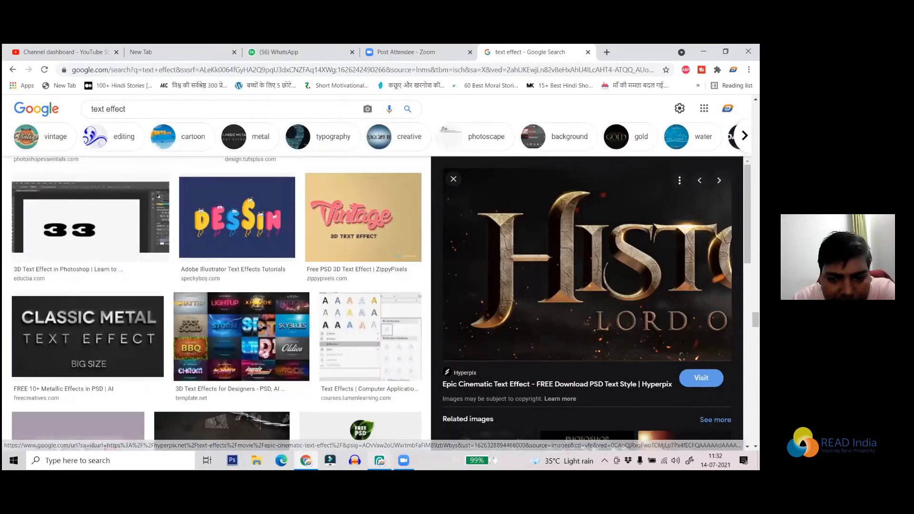
Switch back to Photopea and recolour the entire READ India text to blue (0000ff).
left_click(380, 460)
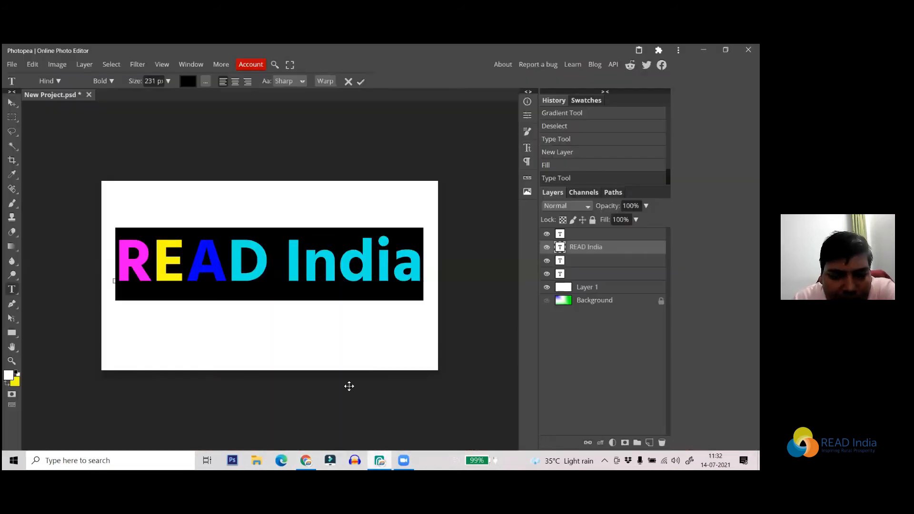
left_click(323, 275)
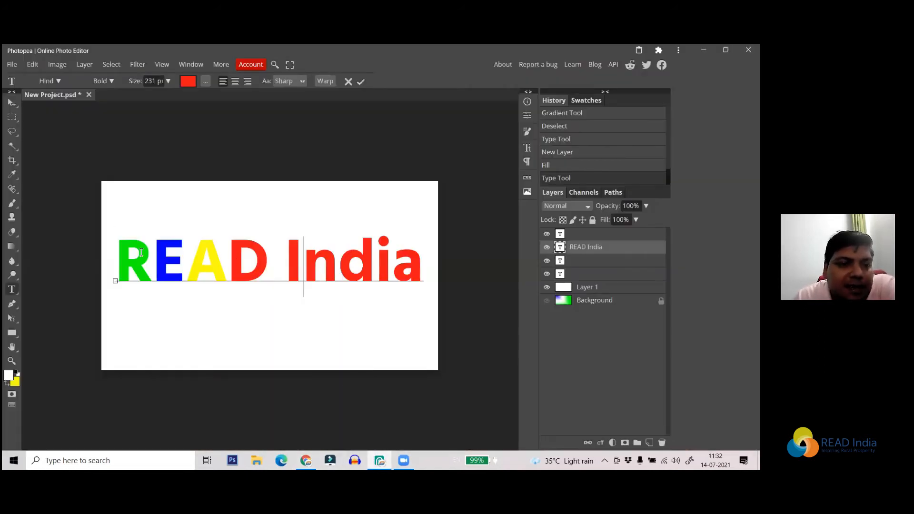
left_click_drag(122, 247, 424, 269)
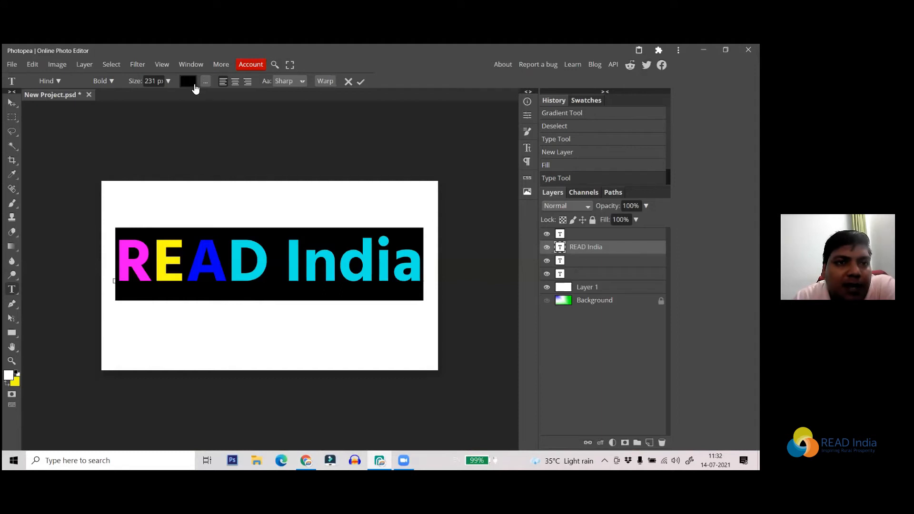
left_click(194, 85)
left_click(250, 257)
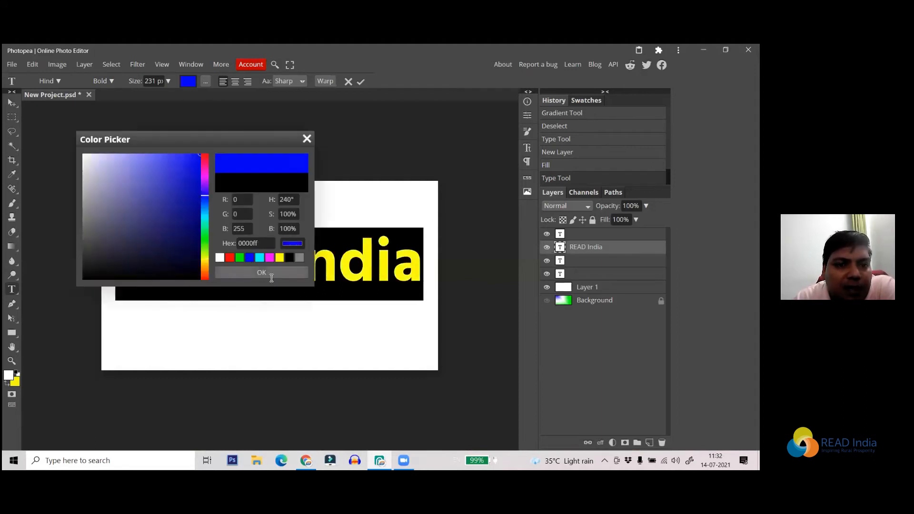
left_click(271, 276)
left_click(361, 83)
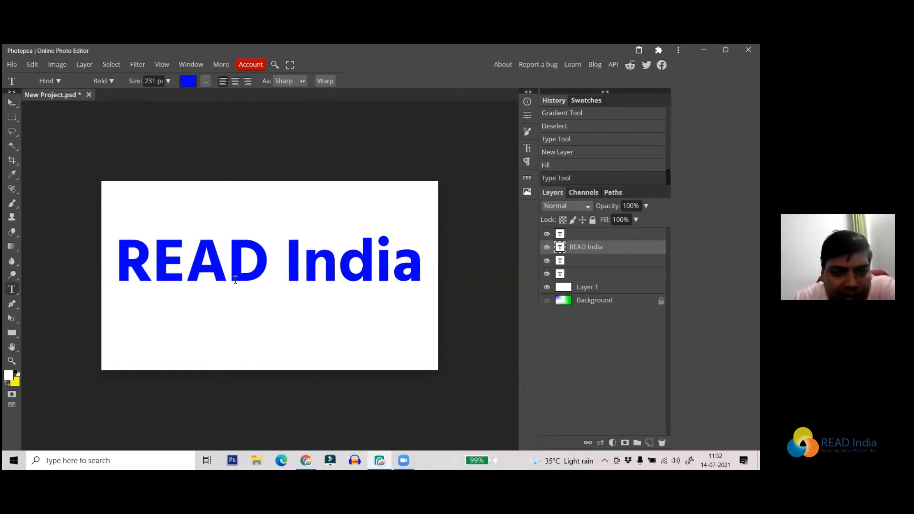
Select the whole READ India text and change its font to Iceberg.
left_click(238, 253)
left_click_drag(126, 251, 420, 265)
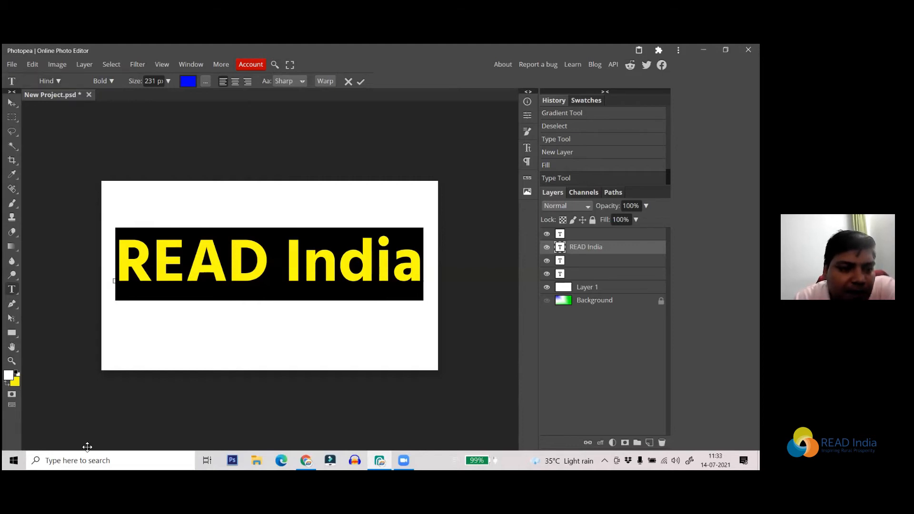
left_click(143, 257)
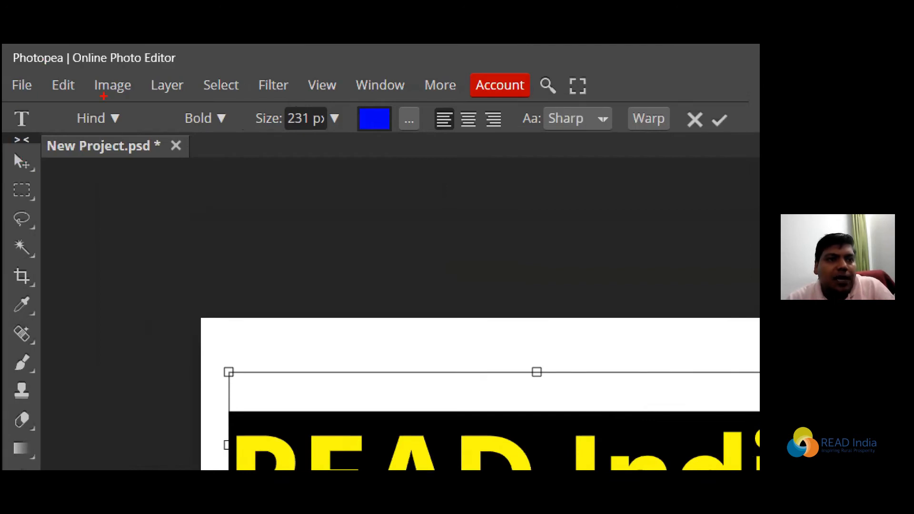
mouse_move(102, 96)
left_mouse_down()
mouse_move(53, 116)
mouse_move(133, 94)
mouse_move(69, 95)
left_mouse_up()
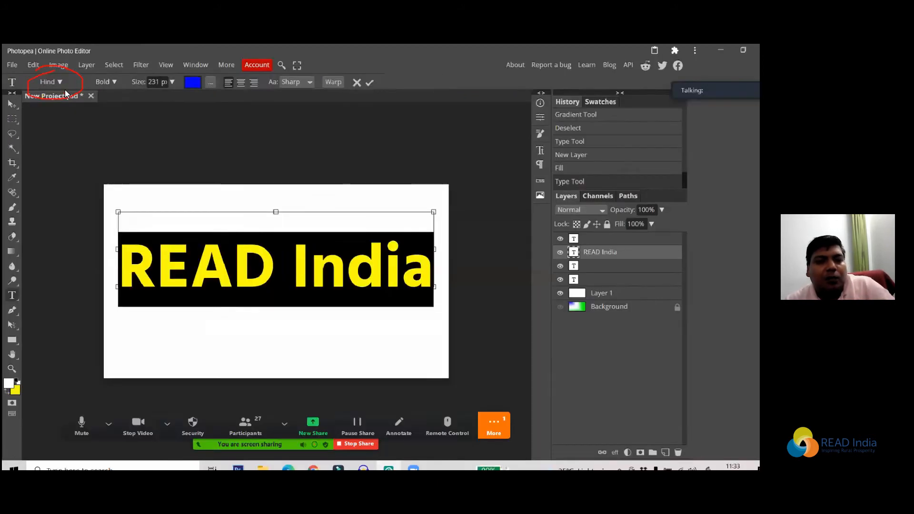
left_click(58, 81)
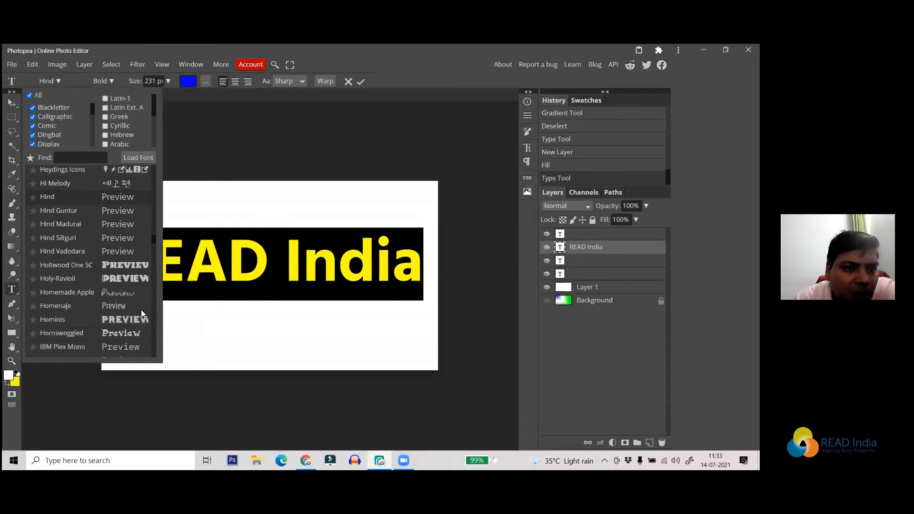
scroll(137, 200, "down", 4)
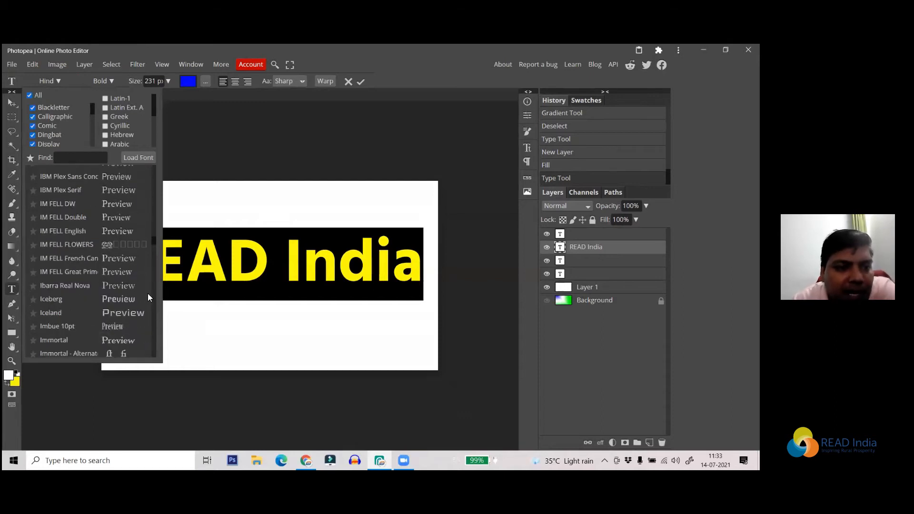
scroll(132, 231, "down", 2)
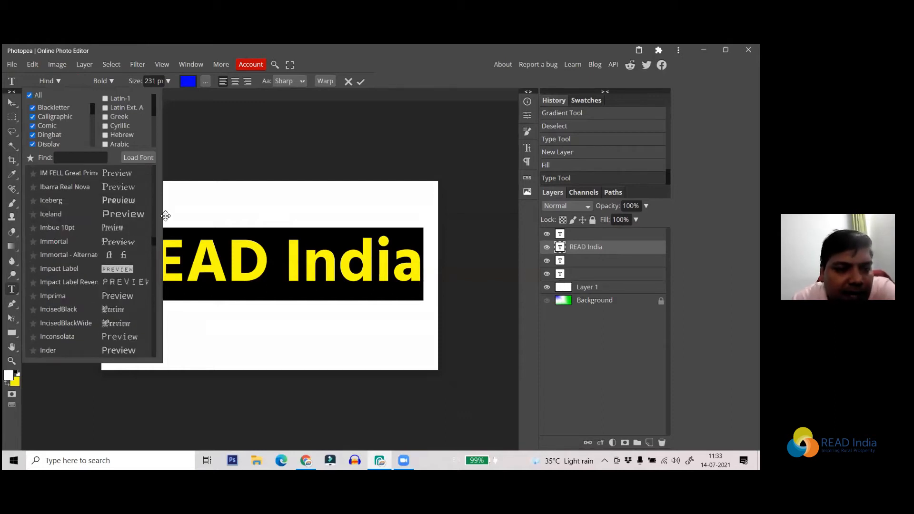
left_click(125, 201)
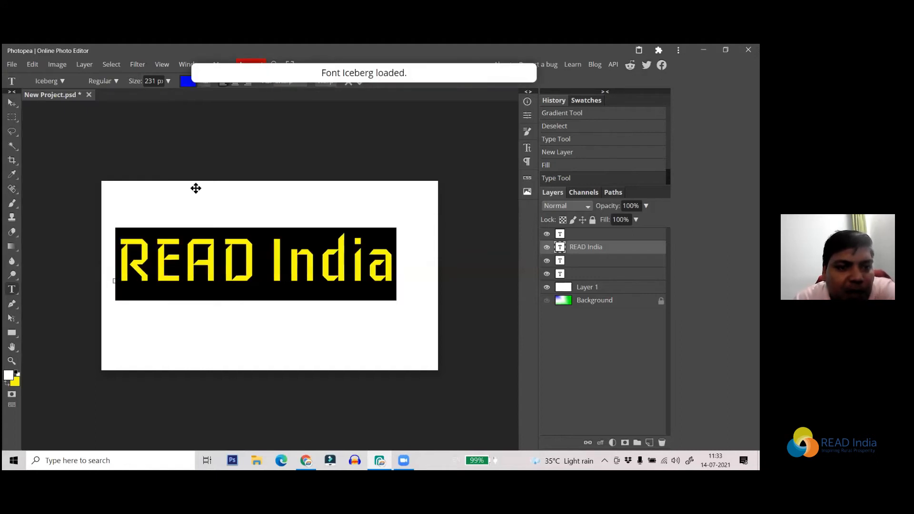
left_click(360, 83)
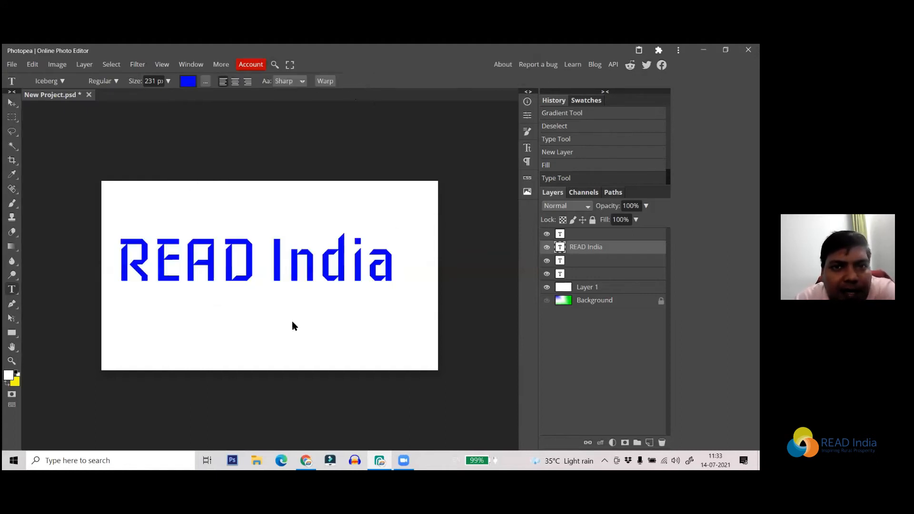
Change the font of the whole READ India text to Jolly Lodger and move the text toward the middle of the canvas.
scroll(281, 276, "up", 2)
scroll(281, 276, "down", 4)
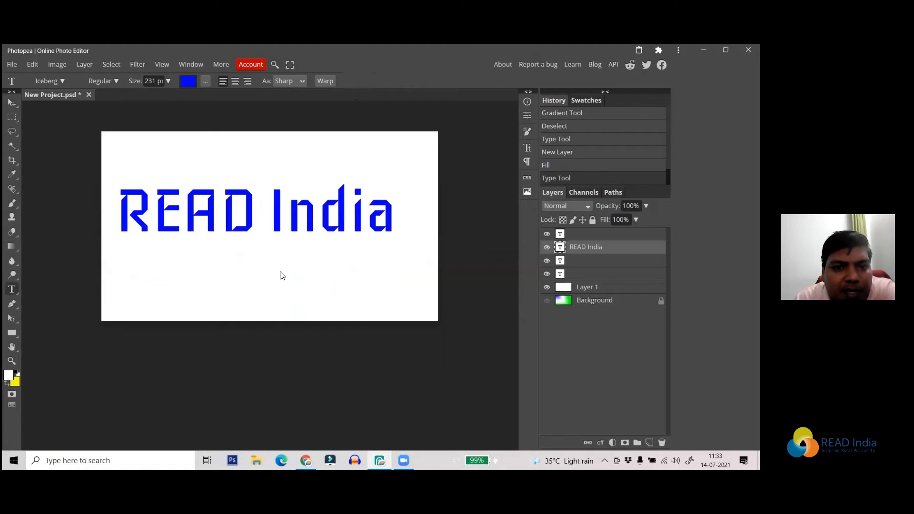
scroll(280, 271, "up", 2)
scroll(285, 268, "up", 2)
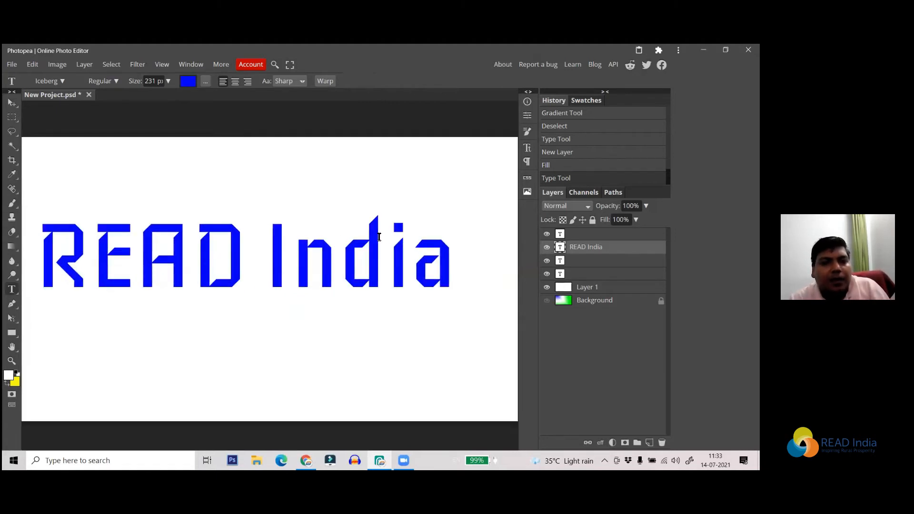
scroll(379, 236, "down", 2)
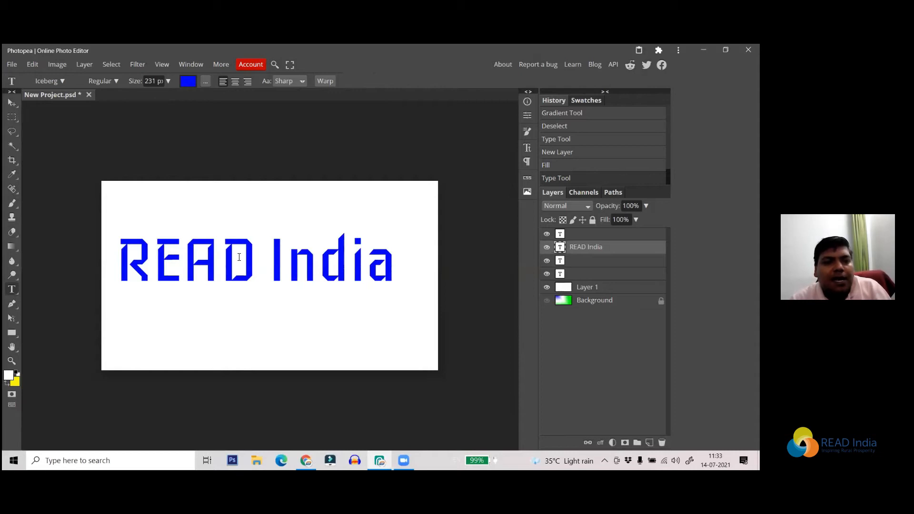
scroll(239, 255, "up", 3)
scroll(215, 241, "down", 2)
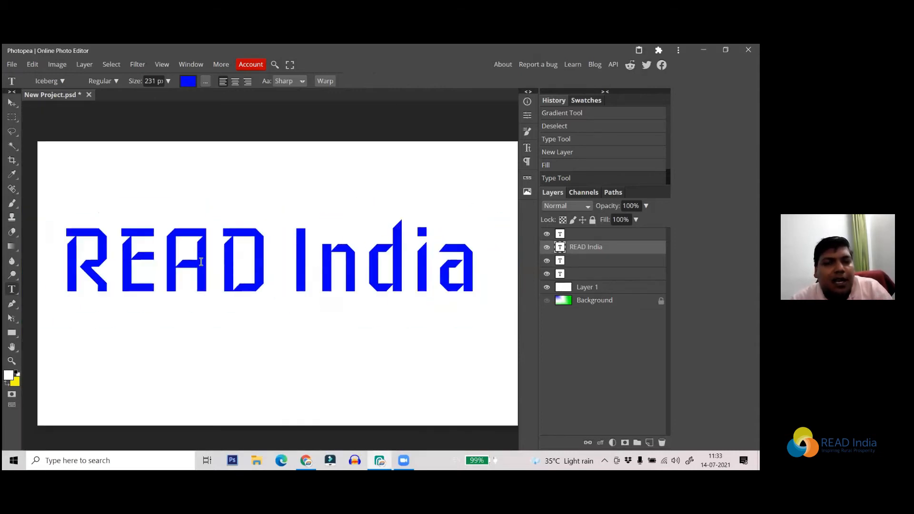
left_click_drag(67, 253, 475, 249)
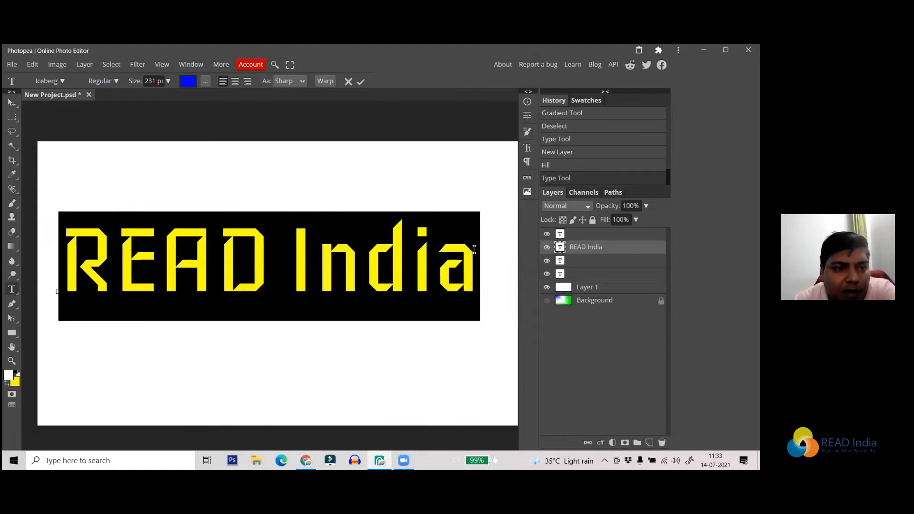
left_click(62, 81)
scroll(128, 240, "down", 5)
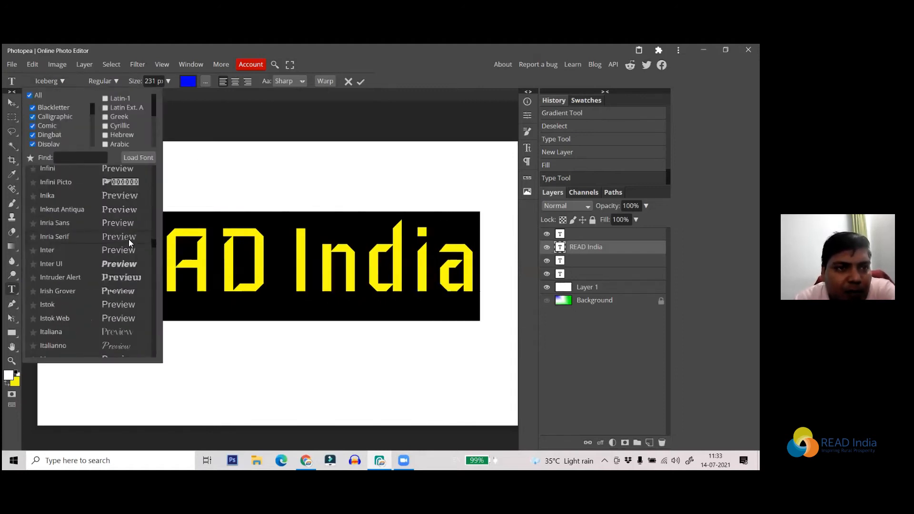
scroll(122, 237, "down", 5)
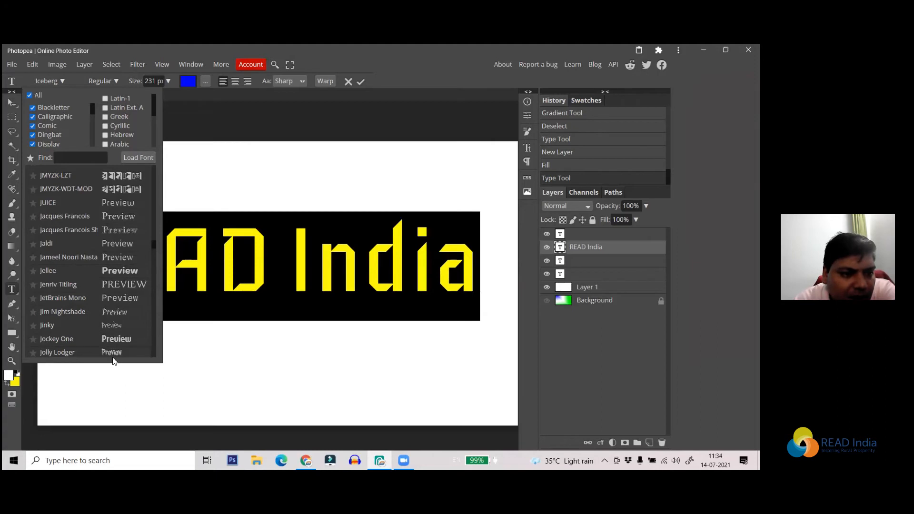
left_click(82, 352)
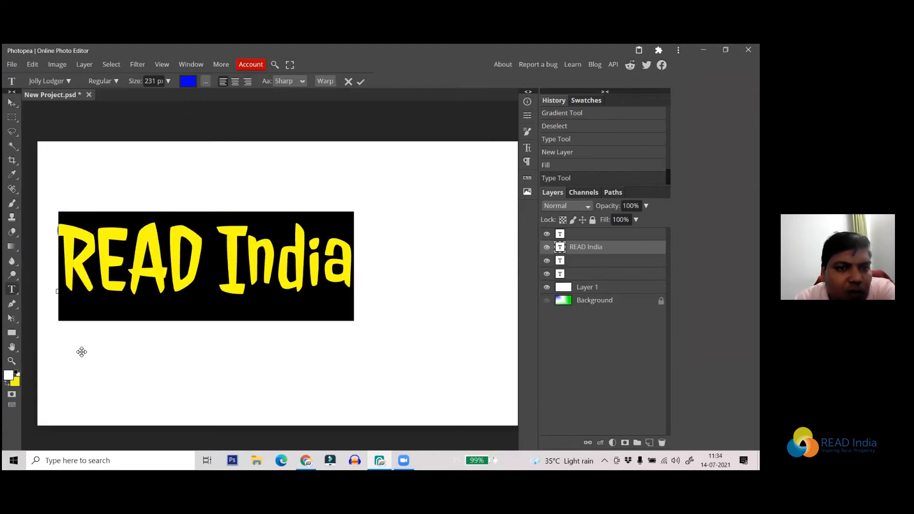
left_click(360, 83)
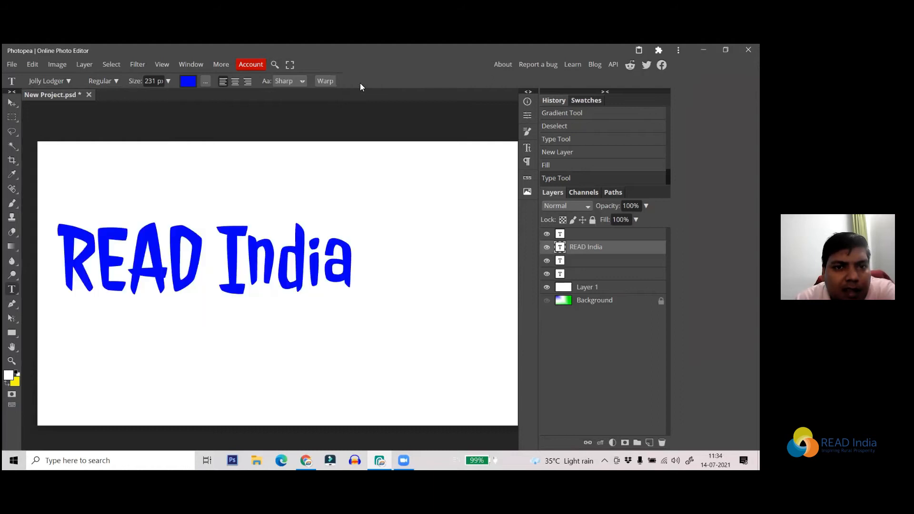
left_click(13, 104)
left_click_drag(21, 223, 91, 256)
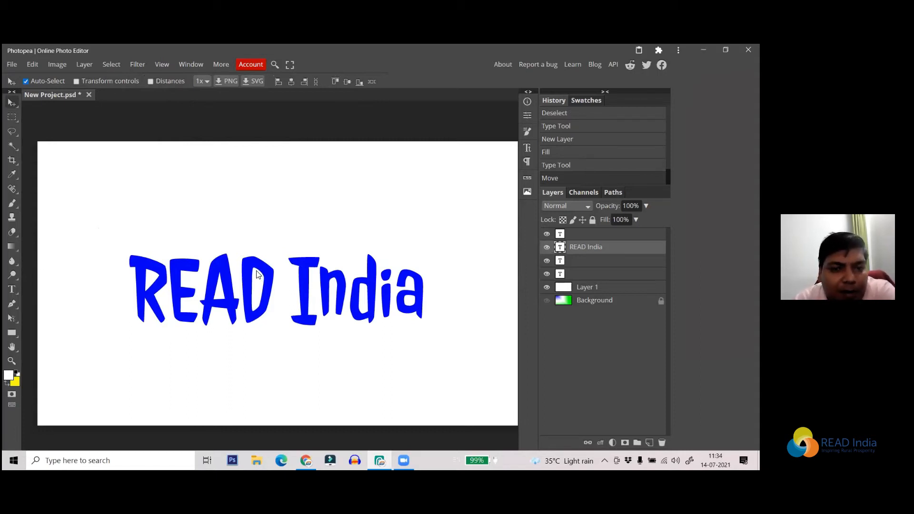
Check which font styles are available for the READ India text in Jolly Lodger, leaving the text as it is.
left_click(11, 288)
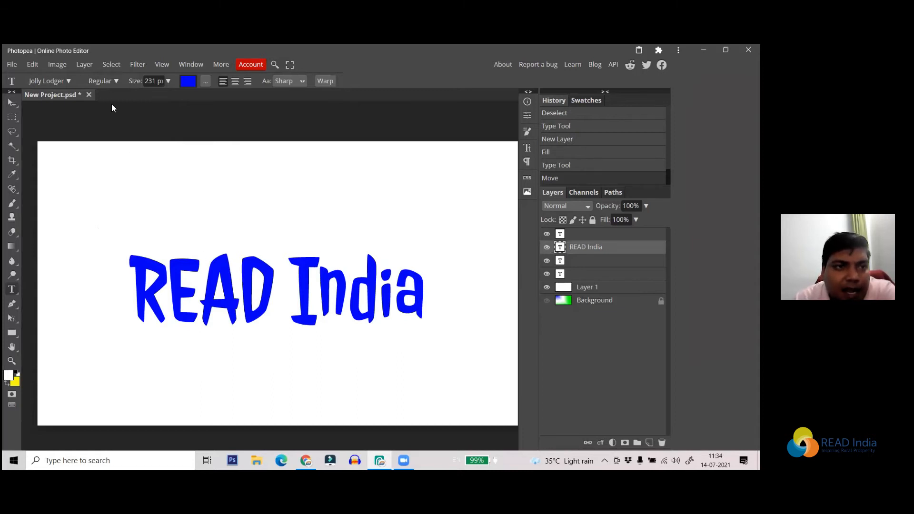
left_click_drag(135, 267, 425, 295)
left_click(116, 82)
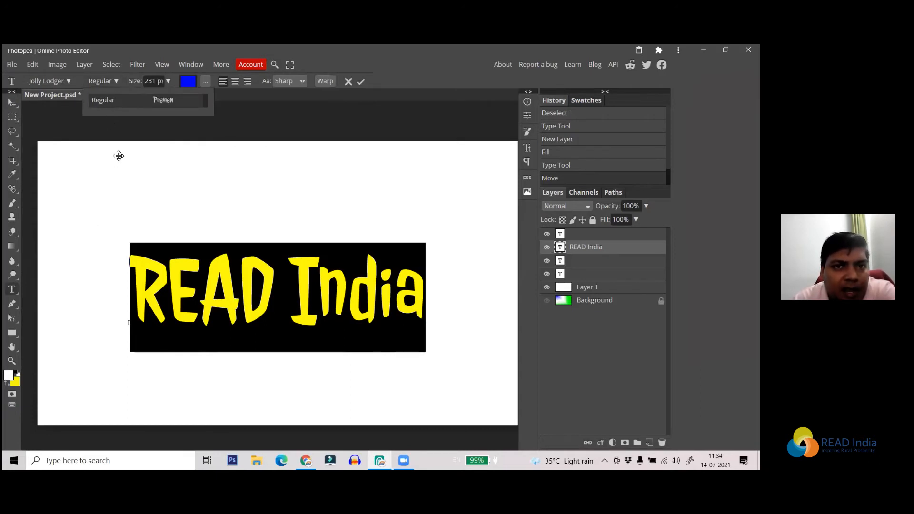
left_click(115, 131)
left_click(289, 303)
left_click(342, 282)
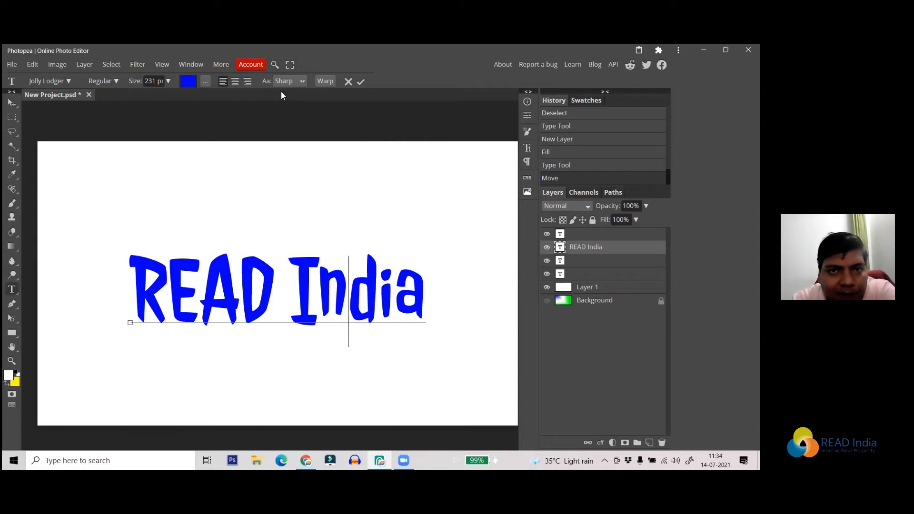
left_click(360, 82)
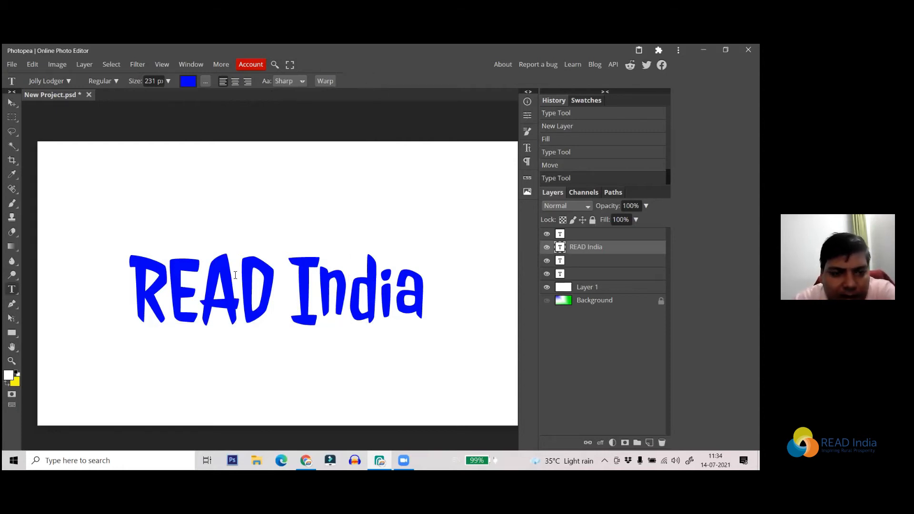
Select the whole READ India text and examine the fonts available for it, leaving the current font applied.
left_click_drag(143, 266, 453, 272)
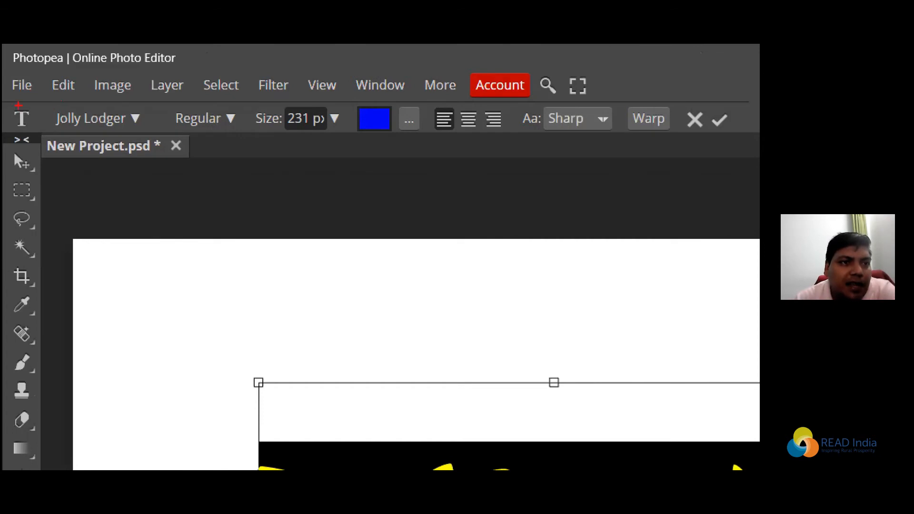
mouse_move(123, 129)
left_mouse_down()
mouse_move(117, 87)
mouse_move(39, 95)
left_mouse_up()
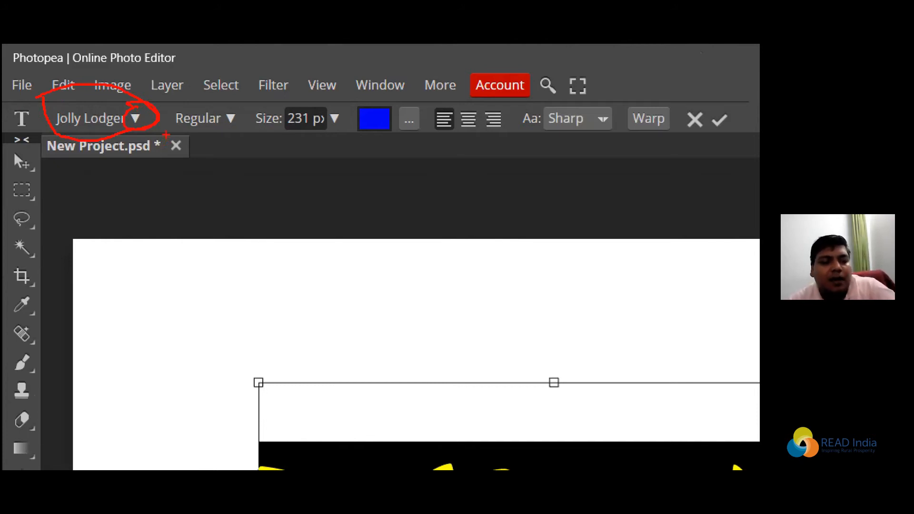
key("Escape")
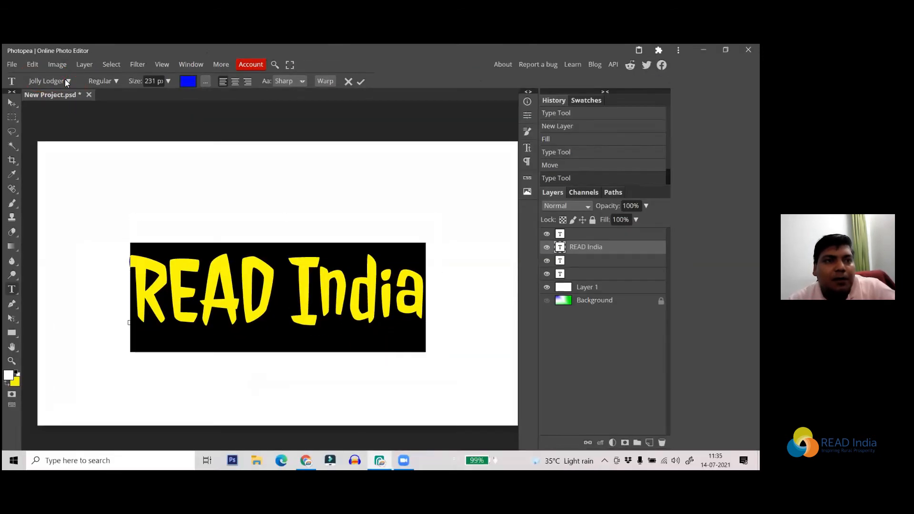
left_click(68, 81)
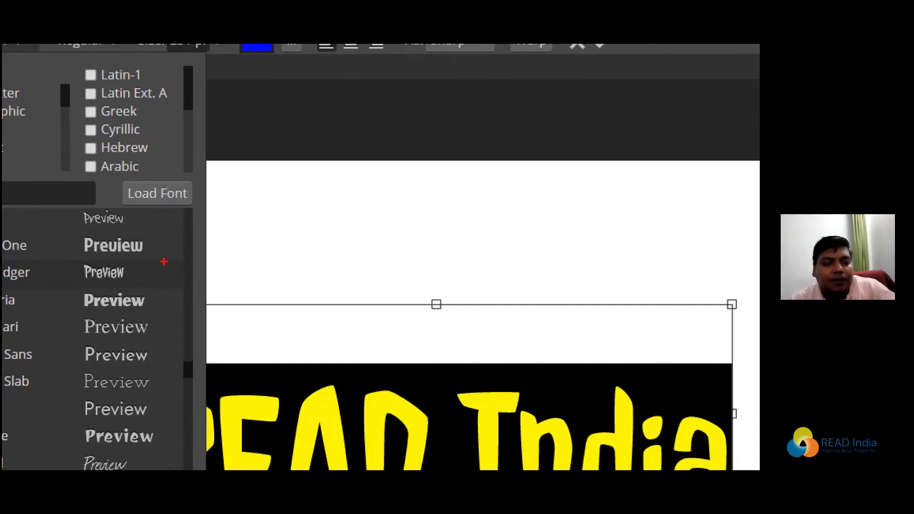
key("Escape")
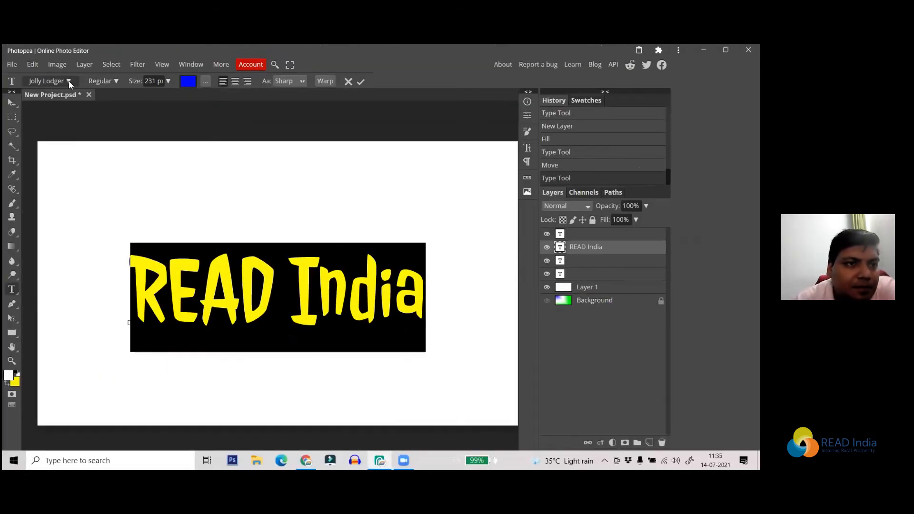
Search the font list for "mara" and clear the search.
left_click(68, 81)
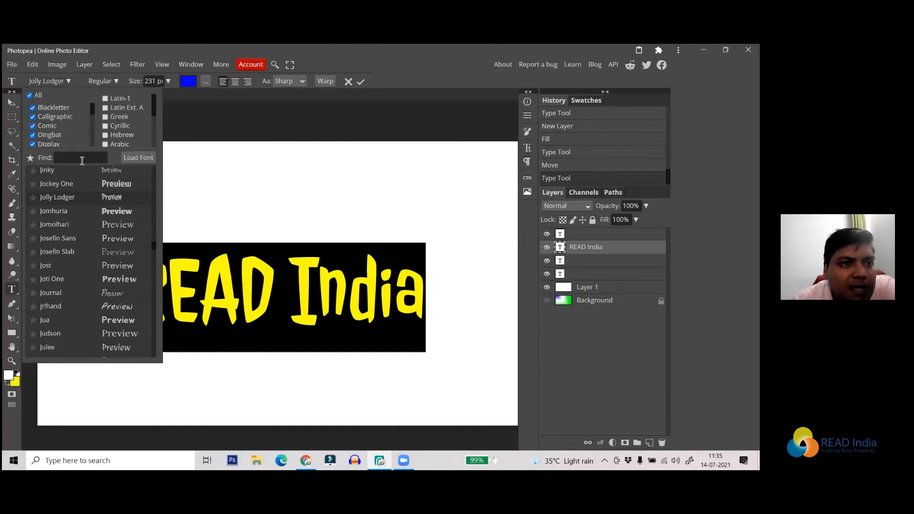
left_click(81, 160)
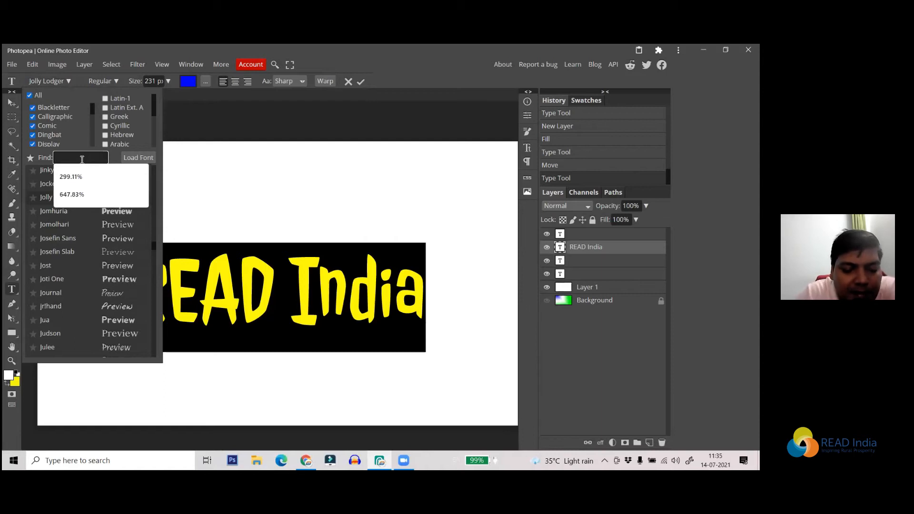
type("ma")
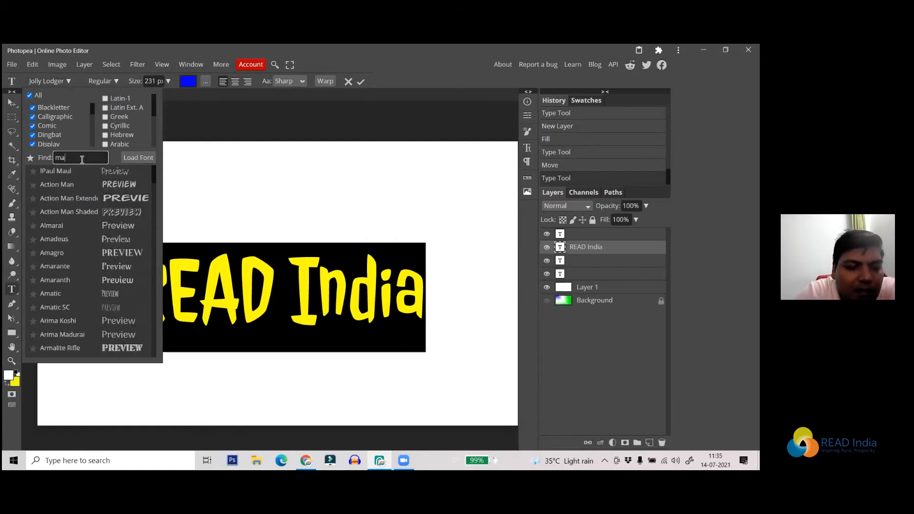
type("ra")
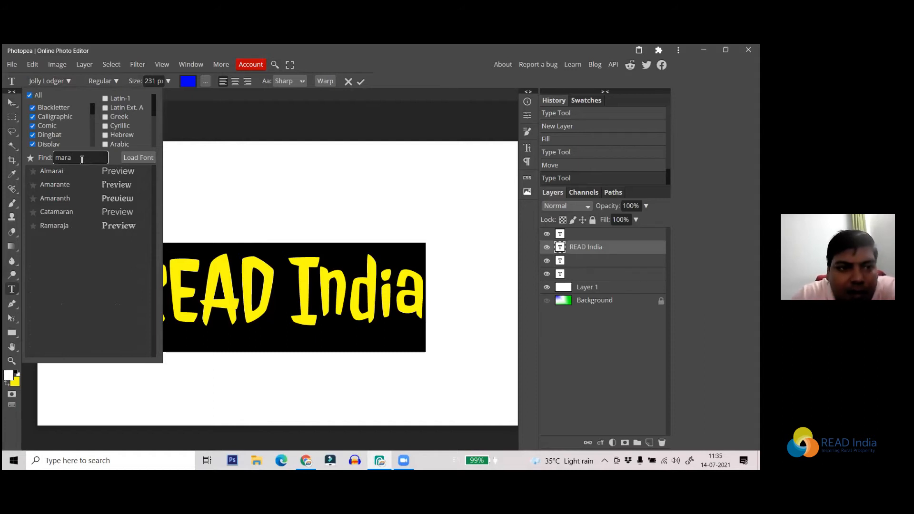
key("BackSpace")
key("BackSpace")
key("BackSpace")
key("BackSpace")
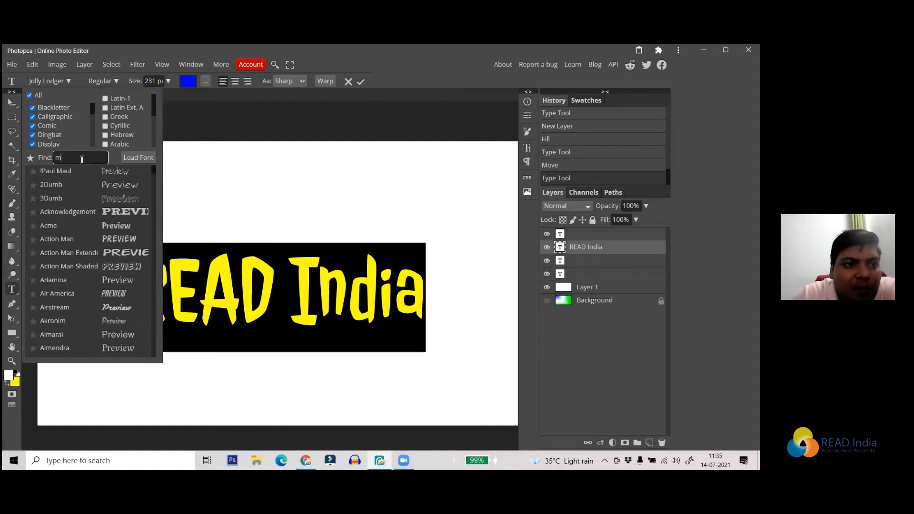
Search the font list for "hindi" and "hind", and finish text editing without choosing a font.
type("h")
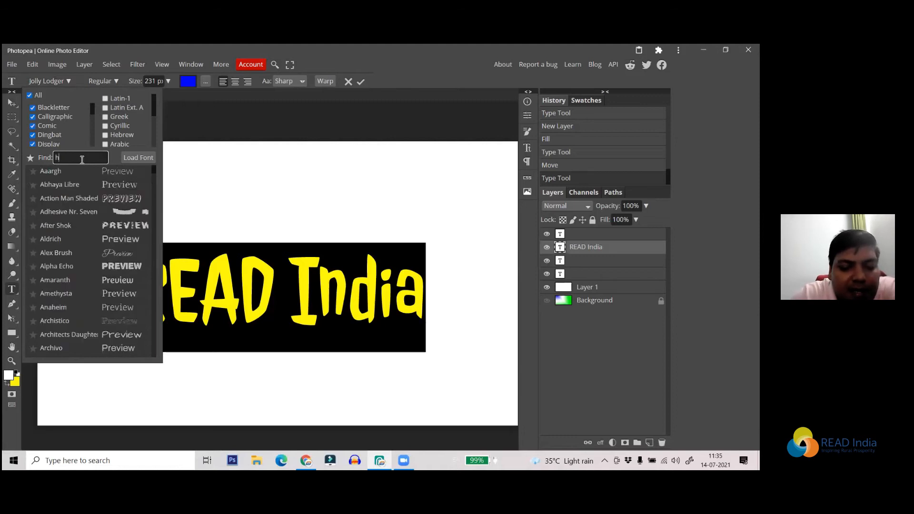
type("indi")
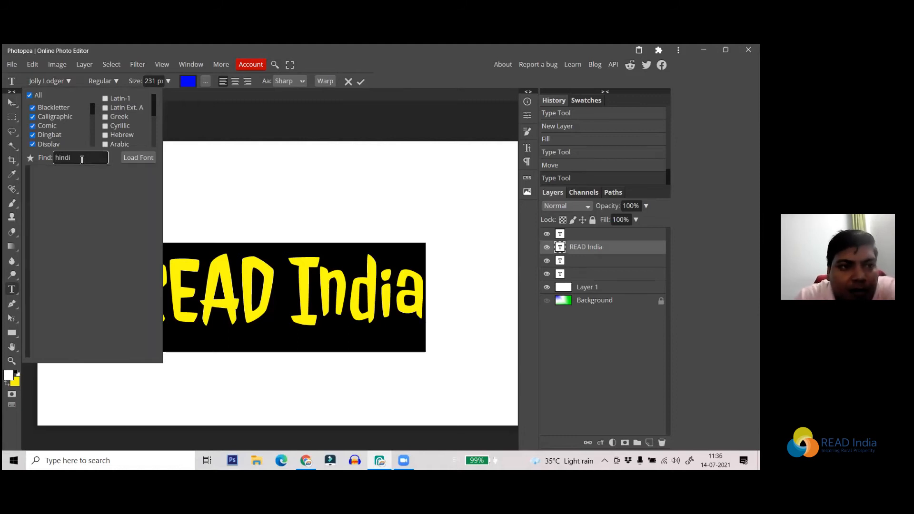
key("BackSpace")
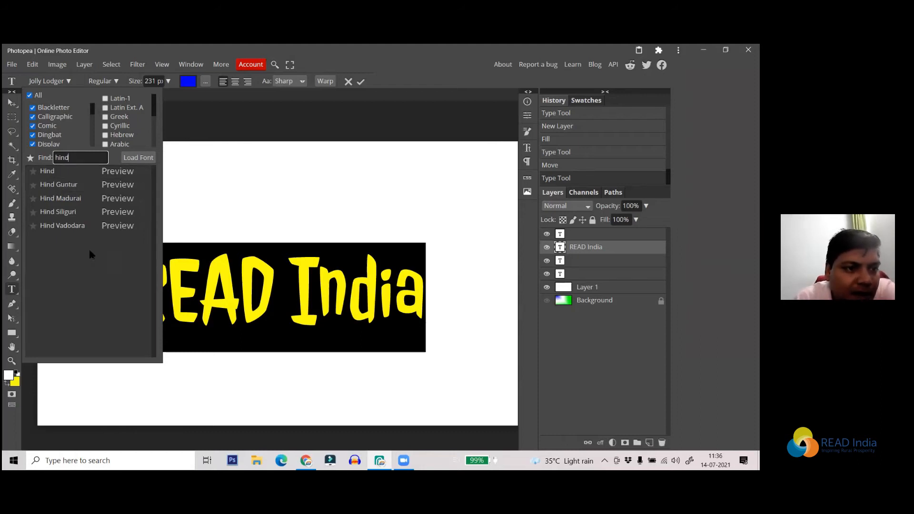
left_click(196, 169)
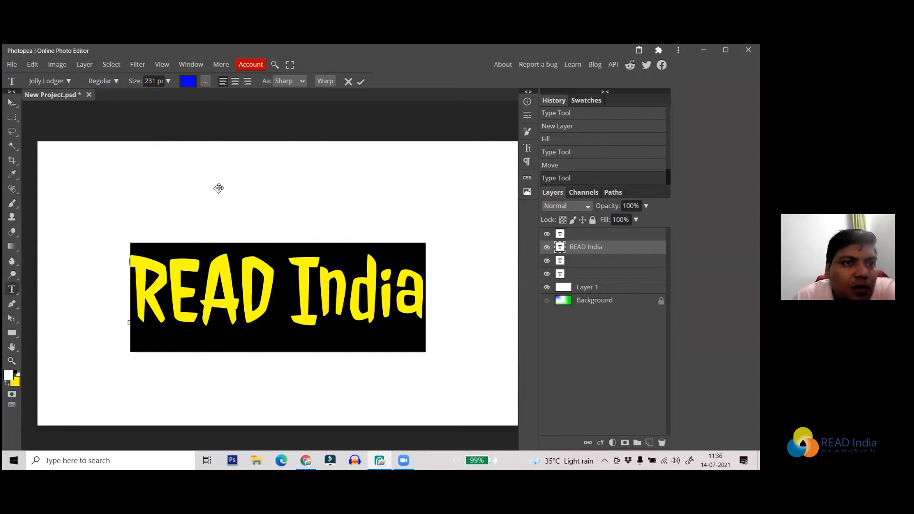
left_click(276, 269)
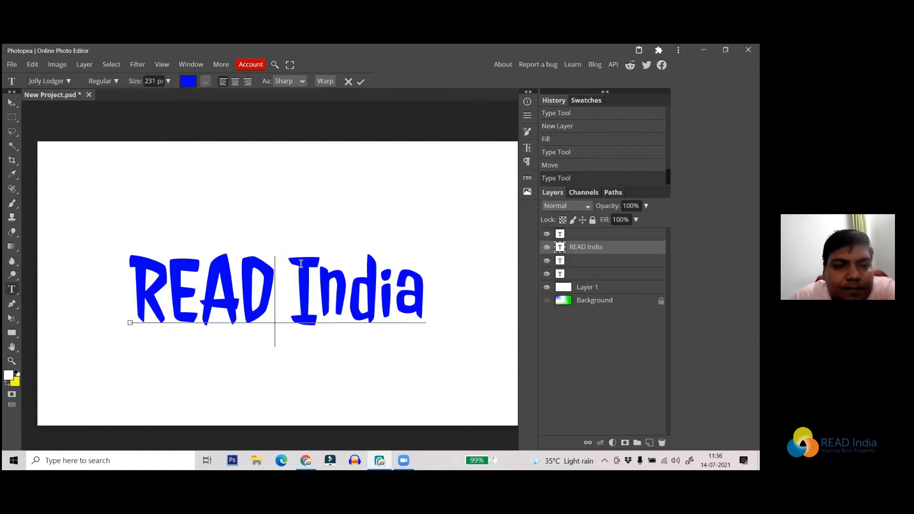
left_click(359, 83)
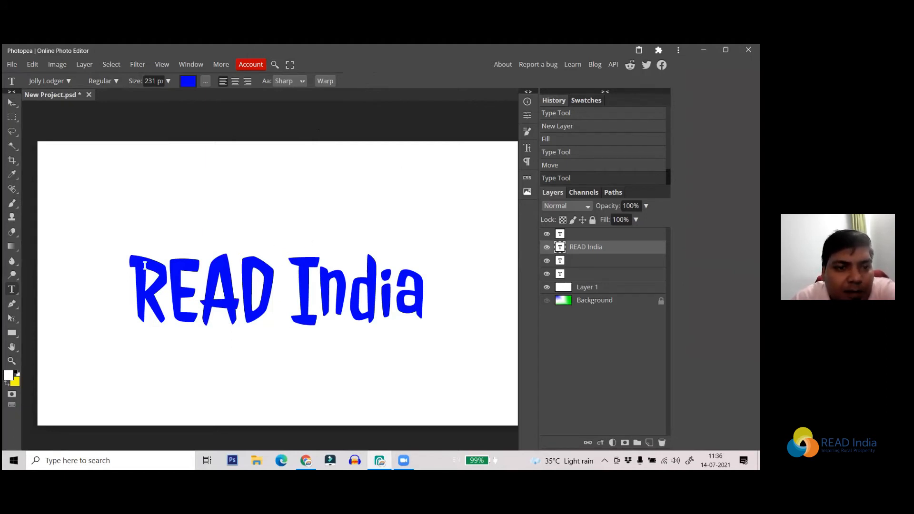
Clear the font search, change the whole READ India text to Jockey One and move the text left and slightly up.
left_click_drag(130, 305, 433, 289)
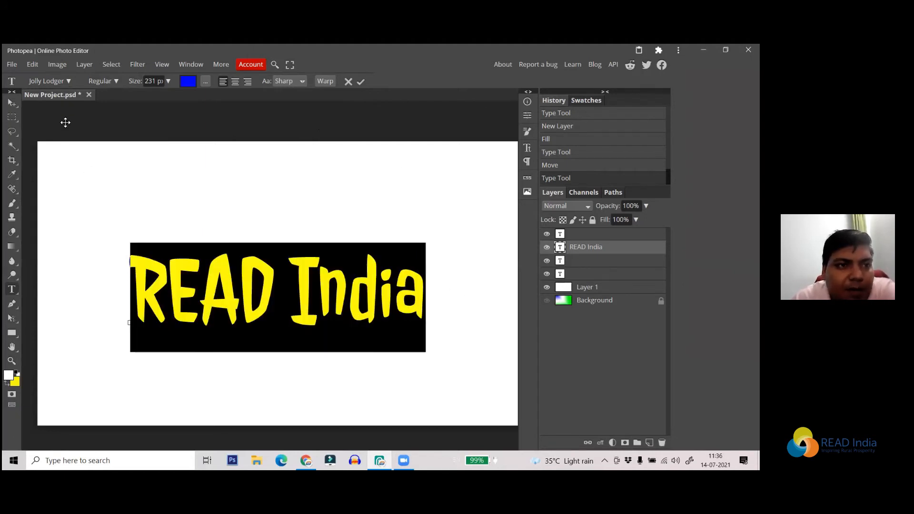
left_click(70, 81)
left_click(79, 157)
key("BackSpace")
key("BackSpace")
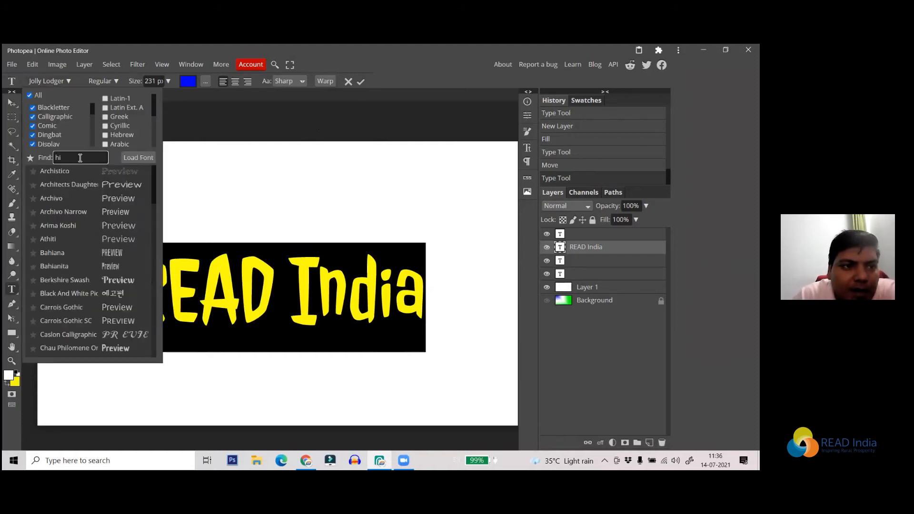
key("BackSpace")
key("BackSpace")
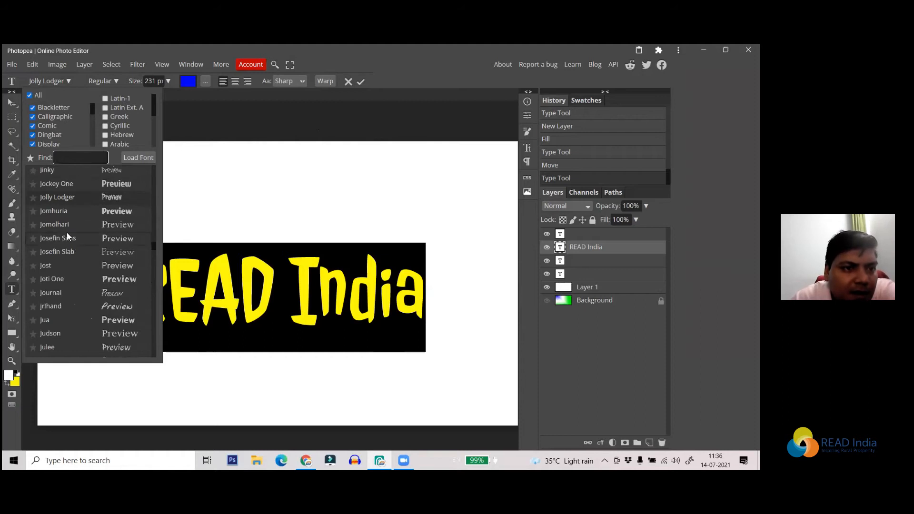
left_click(71, 185)
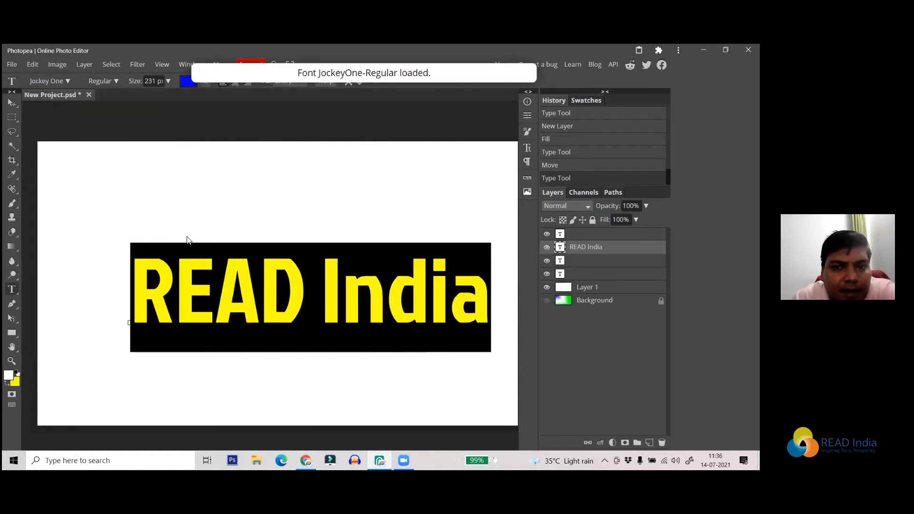
left_click(13, 103)
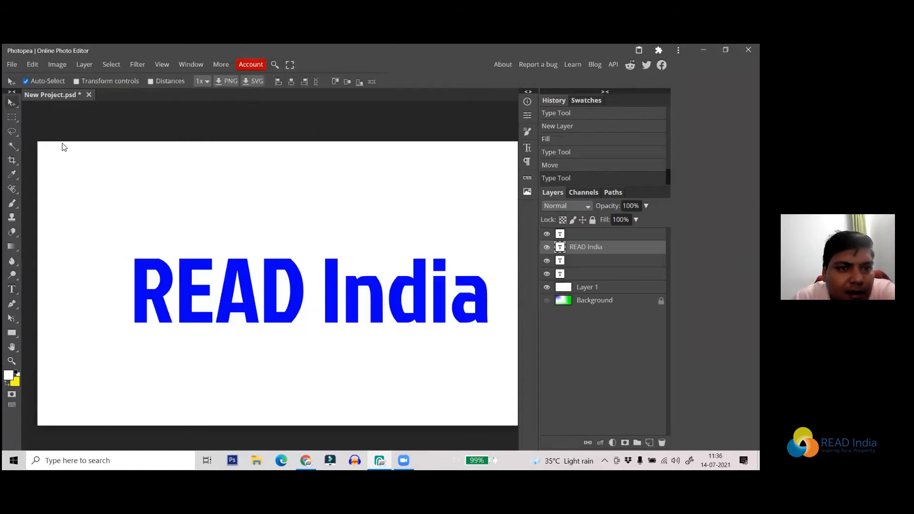
left_click_drag(193, 262, 199, 264)
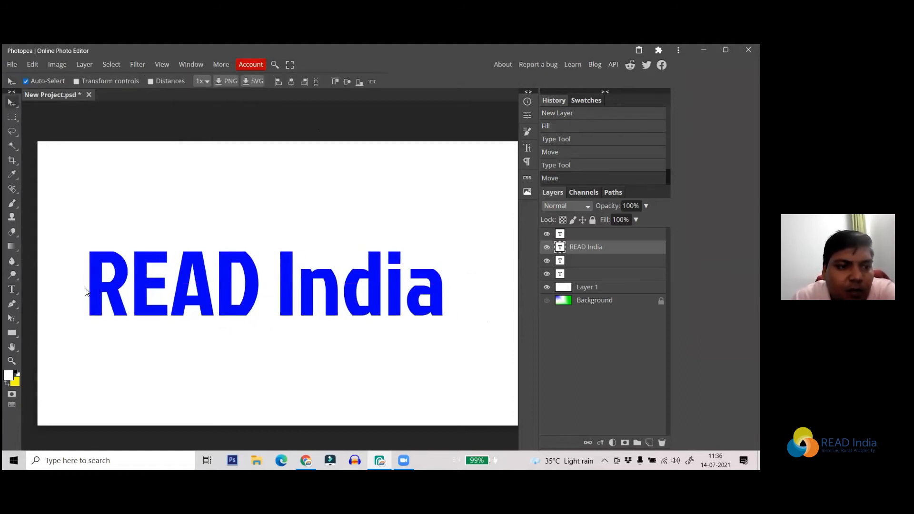
Add a separate text layer reading "re" above the READ India text near the canvas's upper edge.
left_click(12, 289)
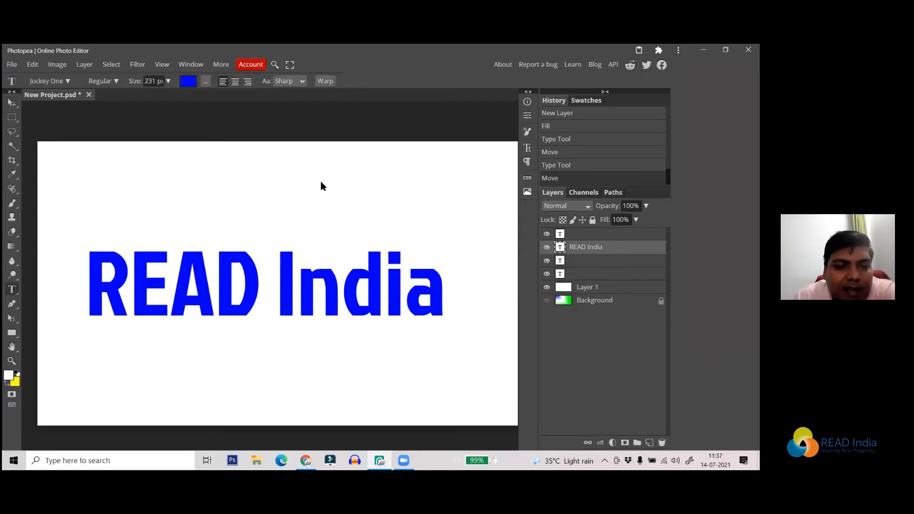
scroll(319, 179, "down", 4)
scroll(329, 207, "up", 2)
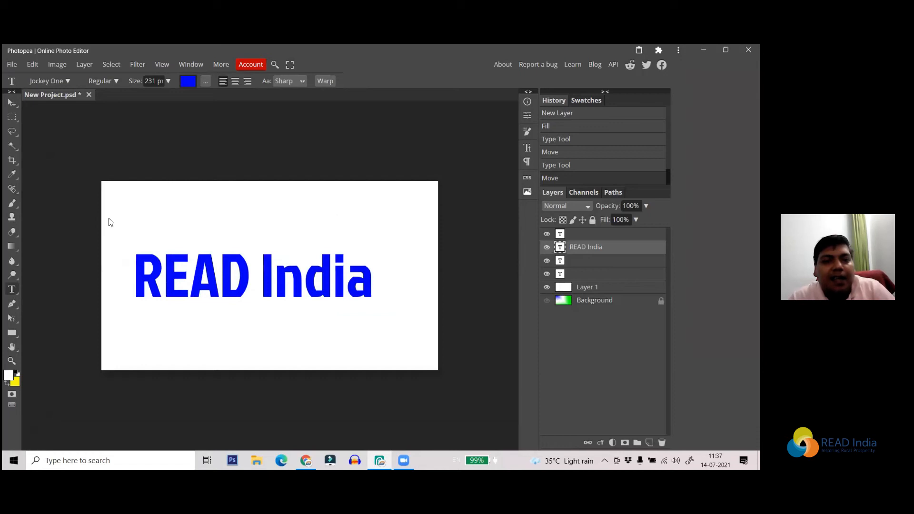
left_click(138, 201)
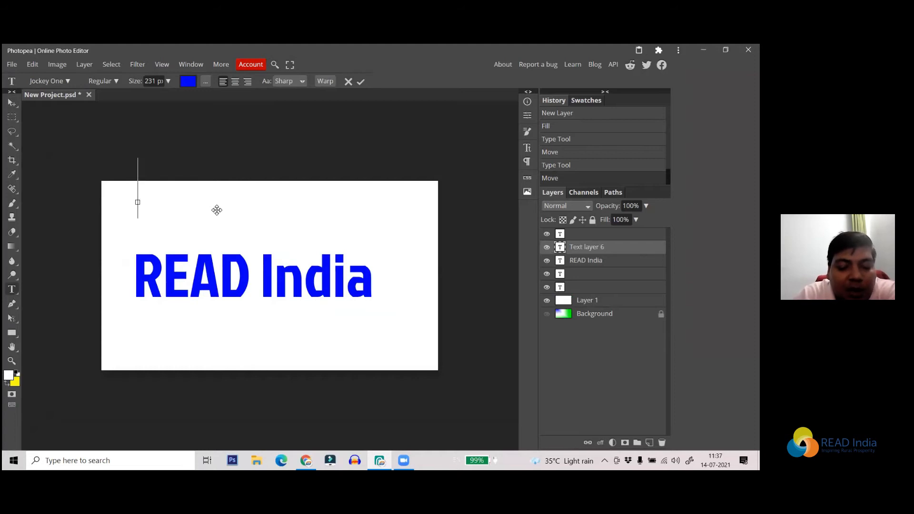
type("Te")
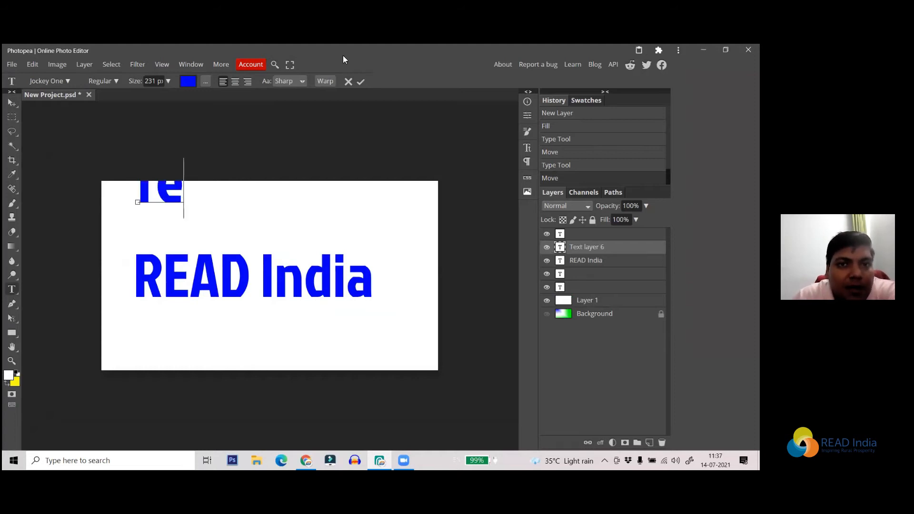
left_click(365, 82)
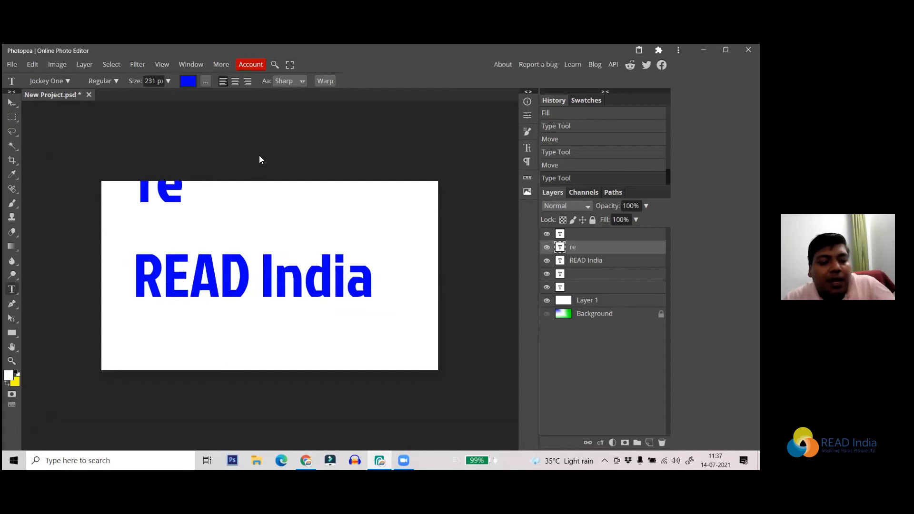
Select the entire canvas and move the "re" text down until it lies fully inside the canvas above READ India.
key("ctrl+a")
left_click(181, 200)
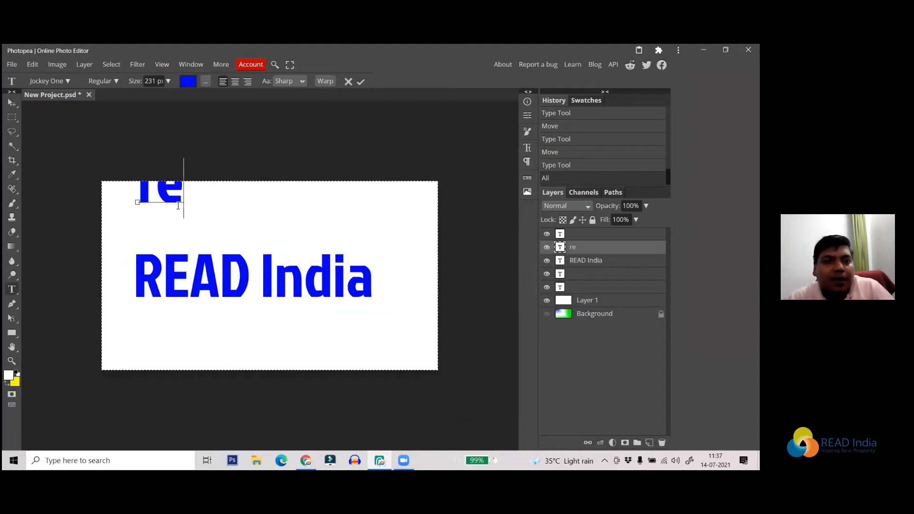
left_click(12, 103)
left_click_drag(164, 200, 166, 221)
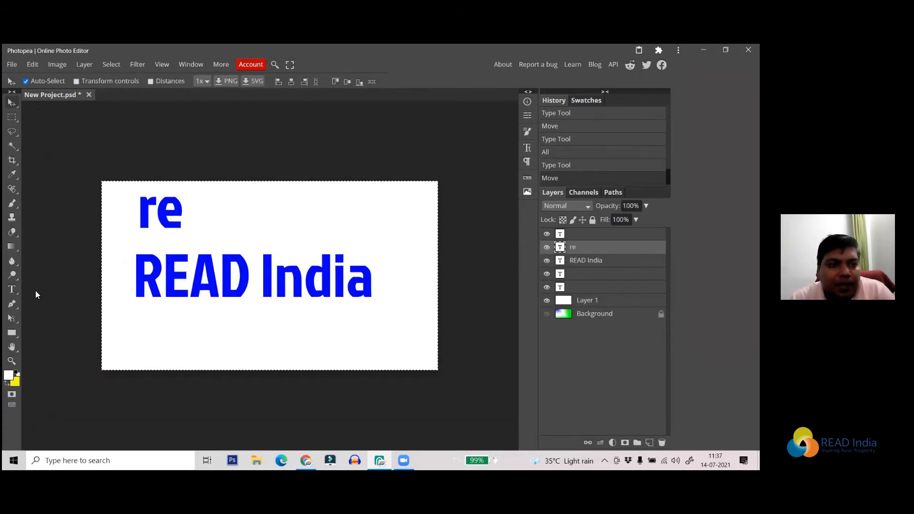
Create a text layer at the end of the "re" text and commit it empty.
left_click(12, 289)
left_click(184, 202)
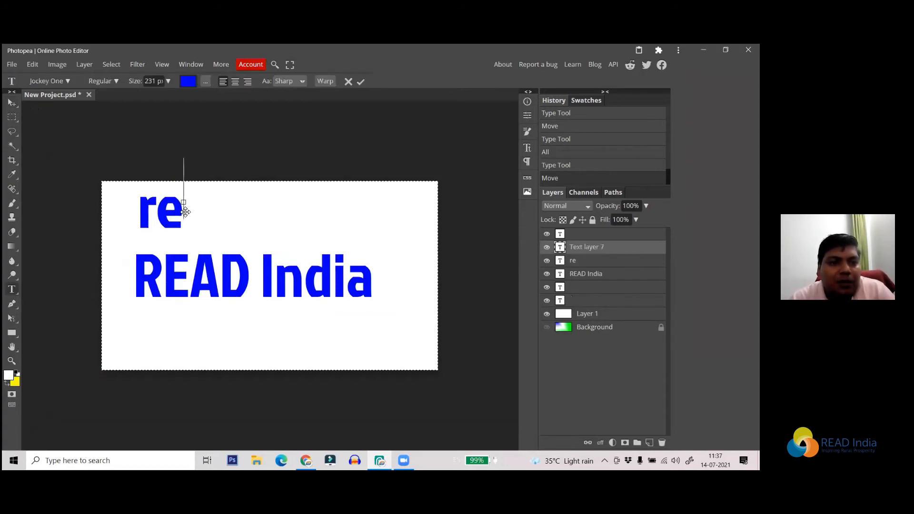
left_click(360, 82)
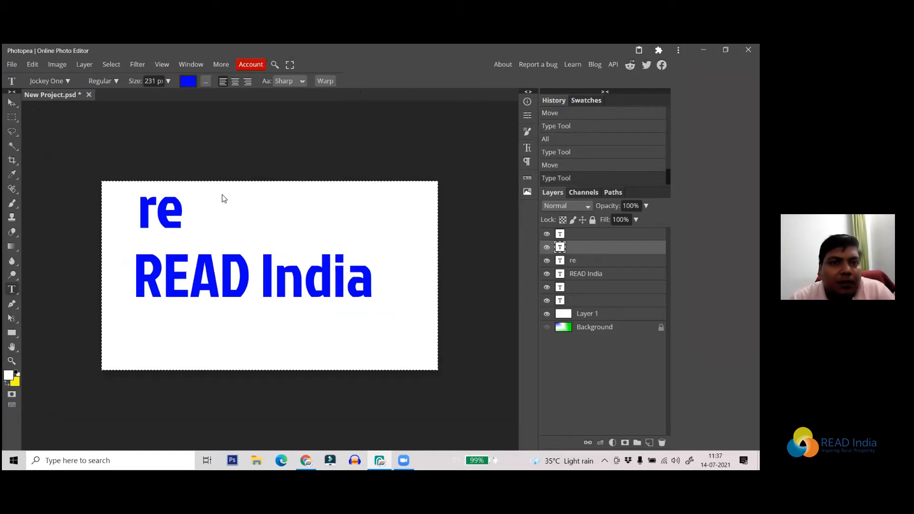
Extend the existing "re" text to "read" and commit it.
left_click(162, 214)
left_click(184, 207)
type("a")
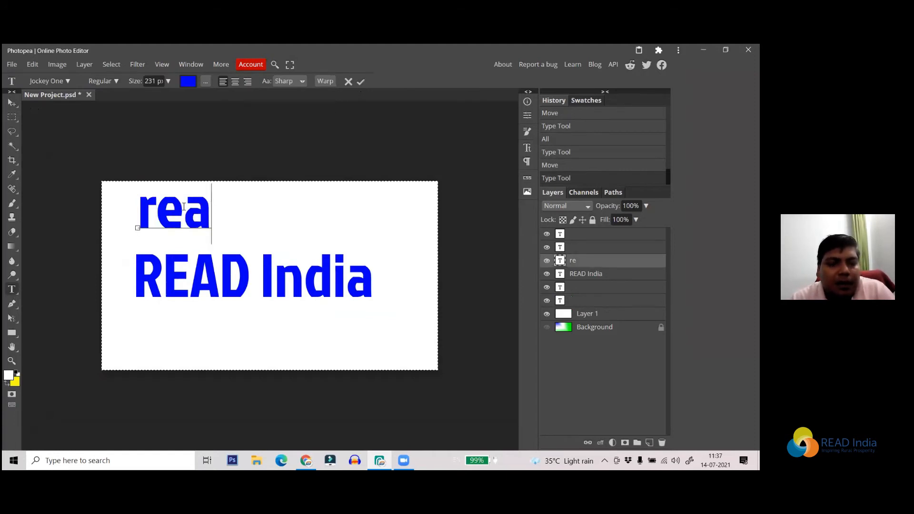
type("d")
left_click(361, 83)
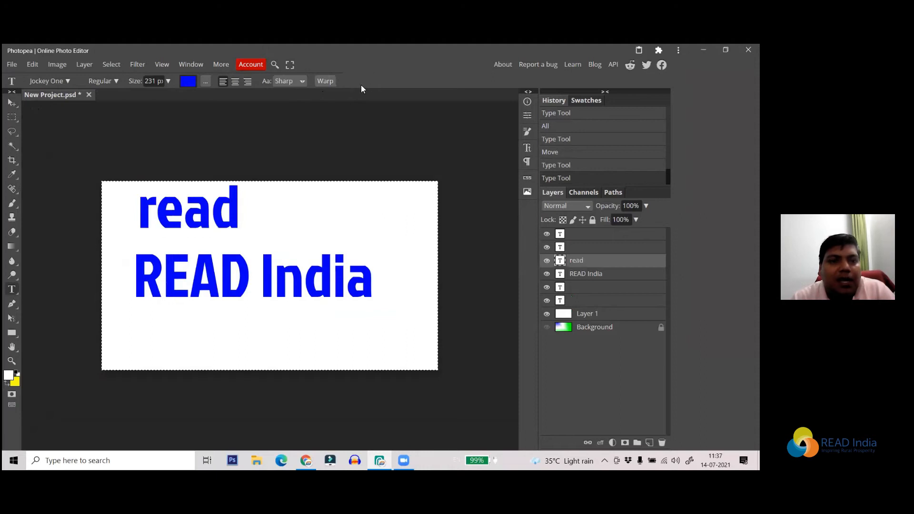
Extend the "read" text above READ India to "read ddffgghjkkll;" and commit it.
left_click(171, 204)
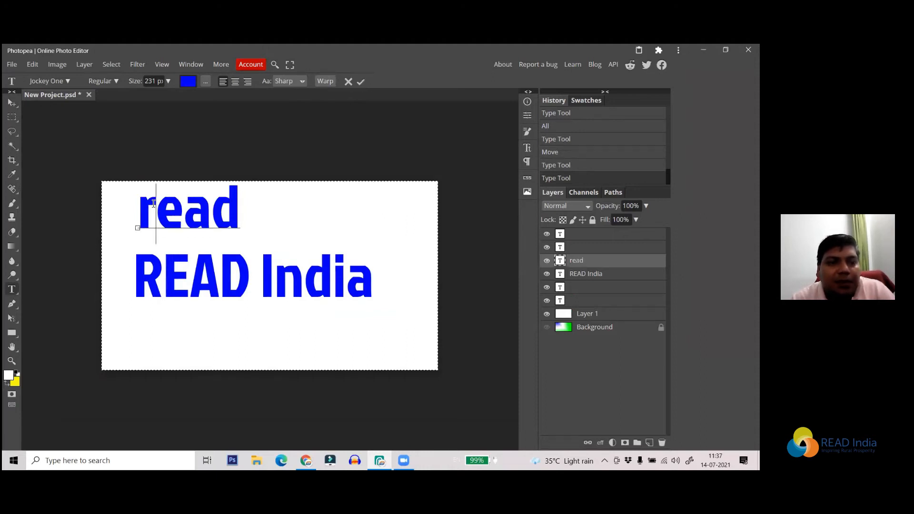
left_click(240, 204)
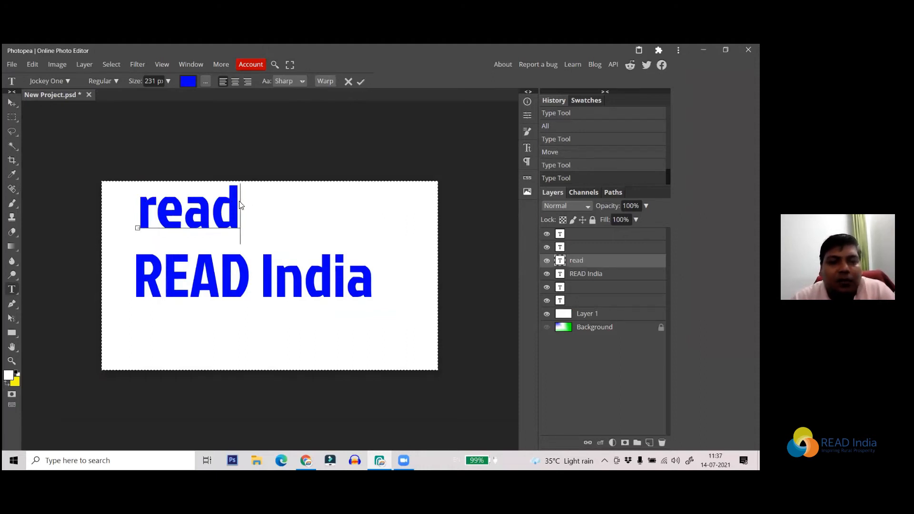
type("dd")
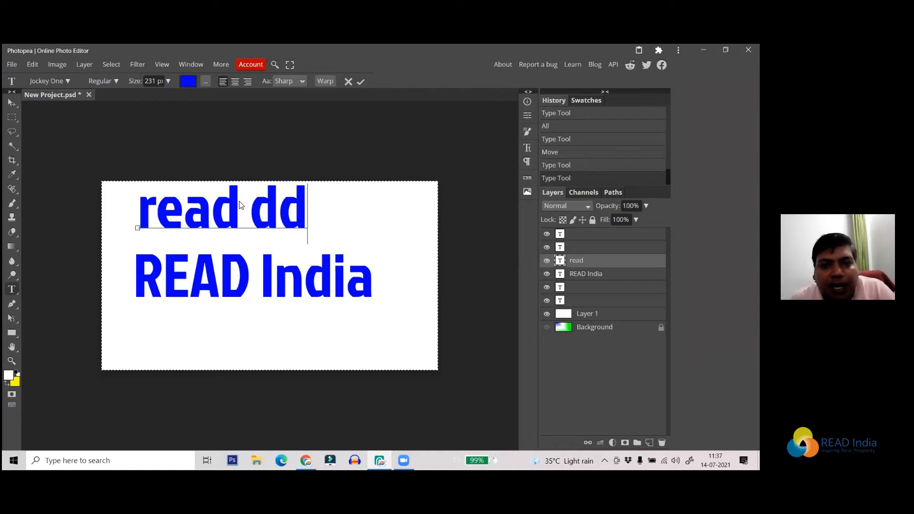
type("ffgghjkk")
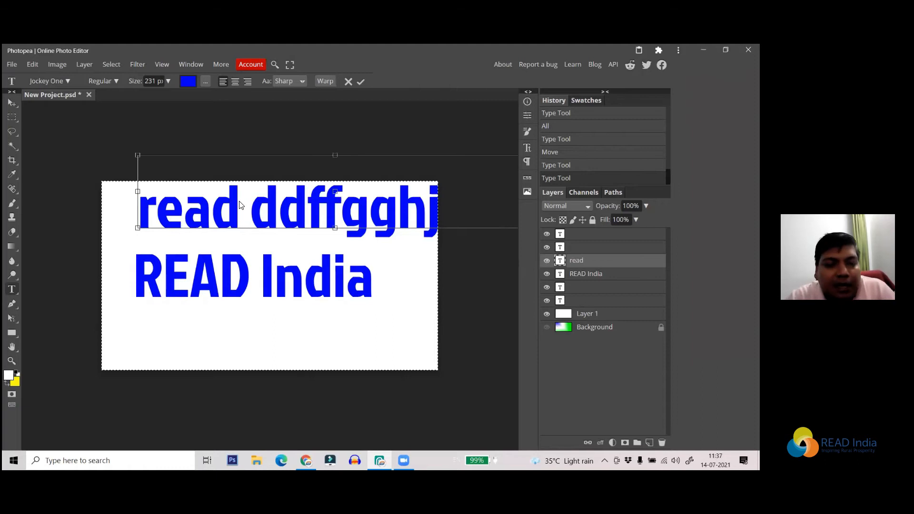
key("ctrl+a")
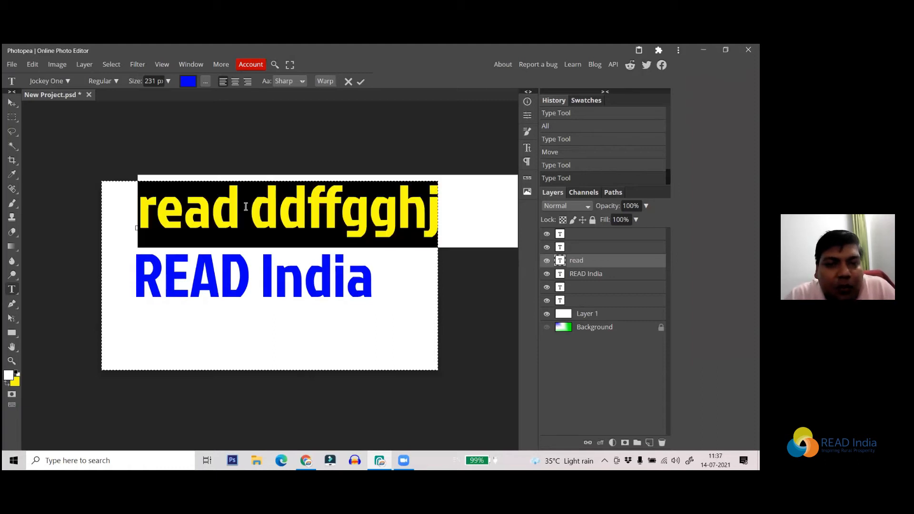
left_click(361, 83)
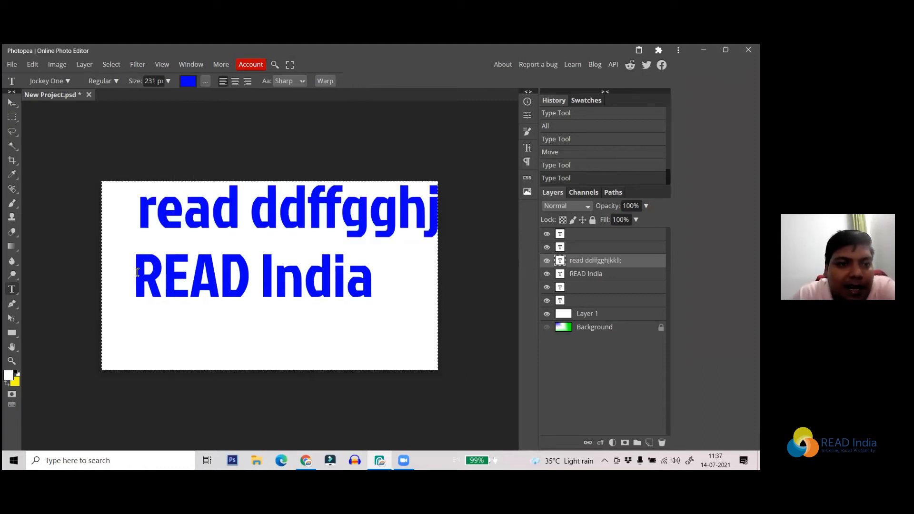
Hide the topmost empty text layer and the "read ddffgghjkkll;" and READ India layers, and deselect the canvas.
left_click(547, 261)
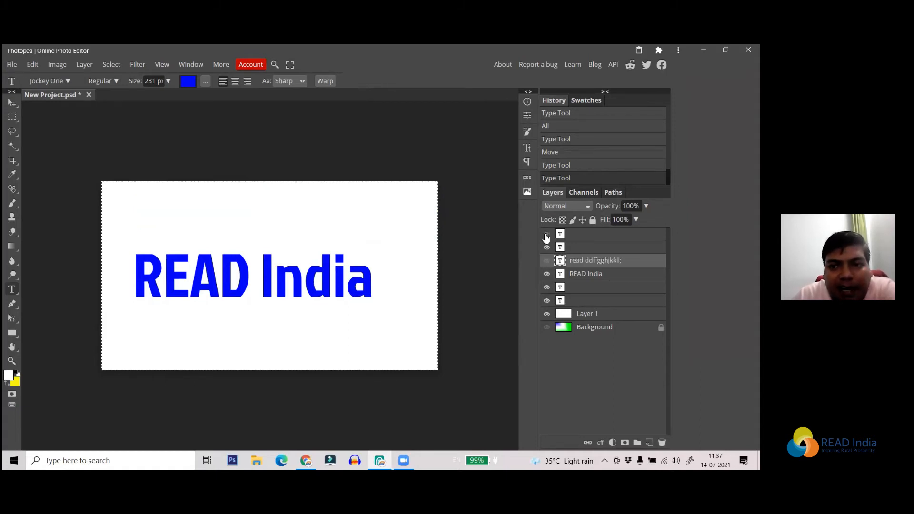
left_click(547, 274)
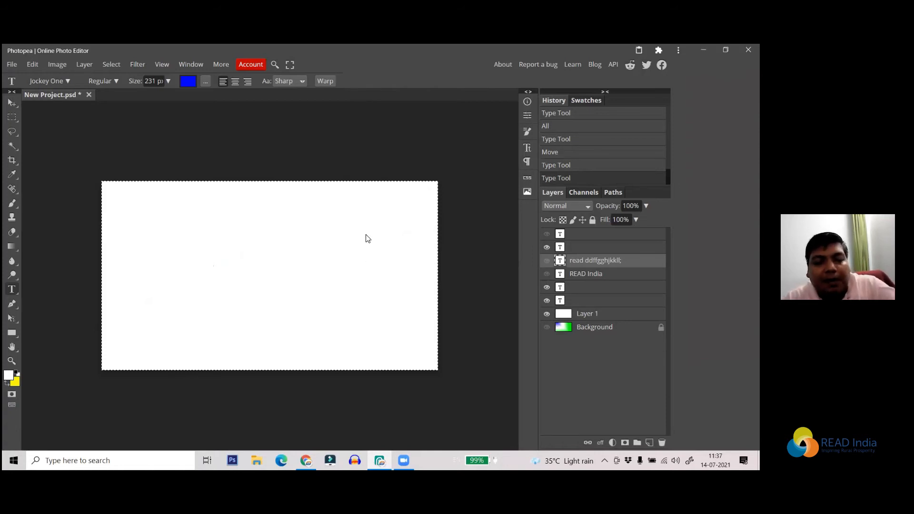
key("ctrl+d")
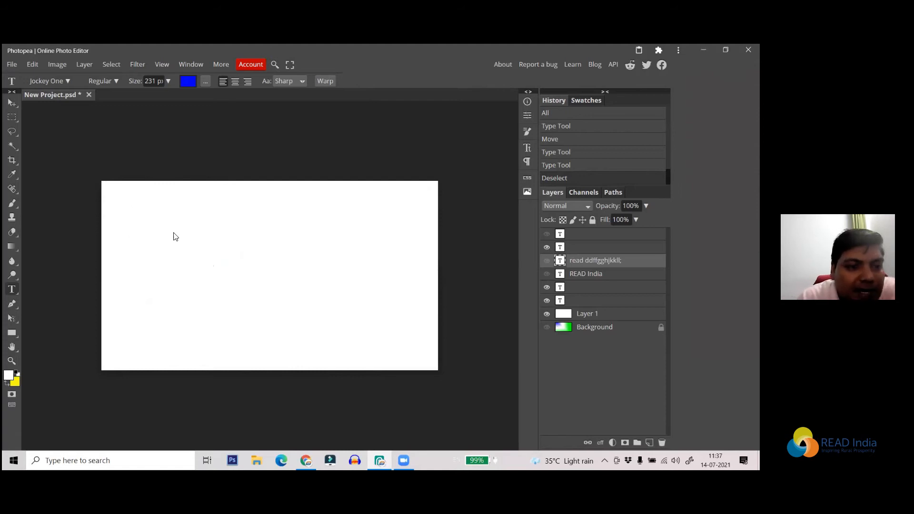
Draw a tall paragraph text box over the left part of the blank canvas and enter "hhhhhh" in it.
right_click(13, 291)
left_click_drag(118, 194, 262, 356)
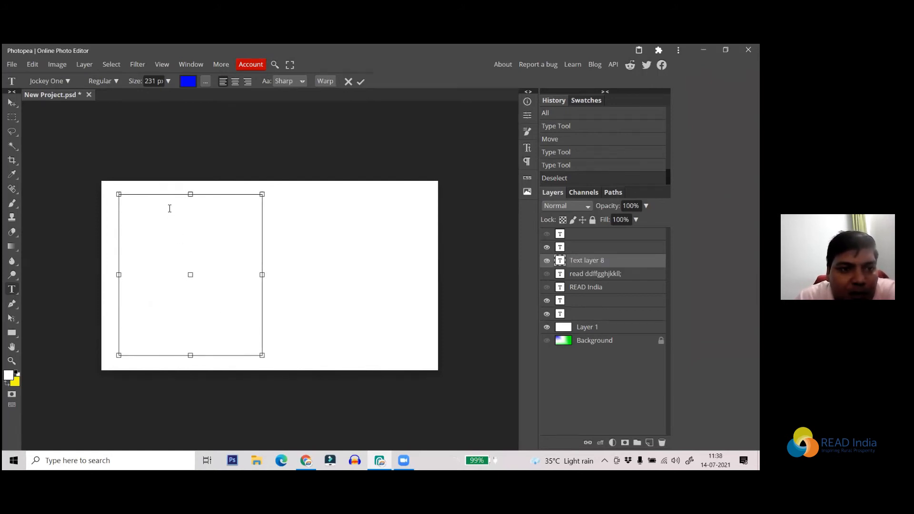
type("hhhhhh")
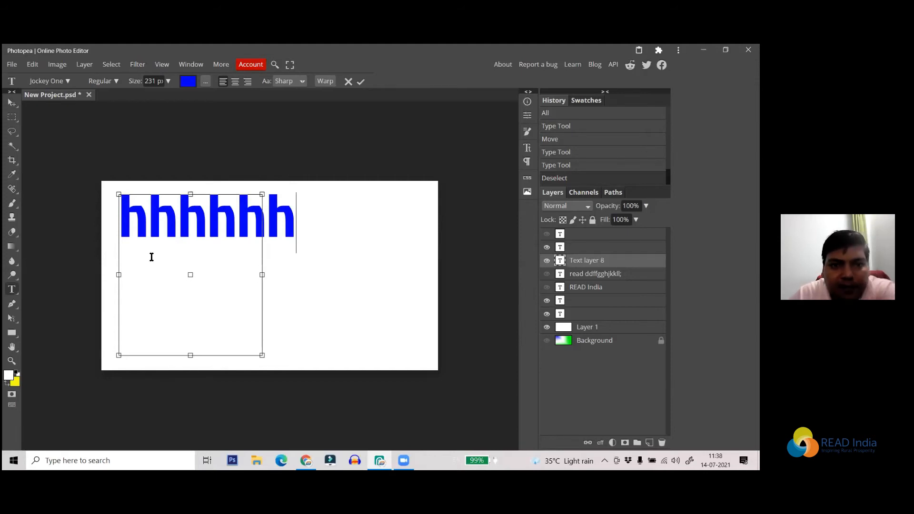
Break the line after the third "h", insert "nnn" at the start of the second line and commit the text.
left_click(218, 234)
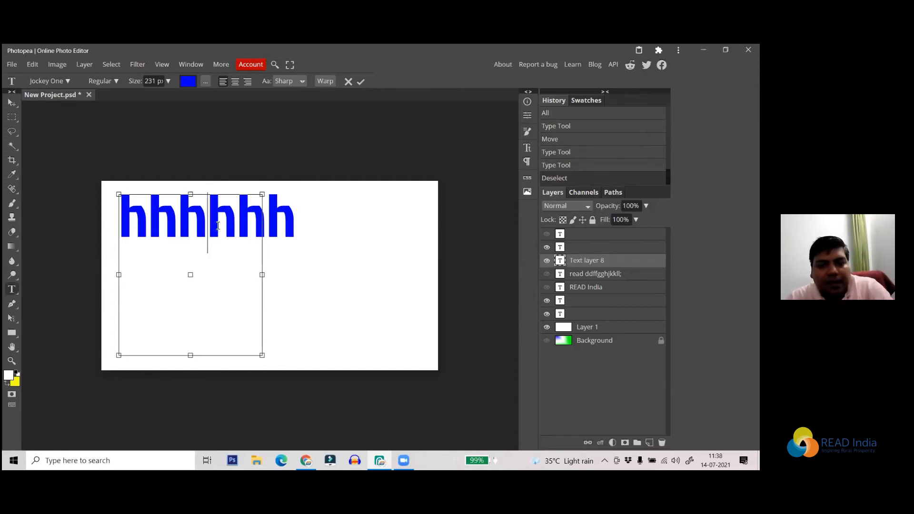
key("Return")
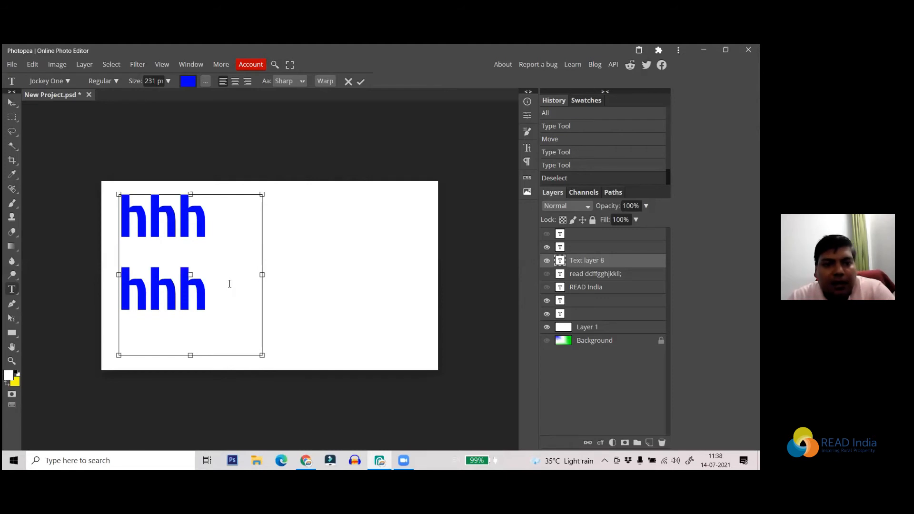
type("nnn")
left_click(250, 227)
left_click(363, 83)
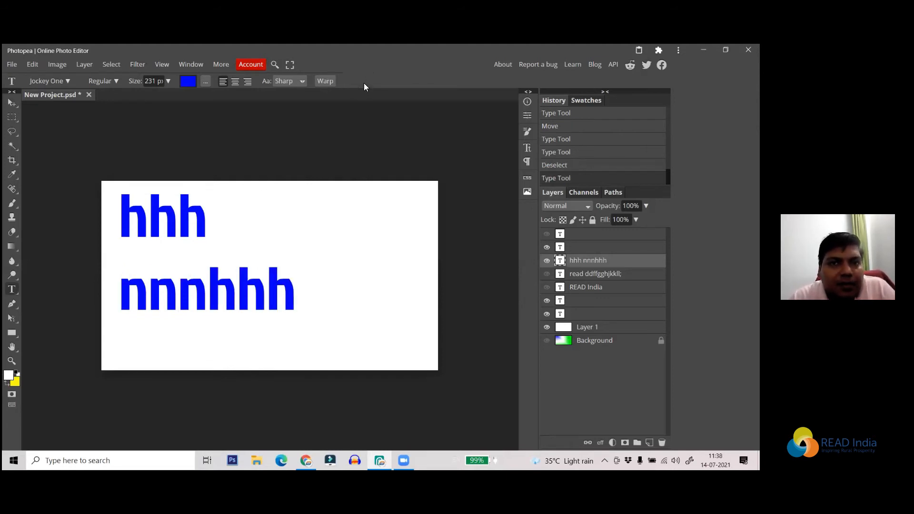
Select the entire canvas, hide the "hhh nnnhhh" layer and show the READ India layer with "read ddffgghjkkll;" kept hidden.
key("ctrl+a")
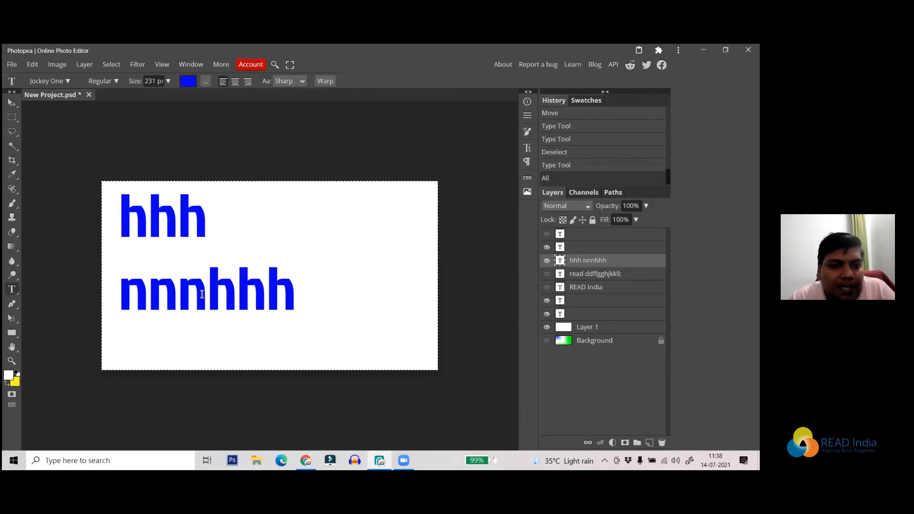
left_click(547, 261)
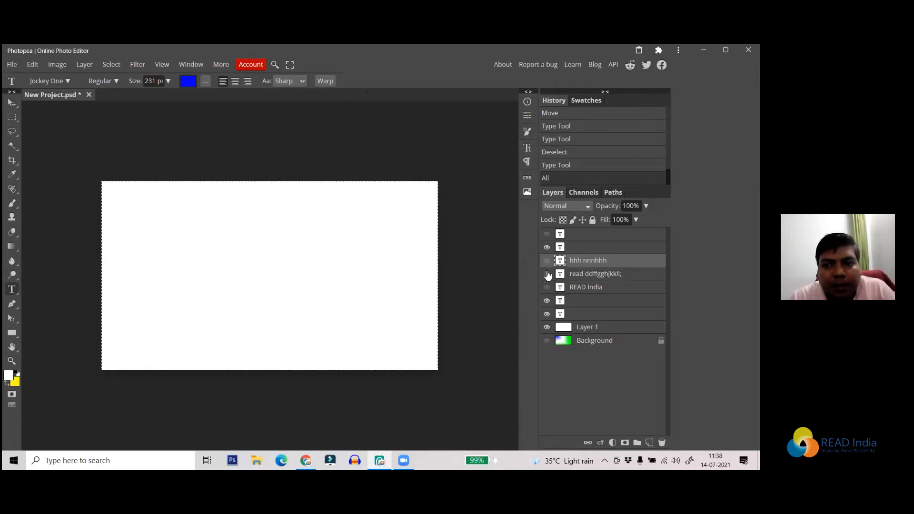
left_click(547, 274)
left_click(546, 287)
left_click(547, 274)
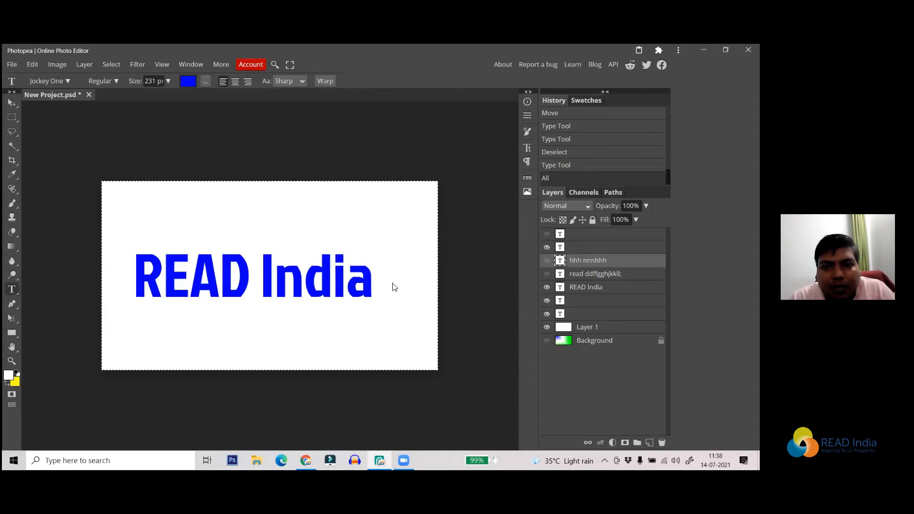
Open the READ India text for editing, highlight all of it and commit the layer.
left_click(259, 264)
left_click_drag(137, 261, 420, 276)
key("ctrl")
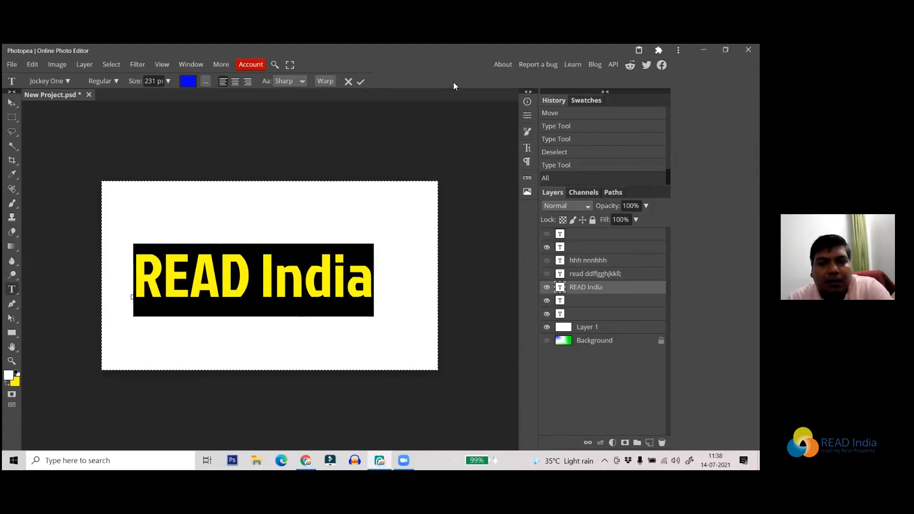
left_click(361, 82)
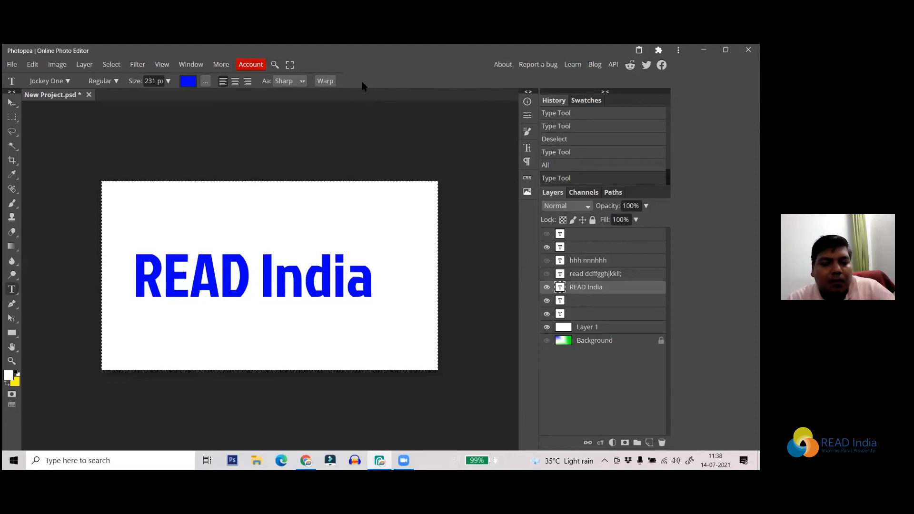
Select the whole "READ India" text for editing.
left_click(269, 263)
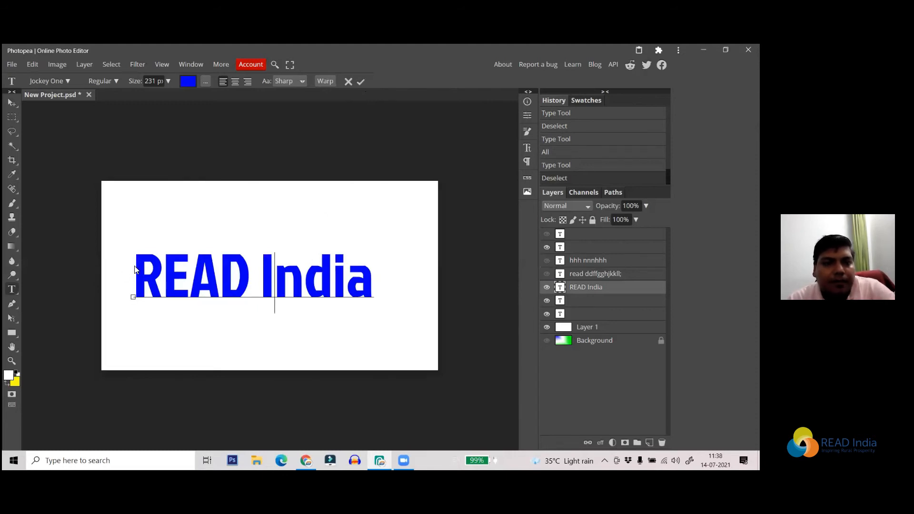
left_click_drag(143, 265, 422, 287)
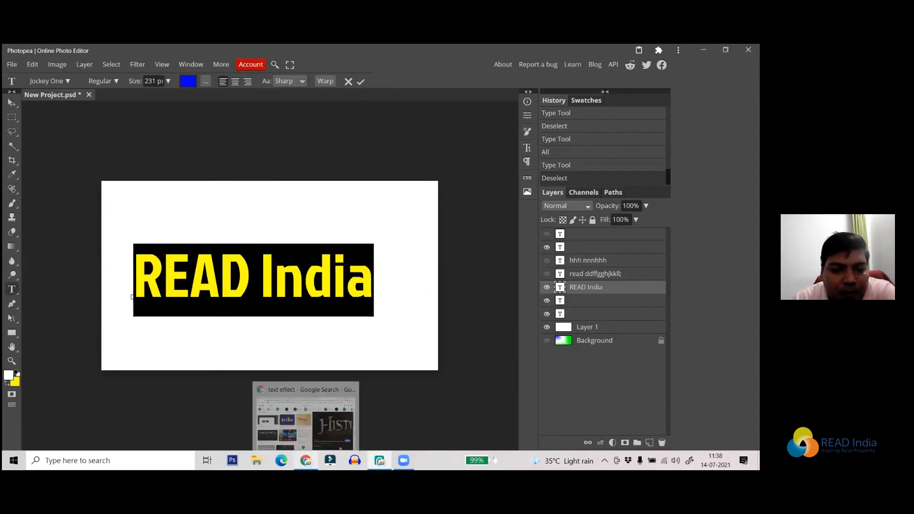
Switch to Chrome and examine the lettering styles in the "text effect" image results.
left_click(305, 460)
scroll(377, 263, "down", 15)
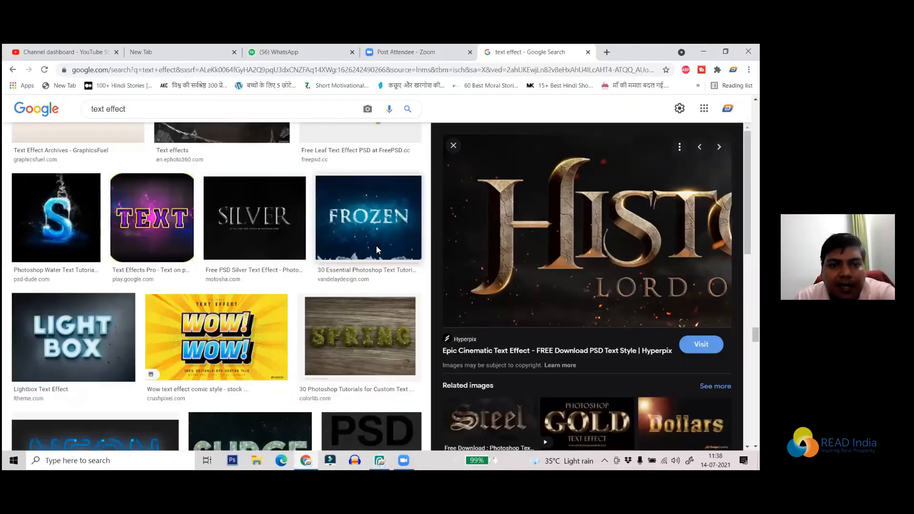
scroll(362, 241, "down", 15)
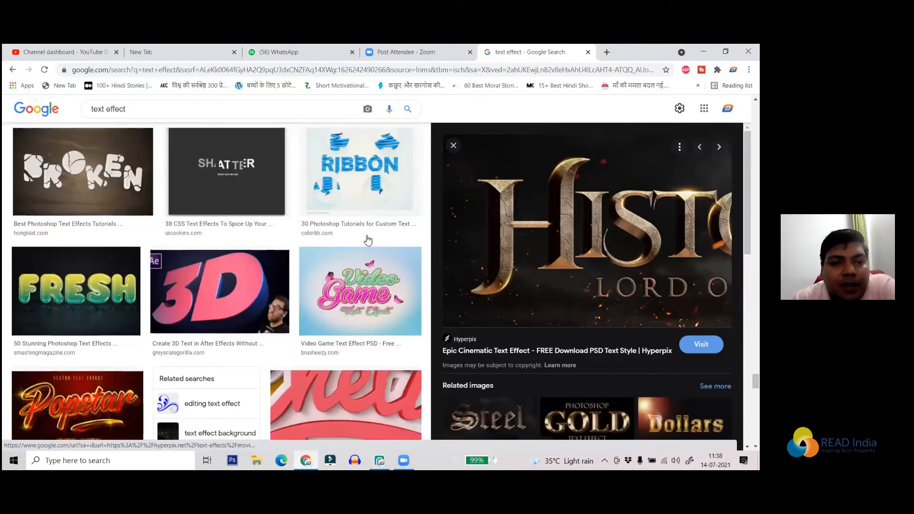
scroll(333, 242, "down", 3)
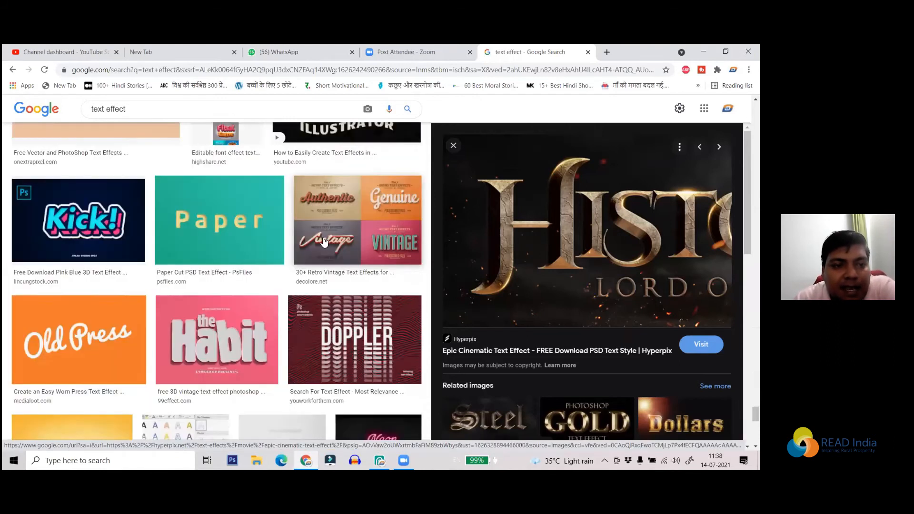
scroll(319, 224, "up", 10)
scroll(316, 238, "up", 10)
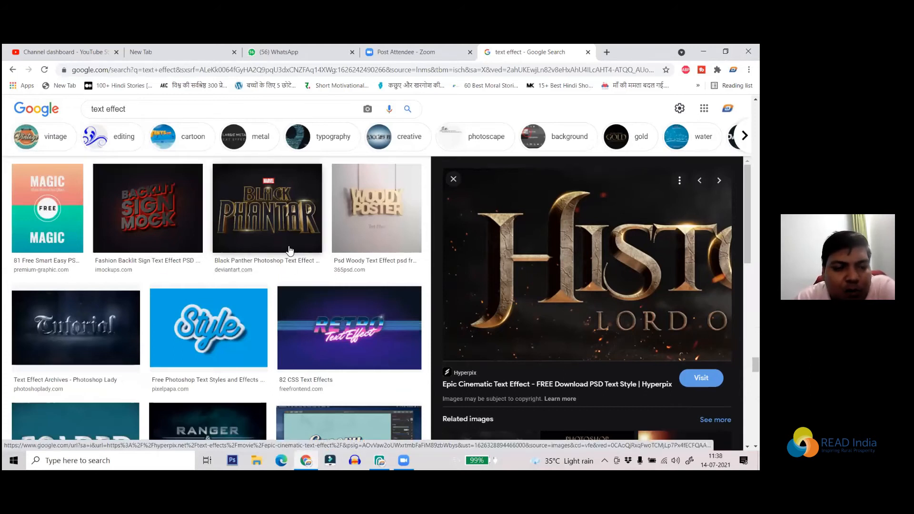
scroll(265, 270, "down", 10)
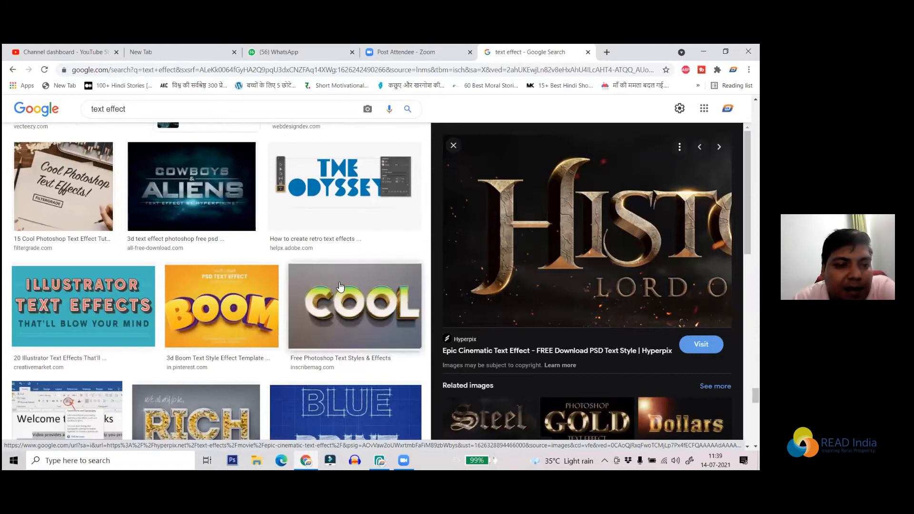
scroll(327, 300, "down", 1)
scroll(326, 299, "down", 10)
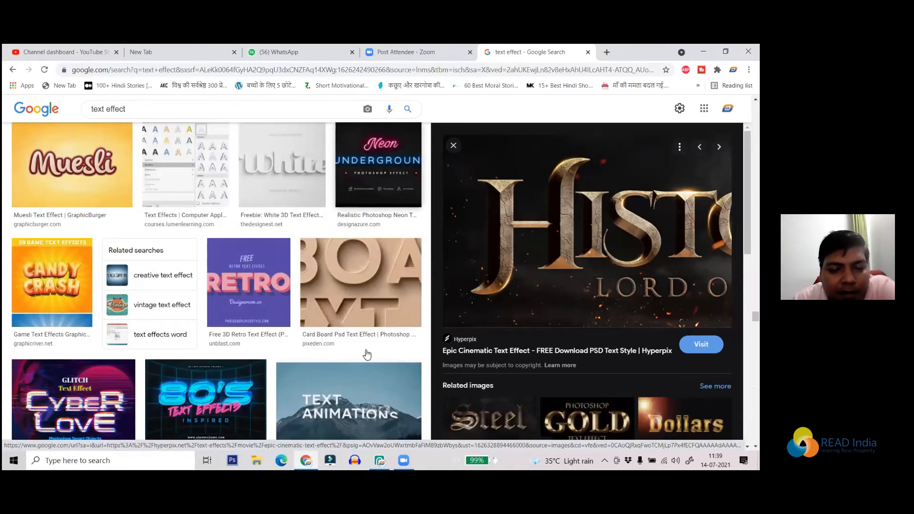
Switch back to Photopea, open the Warp settings for the selected text and move the dialog clear of the lettering.
left_click(379, 460)
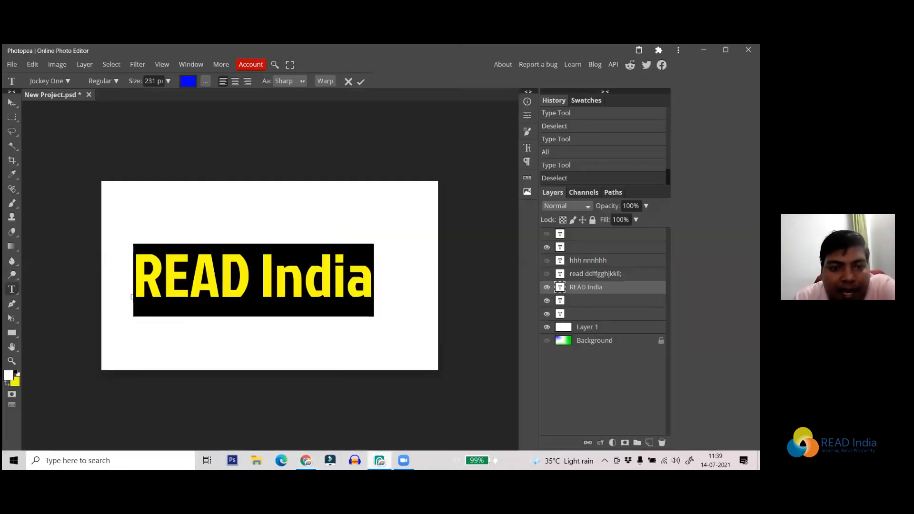
left_click(325, 81)
left_click_drag(134, 141, 451, 98)
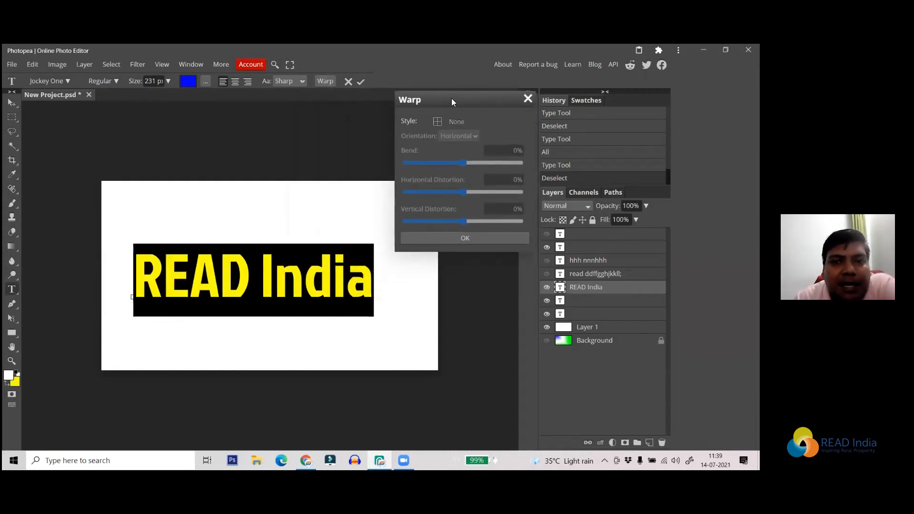
Try the Arc, Arc Lower and Arc Upper warp styles on the "READ India" text.
left_click(460, 123)
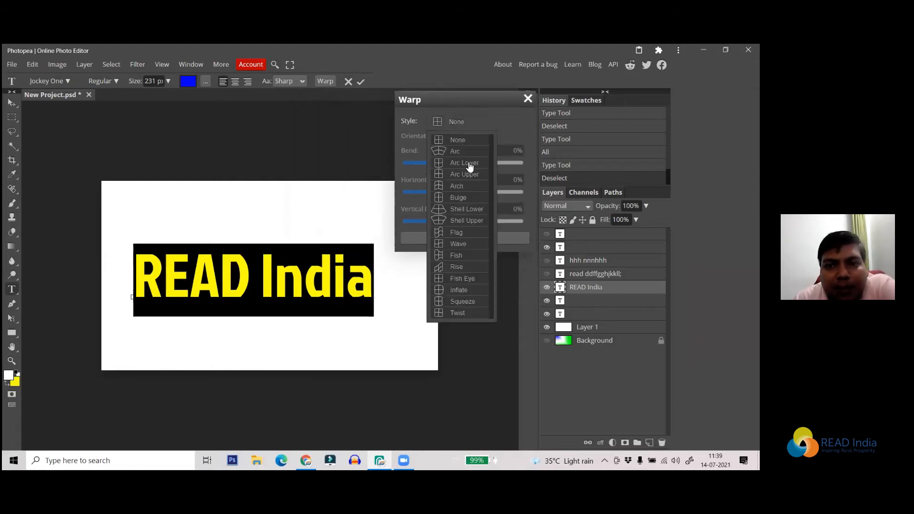
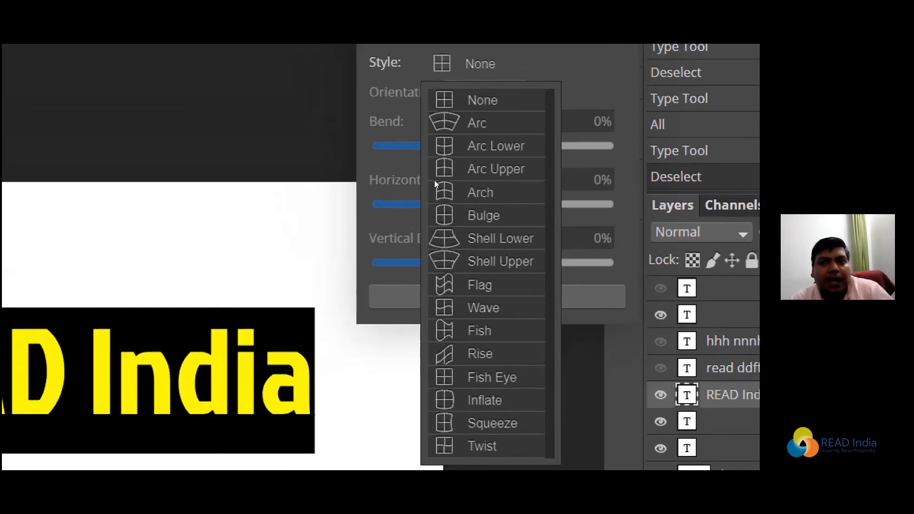
key("Escape")
left_click(451, 124)
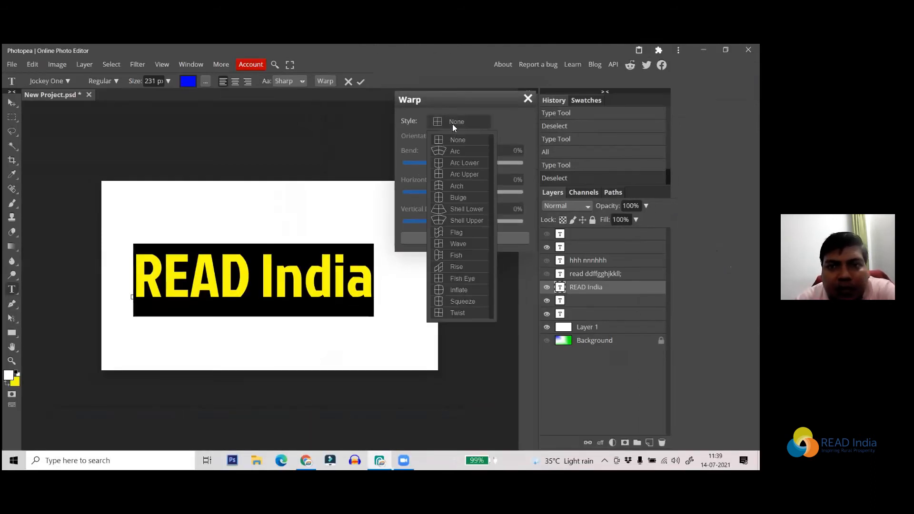
left_click(460, 152)
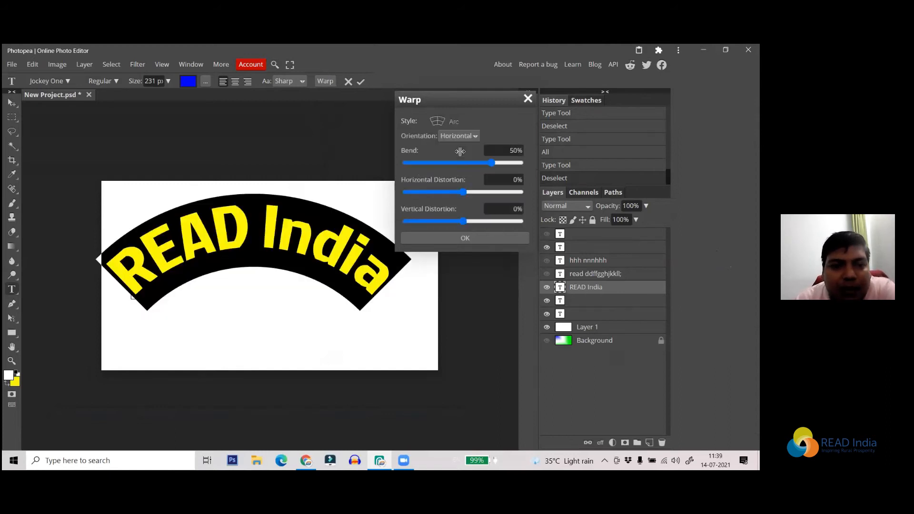
left_click(446, 122)
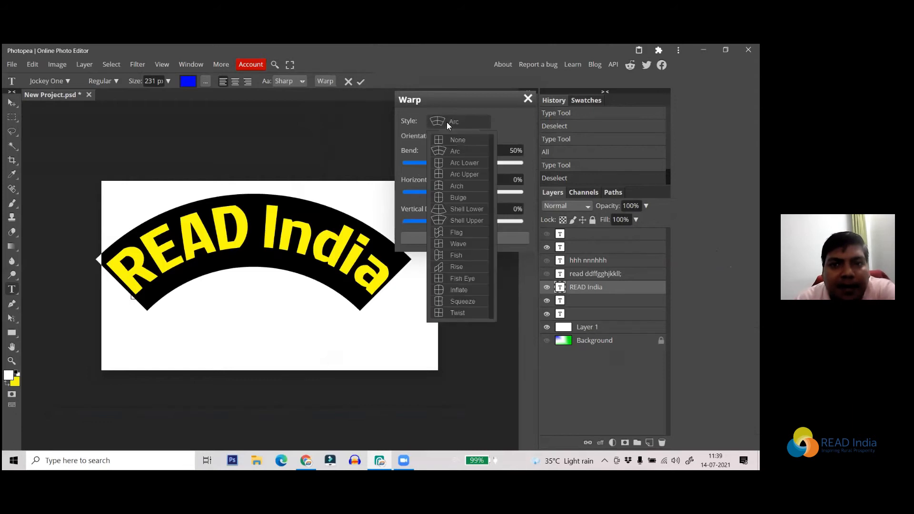
left_click(463, 163)
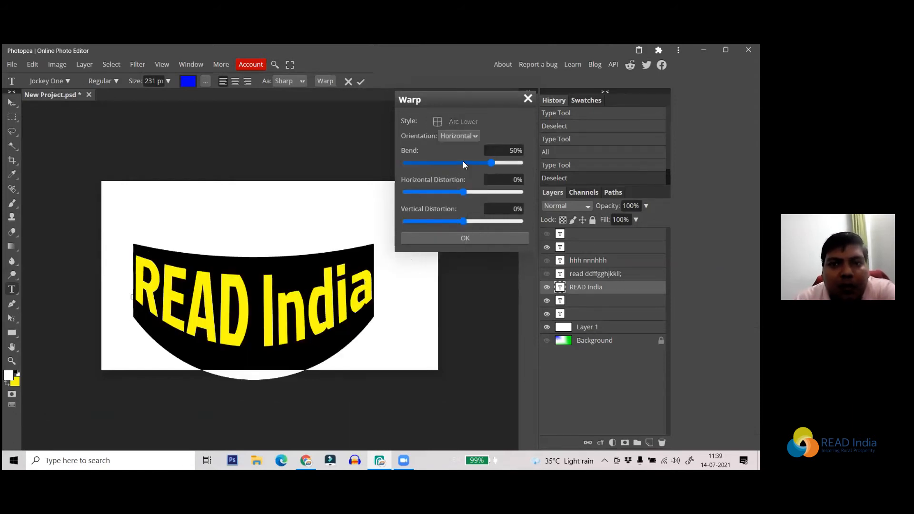
left_click(461, 122)
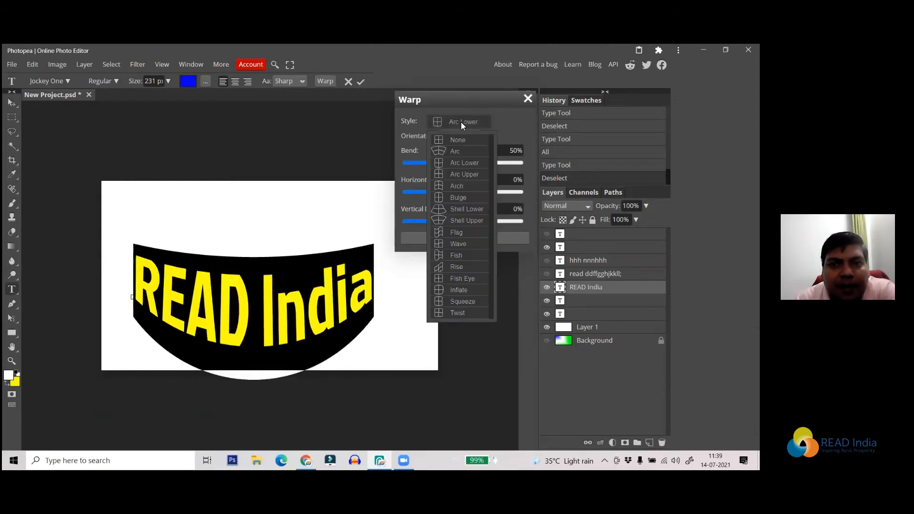
left_click(467, 175)
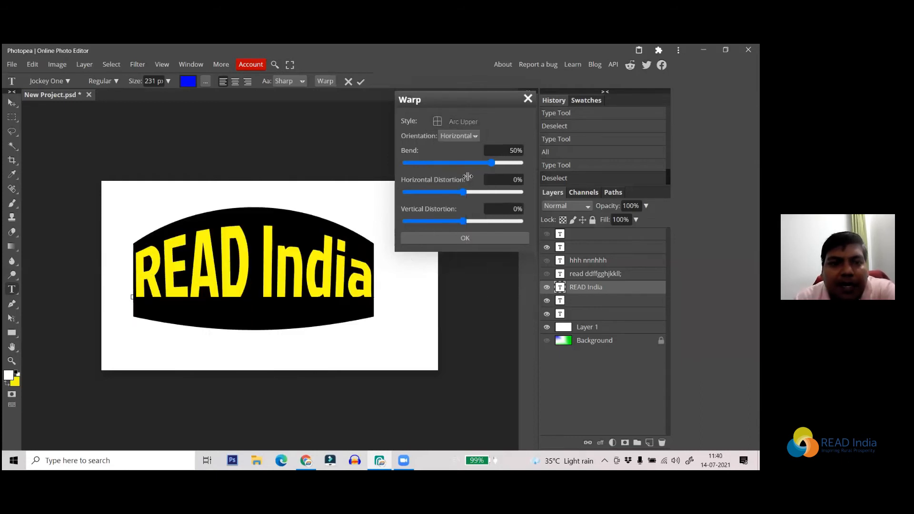
Warp the "READ India" text with the Bulge style, using a bend of -21% and a horizontal distortion of -13%.
left_click(452, 124)
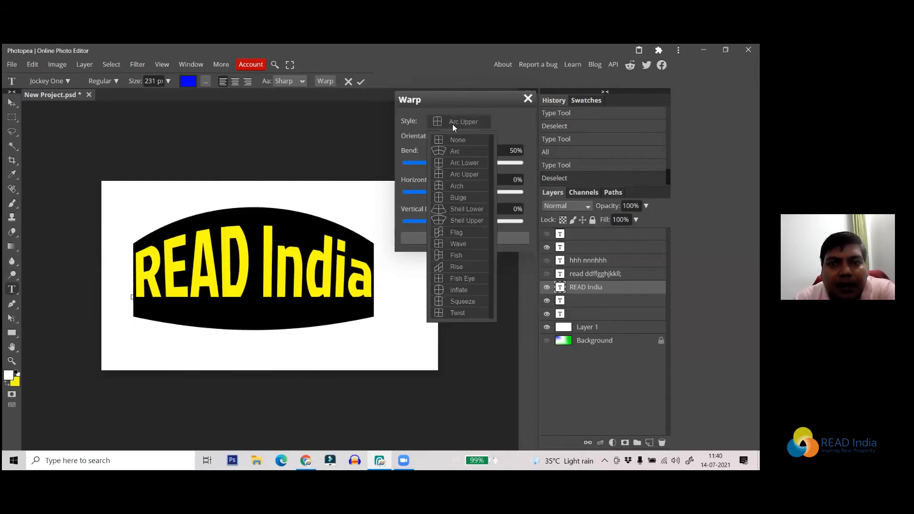
left_click(466, 197)
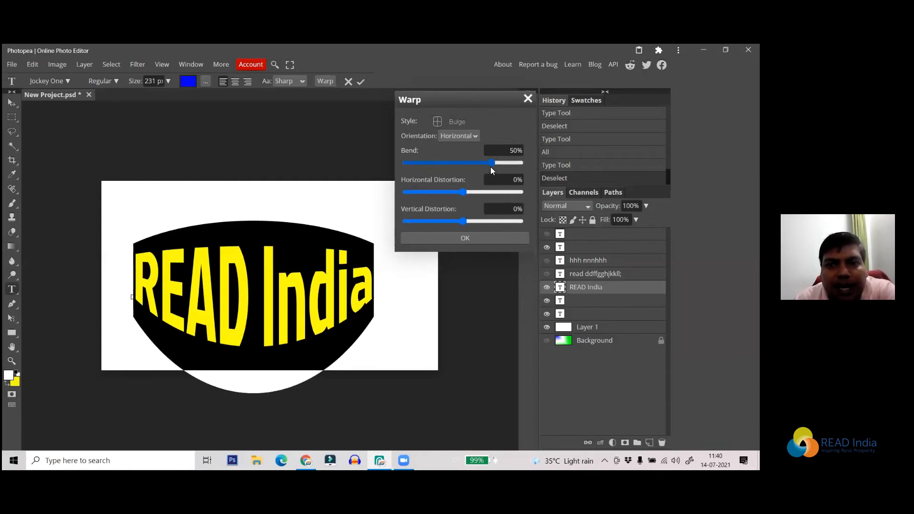
left_click_drag(489, 163, 450, 166)
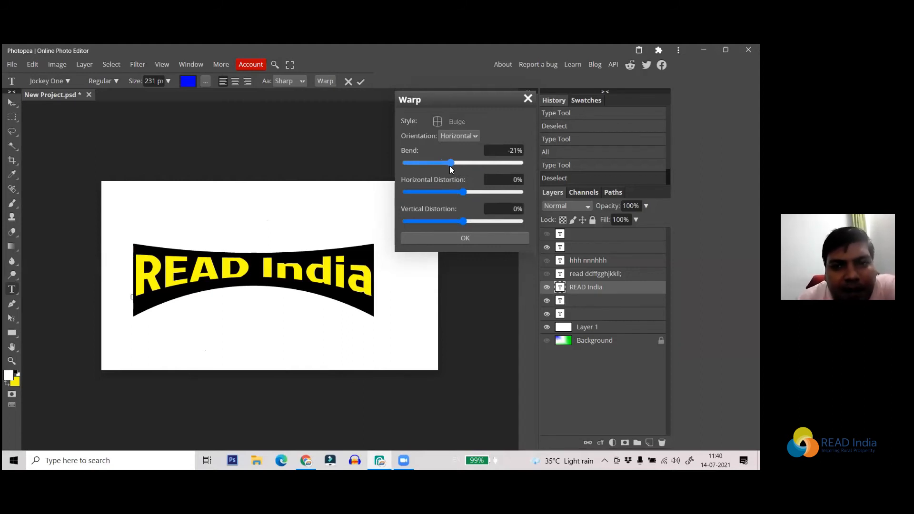
mouse_move(465, 191)
left_mouse_down()
mouse_move(491, 189)
mouse_move(456, 192)
left_mouse_up()
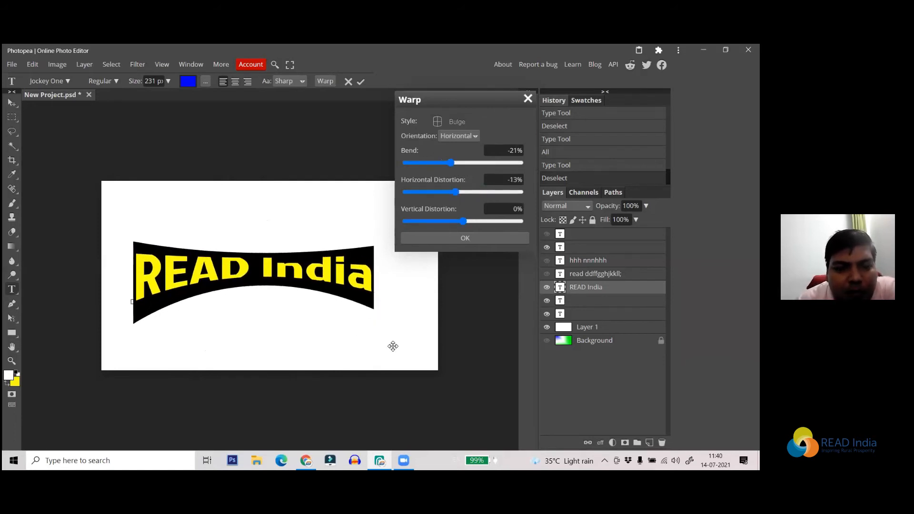
Switch to Chrome and search Google Images for "bollywood movies name".
left_click(304, 459)
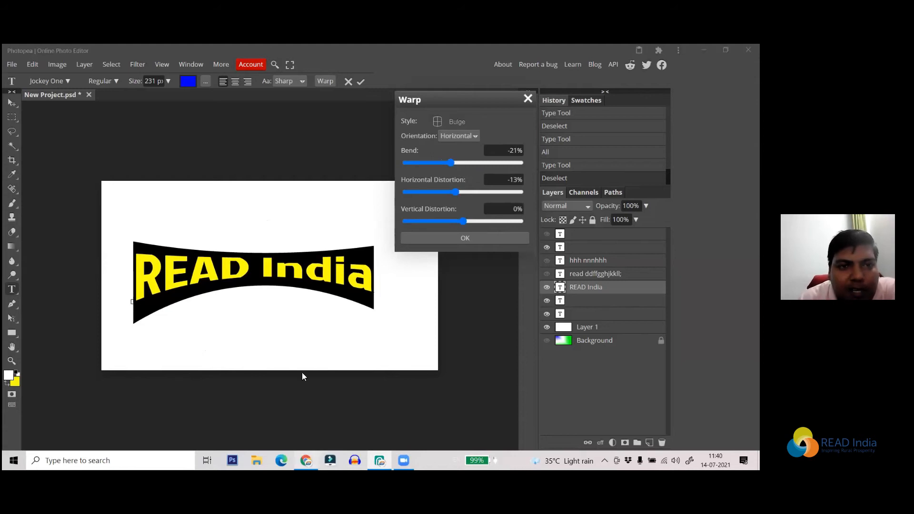
left_click_drag(133, 109, 75, 111)
type("bolly")
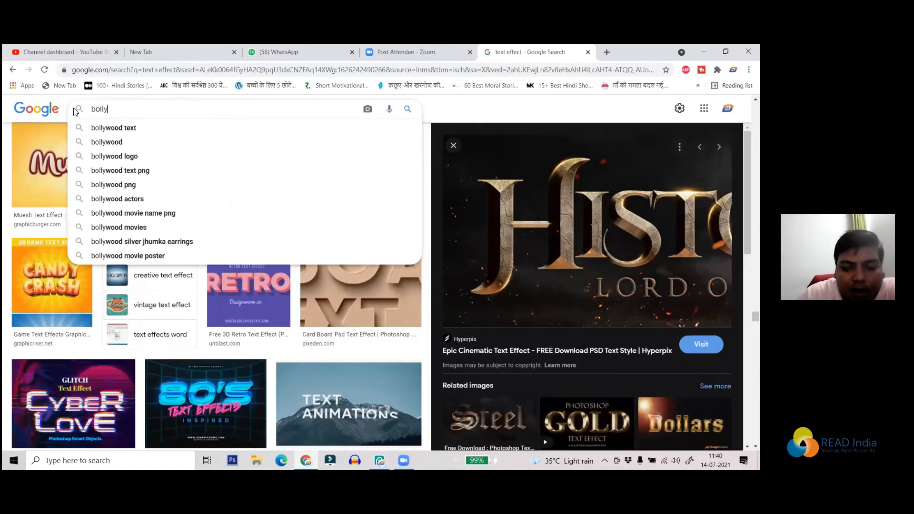
key("Down")
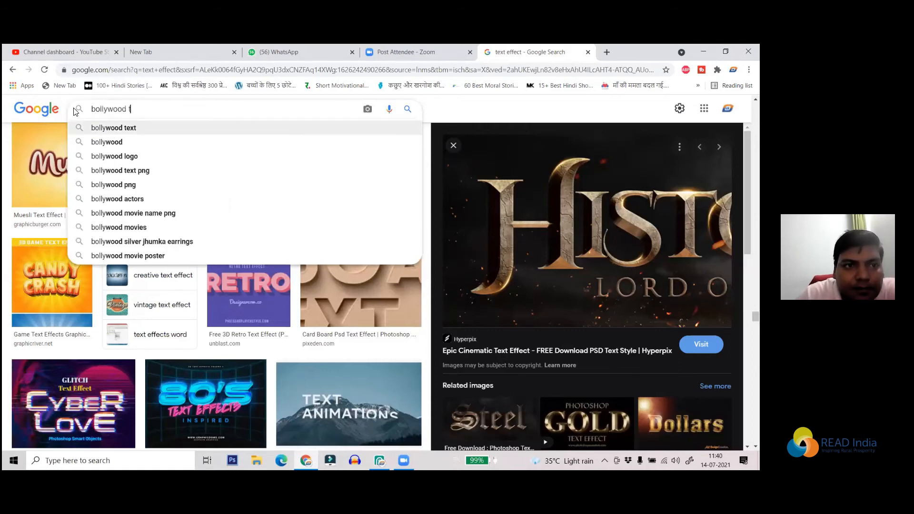
key("BackSpace")
type("mo")
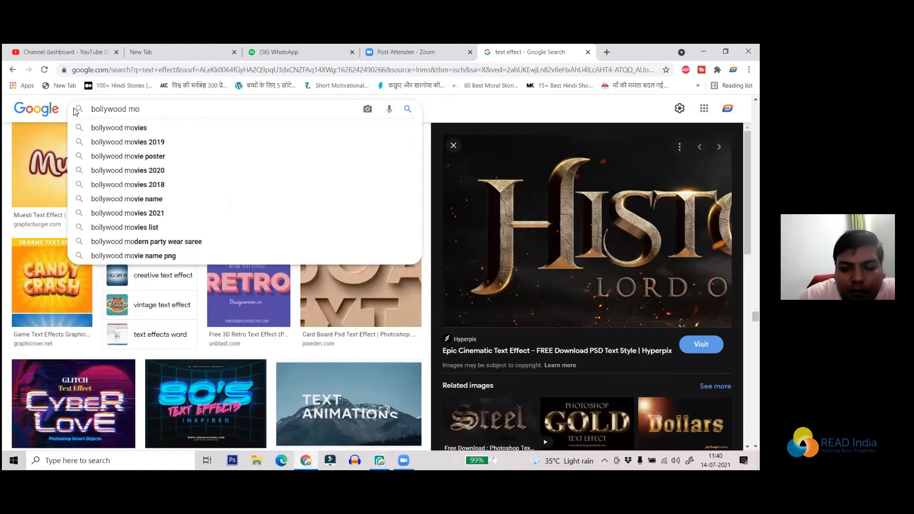
key("Down")
key("Down")
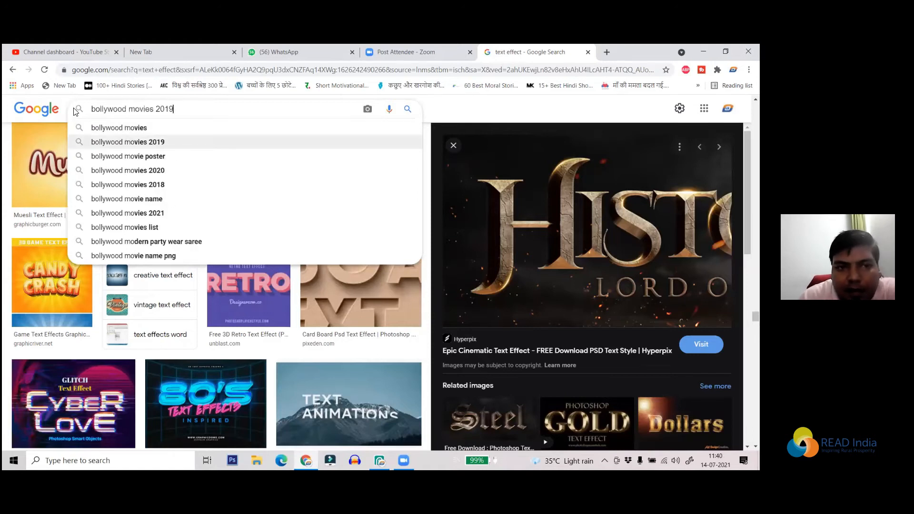
key("Up")
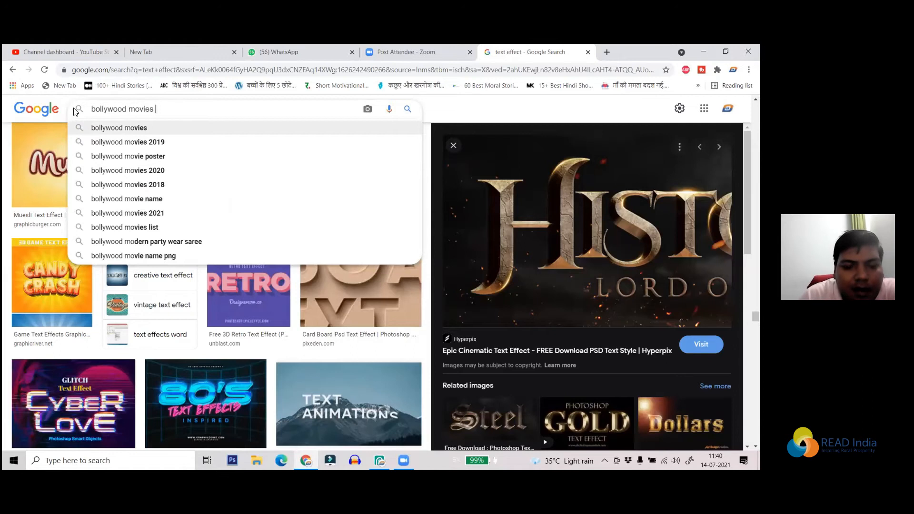
type("nam")
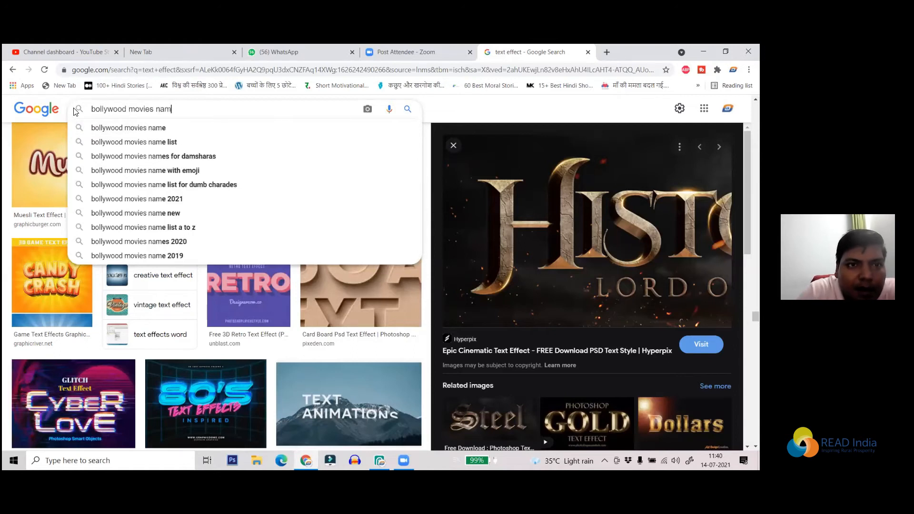
key("Return")
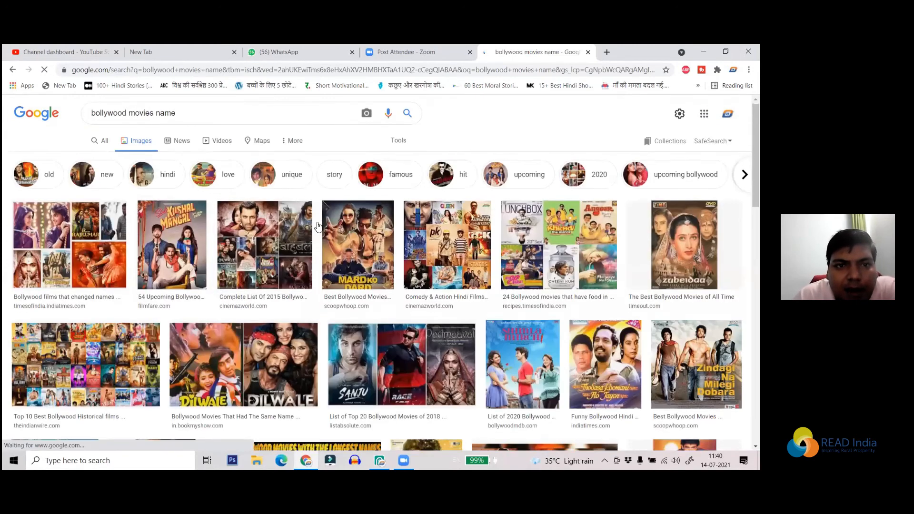
Examine the title lettering on the film posters, enlarging the Chhichhore and Mehandi Ban Gai Khoon posters.
scroll(323, 218, "down", 6)
scroll(380, 315, "up", 2)
scroll(367, 244, "up", 1)
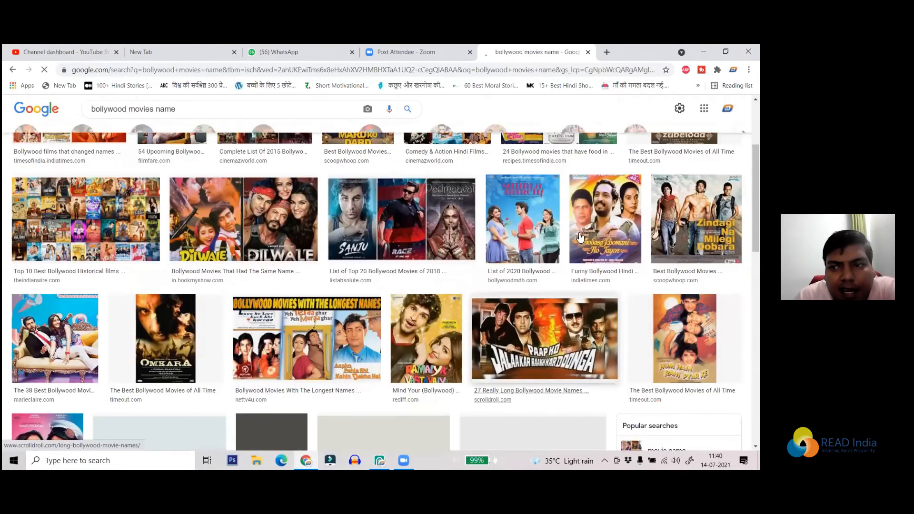
scroll(512, 247, "down", 4)
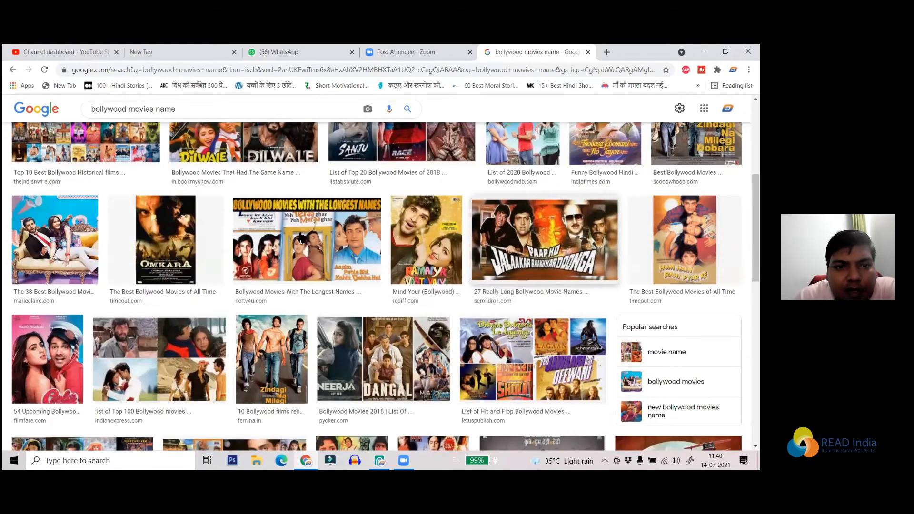
scroll(395, 236, "down", 1)
scroll(395, 237, "down", 2)
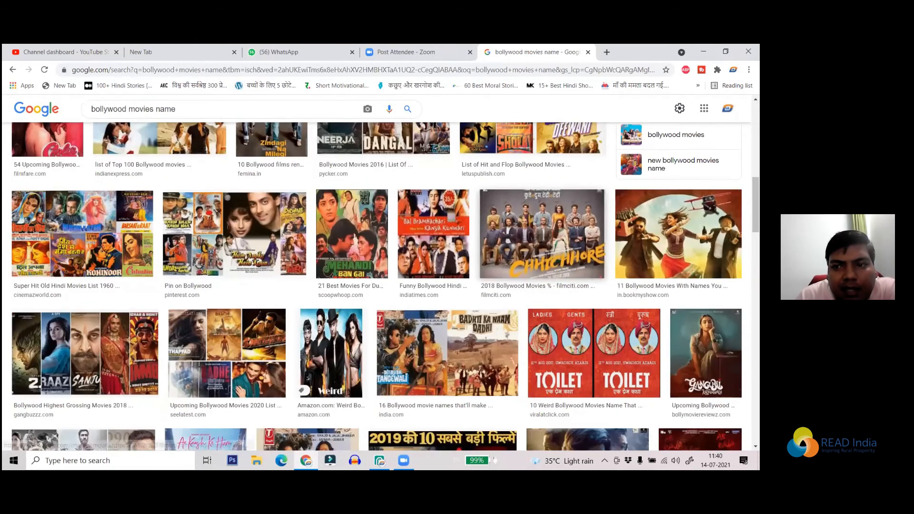
left_click(489, 272)
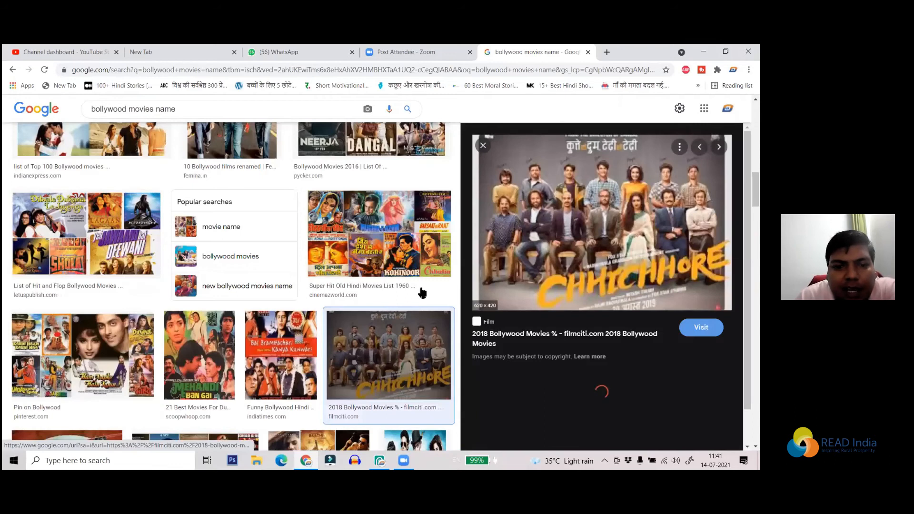
scroll(653, 427, "down", 3)
scroll(218, 266, "down", 2)
left_click(214, 260)
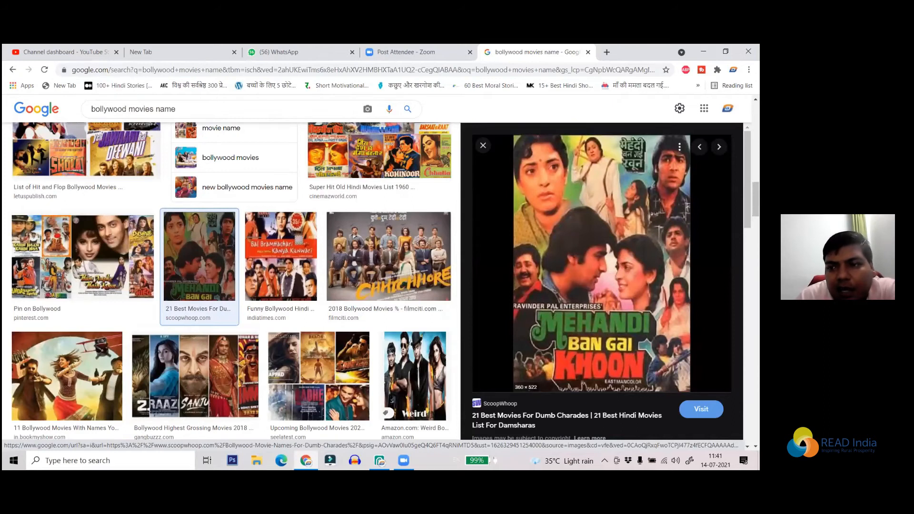
Examine the title lettering on related film posters, enlarging the Do Fantoosh and Panch Fauladi posters.
scroll(558, 273, "down", 5)
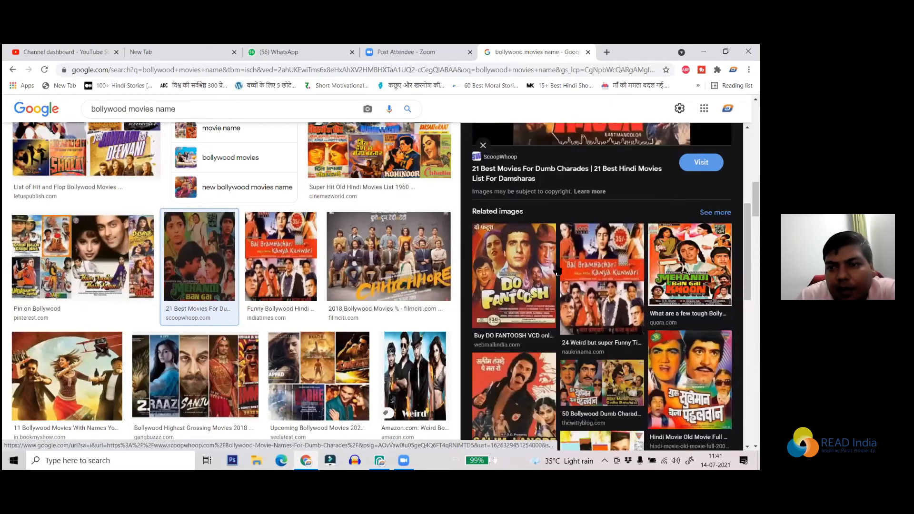
left_click(533, 272)
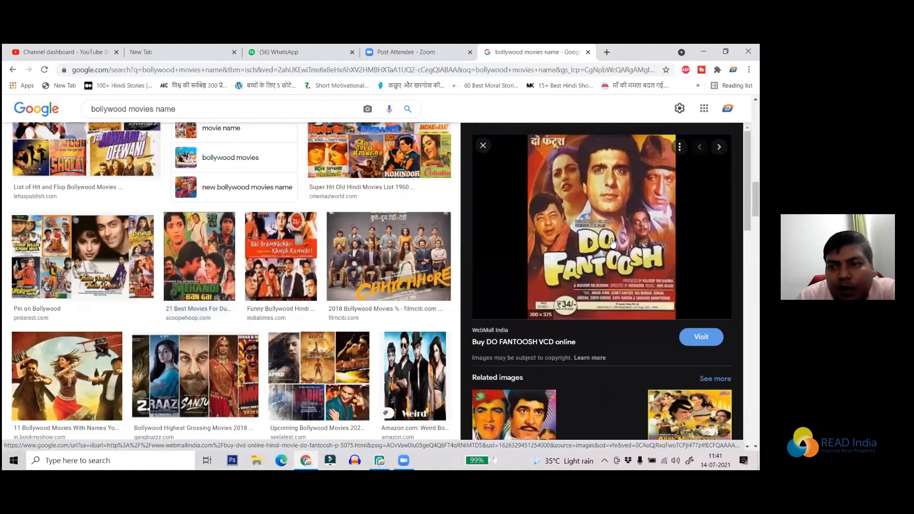
scroll(586, 303, "down", 1)
scroll(586, 303, "down", 10)
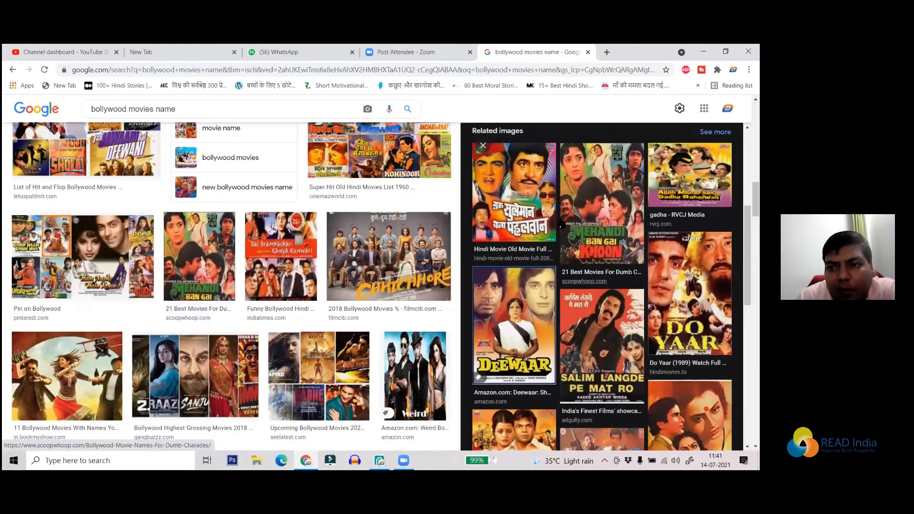
scroll(571, 274, "down", 3)
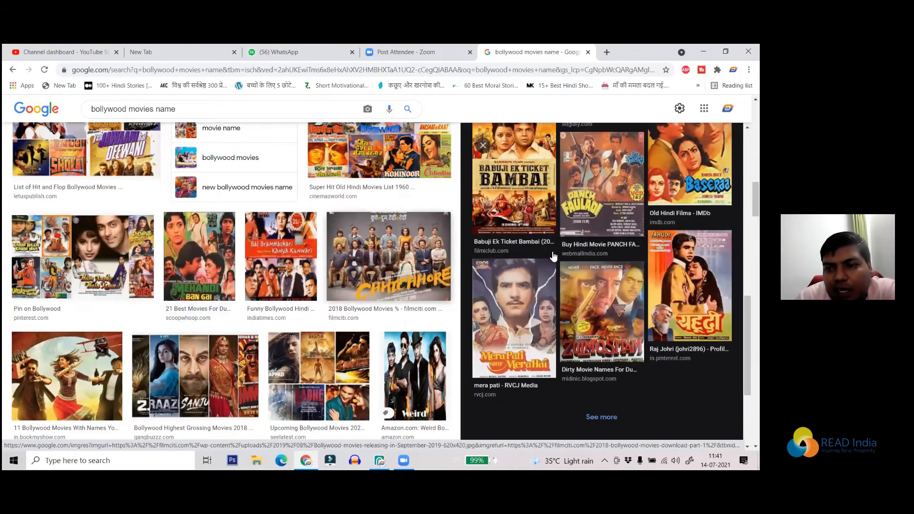
left_click(569, 231)
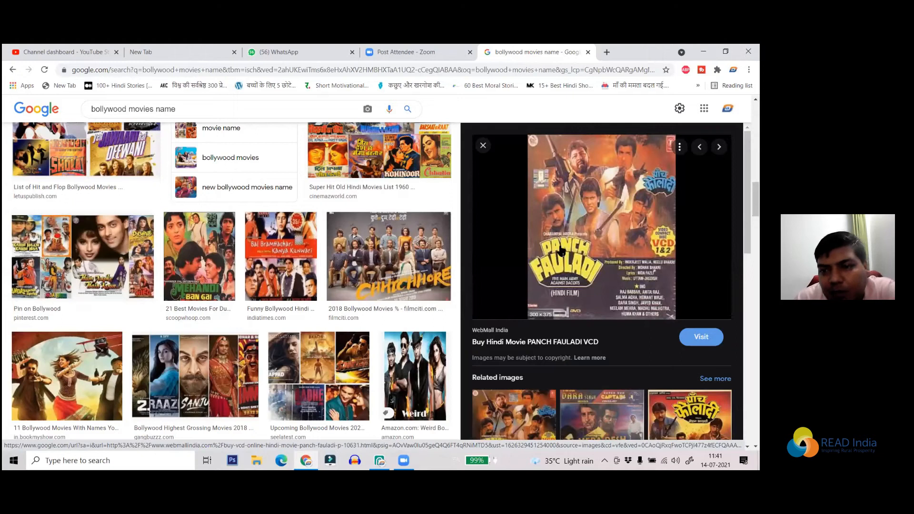
Look through more search results and related posters for title styles, and enlarge the Kaun Kare Kurbanie poster.
scroll(318, 284, "down", 6)
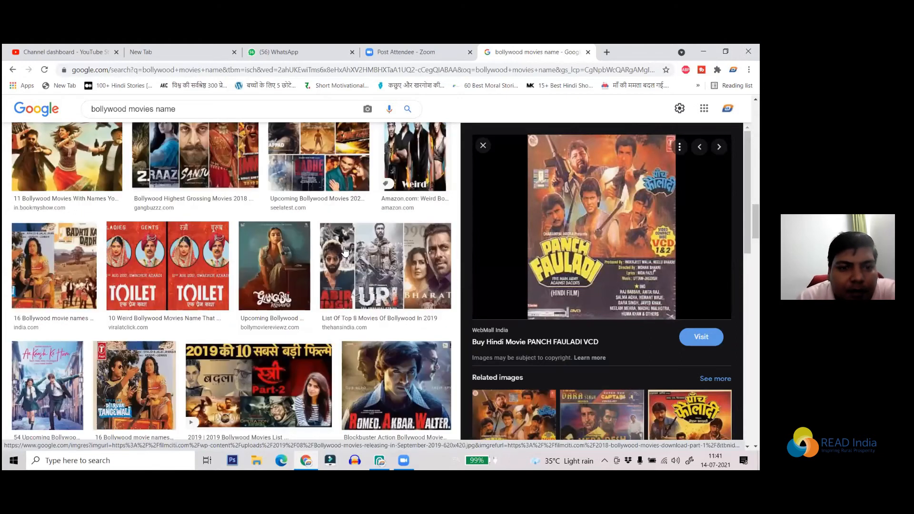
scroll(155, 290, "down", 3)
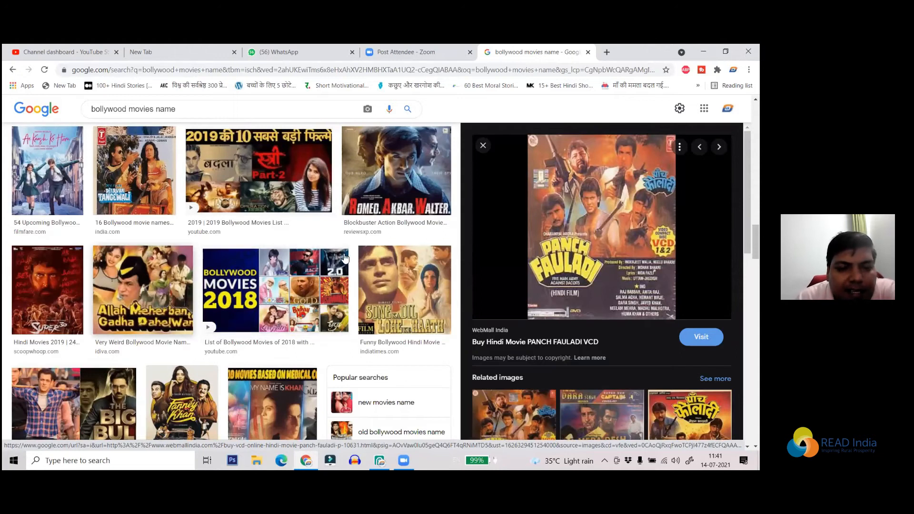
scroll(343, 260, "down", 1)
scroll(562, 283, "down", 4)
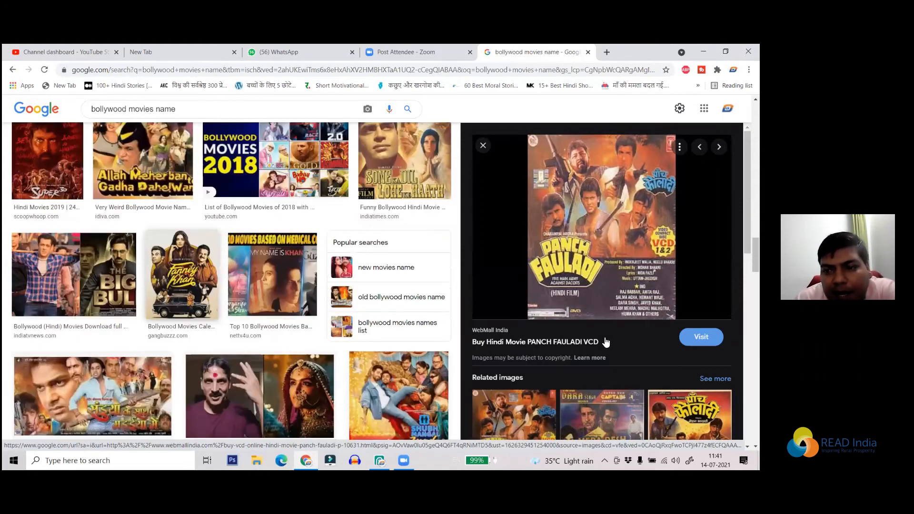
scroll(603, 291, "down", 4)
scroll(603, 291, "down", 4)
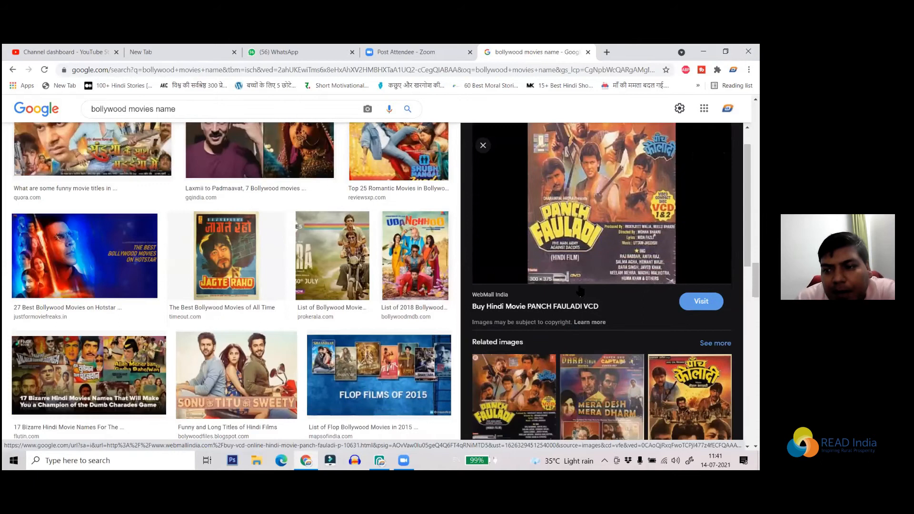
scroll(483, 145, "down", 2)
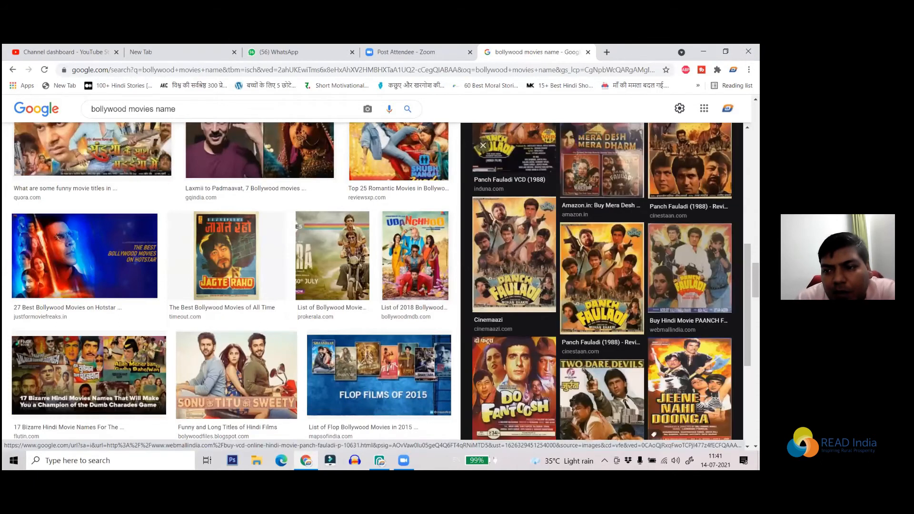
scroll(526, 174, "down", 2)
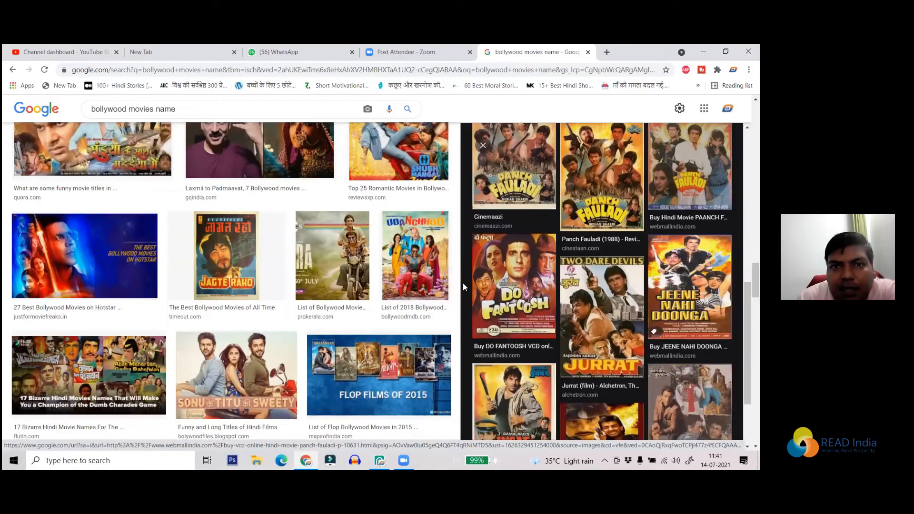
scroll(540, 266, "down", 3)
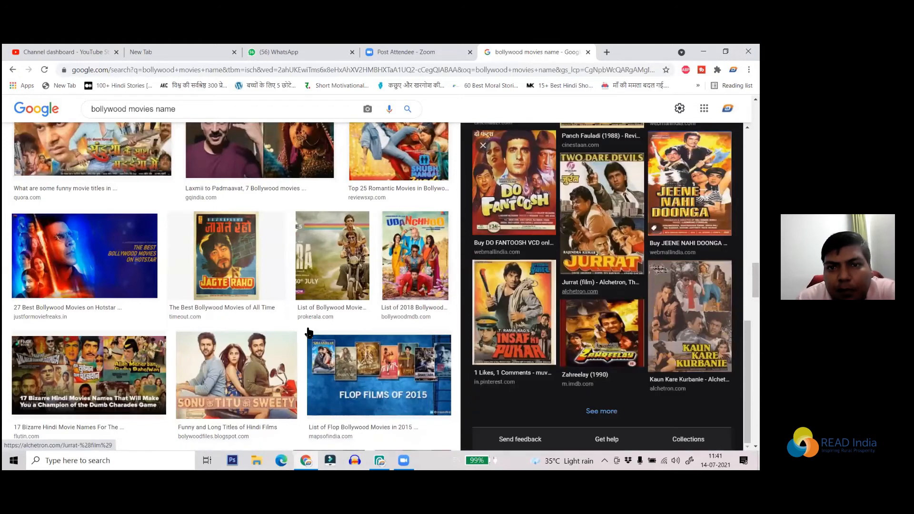
left_click(690, 323)
Find the "Paap Ko Jalaakar Raakh Kar Doonga" poster in the earlier results and enlarge it to examine its curved title.
scroll(306, 315, "up", 5)
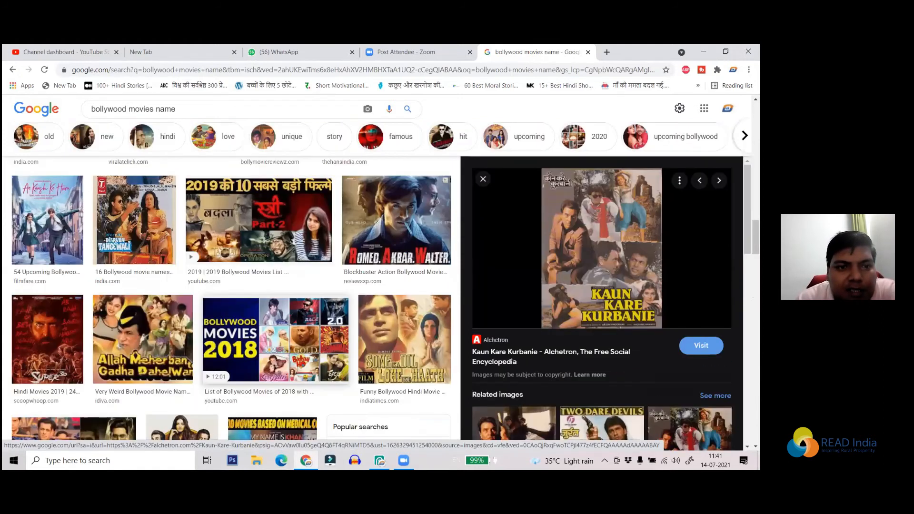
scroll(285, 307, "up", 5)
scroll(169, 299, "up", 5)
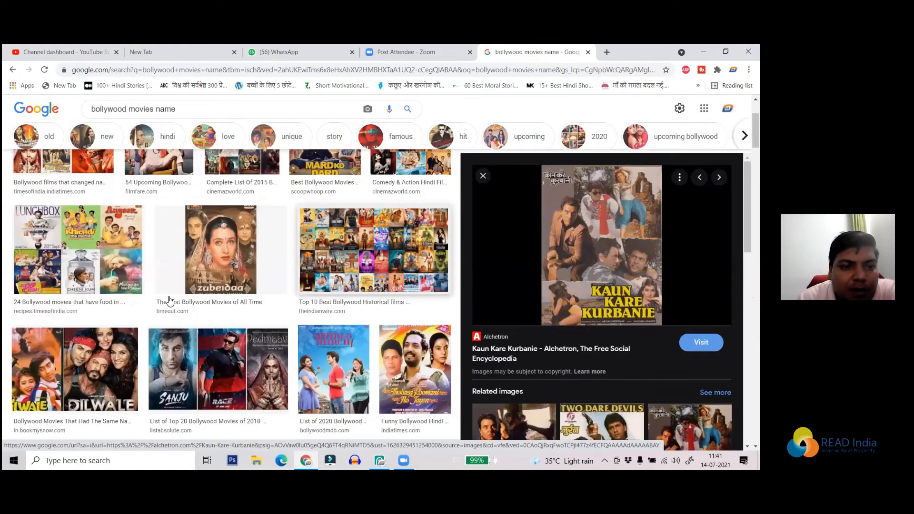
scroll(169, 300, "down", 5)
left_click(168, 290)
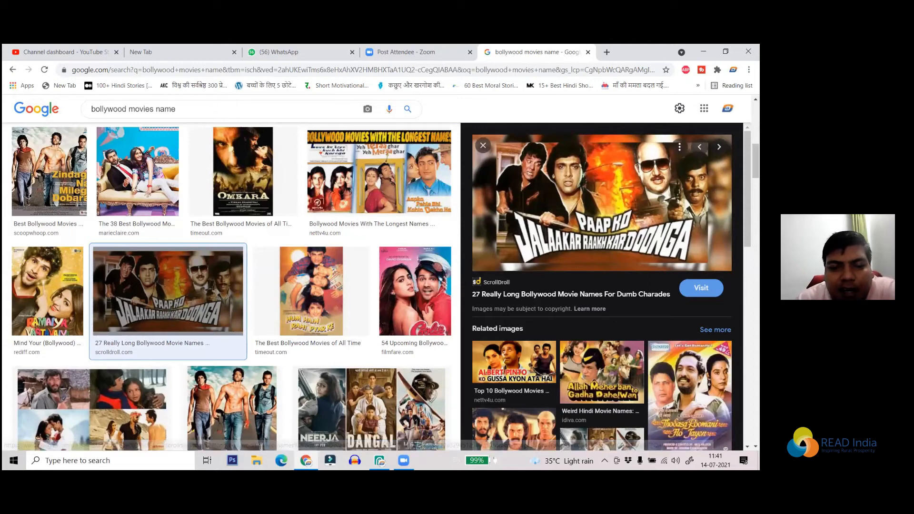
Switch to Photopea and try vertical distortions of -51% and -5% with a horizontal distortion of -4% on the Bulge warp.
key("alt+Tab")
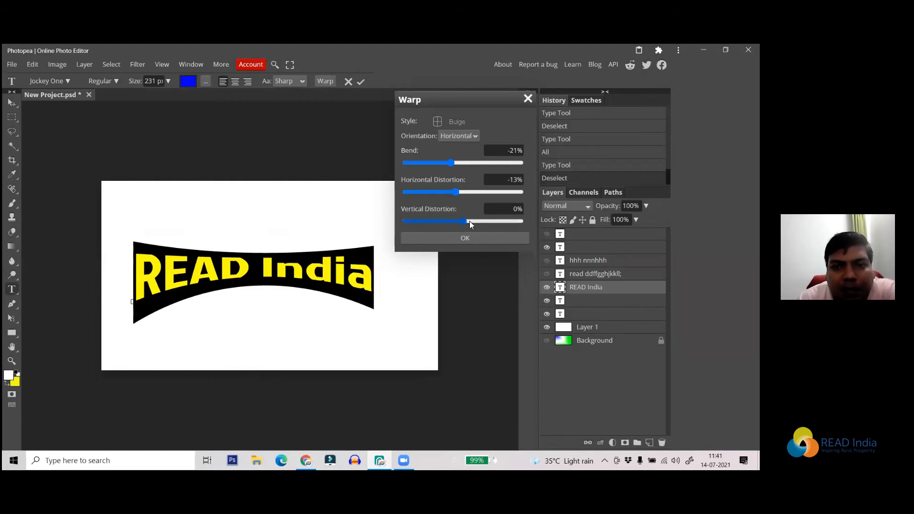
left_click(472, 220)
left_click(434, 227)
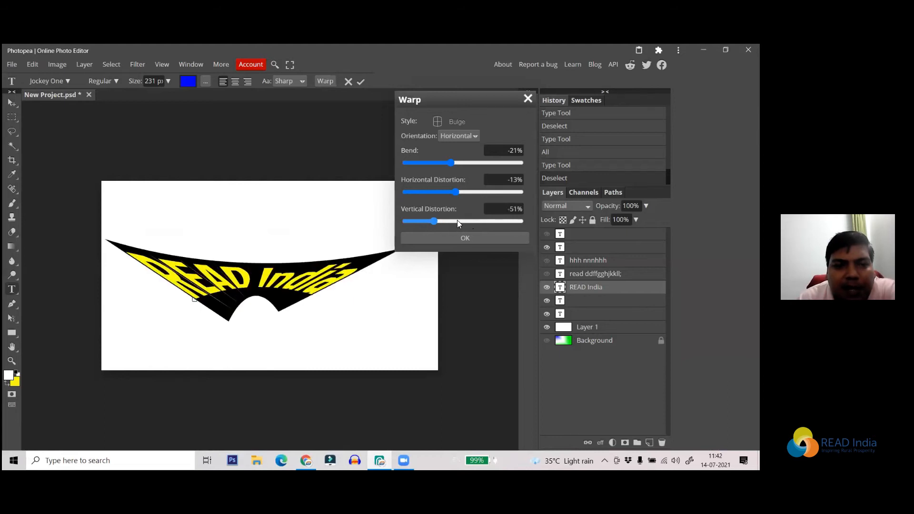
left_click(457, 221)
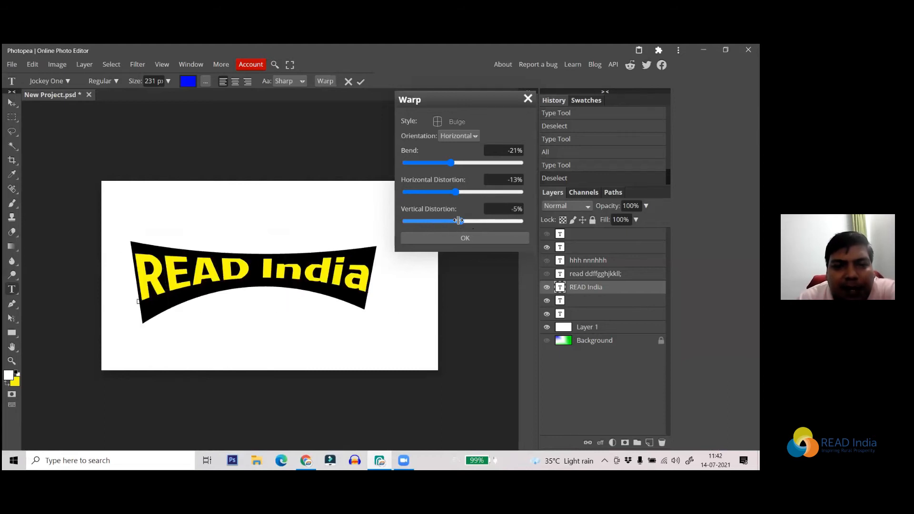
left_click(463, 193)
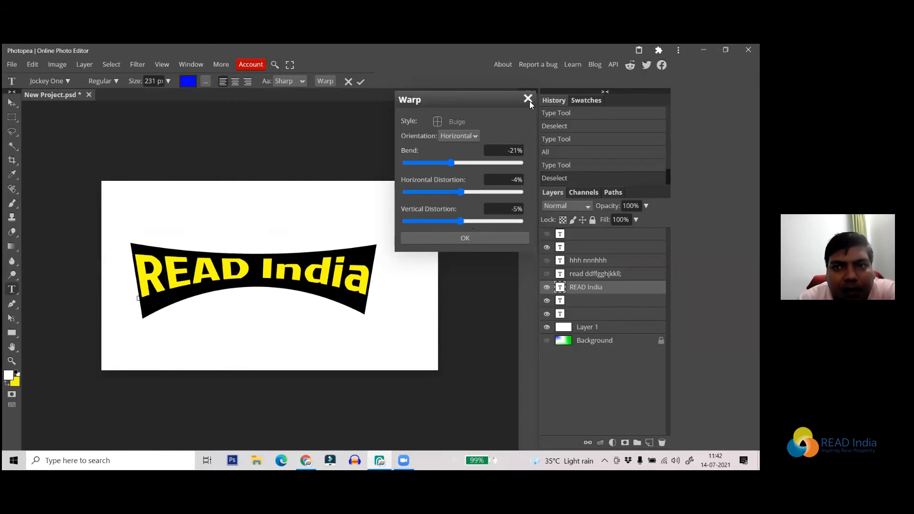
key("Escape")
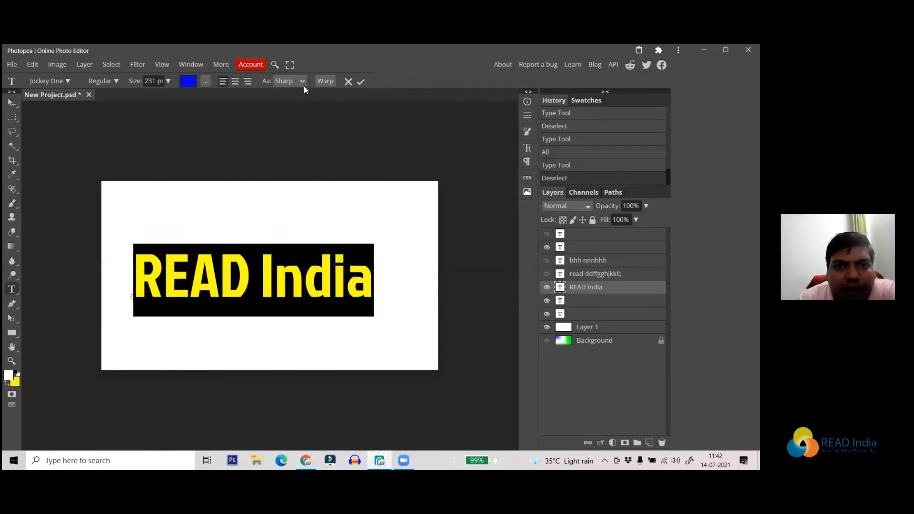
Warp the "READ India" text with the Bulge style, using a -18% bend, a -7% horizontal distortion and a slight positive vertical distortion.
left_click(324, 82)
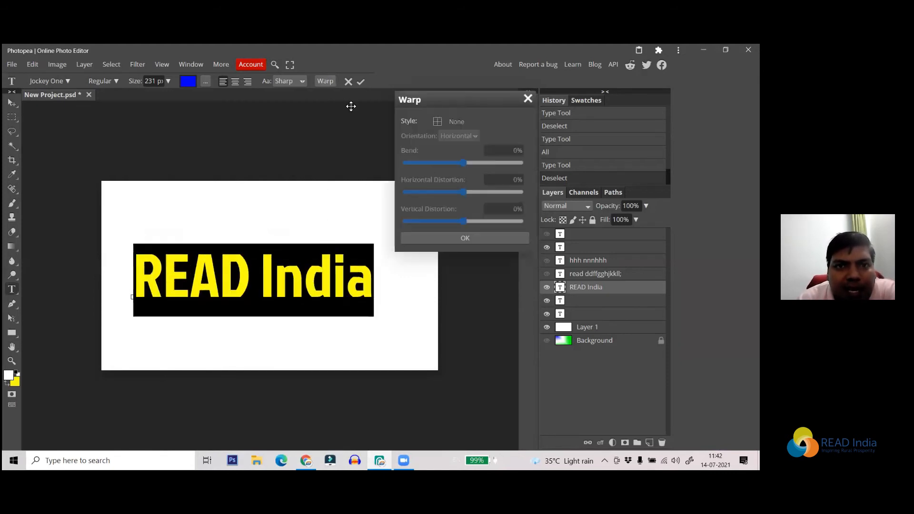
left_click(457, 122)
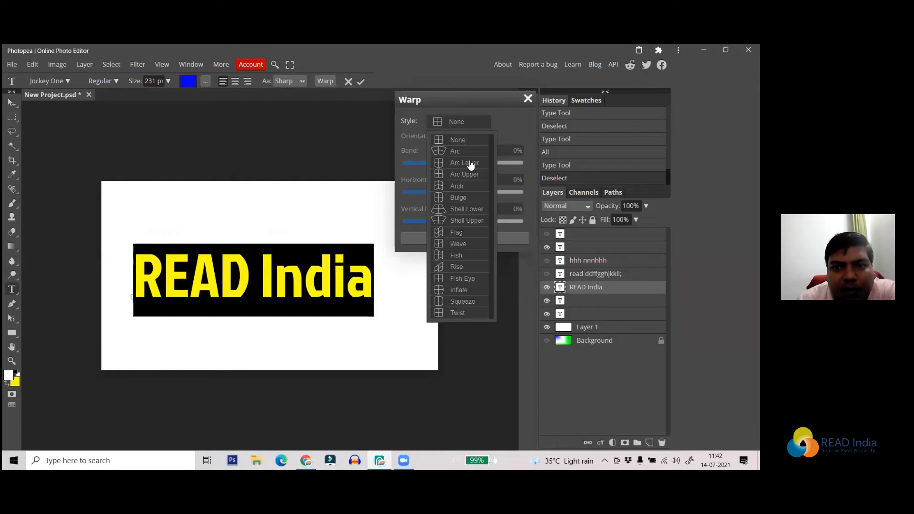
left_click(469, 197)
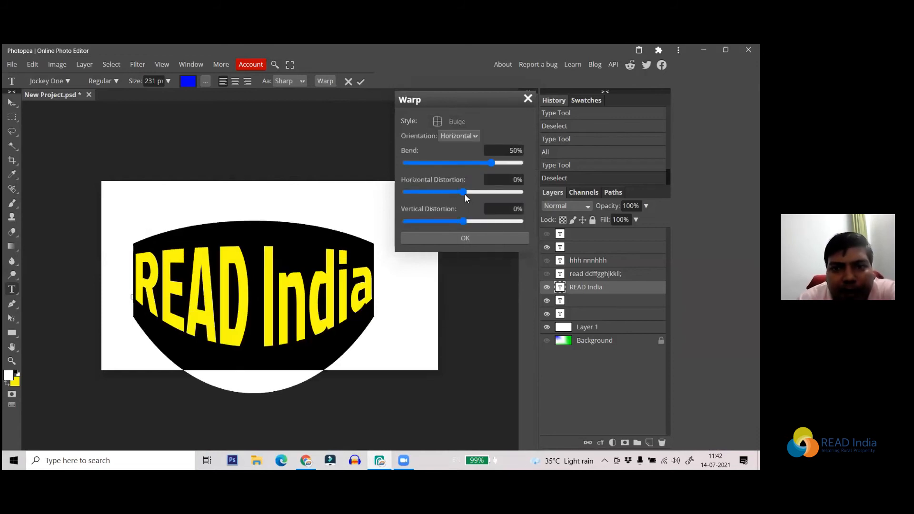
left_click_drag(469, 195, 458, 196)
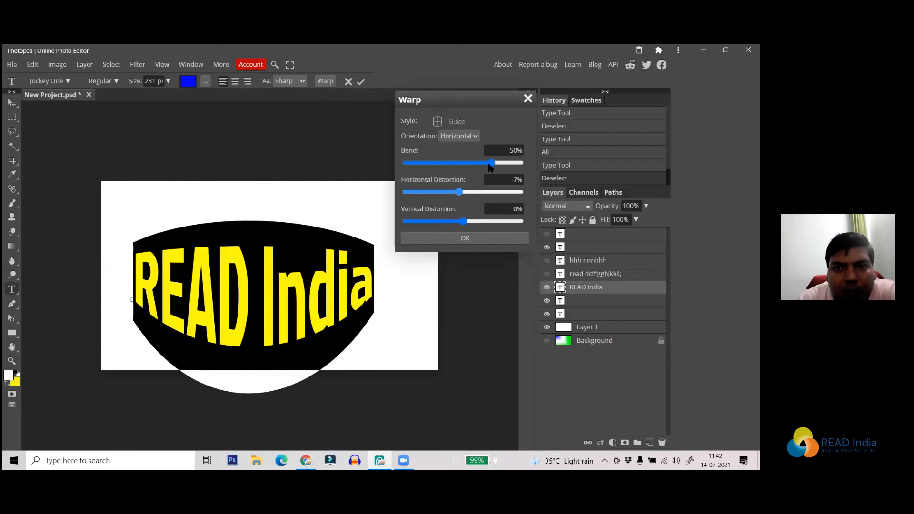
left_click_drag(489, 163, 477, 164)
left_click(453, 163)
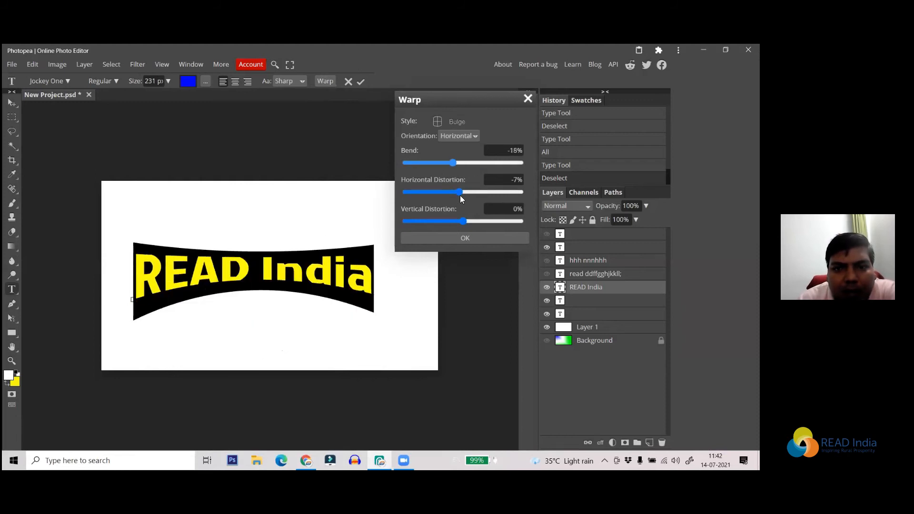
left_click_drag(465, 221, 466, 224)
left_click(465, 238)
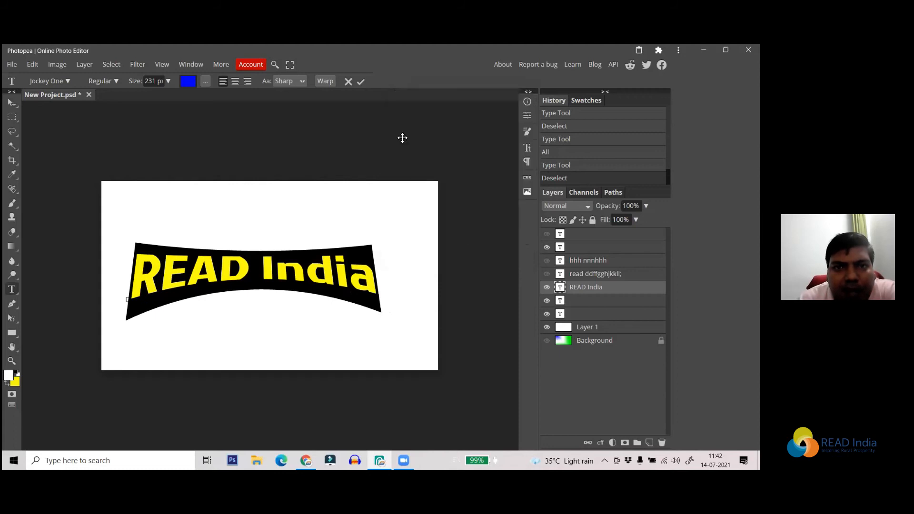
Commit the text edit and move the warped "READ India" text slightly to the right on the canvas.
left_click(358, 83)
left_click(12, 102)
left_click_drag(234, 267, 254, 264)
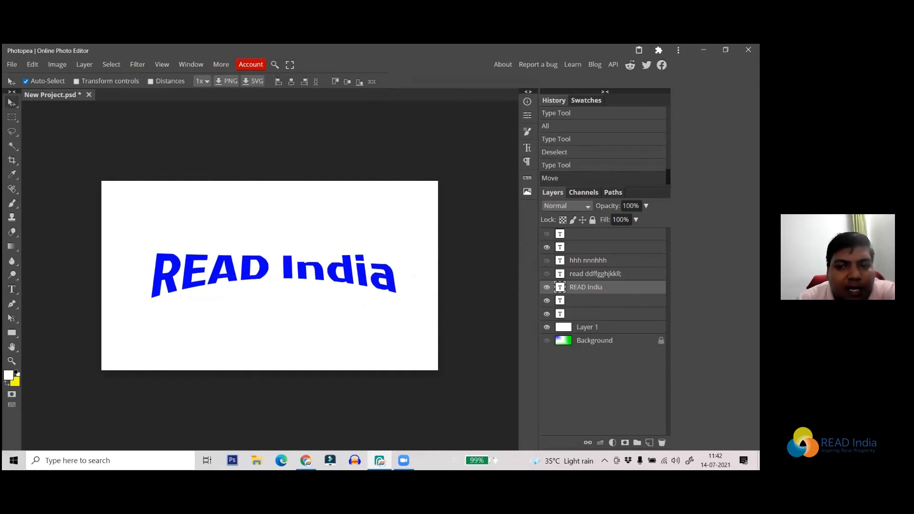
key("alt+Tab")
key("alt+Tab")
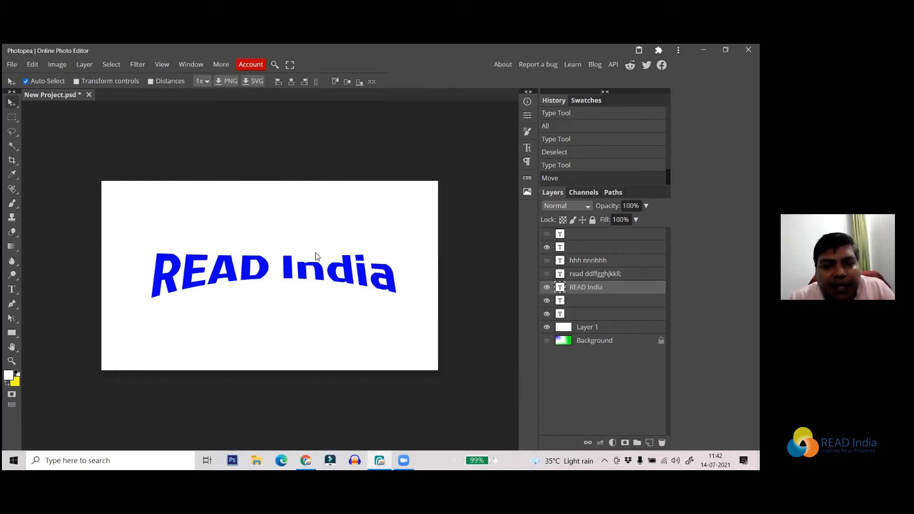
Examine the layer style options for the "READ India" layer, marking the entries from Stroke to Pattern Overlay with red annotations.
scroll(358, 289, "up", 1)
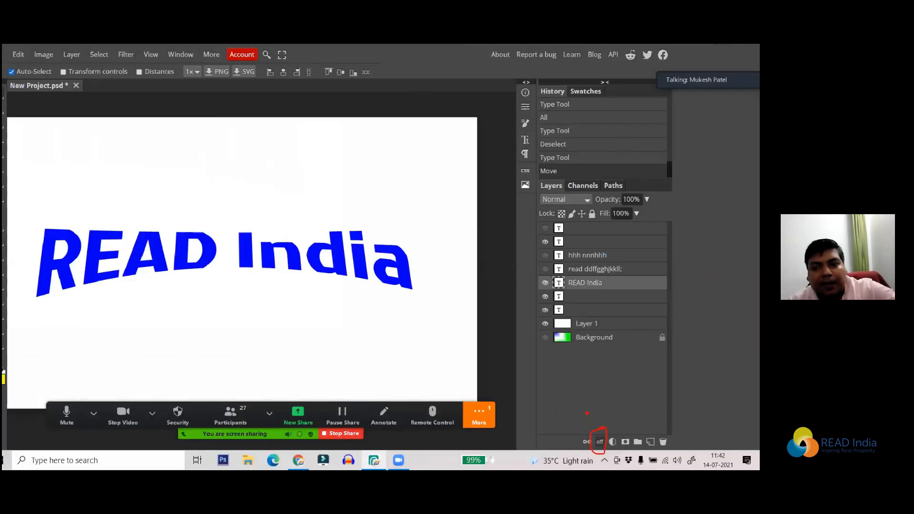
left_click(588, 414)
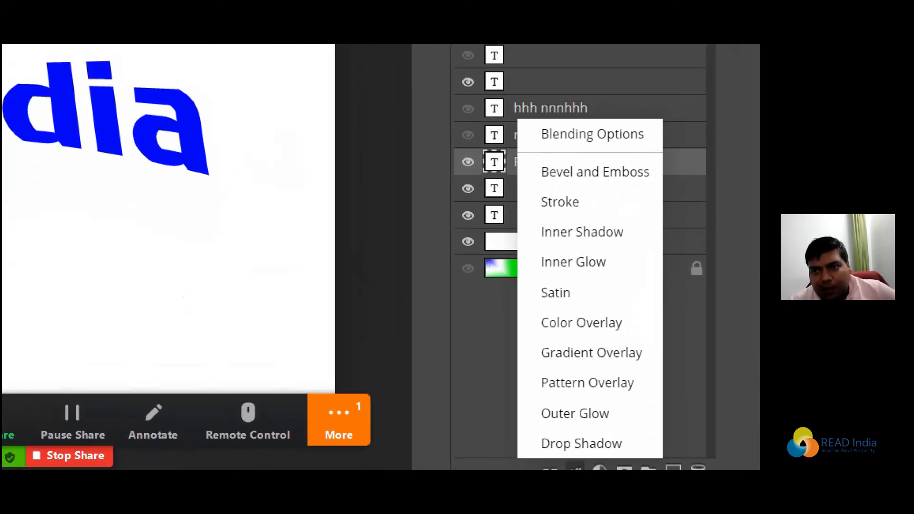
left_click_drag(580, 194, 586, 195)
mouse_move(542, 241)
left_mouse_down()
mouse_move(577, 241)
mouse_move(563, 253)
left_mouse_up()
mouse_move(560, 276)
left_mouse_down()
mouse_move(643, 284)
mouse_move(553, 298)
mouse_move(553, 270)
mouse_move(555, 313)
left_mouse_up()
mouse_move(601, 333)
left_mouse_down()
mouse_move(555, 331)
mouse_move(572, 357)
mouse_move(646, 356)
mouse_move(658, 327)
mouse_move(562, 318)
left_mouse_up()
mouse_move(598, 357)
left_mouse_down()
mouse_move(562, 363)
mouse_move(595, 383)
mouse_move(682, 376)
mouse_move(614, 364)
mouse_move(588, 381)
mouse_move(571, 413)
mouse_move(651, 416)
mouse_move(621, 376)
left_mouse_up()
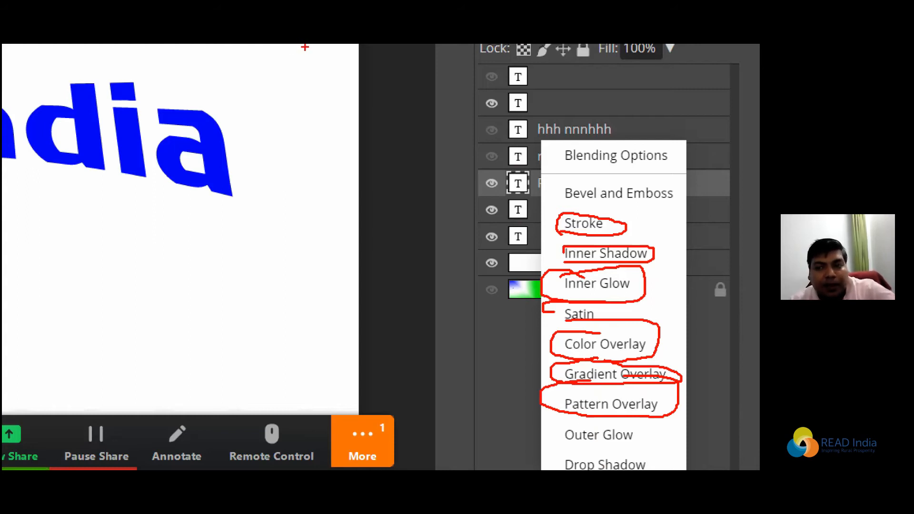
key("Escape")
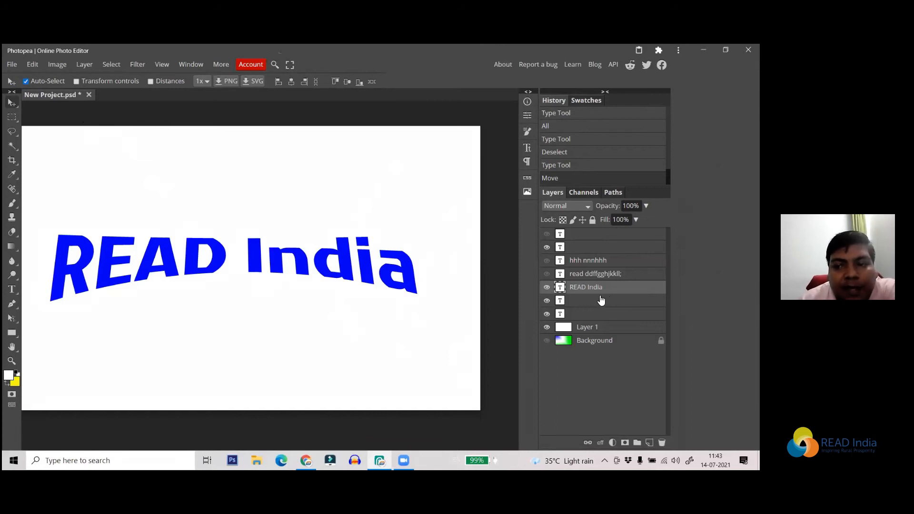
Delete the four unneeded text layers above the "READ India" layer.
left_click(574, 275)
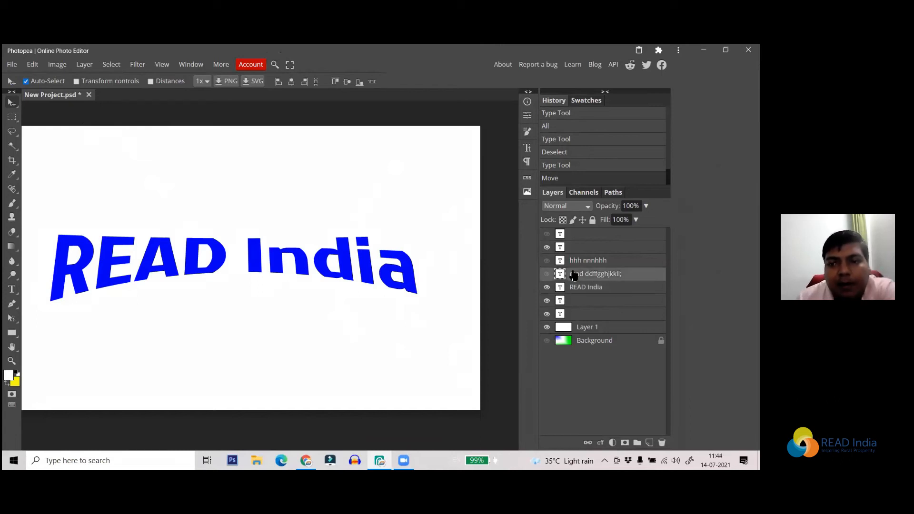
left_click(595, 239, "shift")
key("Delete")
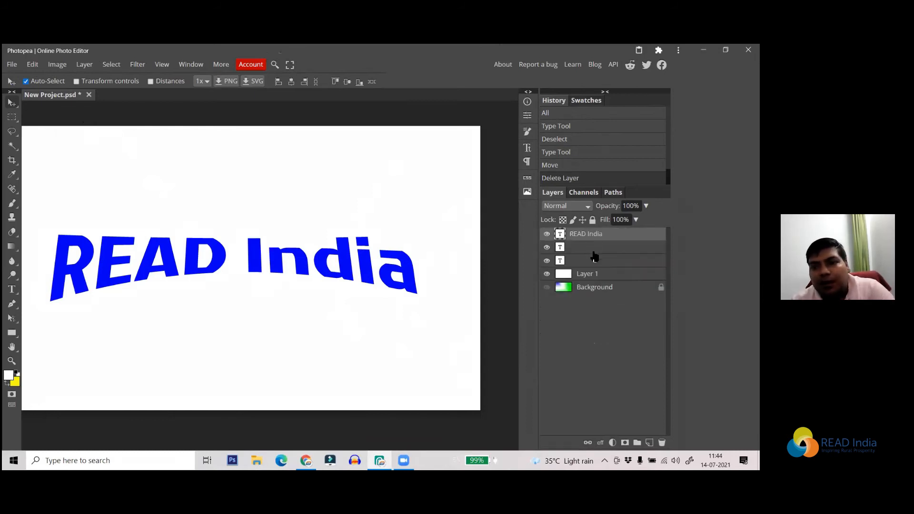
Delete the two empty text layers between the "READ India" layer and Layer 1.
left_click(586, 250)
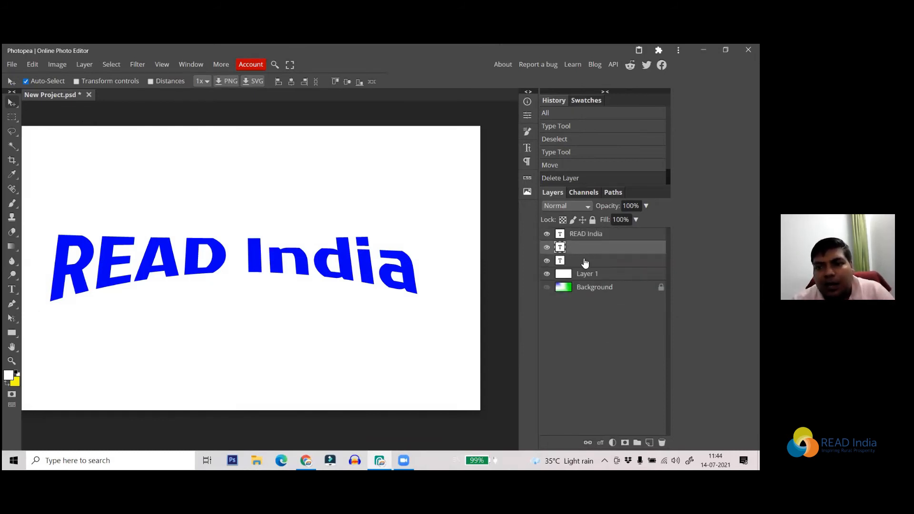
left_click(586, 260)
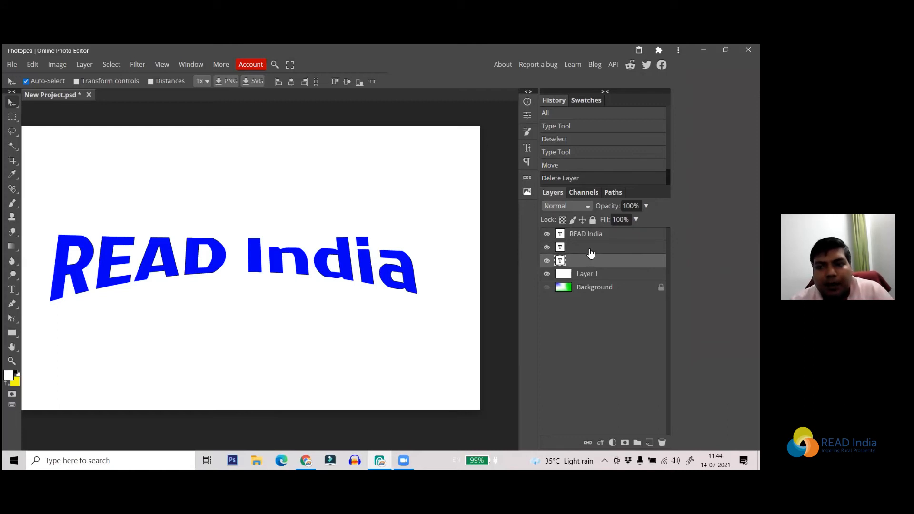
left_click(590, 249)
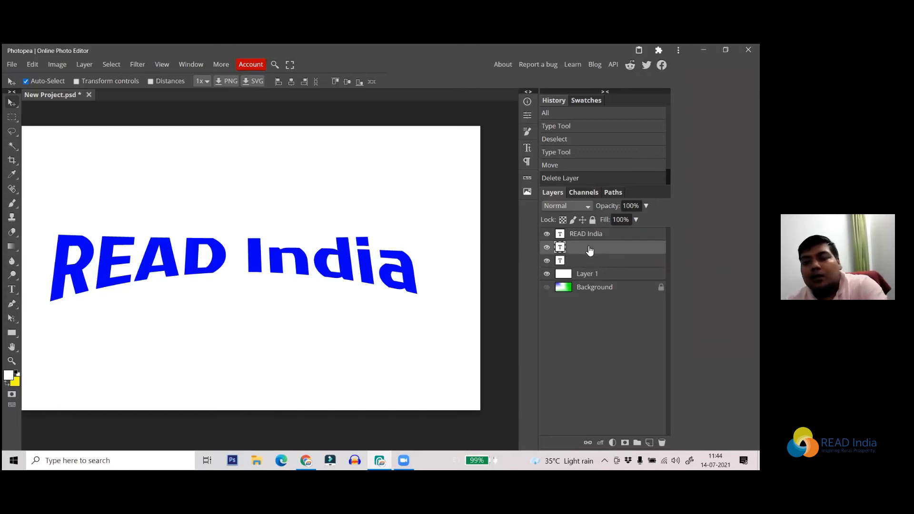
key("Delete")
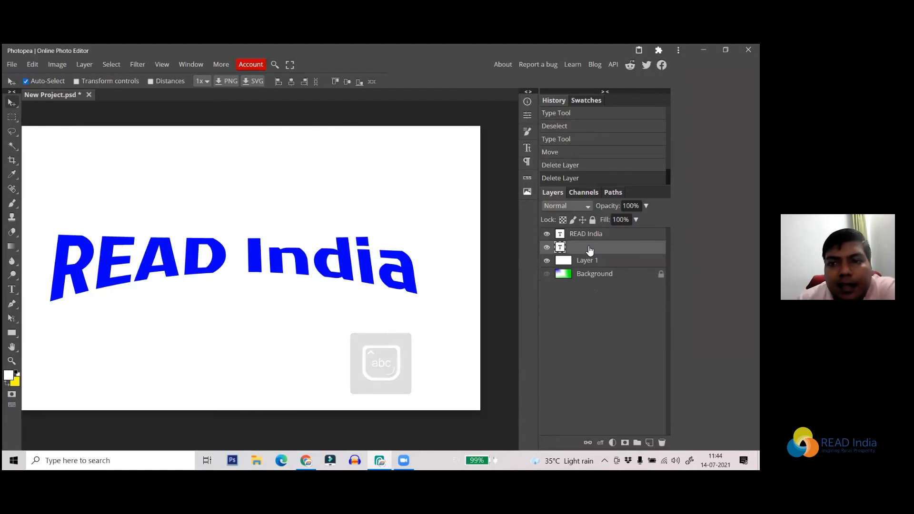
key("Delete")
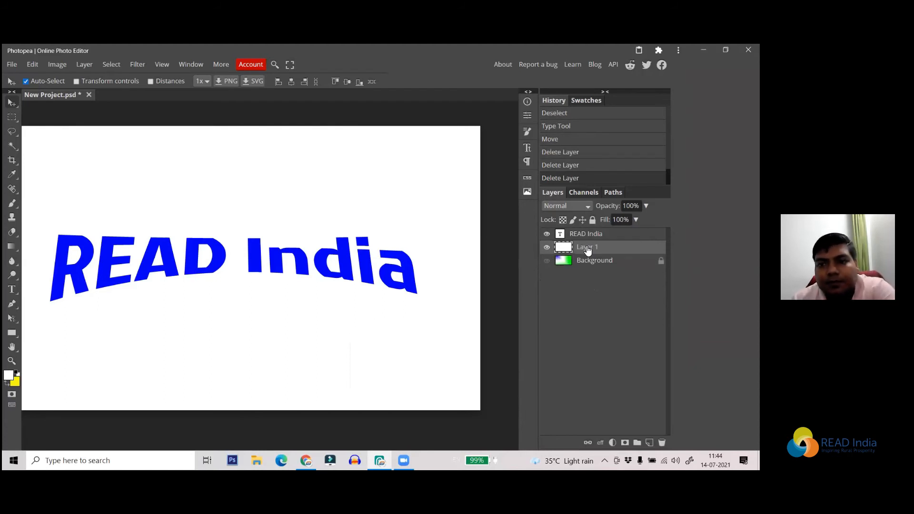
left_click(600, 444)
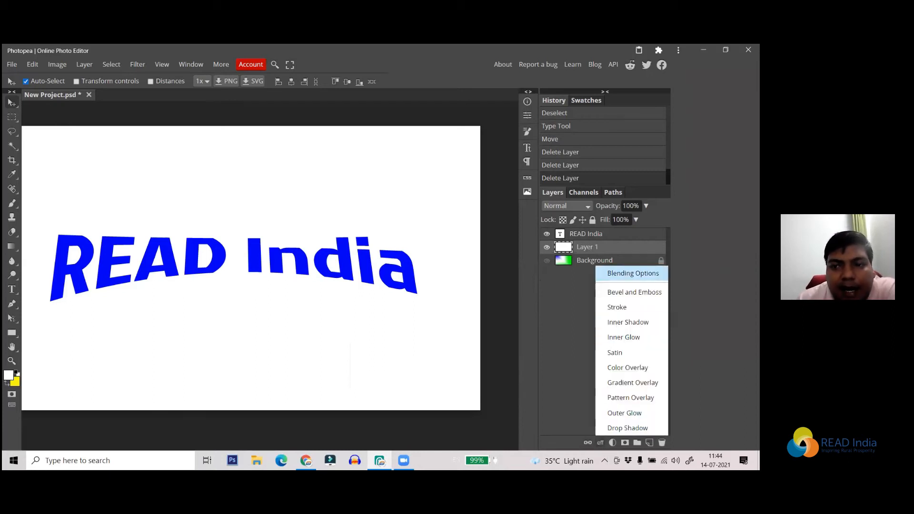
left_click(633, 273)
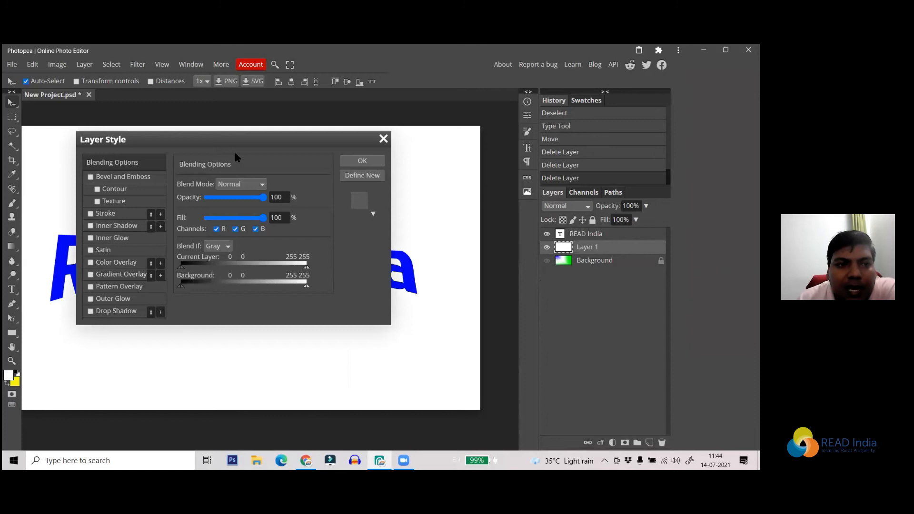
left_click_drag(233, 141, 533, 155)
left_click_drag(479, 149, 596, 147)
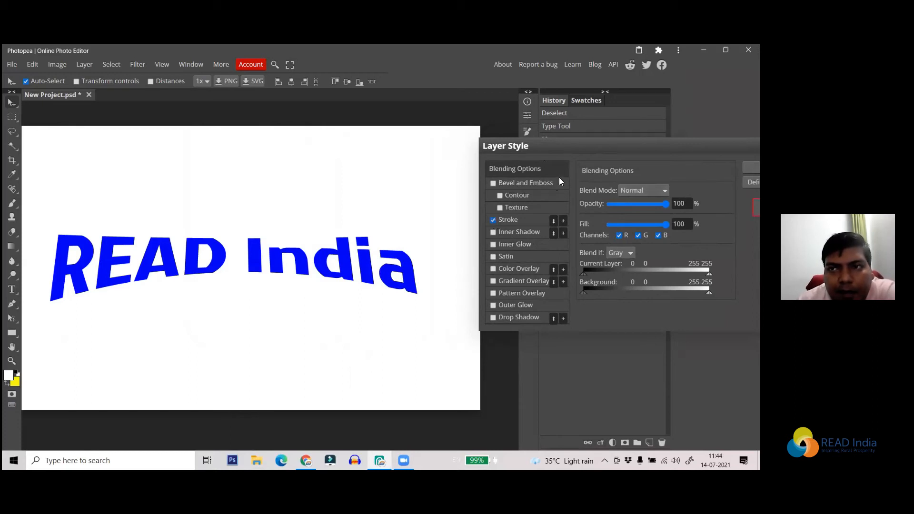
left_click_drag(607, 151, 437, 158)
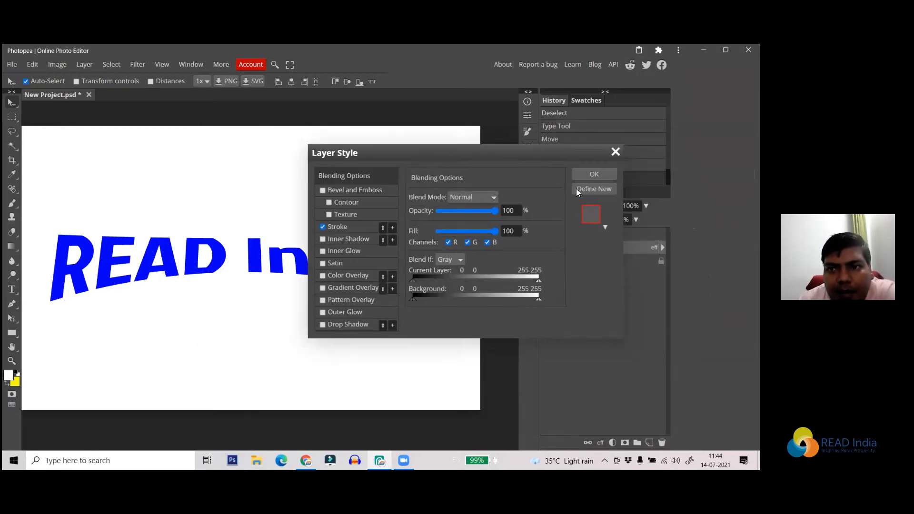
left_click(616, 152)
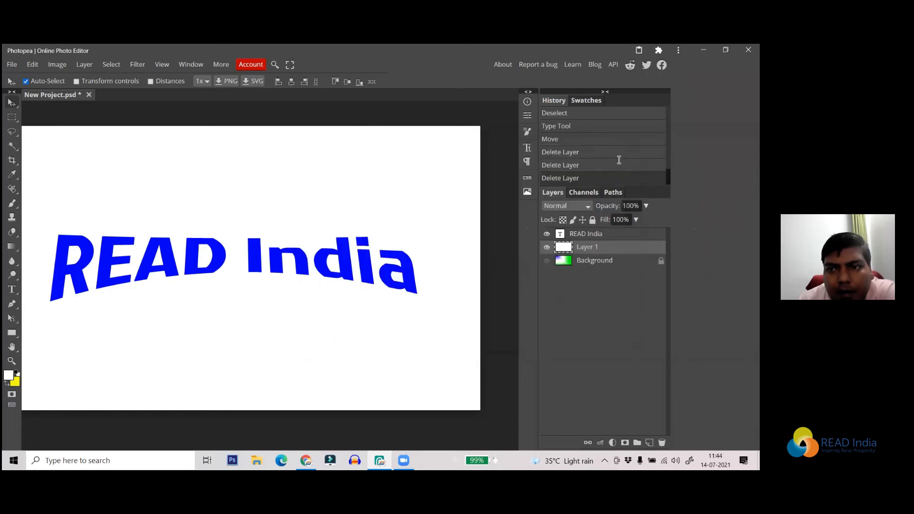
left_click(600, 443)
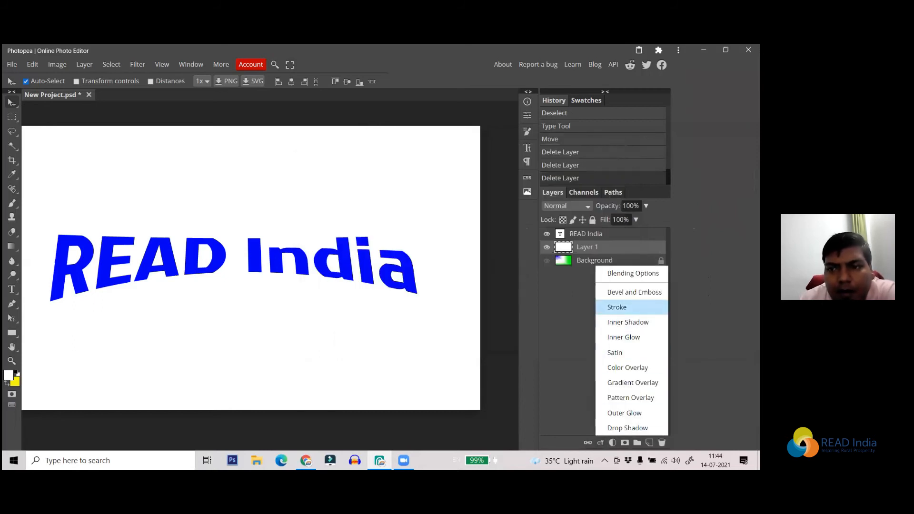
left_click(619, 307)
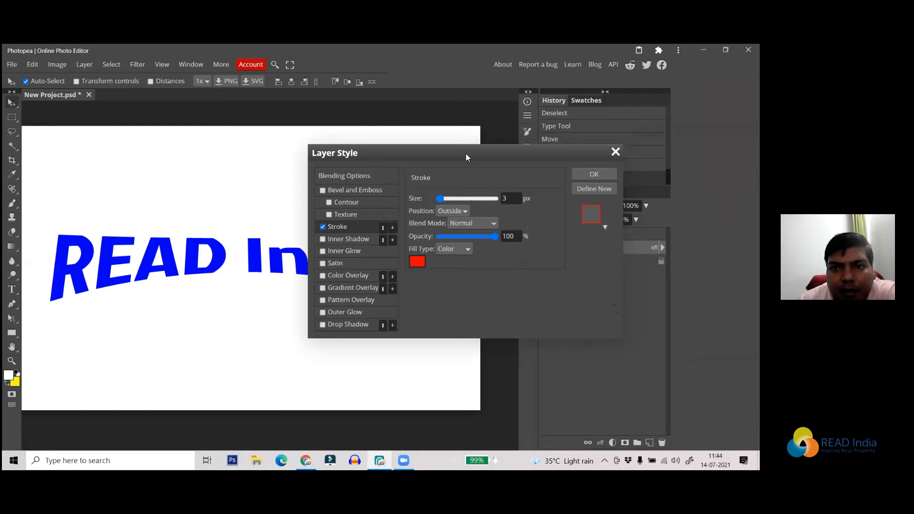
left_click_drag(448, 150, 457, 283)
left_click(624, 282)
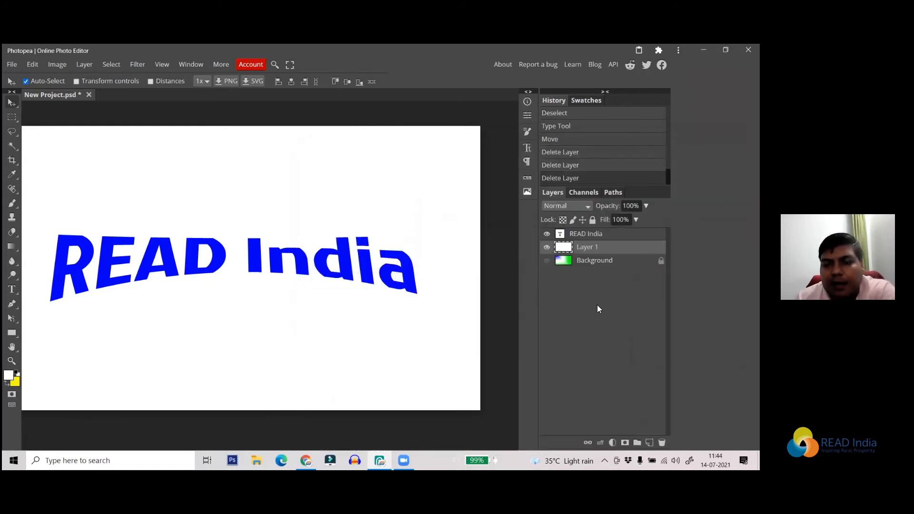
key("Delete")
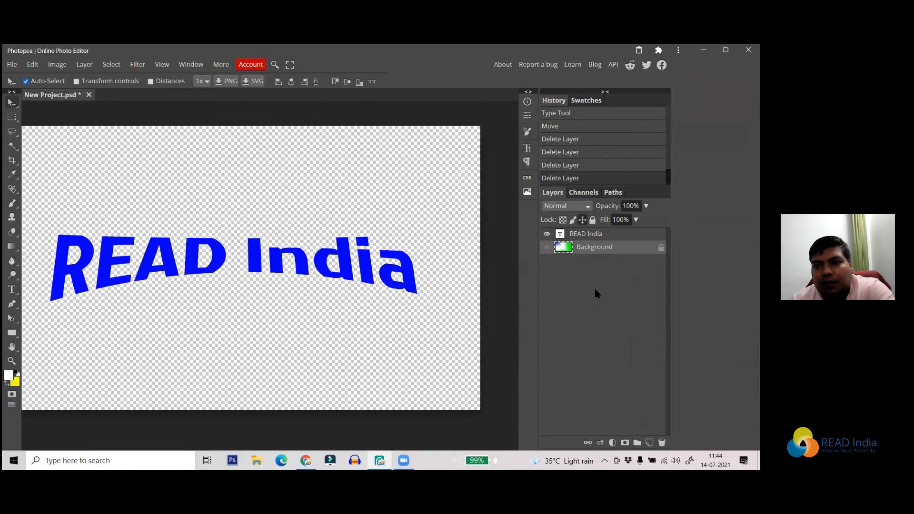
left_click(582, 235)
key("ctrl+z")
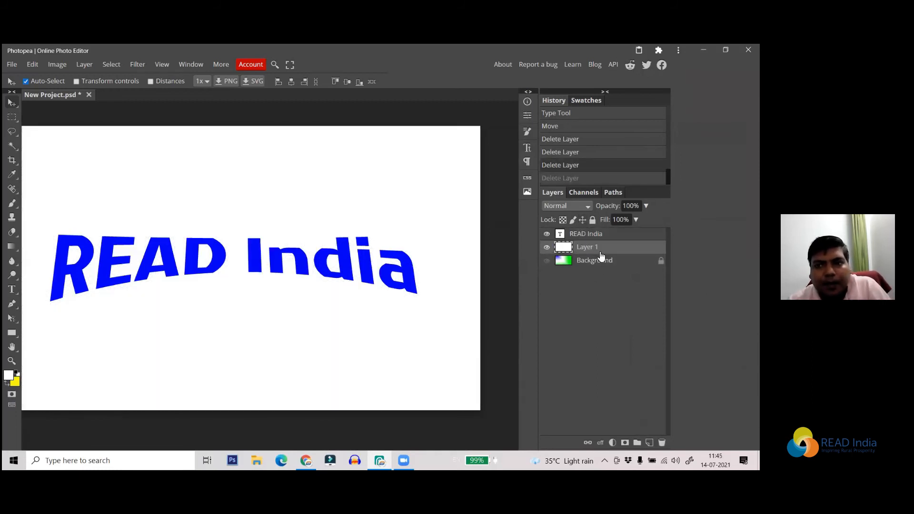
Add a stroke effect to the "READ India" text layer and create two additional strokes in its layer style.
left_click(601, 443)
left_click(611, 276)
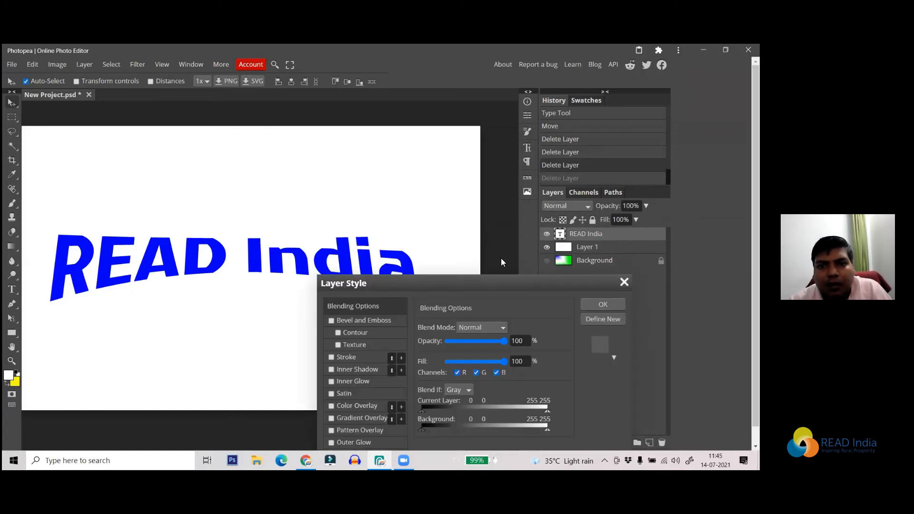
mouse_move(469, 285)
left_mouse_down()
mouse_move(533, 206)
mouse_move(554, 148)
left_mouse_up()
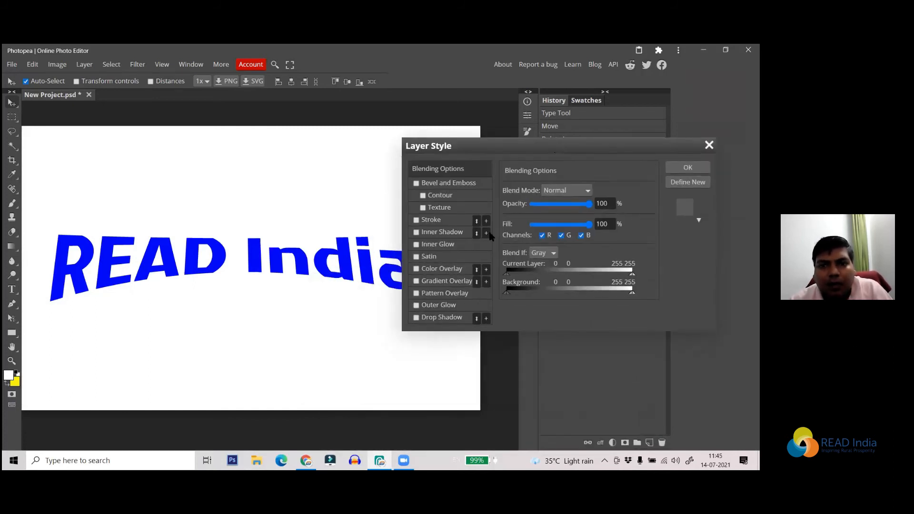
left_click(436, 221)
left_click_drag(495, 150, 525, 139)
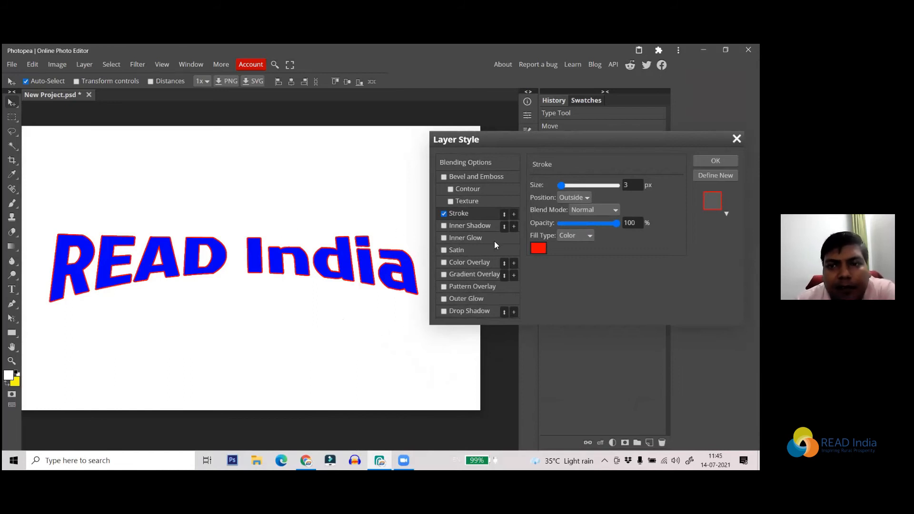
left_click(513, 214)
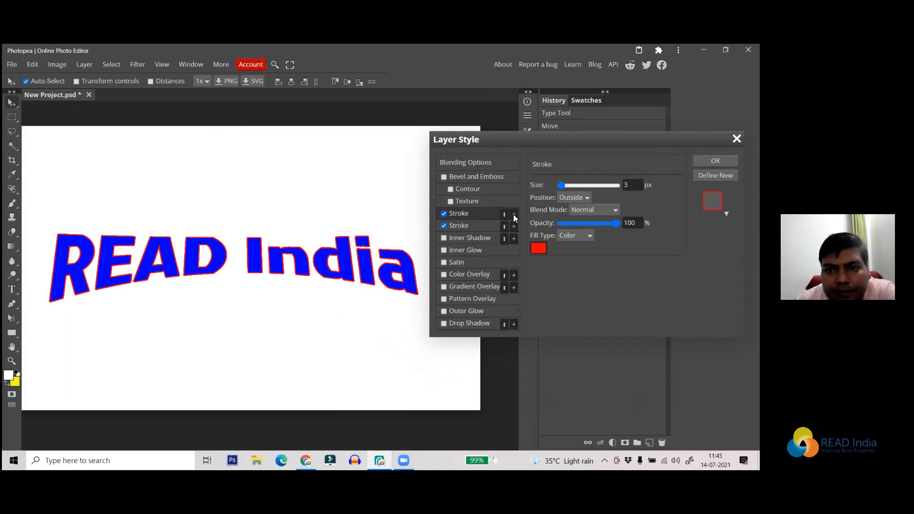
left_click(513, 214)
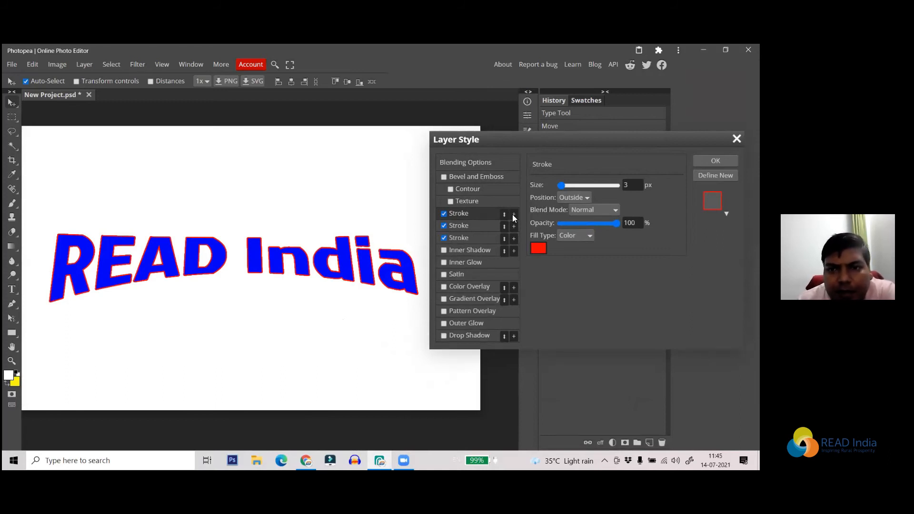
Try sizes of 1, 5 and 2 px for the topmost stroke.
left_click(474, 227)
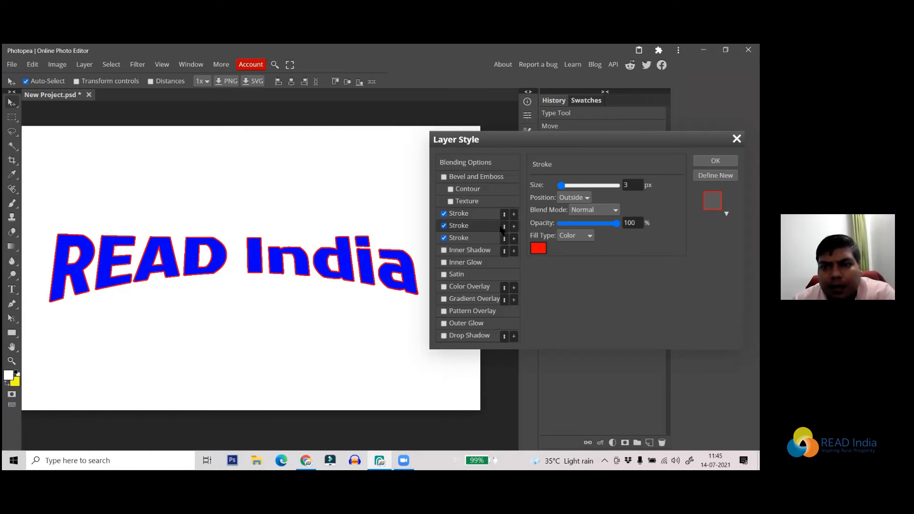
key("ctrl+z")
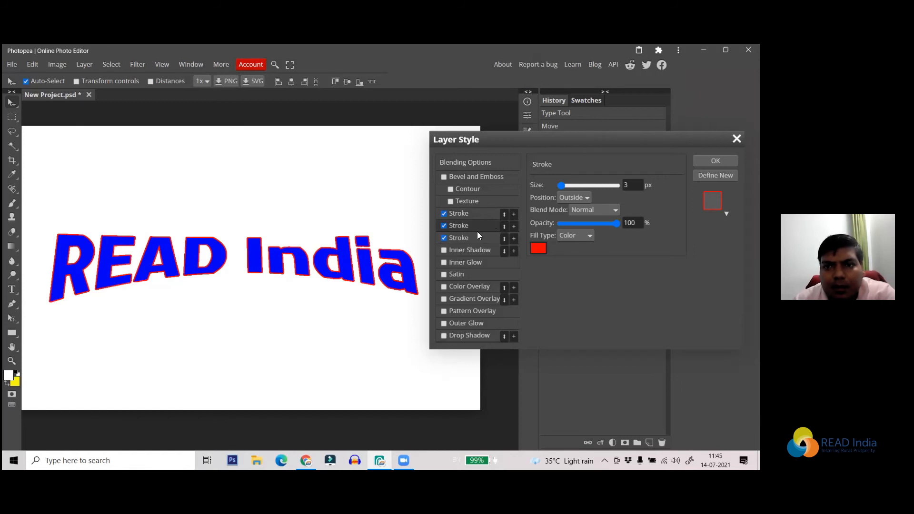
left_click(475, 215)
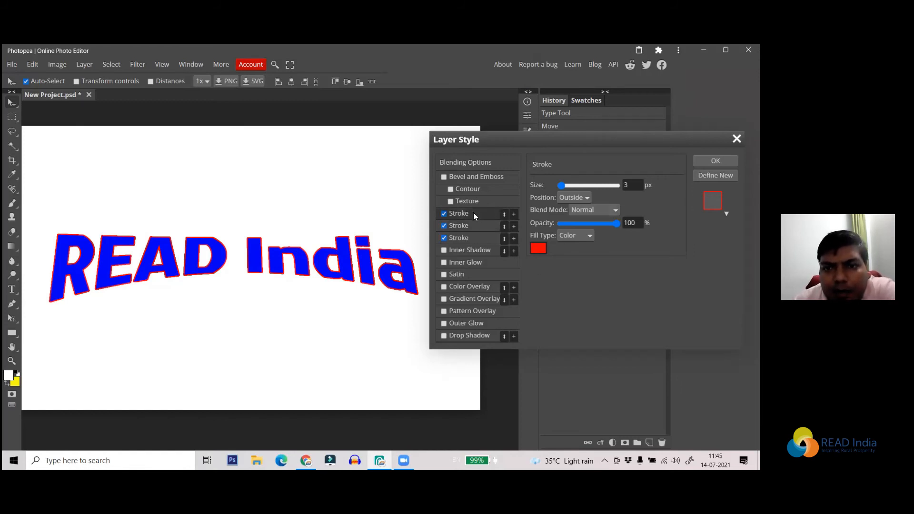
left_click_drag(564, 183, 559, 184)
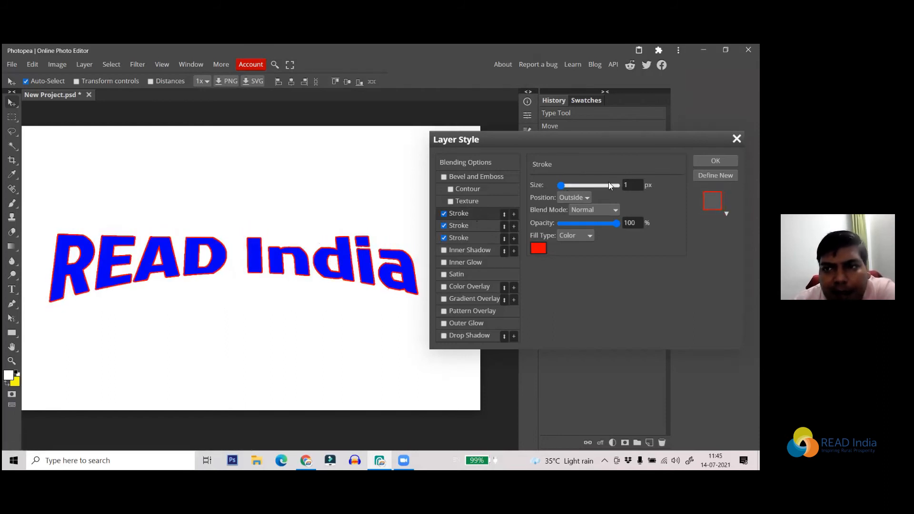
left_click(632, 185)
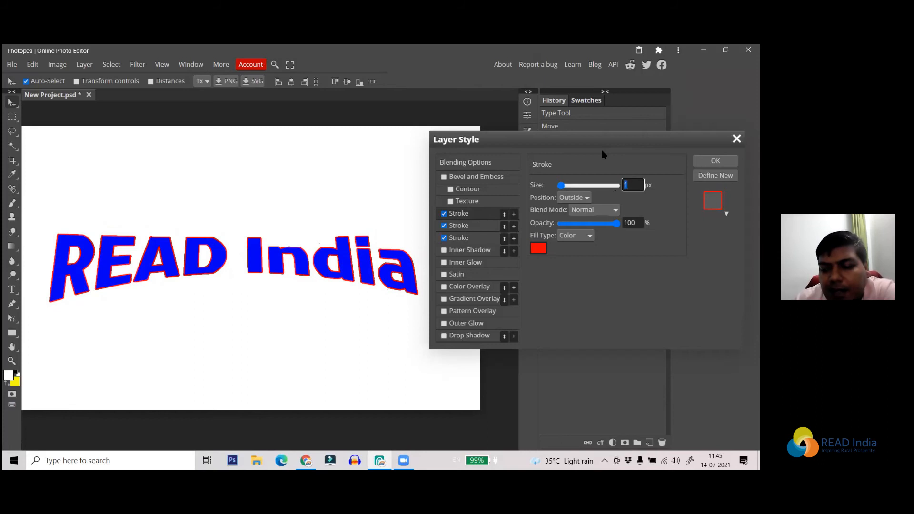
type("5")
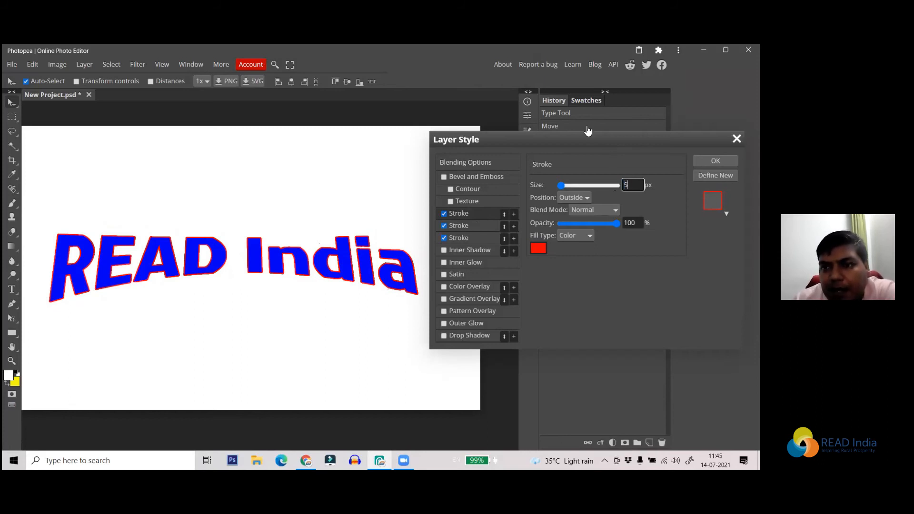
left_click_drag(561, 185, 561, 185)
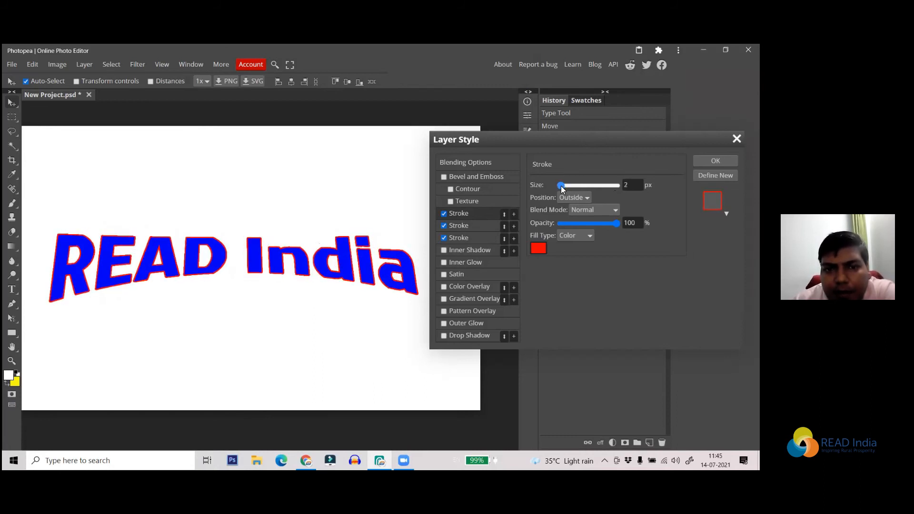
Change the topmost stroke's colour to a bright green after trying yellow and a darker green.
left_click(544, 250)
left_click_drag(282, 141, 683, 160)
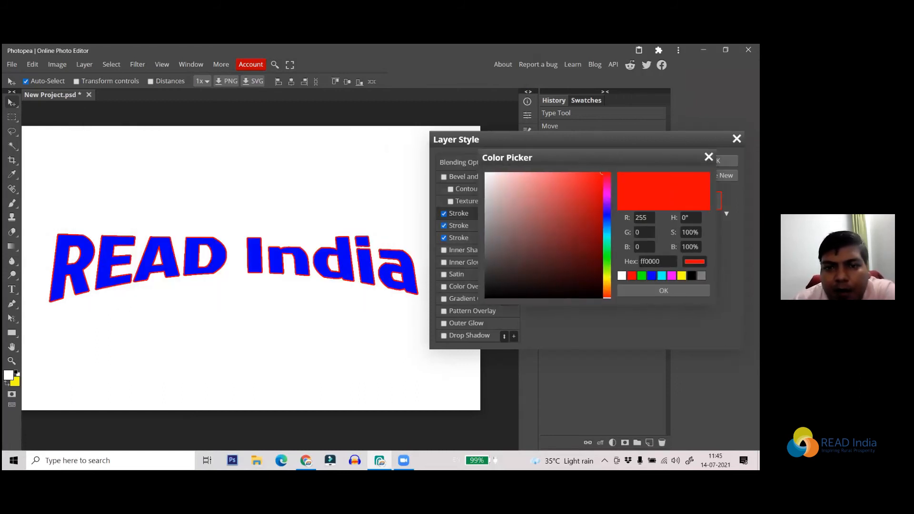
left_click(682, 276)
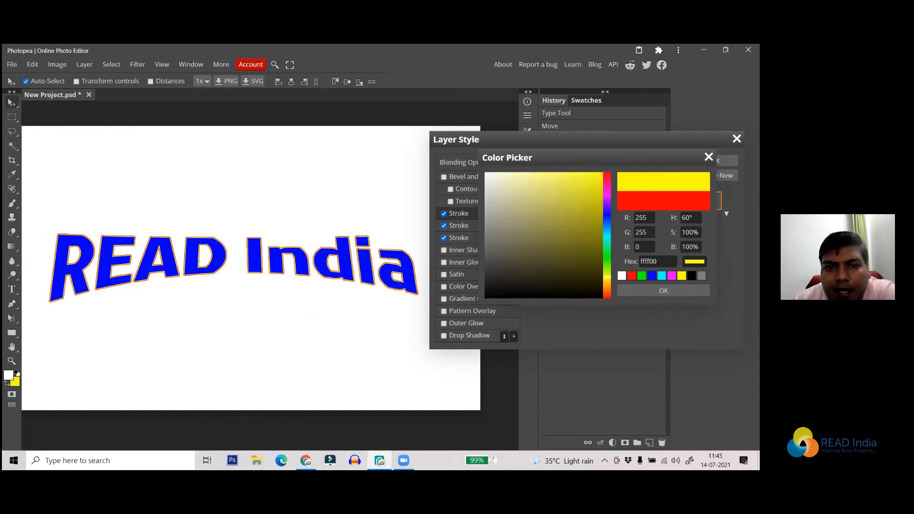
left_click(641, 275)
left_click(574, 201)
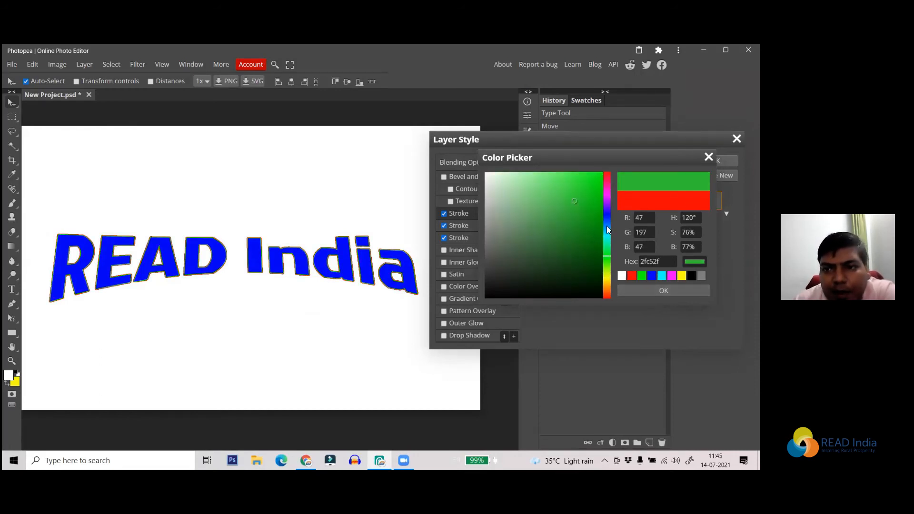
left_click(593, 181)
left_click(663, 290)
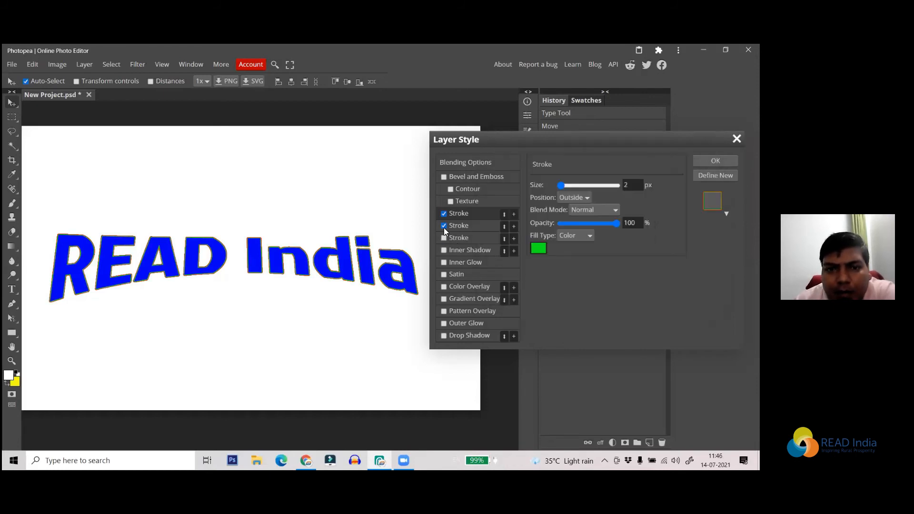
Turn off the two additional strokes and set the green stroke's size to 10 px.
left_click(443, 225)
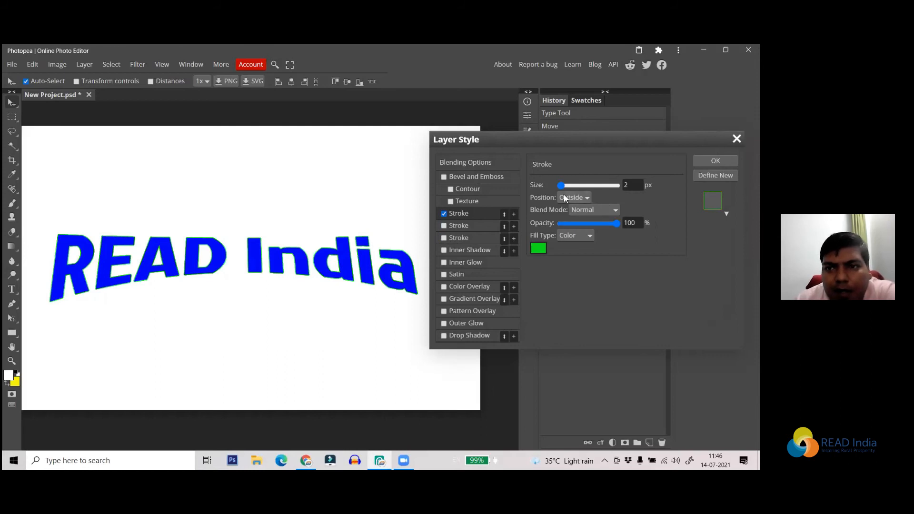
left_click_drag(561, 186, 563, 185)
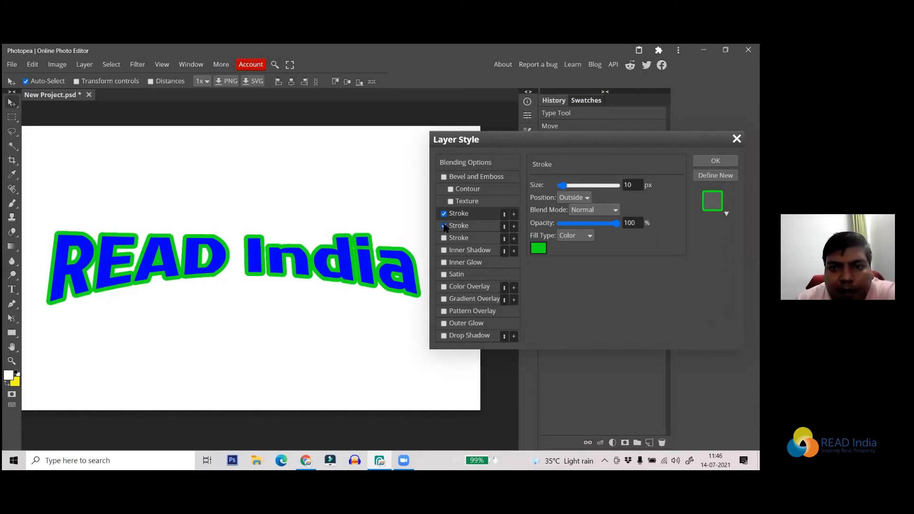
Turn the second stroke back on and set its size to 14 px to outline the green stroke in red.
left_click(482, 228)
mouse_move(562, 185)
left_mouse_down()
mouse_move(570, 183)
mouse_move(562, 186)
left_mouse_up()
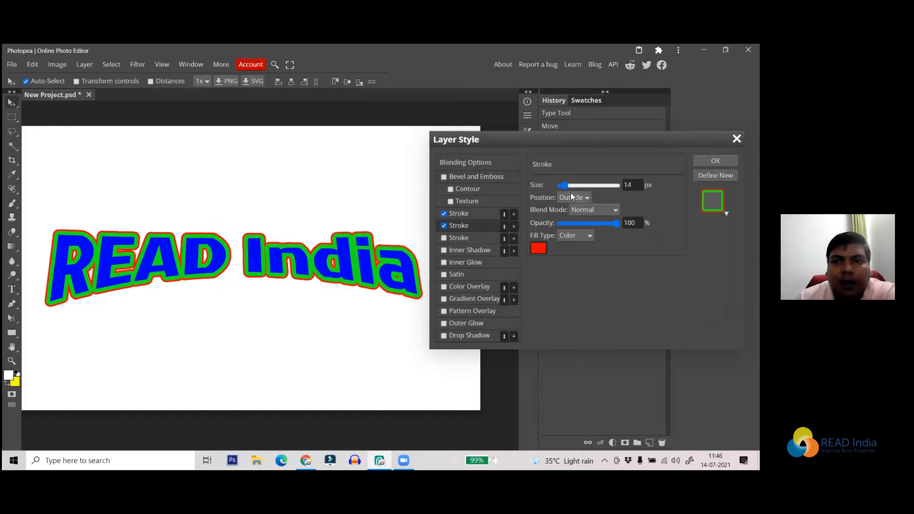
left_click_drag(569, 187, 565, 186)
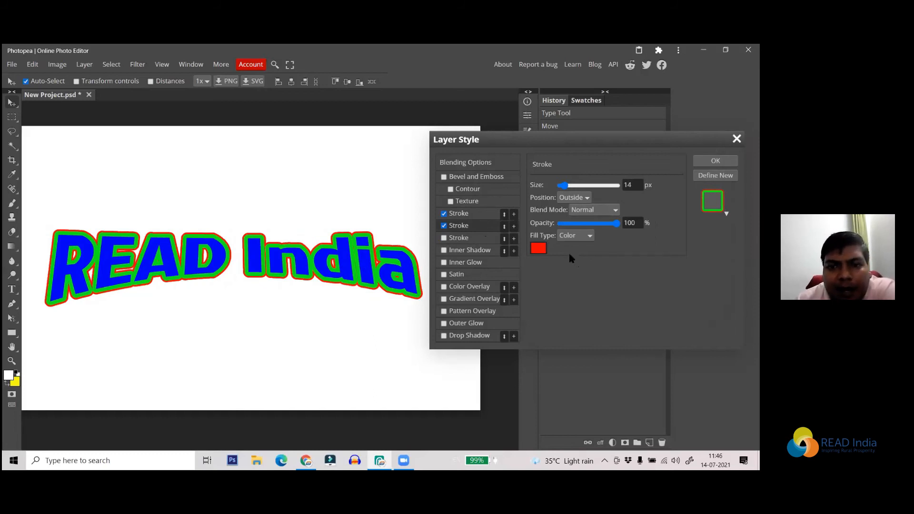
Add a drop shadow to the READ India text with angle 96°, distance 58 px, spread 18% and size 44 px.
left_click(465, 335)
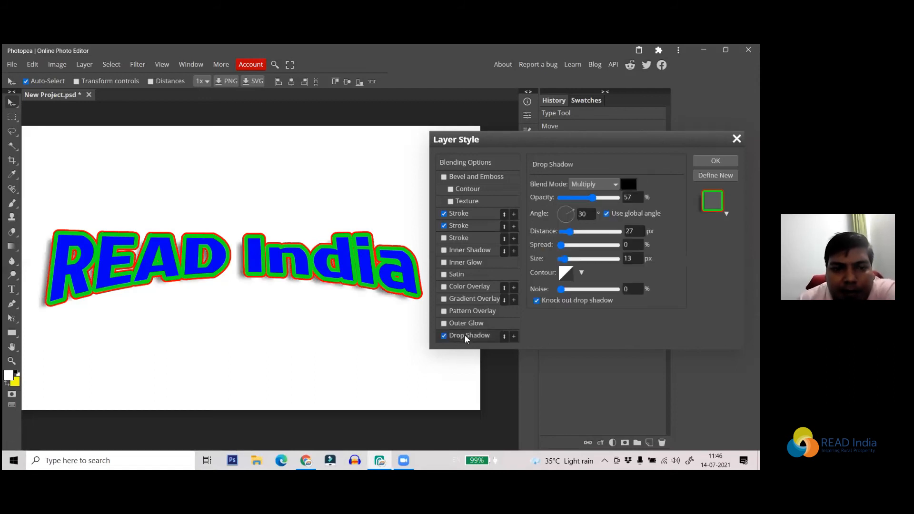
left_click_drag(571, 232, 579, 232)
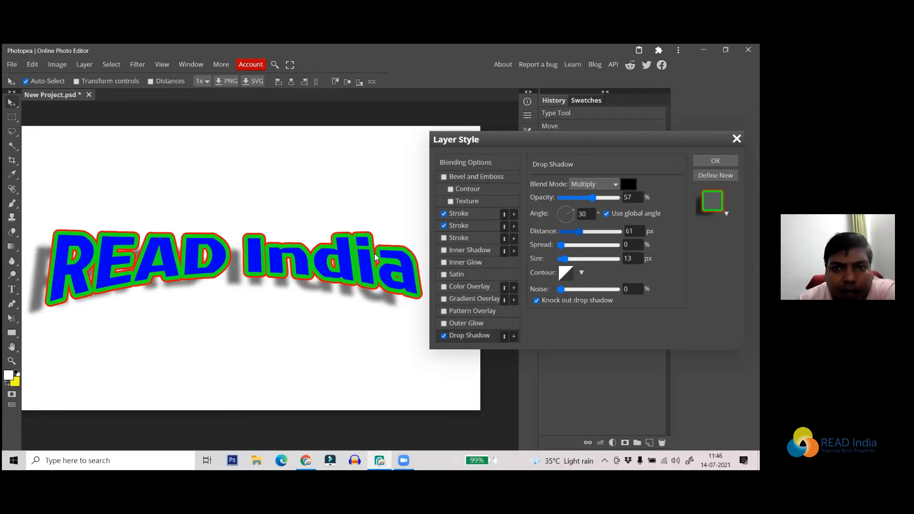
scroll(352, 257, "down", 1)
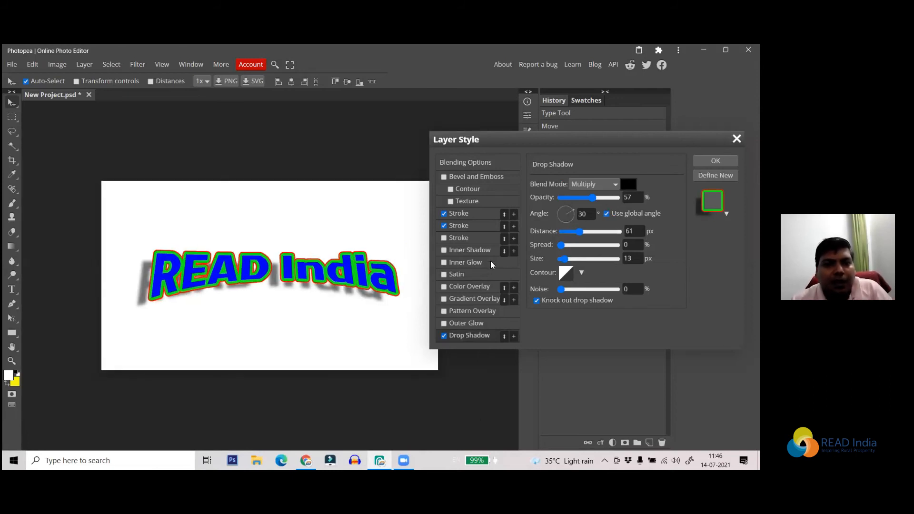
mouse_move(588, 231)
left_mouse_down()
mouse_move(619, 231)
mouse_move(576, 213)
mouse_move(582, 232)
mouse_move(565, 206)
mouse_move(580, 233)
mouse_move(569, 245)
mouse_move(582, 247)
mouse_move(576, 259)
mouse_move(585, 258)
mouse_move(573, 258)
mouse_move(569, 245)
mouse_move(590, 236)
mouse_move(576, 238)
left_mouse_up()
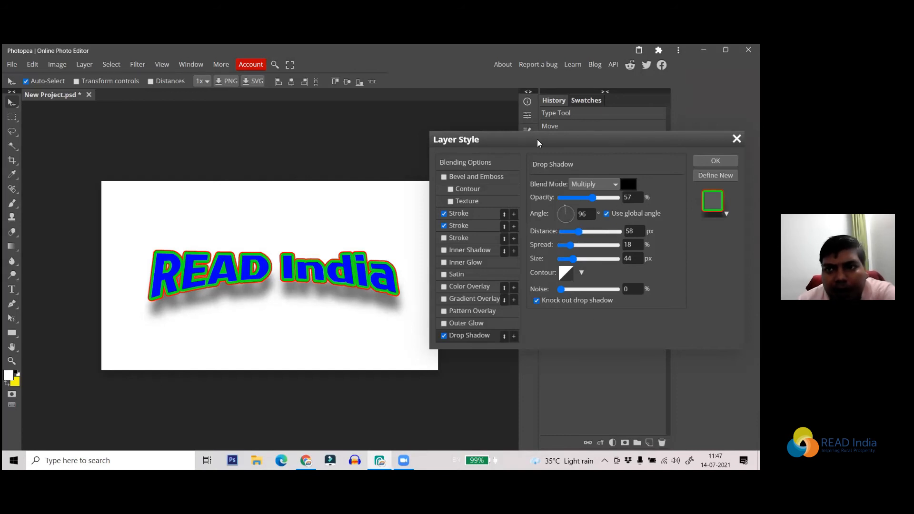
left_click_drag(537, 139, 350, 139)
left_click(518, 159)
Hide the gradient Background layer and select Layer 1, keeping it visible beneath the text.
left_click(547, 260)
left_click(547, 247)
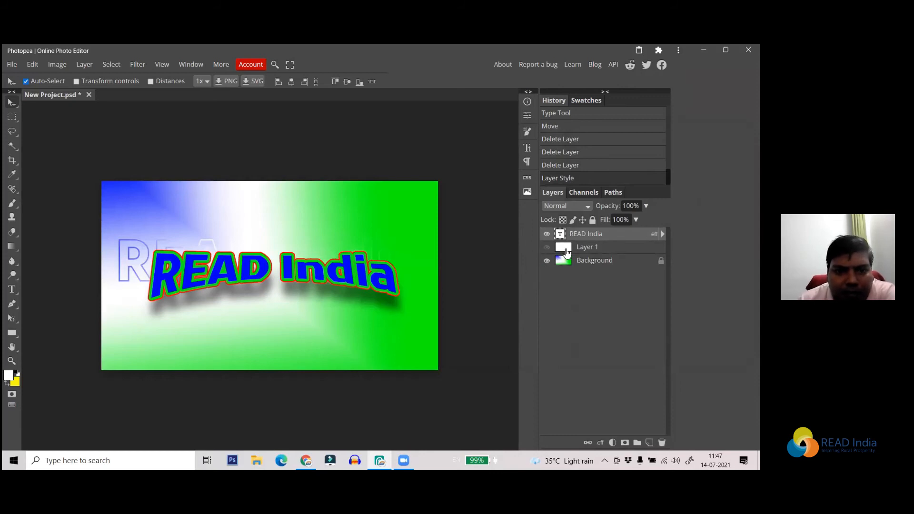
left_click(546, 261)
left_click(571, 250)
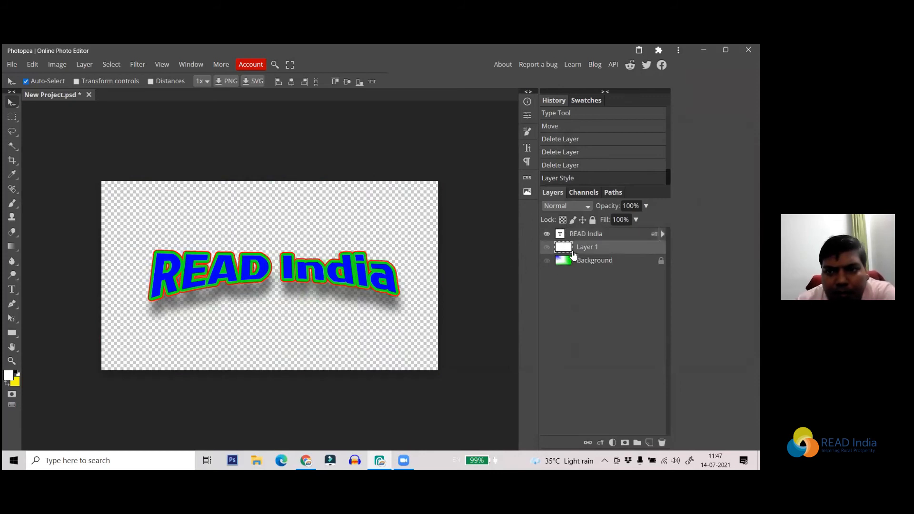
left_click(547, 247)
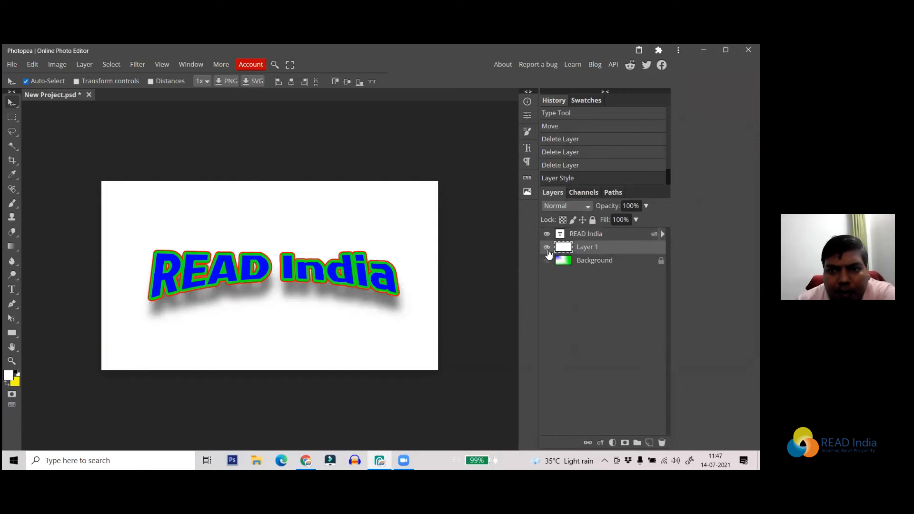
Swap the foreground and background colours and fill Layer 1 with the yellow f8fa06.
left_click(16, 382)
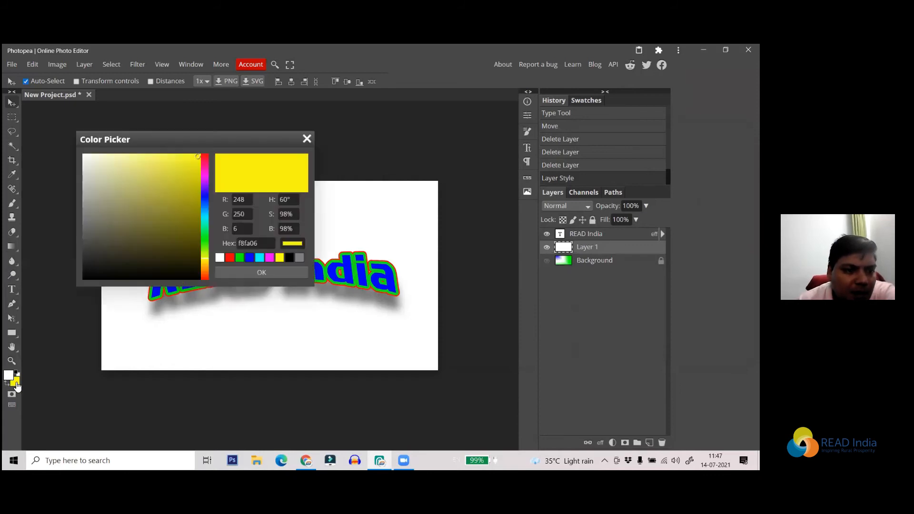
left_click(307, 139)
key("x")
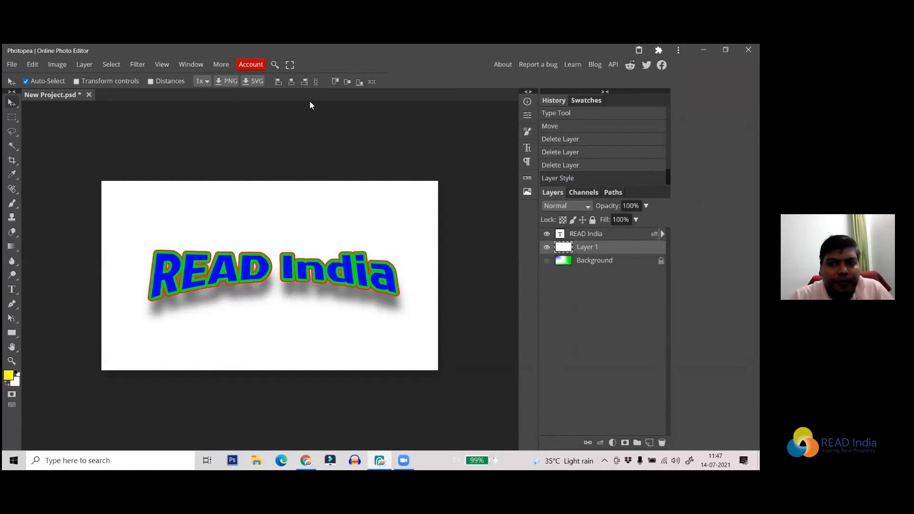
key("alt+BackSpace")
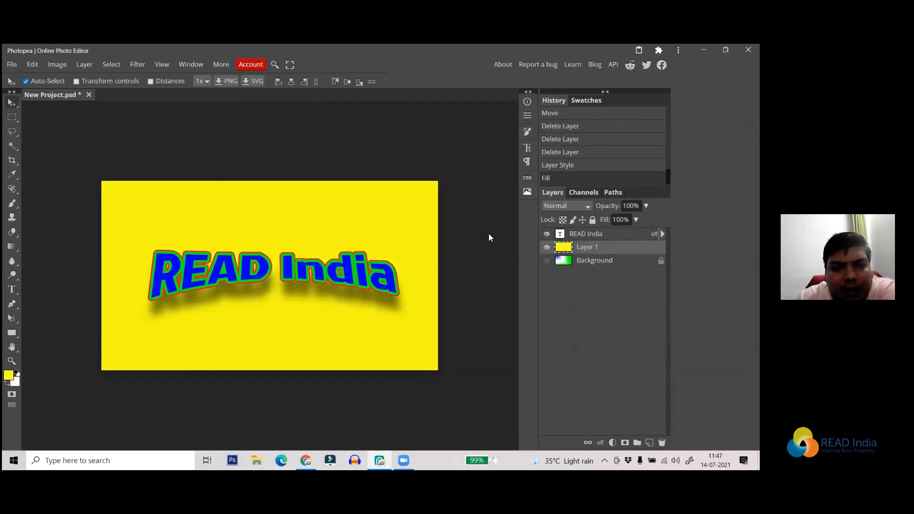
left_click(599, 445)
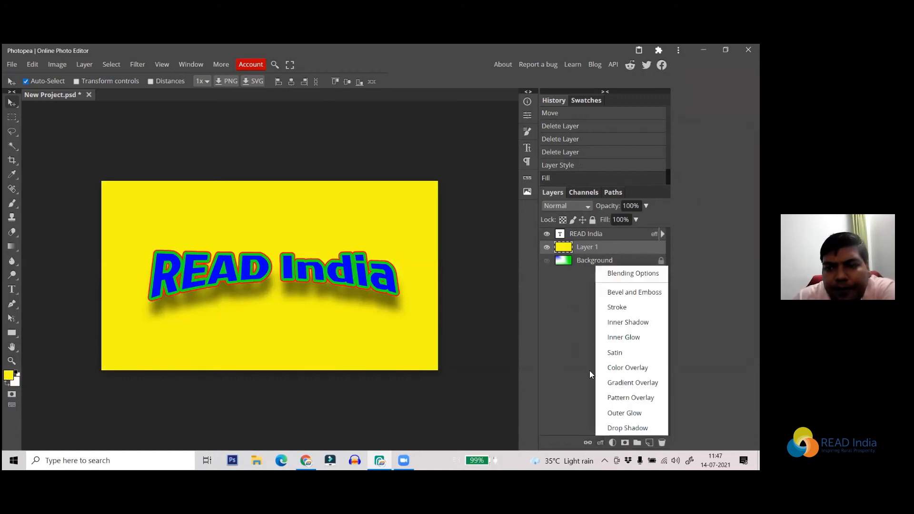
left_click(607, 272)
left_click_drag(415, 140, 604, 105)
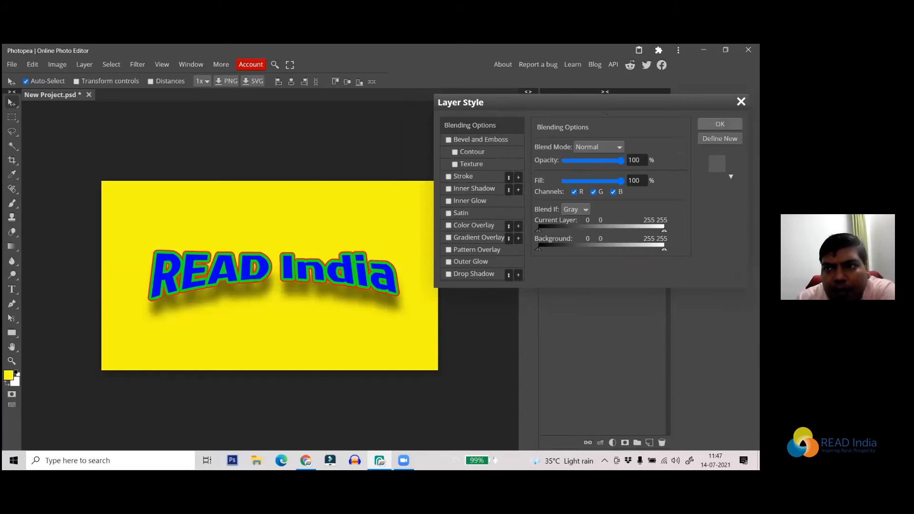
key("Escape")
Reopen the READ India layer's style and set the green stroke's size to 6 px and the drop shadow's distance to 47 px.
left_click(599, 232)
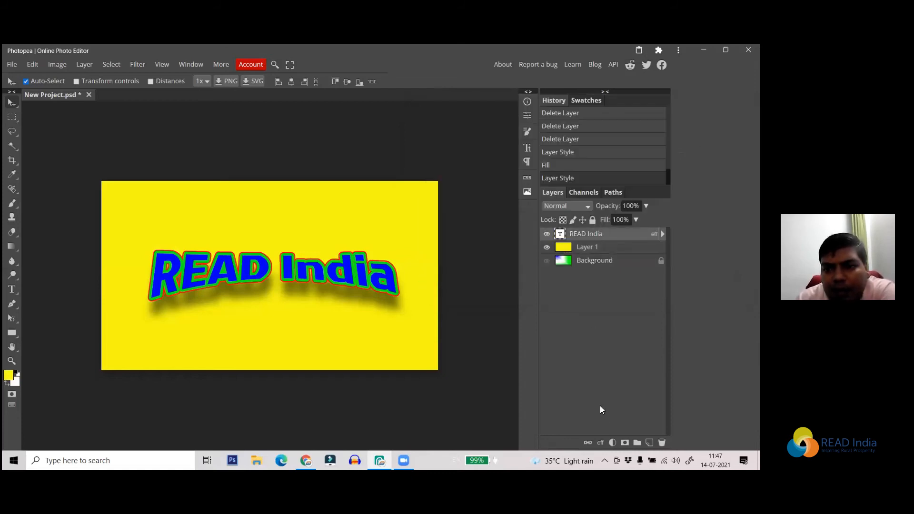
left_click(600, 444)
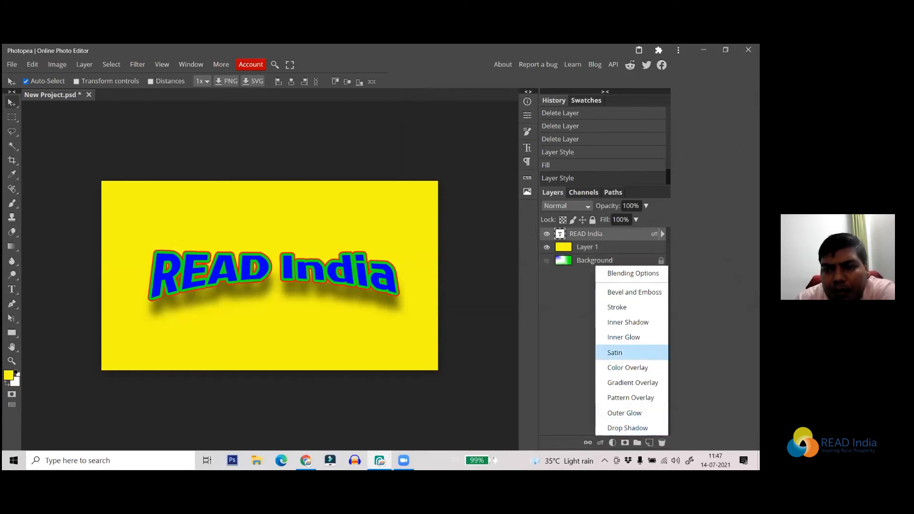
left_click(617, 307)
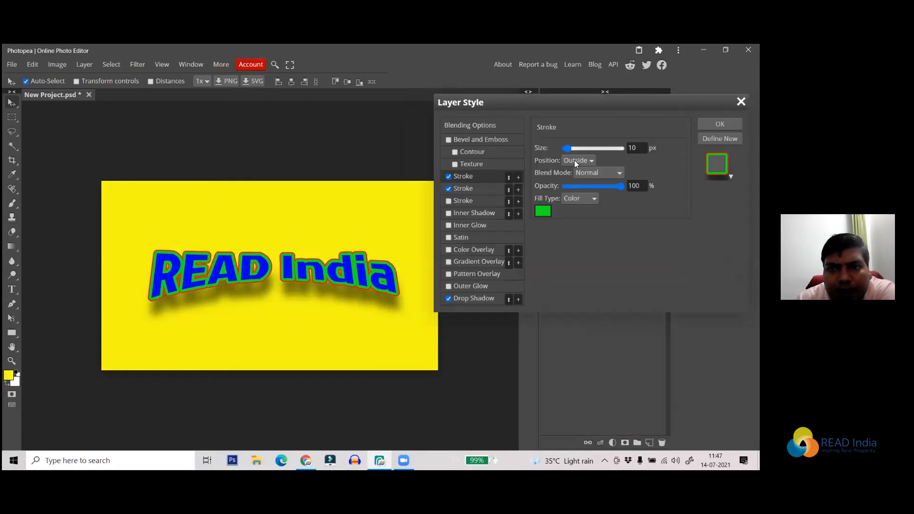
mouse_move(571, 106)
left_mouse_down()
mouse_move(543, 102)
mouse_move(582, 101)
left_mouse_up()
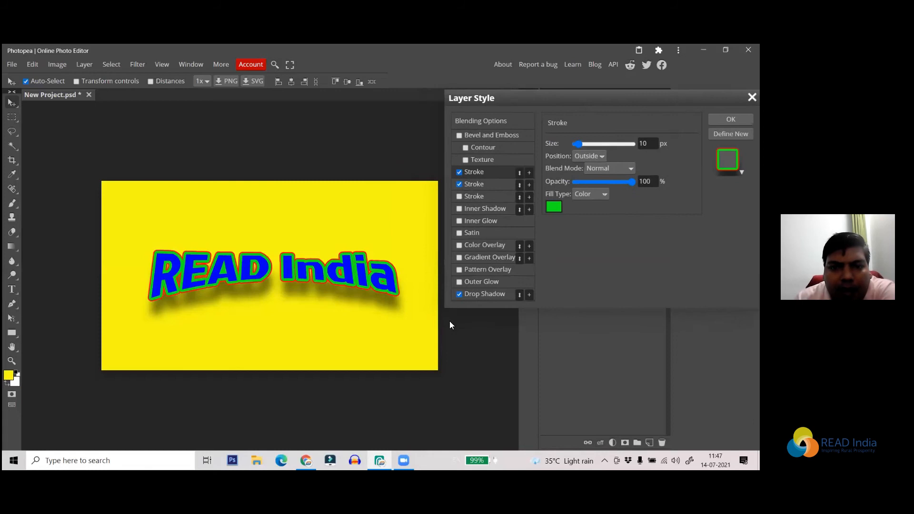
mouse_move(577, 144)
left_mouse_down()
mouse_move(596, 145)
mouse_move(577, 148)
left_mouse_up()
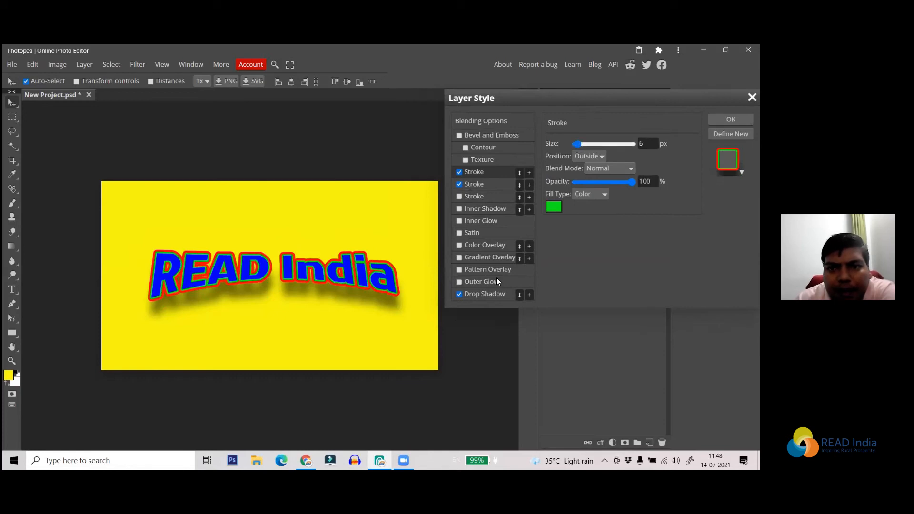
left_click(494, 293)
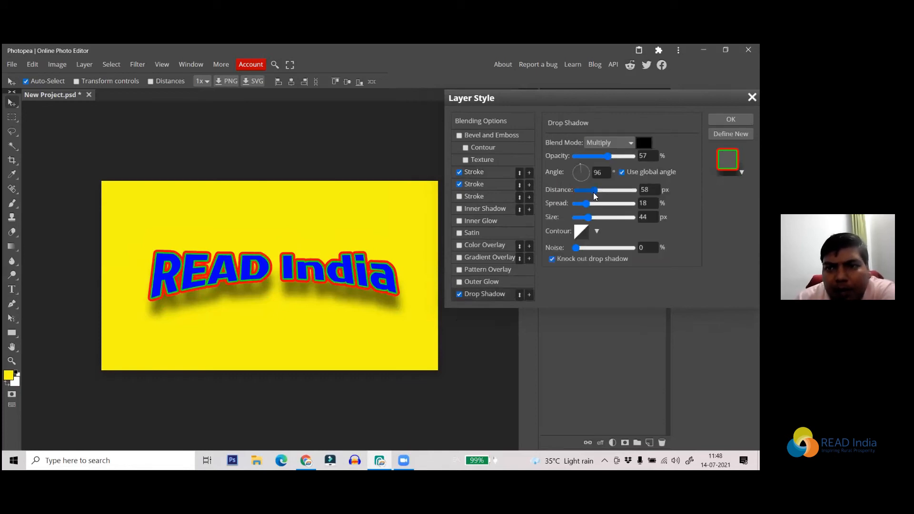
left_click_drag(600, 192, 592, 198)
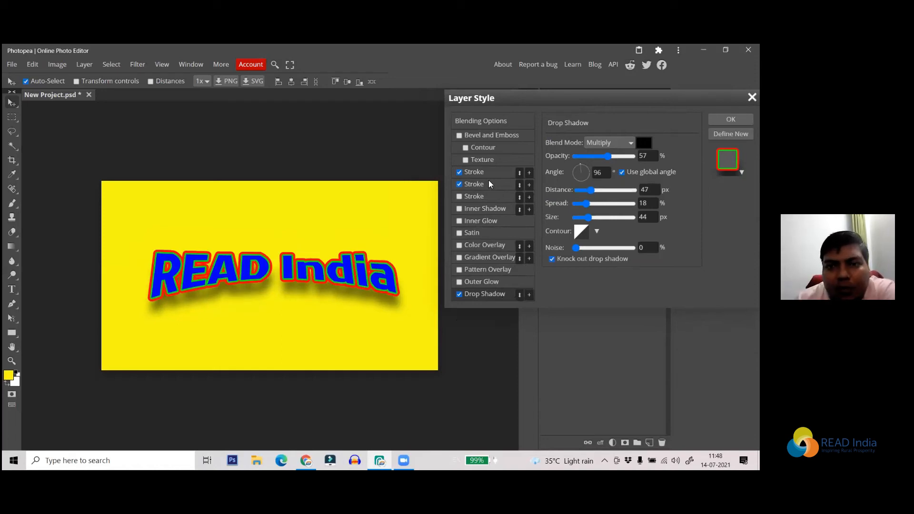
Turn off the green and red strokes and add a Bevel and Emboss with depth 785% and size 15 px.
left_click(459, 172)
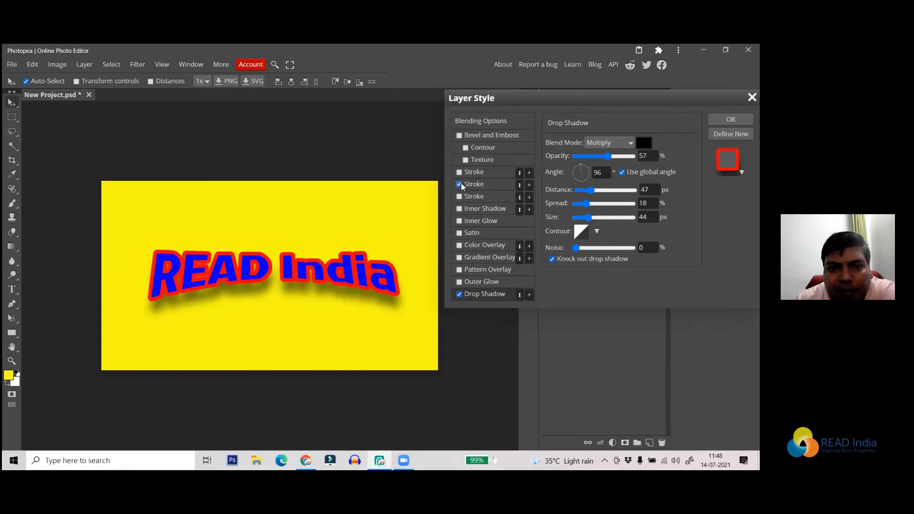
left_click(459, 185)
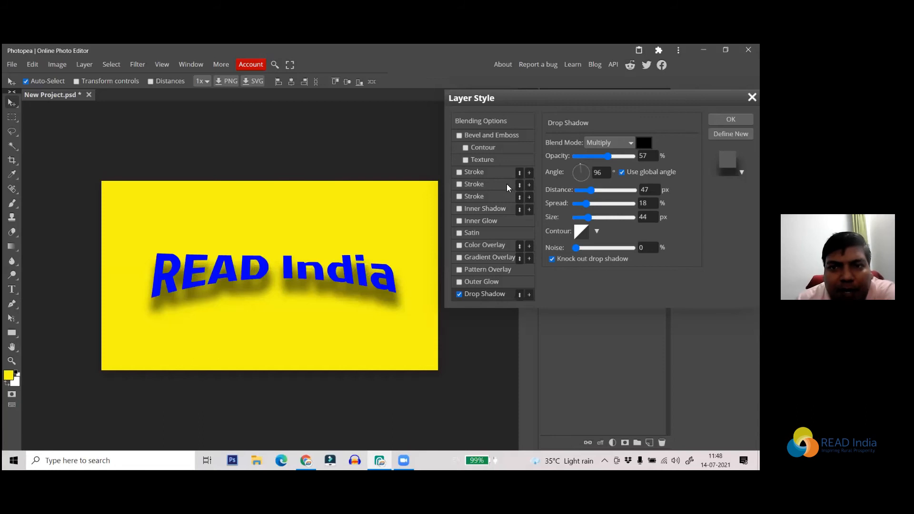
left_click(459, 135)
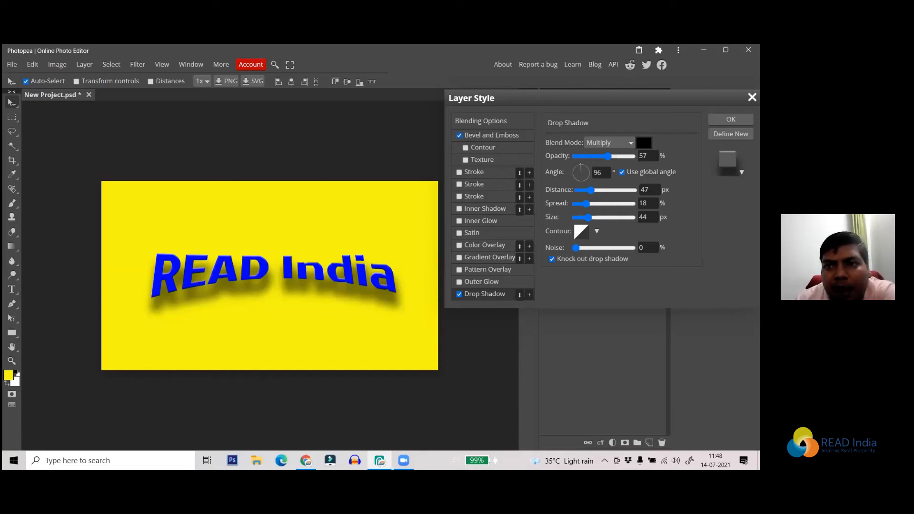
left_click(610, 143)
left_click(577, 145)
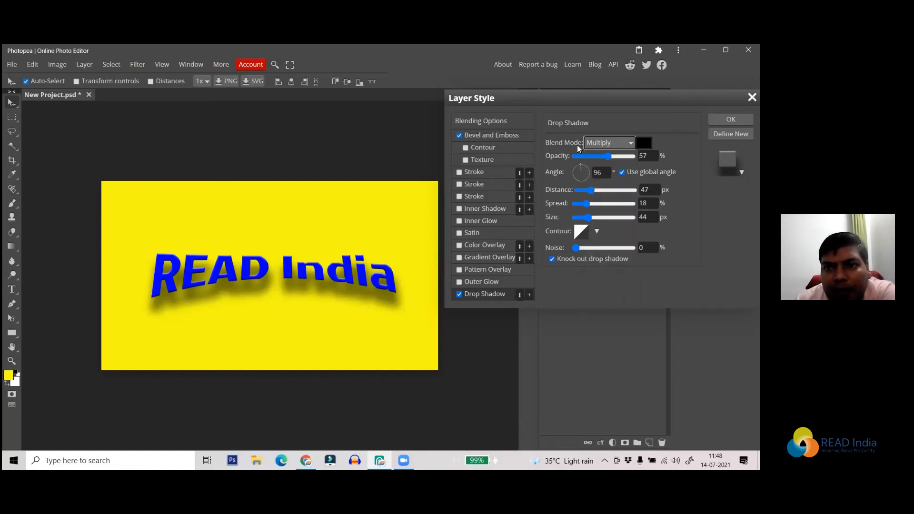
left_click(520, 135)
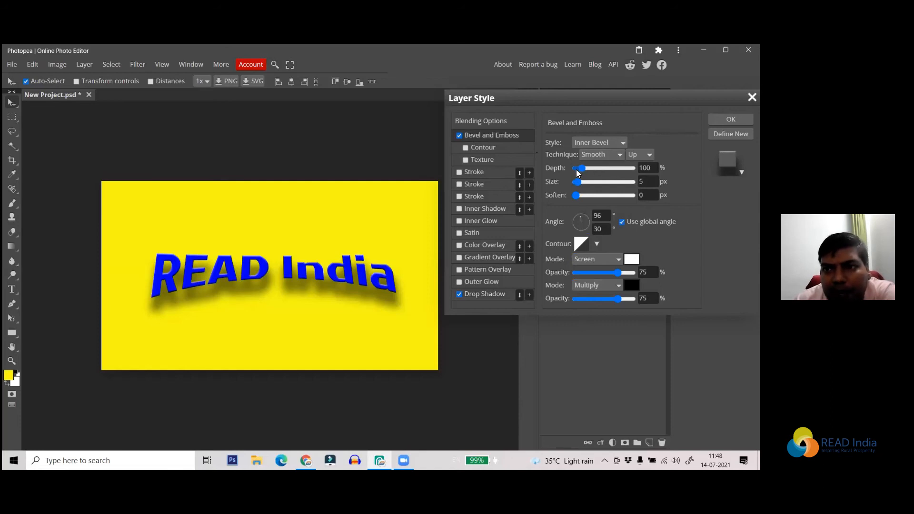
left_click_drag(582, 169, 581, 187)
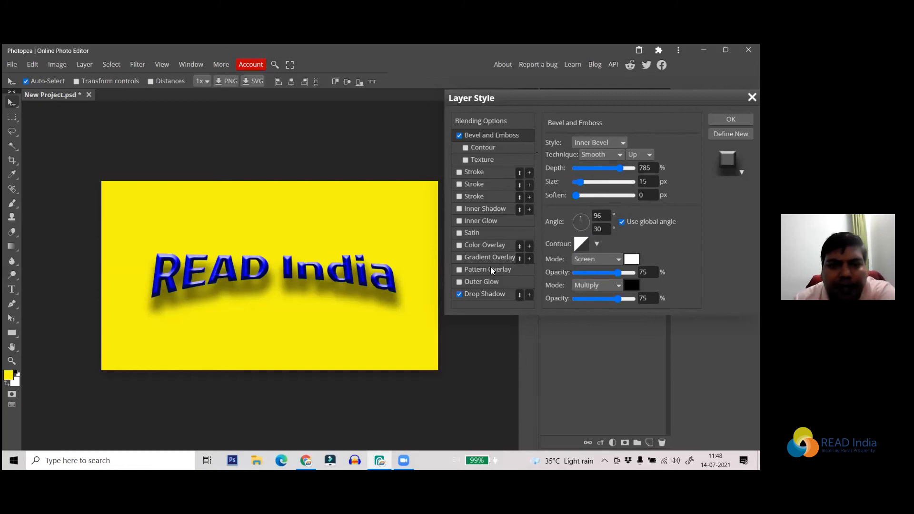
Examine the bevelled READ letters up close and compare them with the Bevel and Emboss effect off and on.
scroll(262, 292, "up", 3)
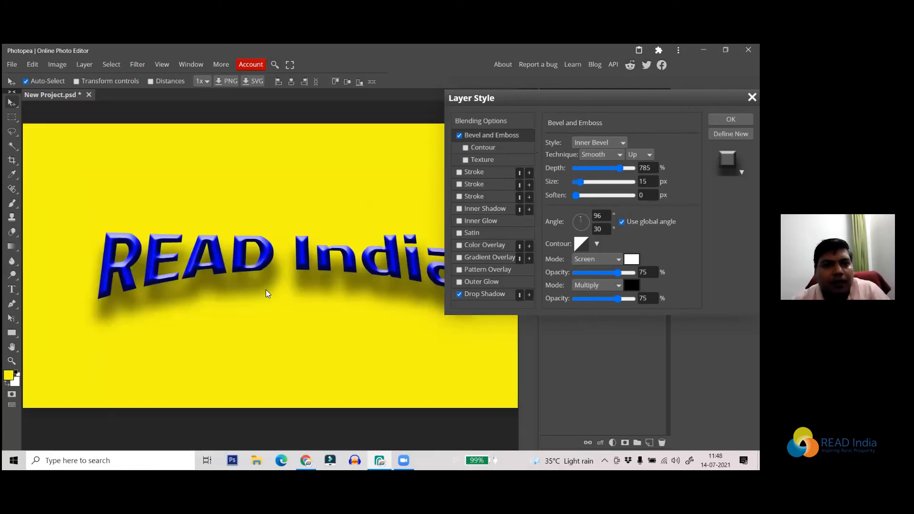
scroll(276, 285, "up", 2)
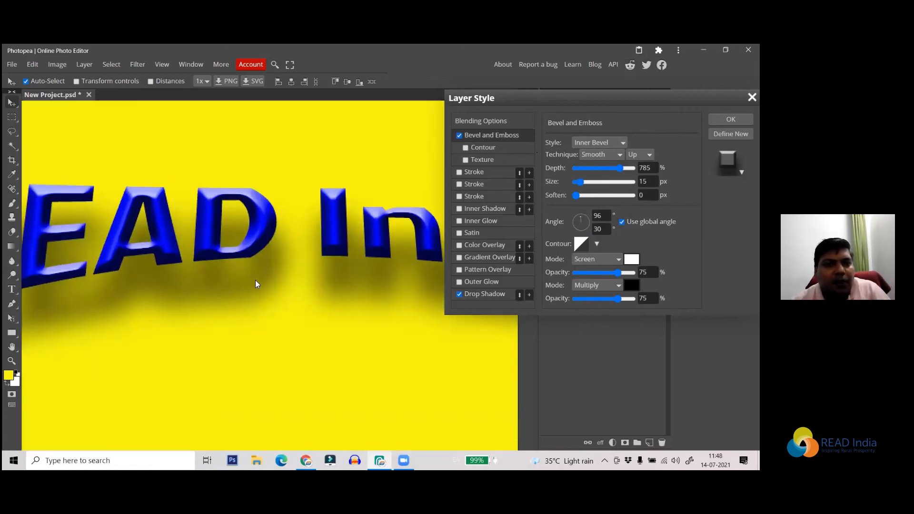
scroll(238, 278, "down", 3)
scroll(172, 275, "up", 2)
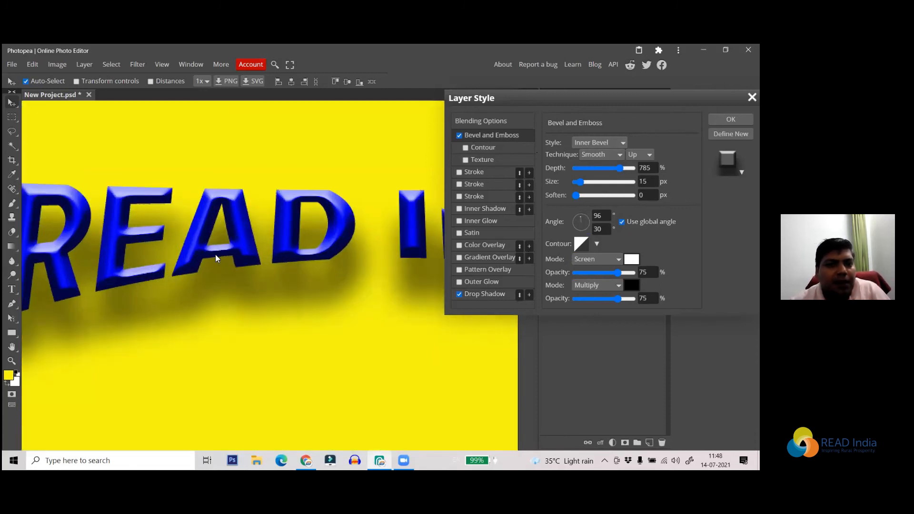
left_click_drag(285, 302, 354, 310)
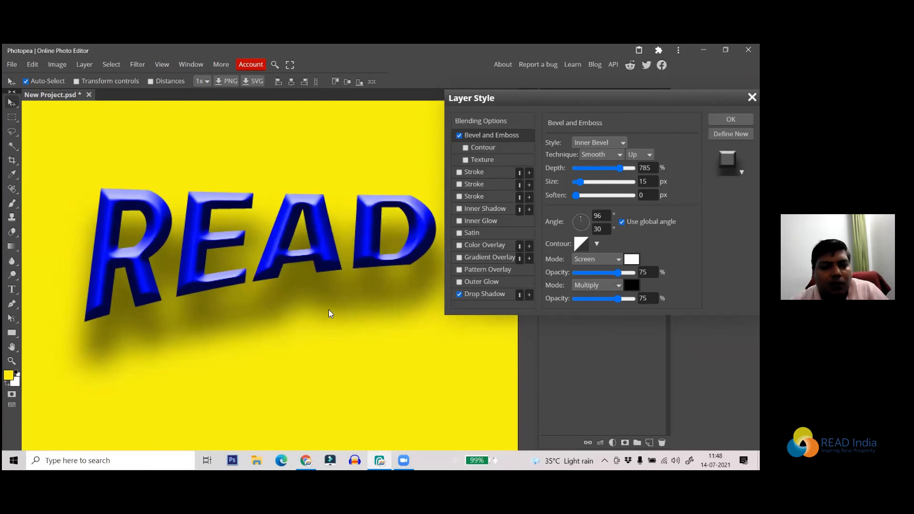
scroll(214, 295, "up", 2)
left_click_drag(245, 306, 308, 321)
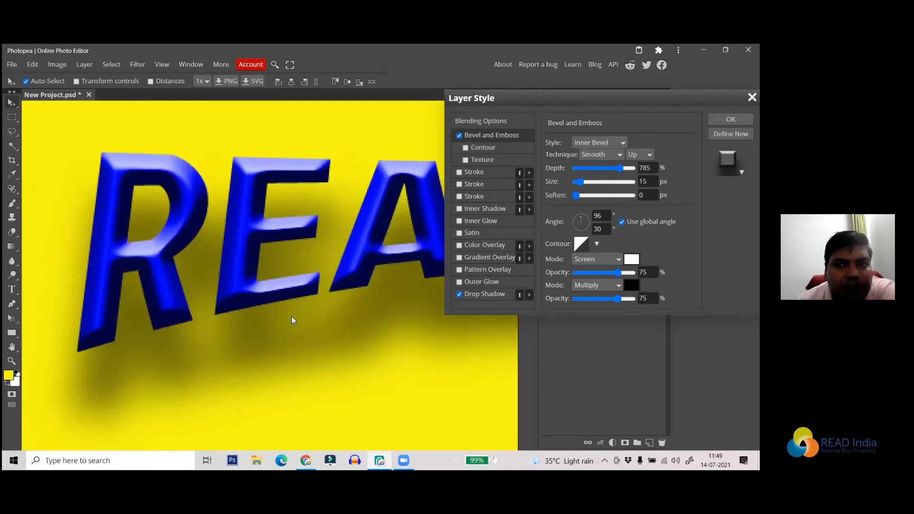
left_click(459, 136)
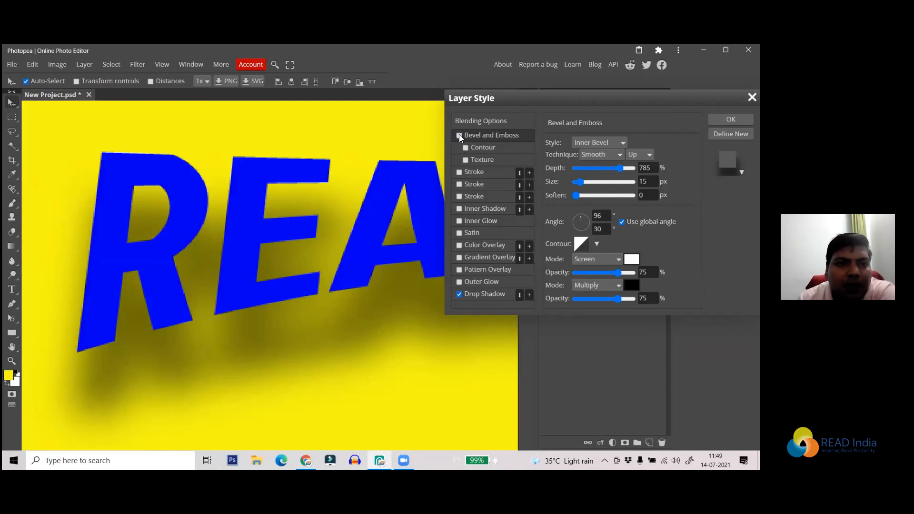
left_click(458, 135)
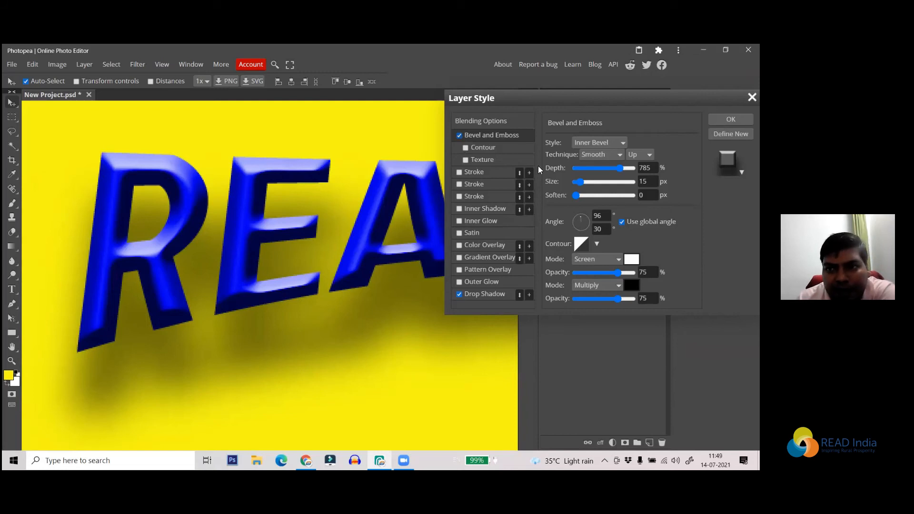
Set the bevel's size to 22 px and soften to 6 px, and change its style to Emboss.
left_click_drag(579, 181, 590, 197)
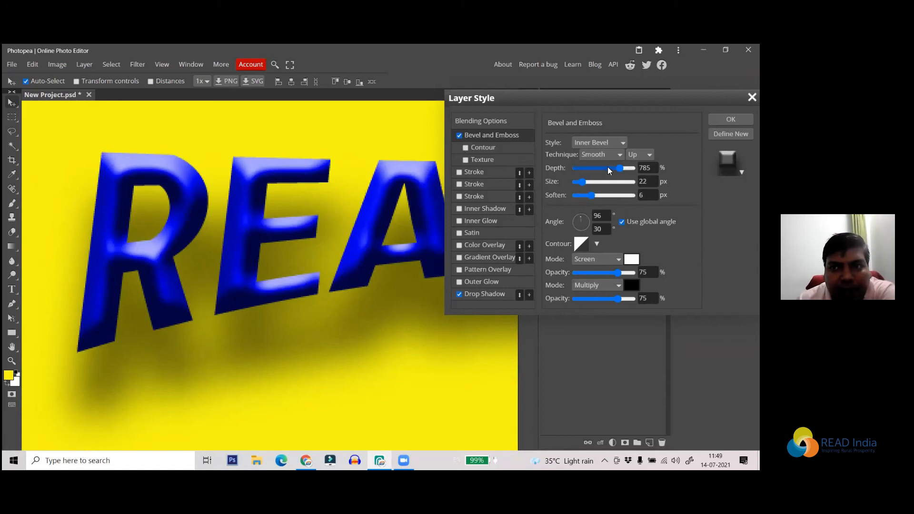
left_click(599, 143)
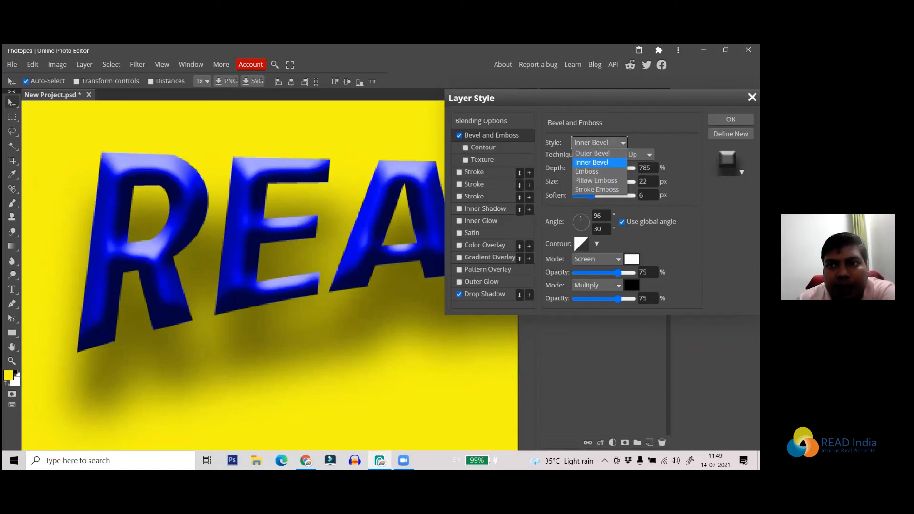
left_click(602, 172)
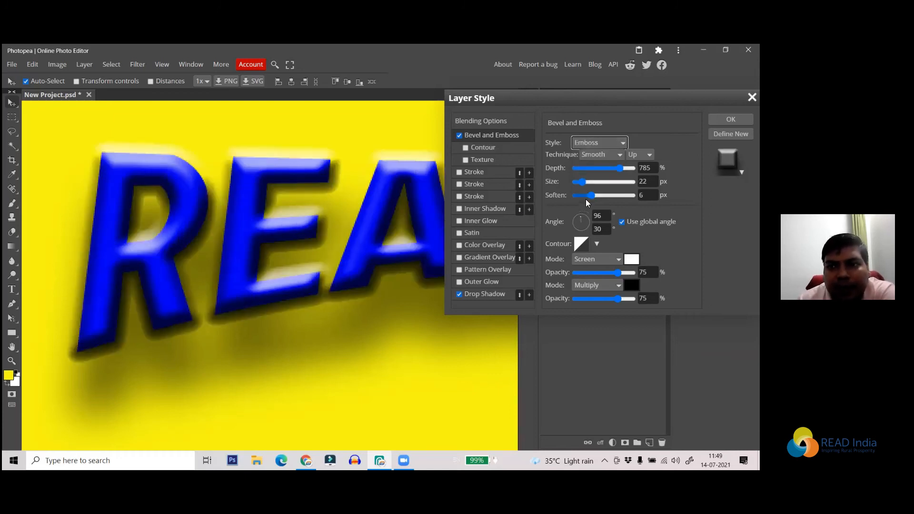
Try the Pillow Emboss style on the READ India text's bevel with depth 805% and size 29 px.
mouse_move(584, 181)
left_mouse_down()
mouse_move(591, 181)
mouse_move(576, 183)
left_mouse_up()
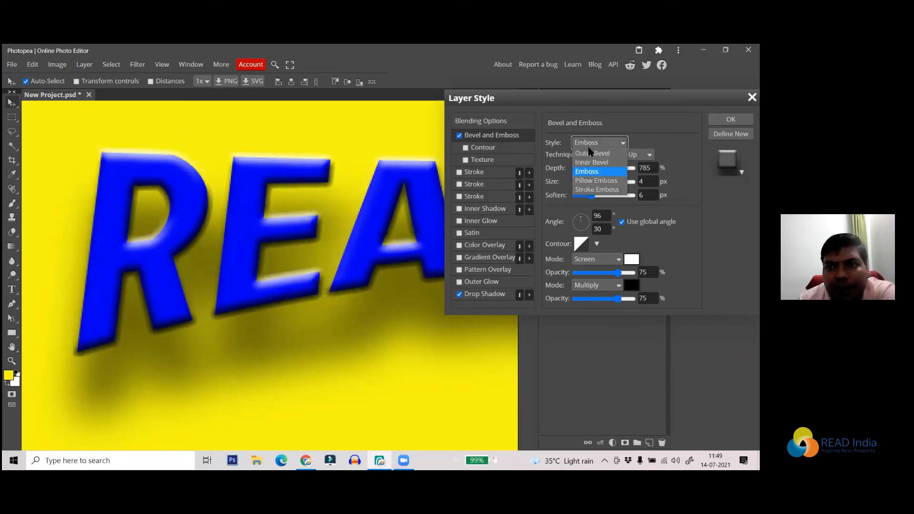
key("Escape")
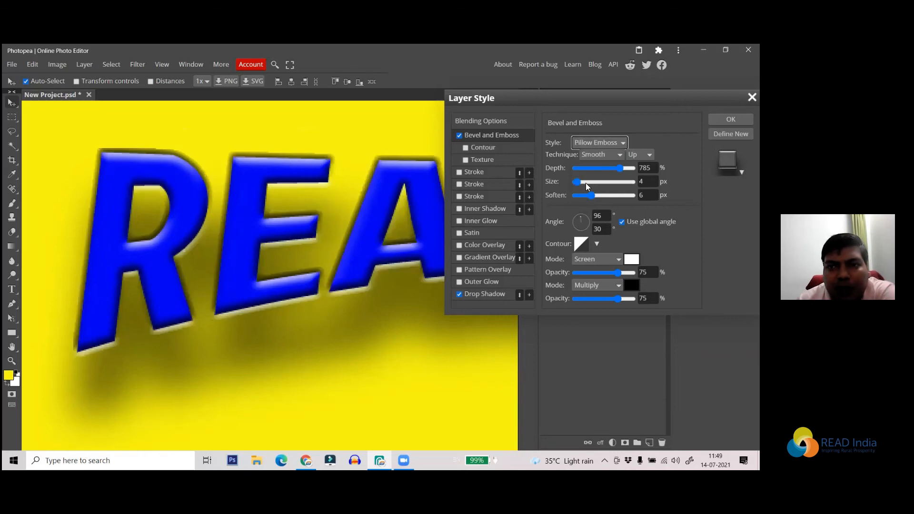
left_click_drag(576, 180, 589, 180)
scroll(349, 228, "down", 2)
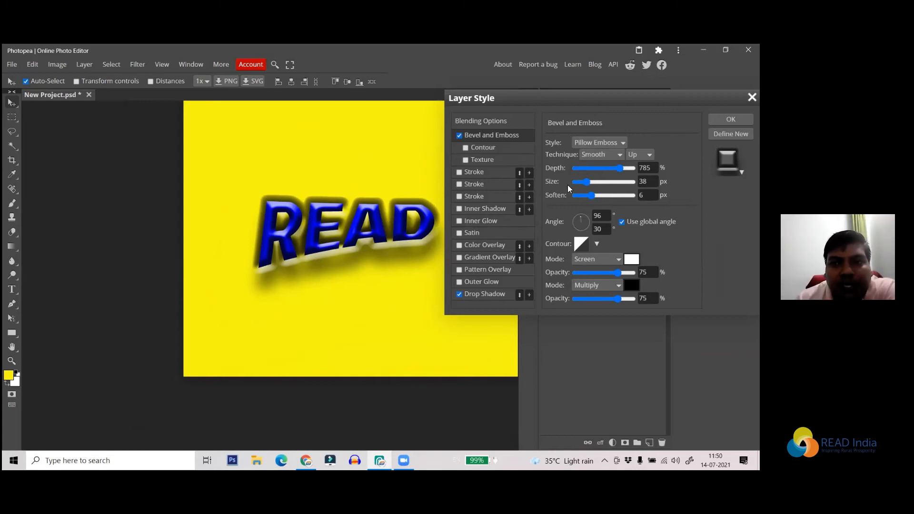
left_click_drag(619, 170, 584, 183)
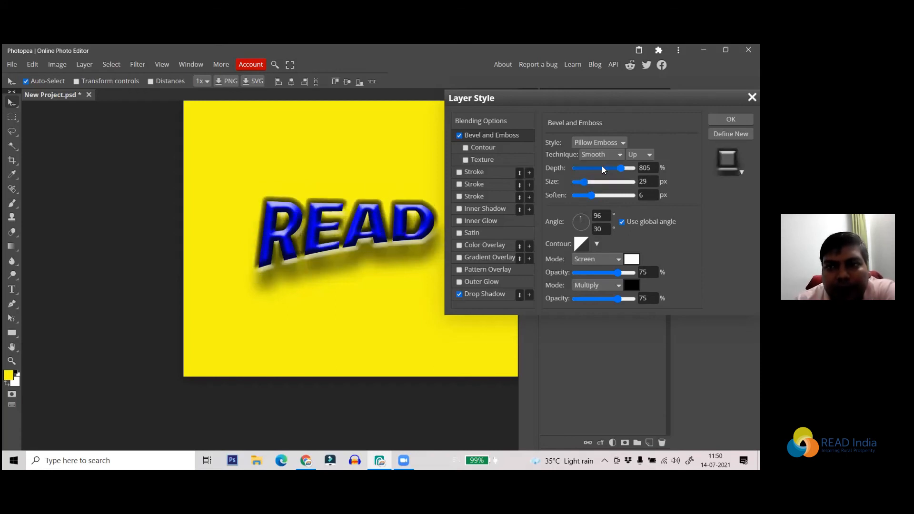
Set the bevel's depth to 505% and size to 21 px, and change its style to Inner Bevel.
left_click(614, 145)
left_click(606, 189)
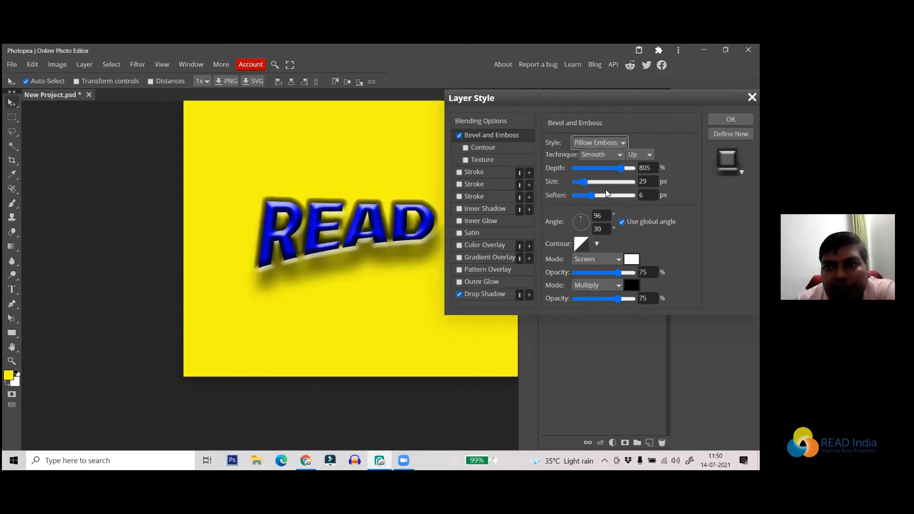
mouse_move(583, 182)
left_mouse_down()
mouse_move(604, 183)
mouse_move(582, 184)
mouse_move(588, 196)
left_mouse_up()
left_click_drag(620, 168, 604, 169)
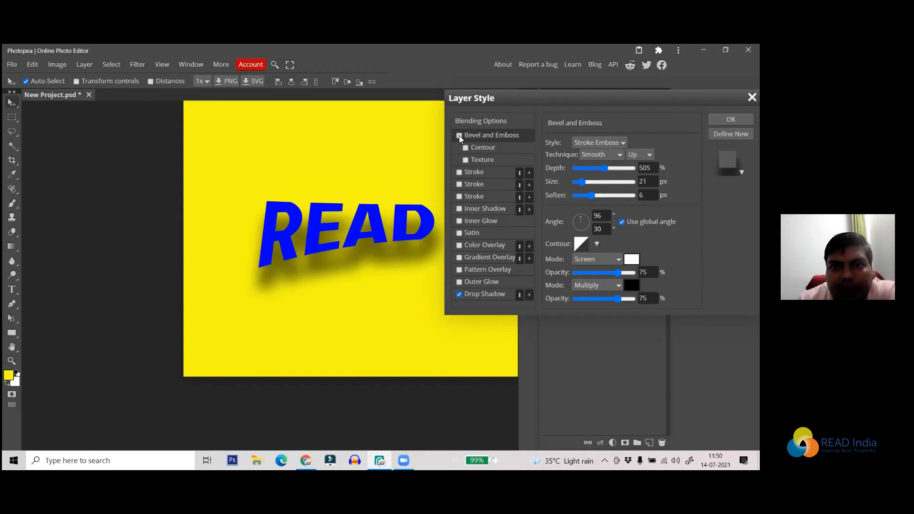
left_click(602, 141)
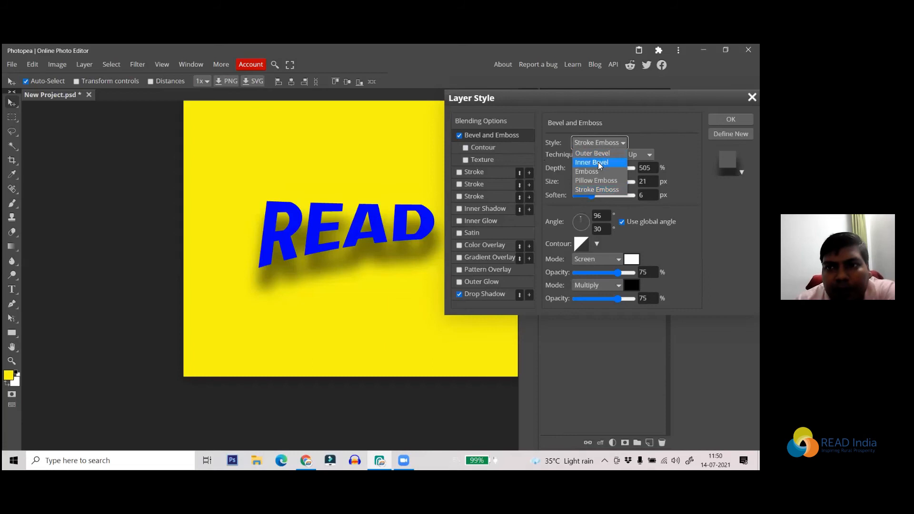
left_click(598, 162)
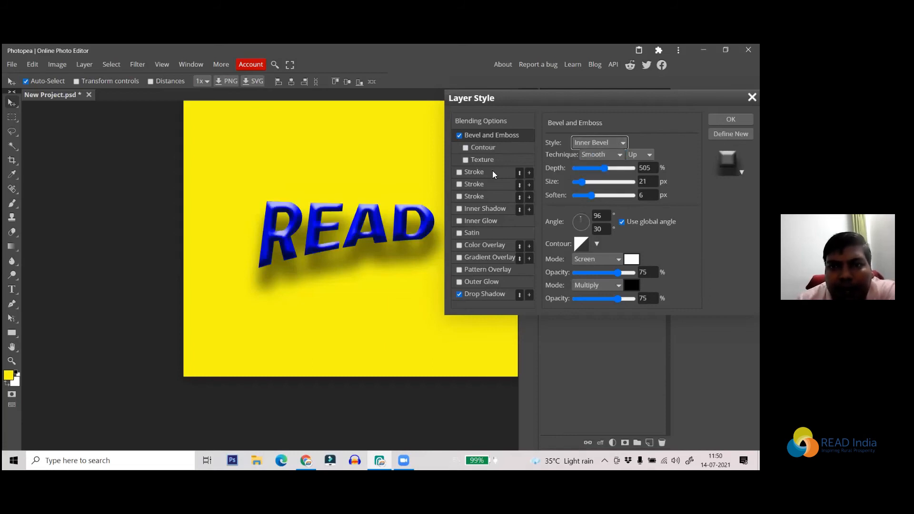
Turn on the Color Overlay for the READ India text and try yellow, green and magenta as its colour.
left_click(482, 247)
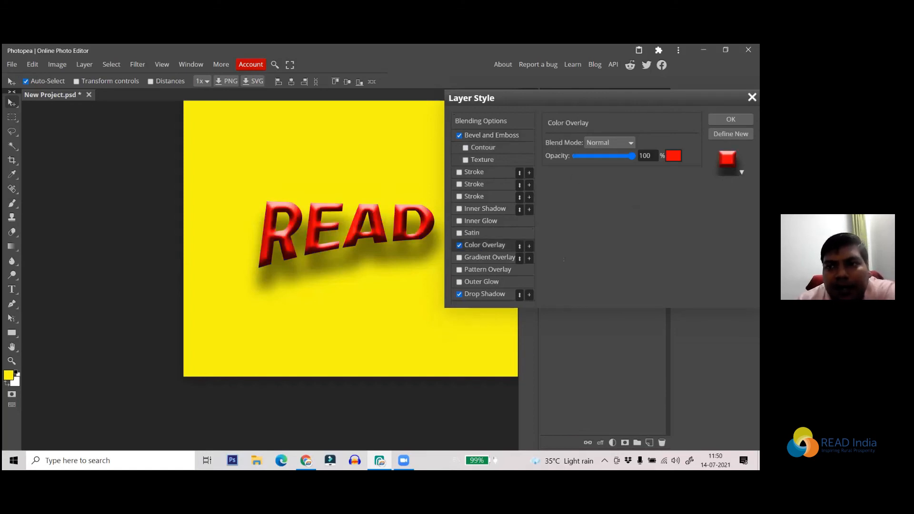
left_click(673, 155)
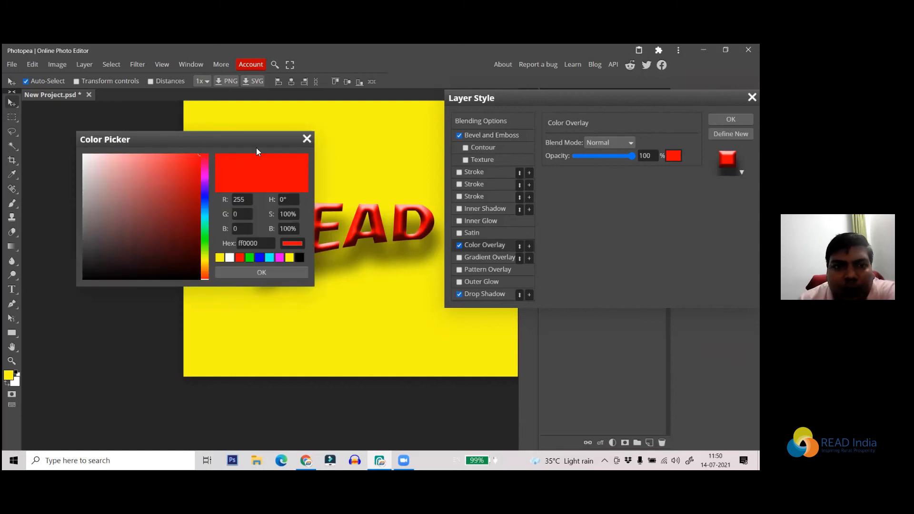
left_click_drag(257, 144, 679, 158)
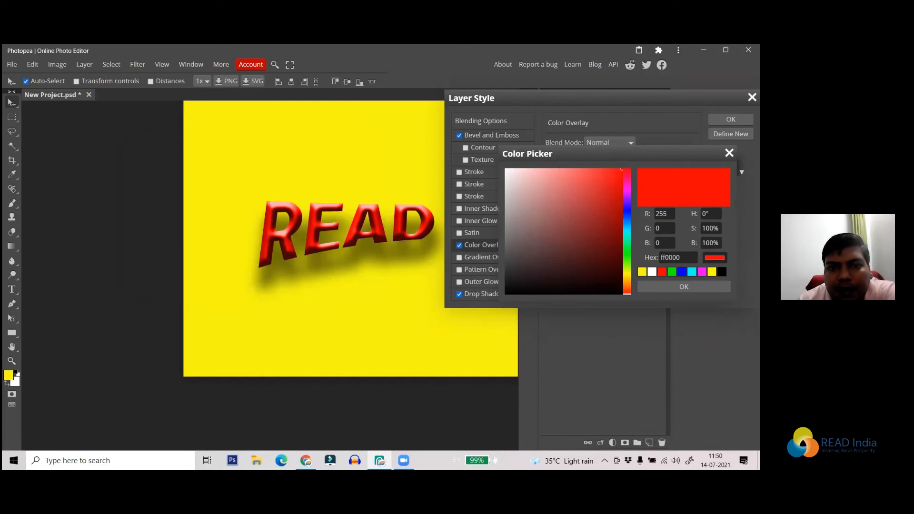
left_click(642, 272)
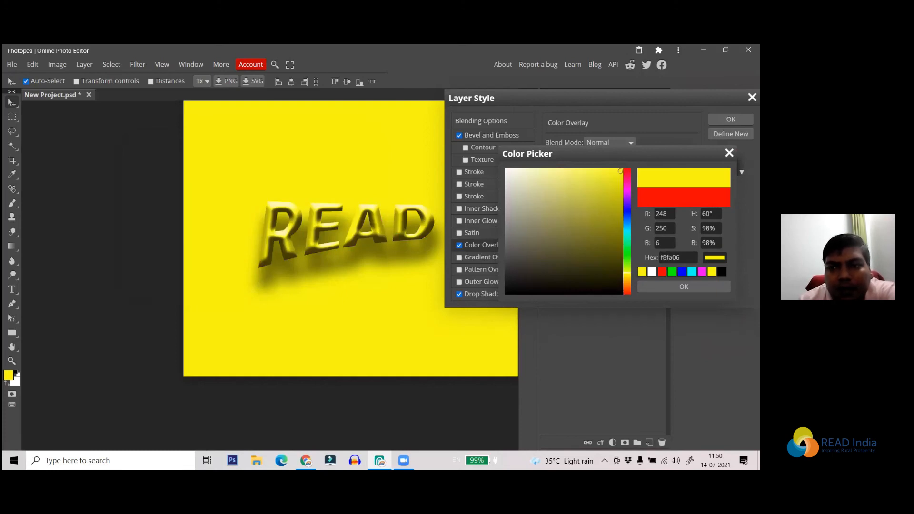
left_click(671, 272)
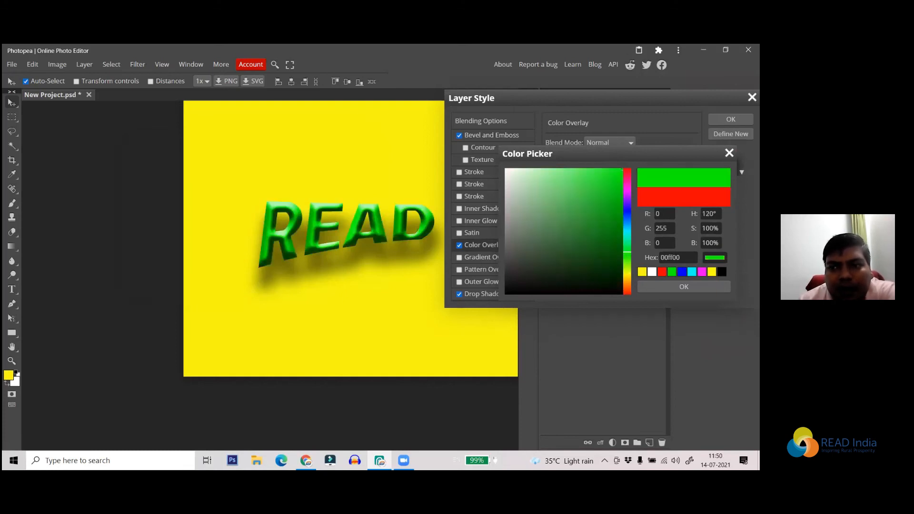
left_click(702, 272)
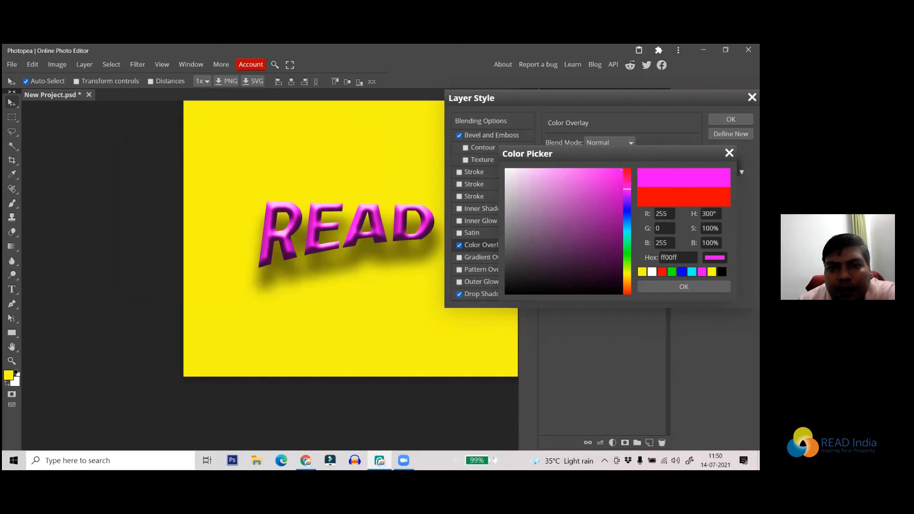
Try several darker and lighter magenta shades for the overlay colour, ending with light magenta ec4fec.
left_click(609, 185)
left_click(600, 229)
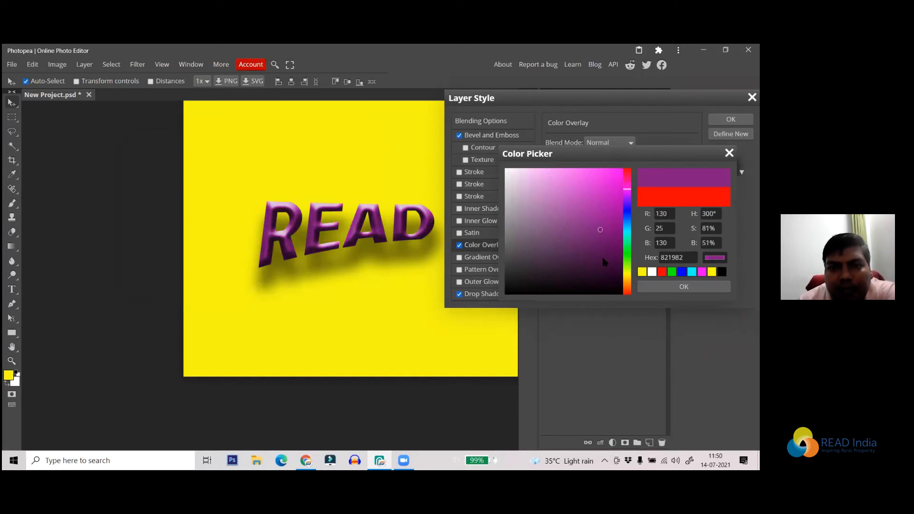
left_click(615, 171)
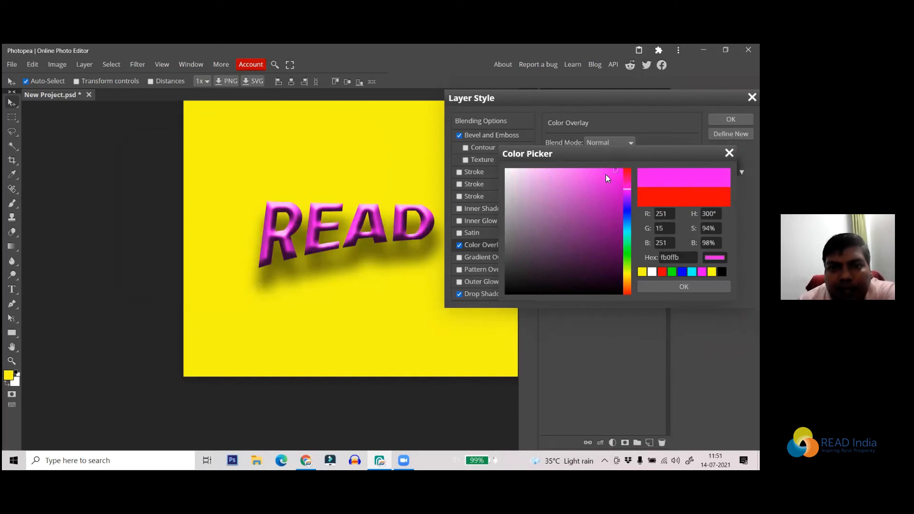
left_click(554, 183)
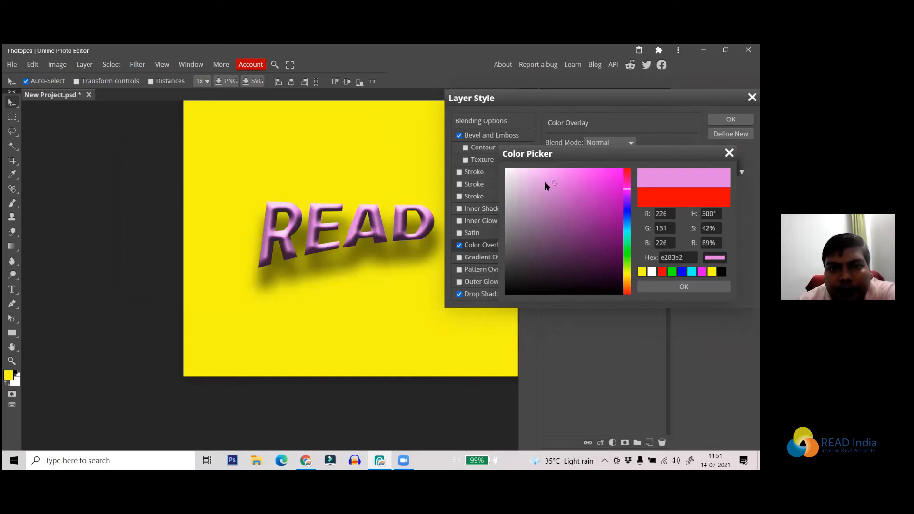
left_click(532, 245)
left_click(606, 274)
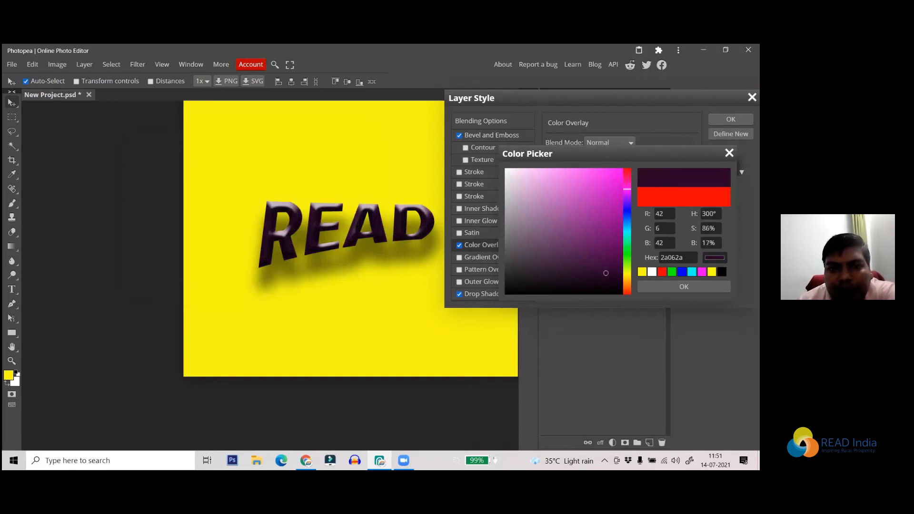
left_click(616, 176)
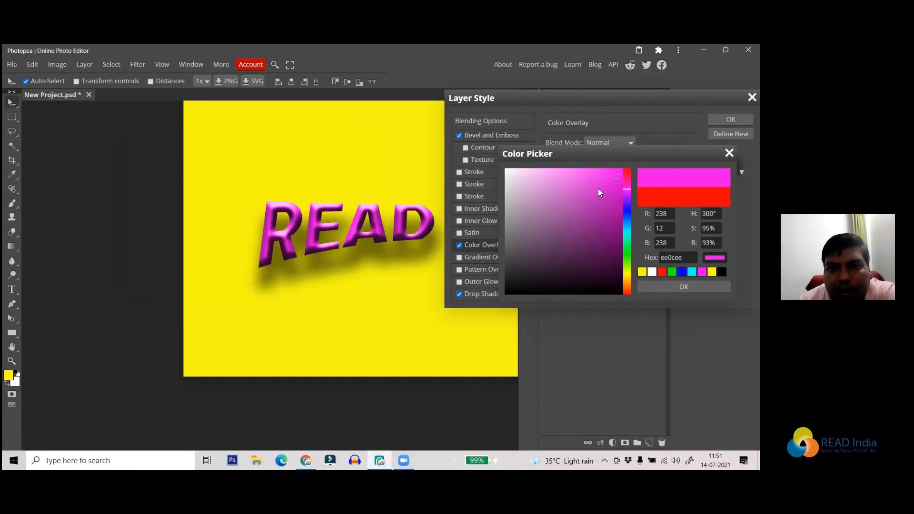
left_click(583, 178)
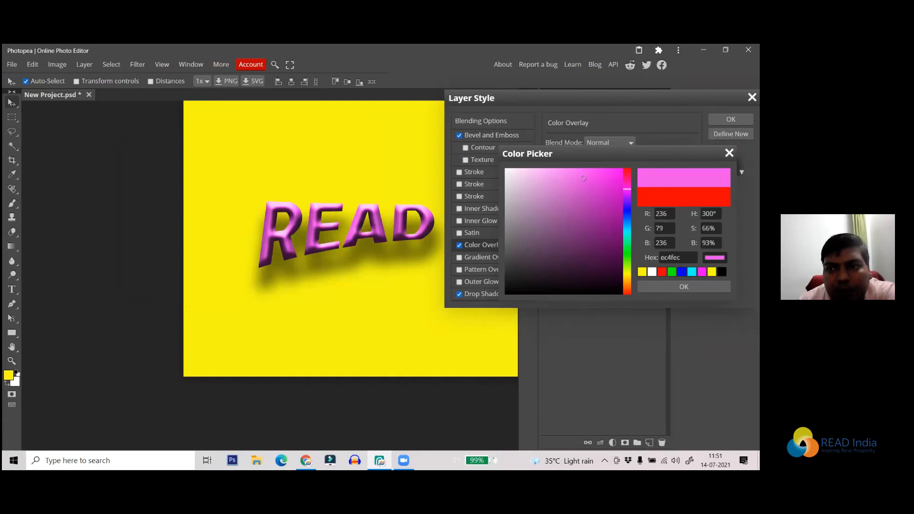
Try yellow ffff00 for the overlay colour, then apply white ffffff.
left_click(711, 272)
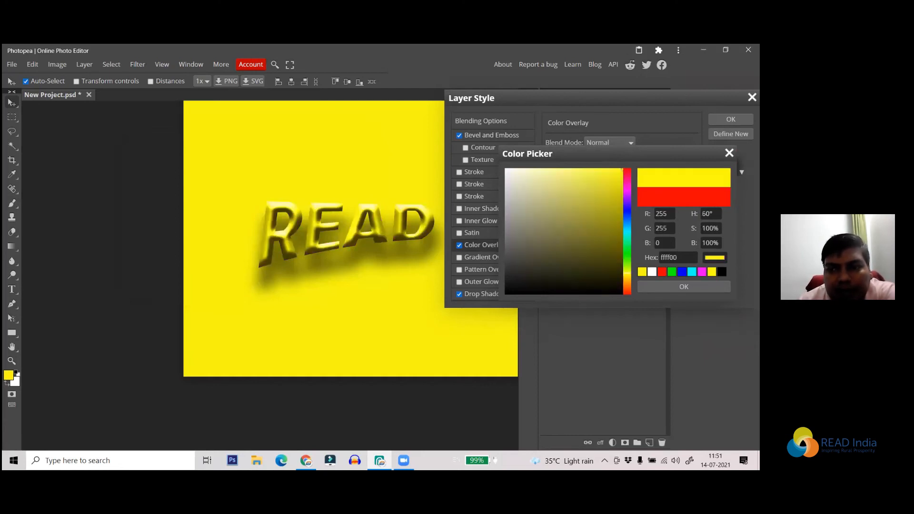
left_click(651, 272)
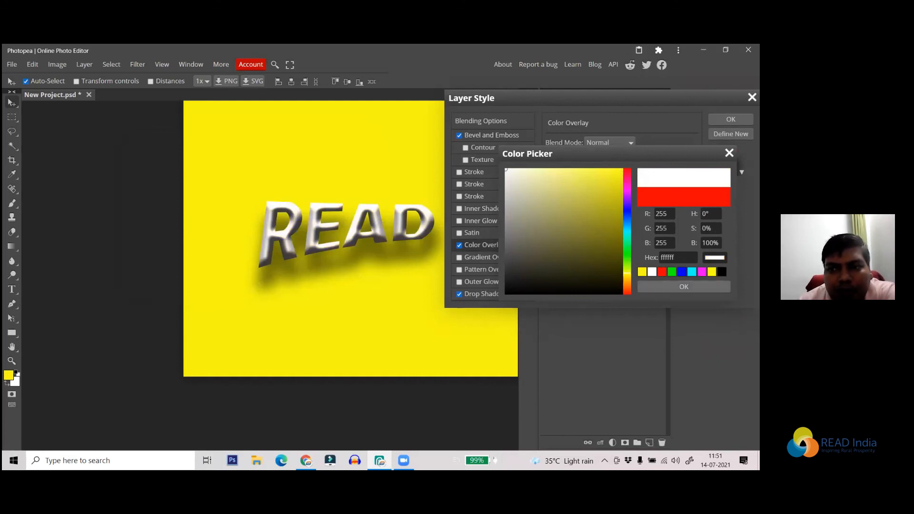
left_click(684, 286)
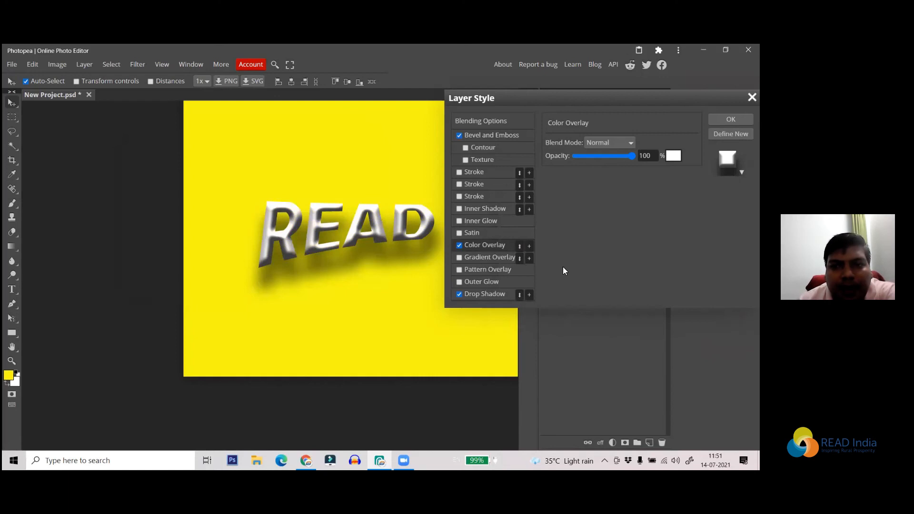
Turn off the Color Overlay and add a Gradient Overlay to the READ India text.
left_click(459, 245)
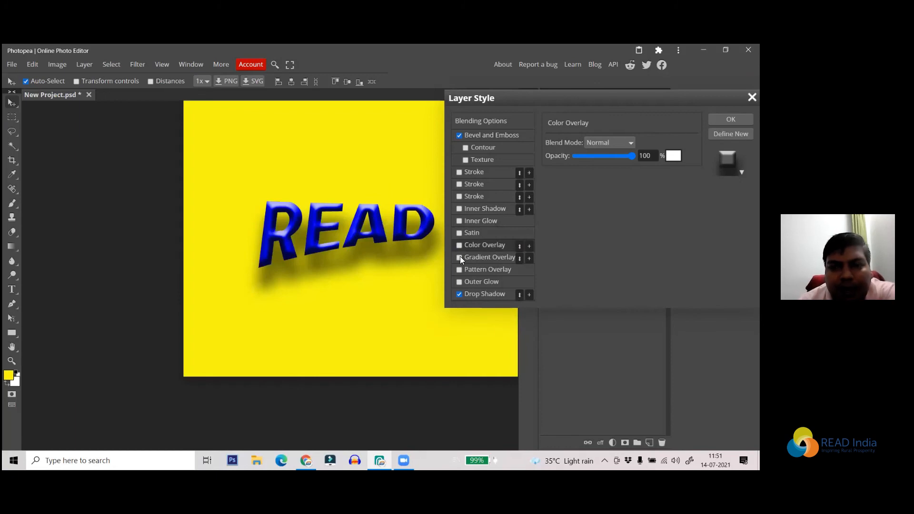
left_click(459, 257)
left_click(484, 258)
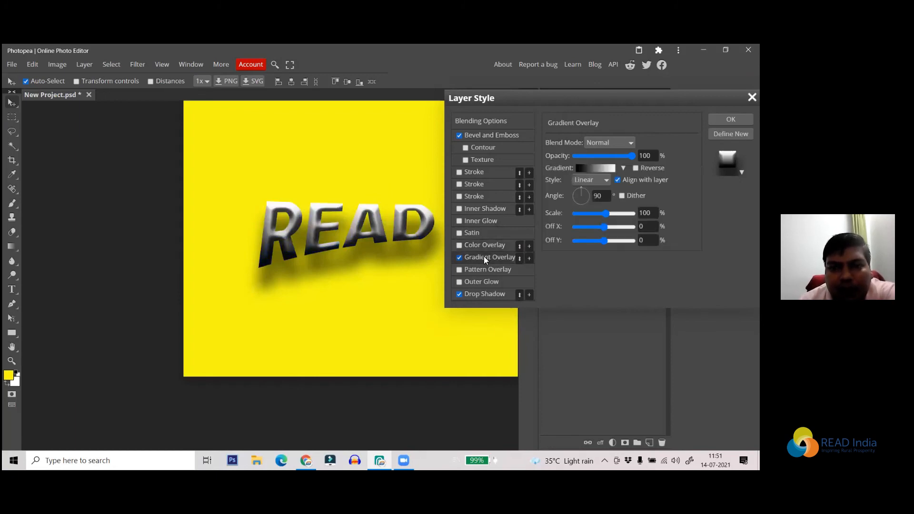
Edit the overlay gradient and set its start colour stop at 0% to blue 0000ff.
left_click(599, 174)
left_click_drag(297, 218, 615, 232)
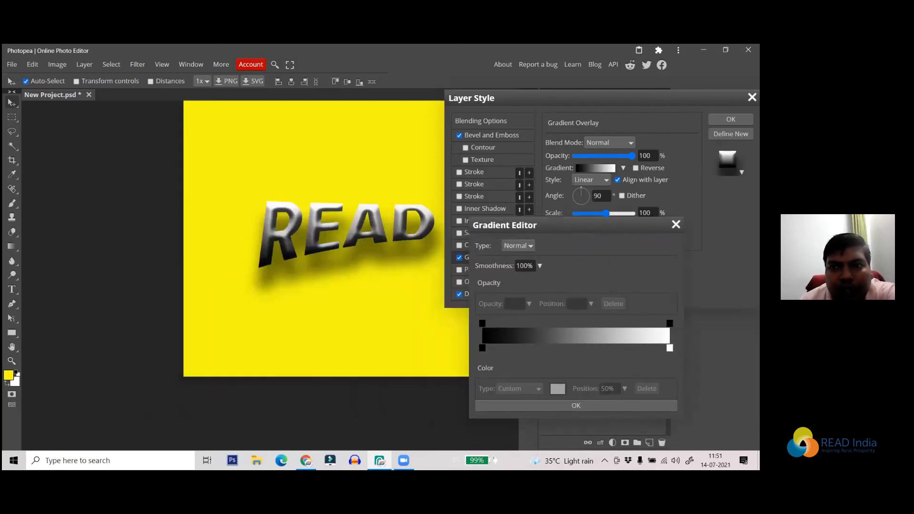
left_click_drag(482, 369, 524, 317)
left_click(525, 296)
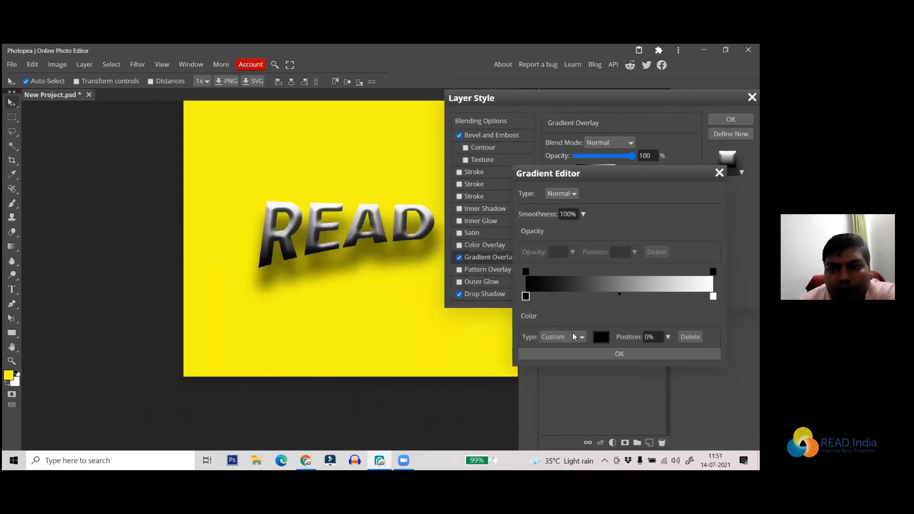
left_click(596, 336)
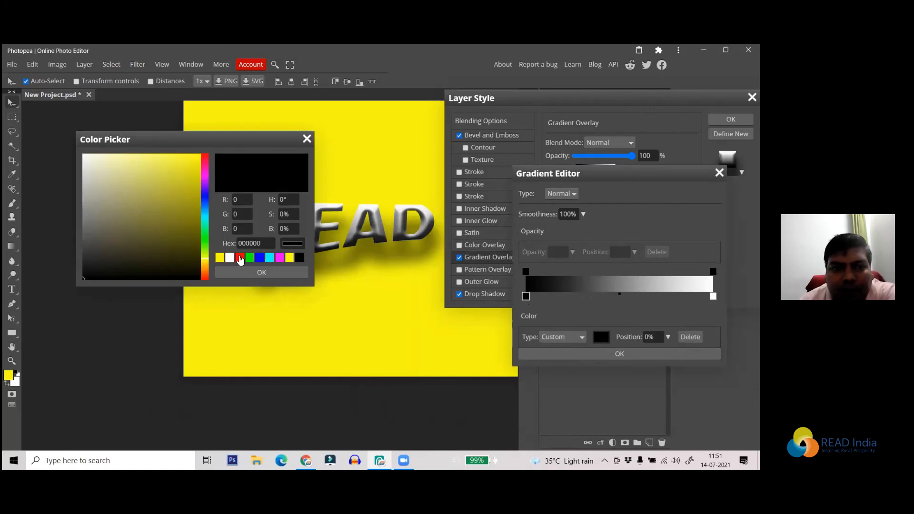
left_click(259, 258)
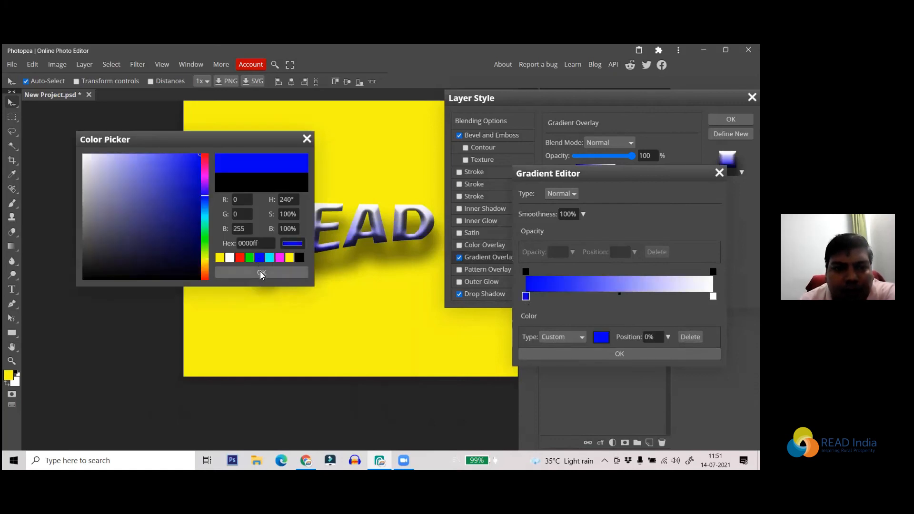
left_click(261, 273)
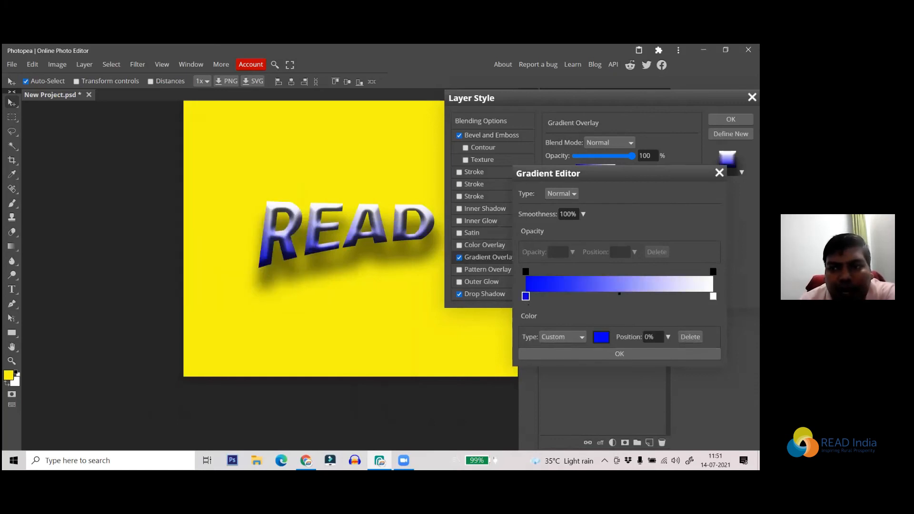
Set the gradient's end colour stop at 100% to green and apply the edited gradient.
left_click(713, 296)
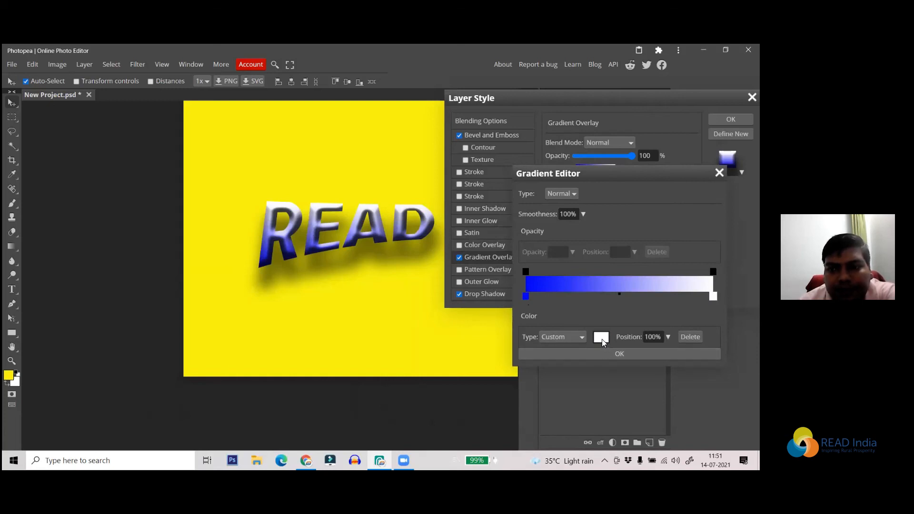
left_click(601, 338)
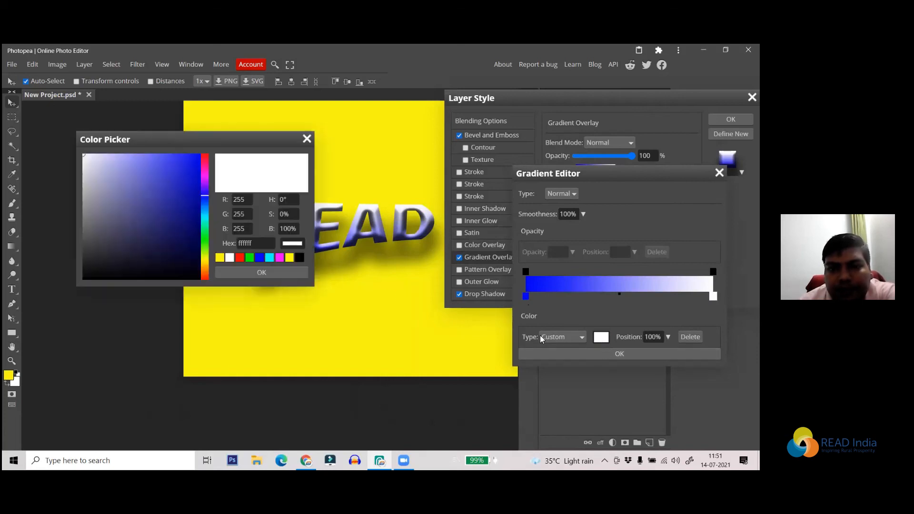
left_click(249, 258)
left_click(262, 272)
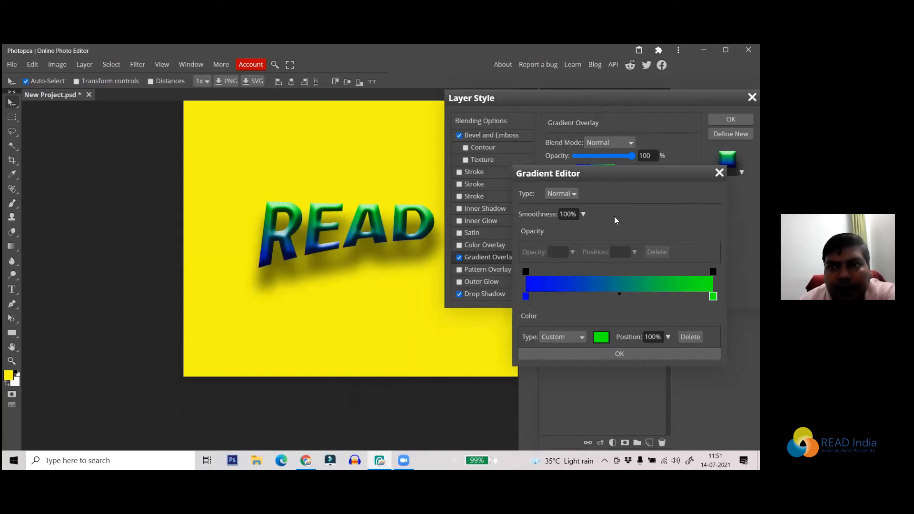
left_click(619, 354)
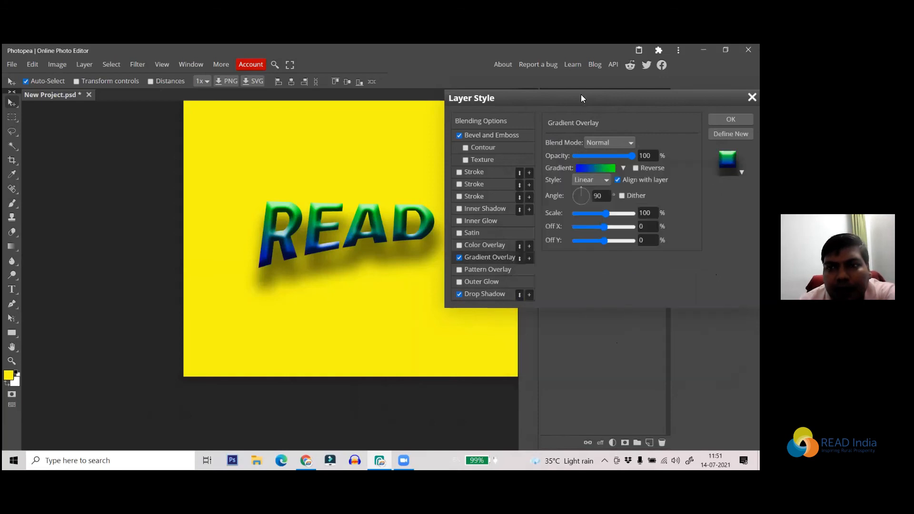
left_click_drag(521, 102, 576, 105)
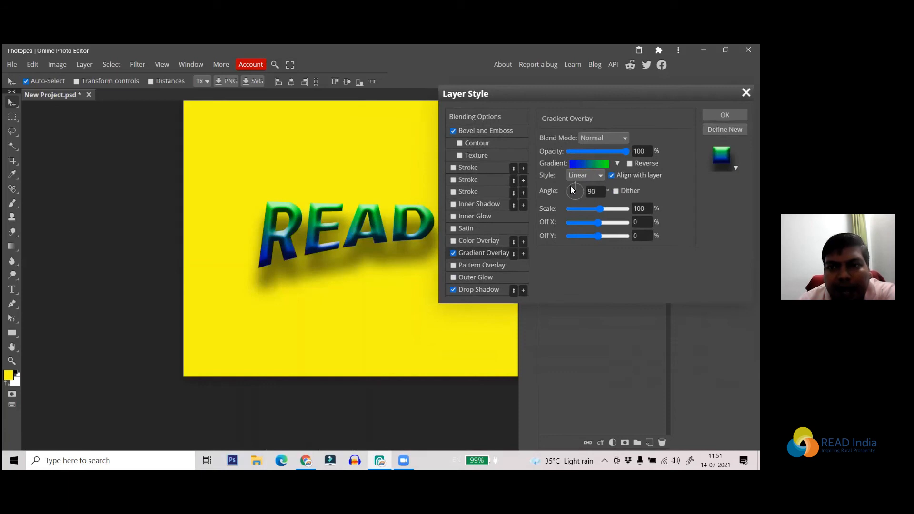
Set the Gradient Overlay's angle to 150°, its scale to 77% and its horizontal offset to 37%.
mouse_move(574, 184)
left_mouse_down()
mouse_move(571, 201)
mouse_move(581, 208)
mouse_move(557, 191)
mouse_move(569, 187)
left_mouse_up()
left_click_drag(612, 209, 580, 211)
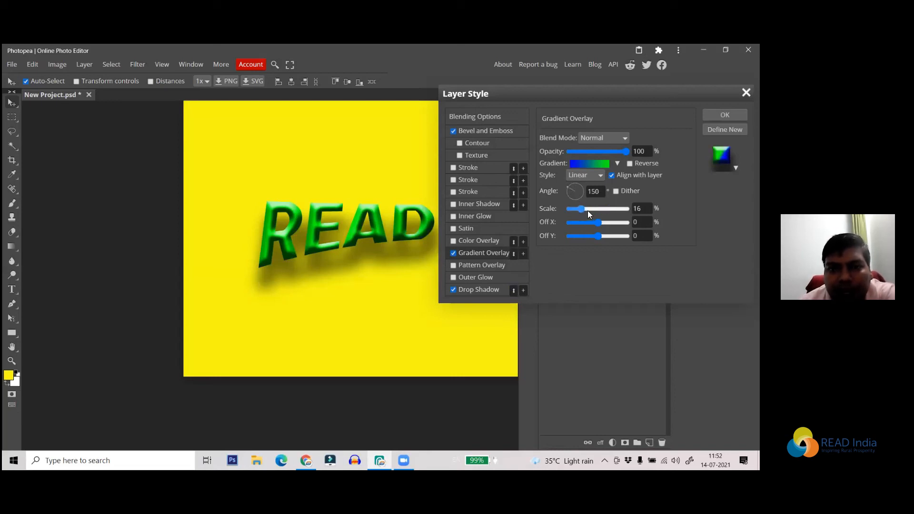
left_click(595, 211)
left_click(608, 222)
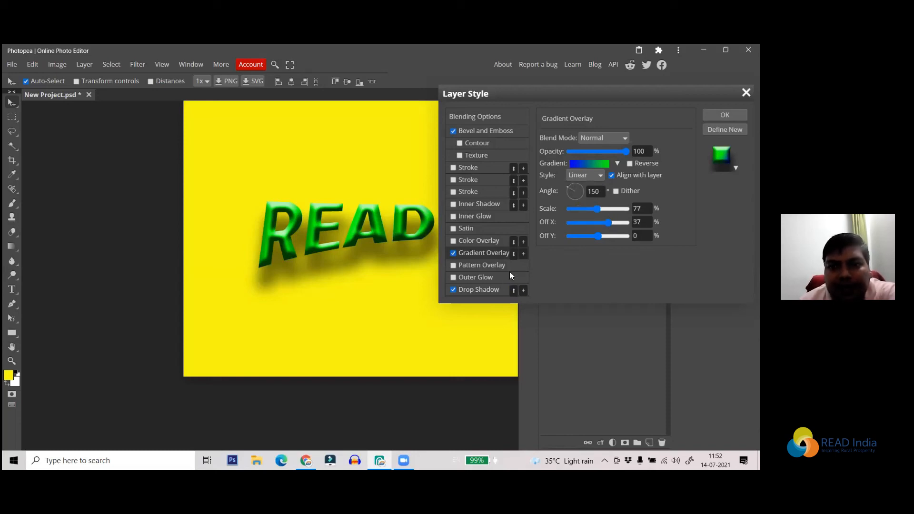
Replace the Gradient Overlay with a Pattern Overlay and try the tan and pale grey-blue patterns on the text.
left_click(454, 253)
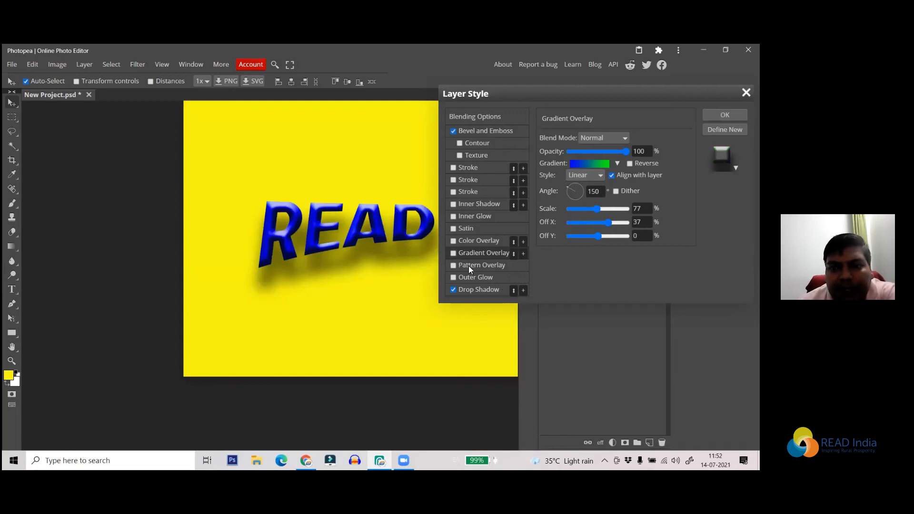
left_click(468, 266)
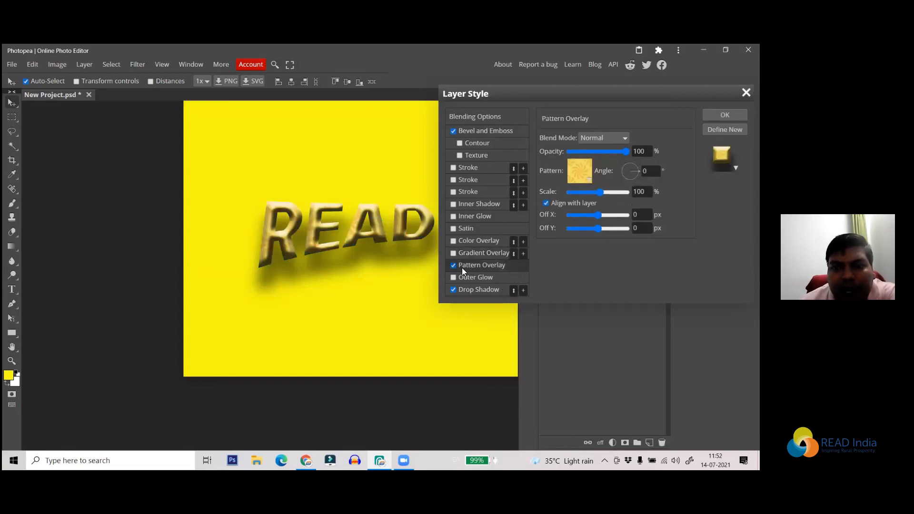
left_click(590, 181)
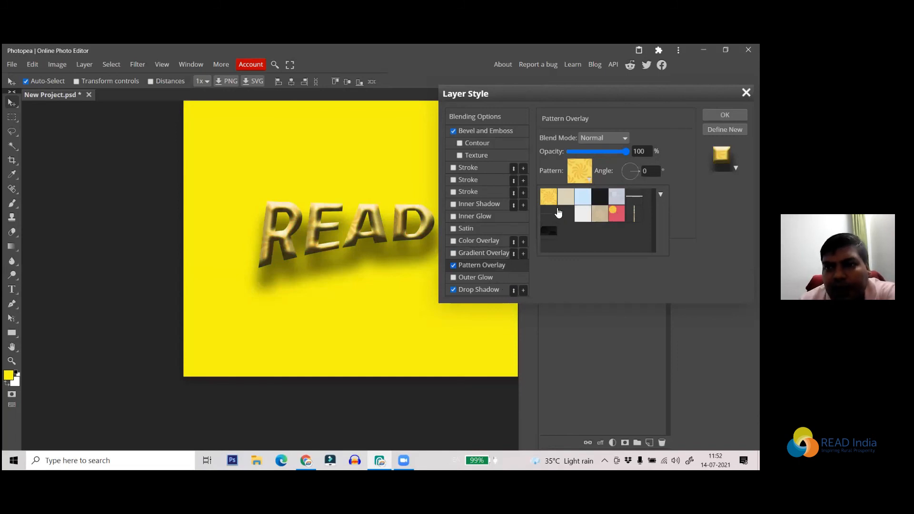
left_click(600, 216)
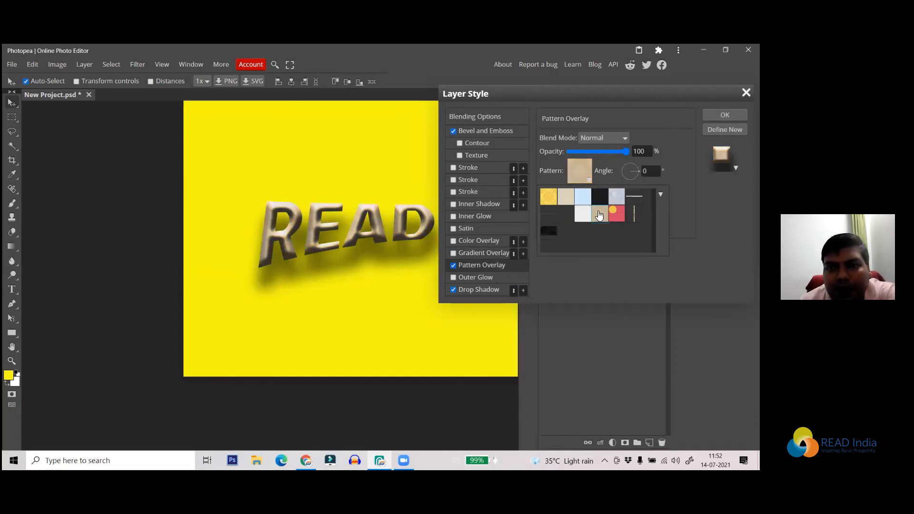
left_click(557, 202)
left_click(579, 200)
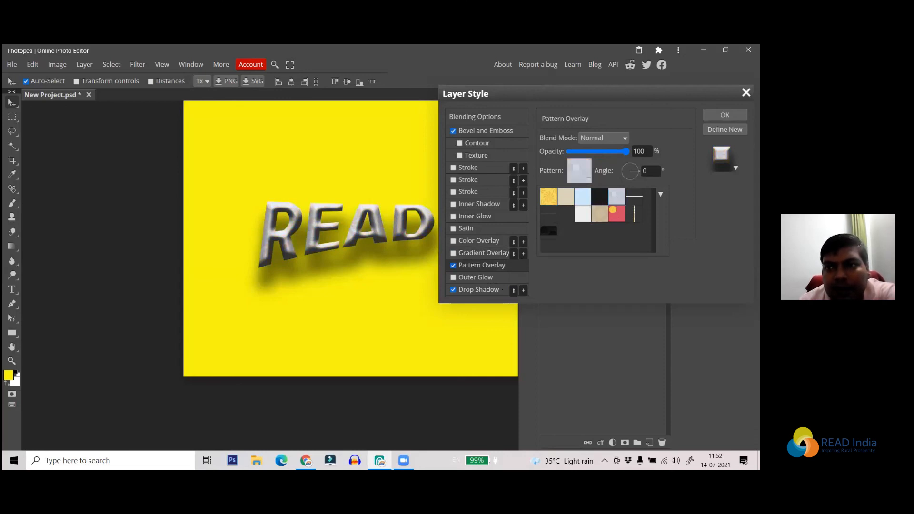
left_click(579, 171)
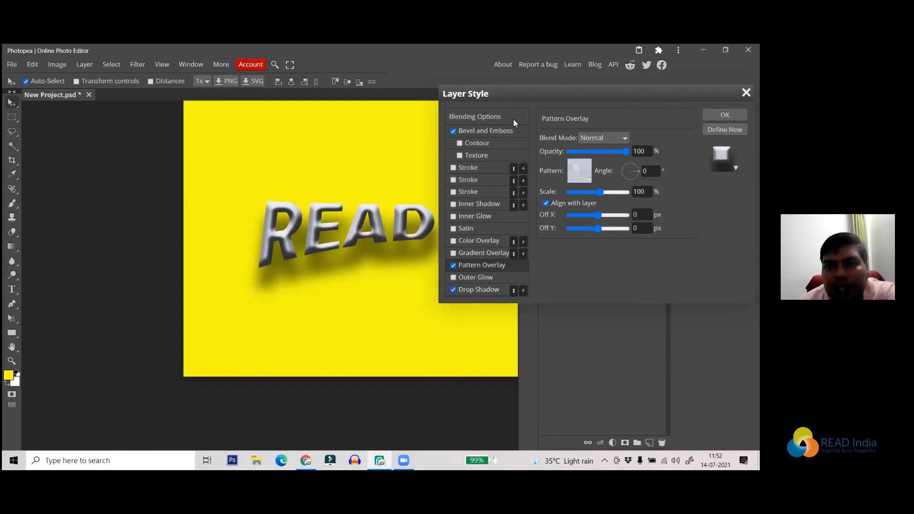
Switch from Pattern Overlay to Inner Glow on the text and discard the open layer style changes.
left_click(453, 266)
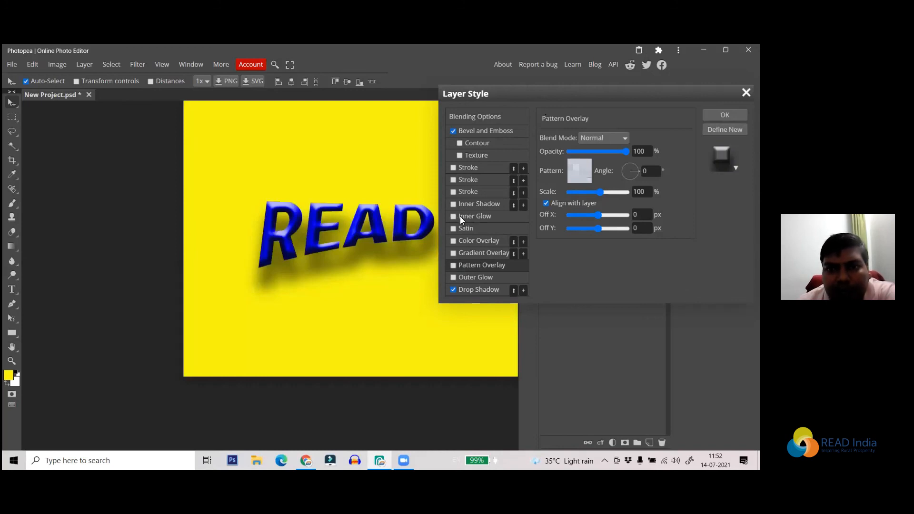
left_click(460, 217)
left_click(454, 216)
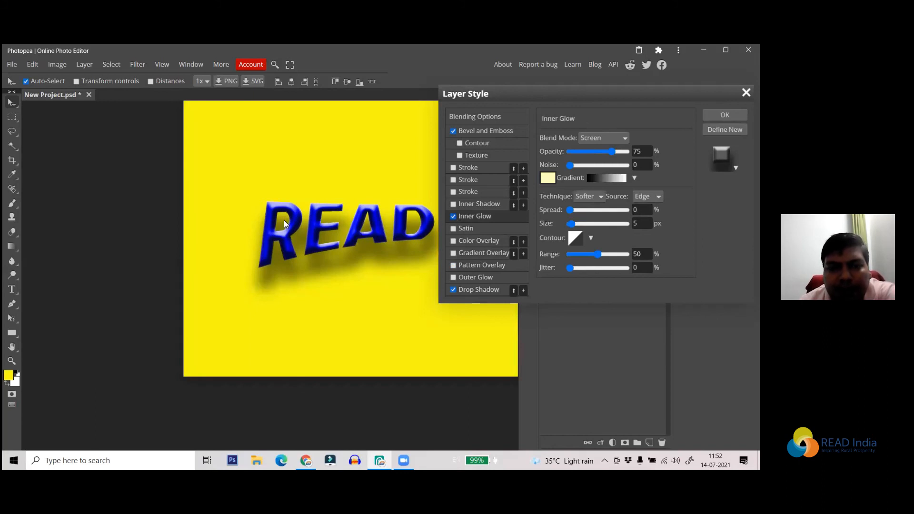
left_click_drag(571, 108, 365, 140)
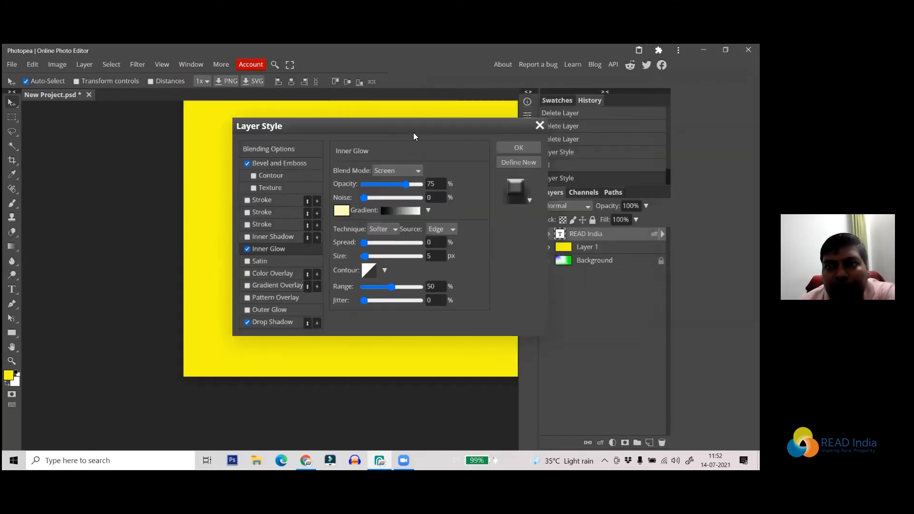
left_click(539, 127)
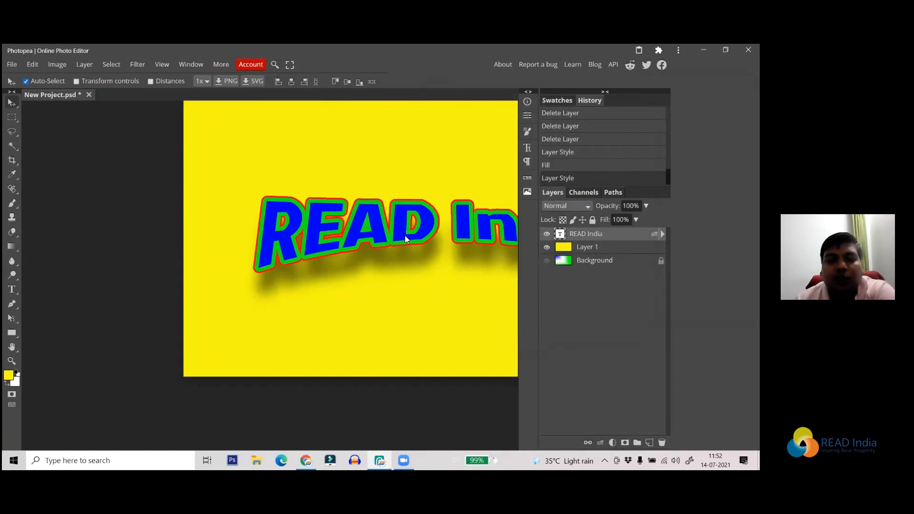
scroll(306, 274, "down", 4)
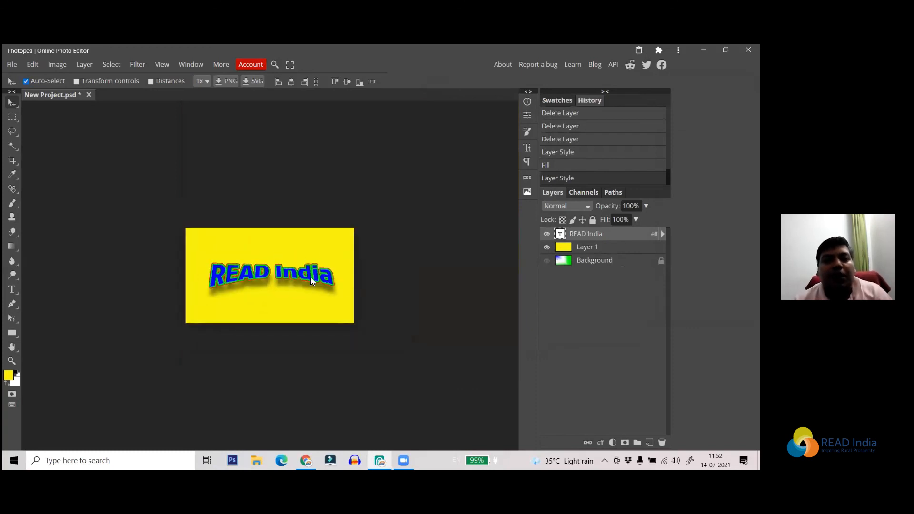
scroll(311, 277, "up", 2)
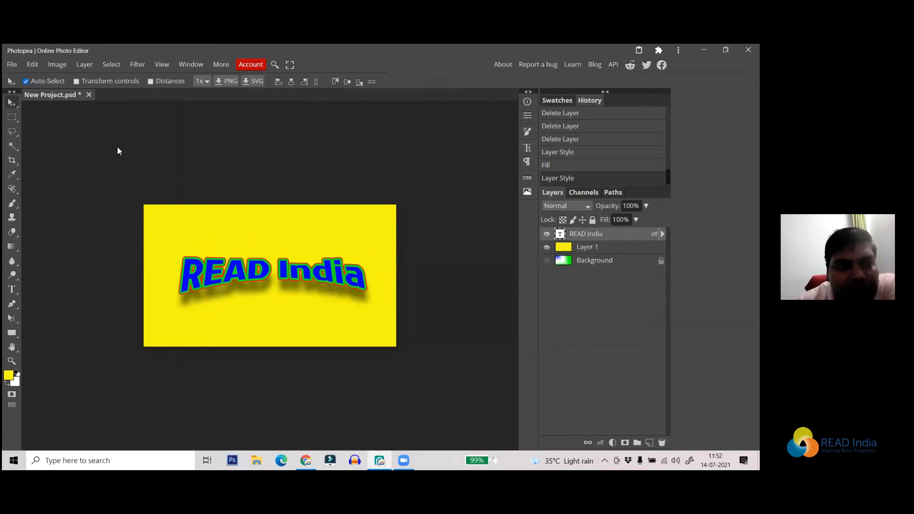
Open the PSD Templates gallery.
left_click(10, 66)
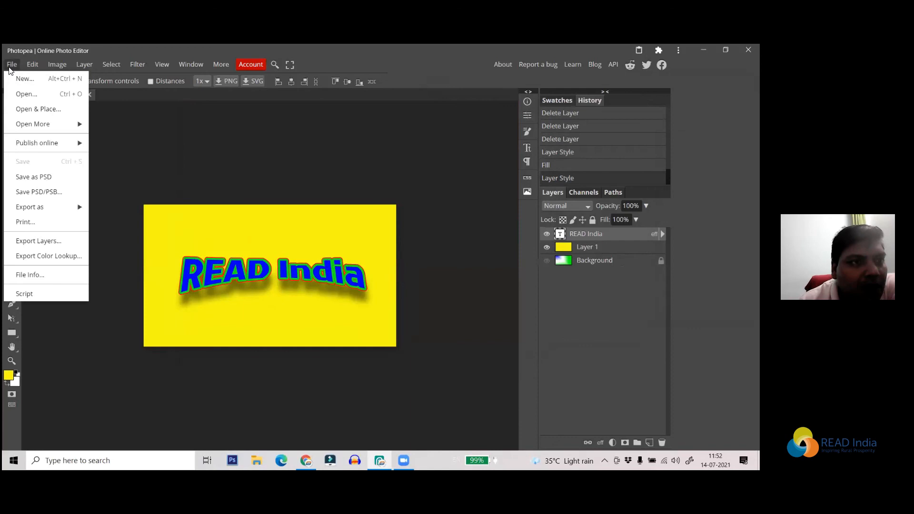
left_click(27, 82)
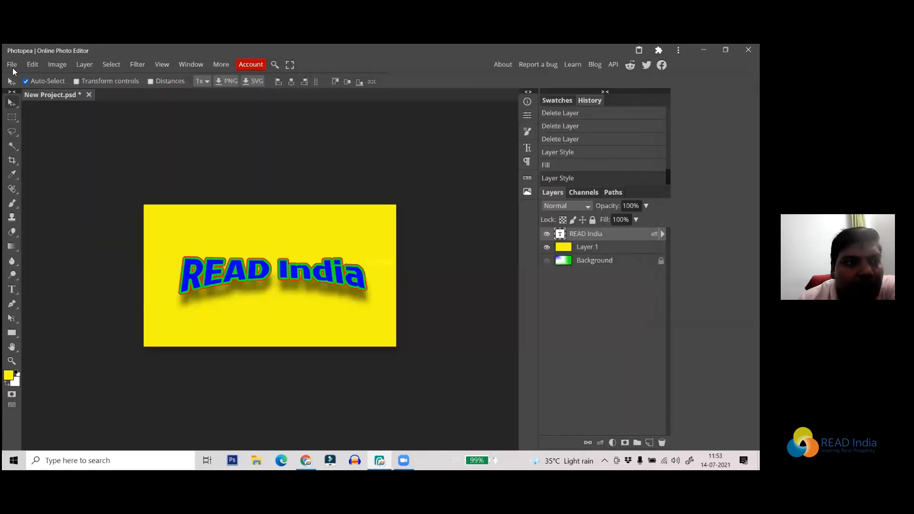
left_click(13, 69)
mouse_move(46, 129)
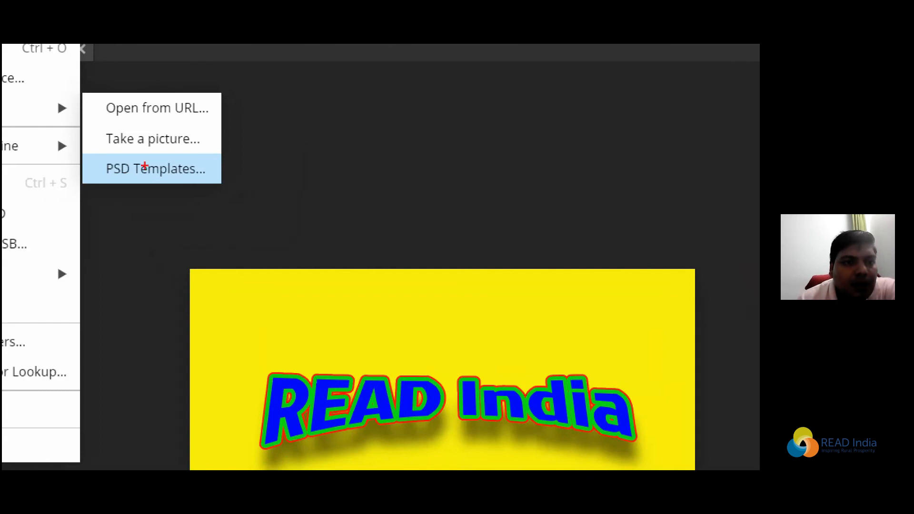
mouse_move(119, 153)
left_mouse_down()
mouse_move(103, 155)
mouse_move(197, 210)
mouse_move(171, 156)
mouse_move(100, 157)
left_mouse_up()
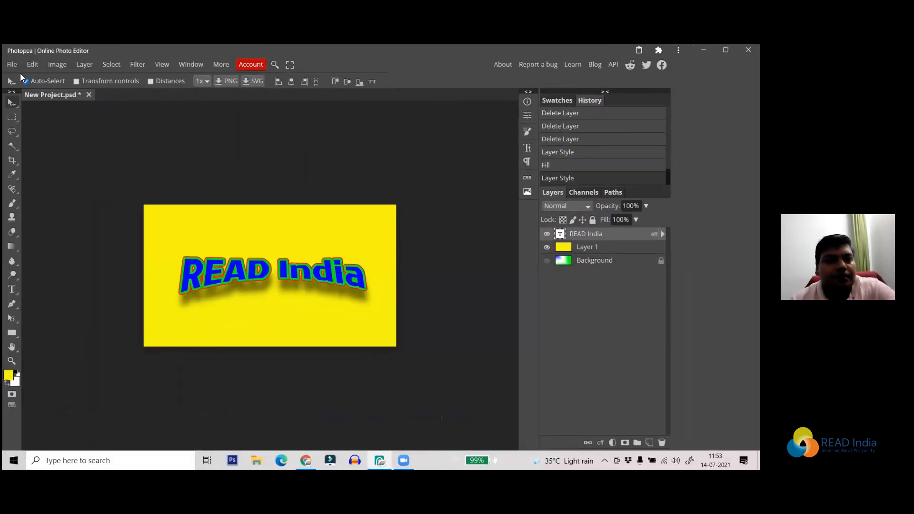
left_click(12, 65)
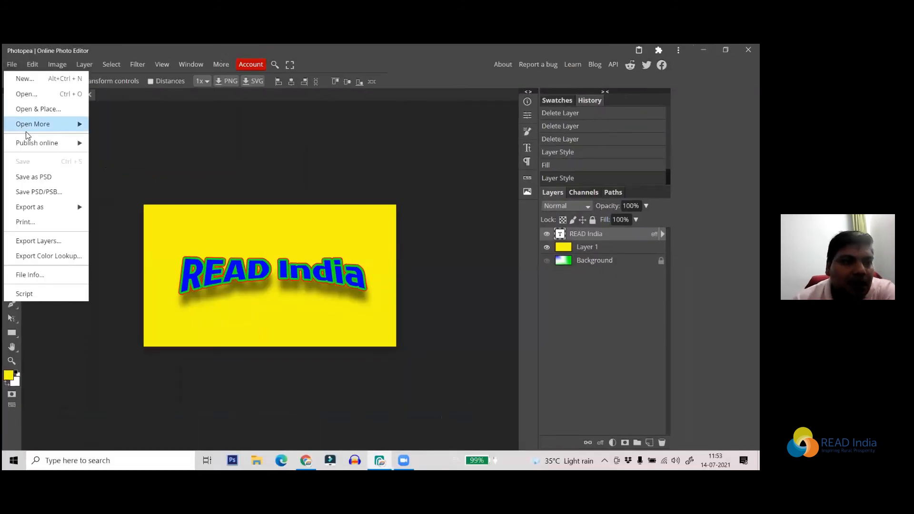
mouse_move(61, 125)
left_click(114, 152)
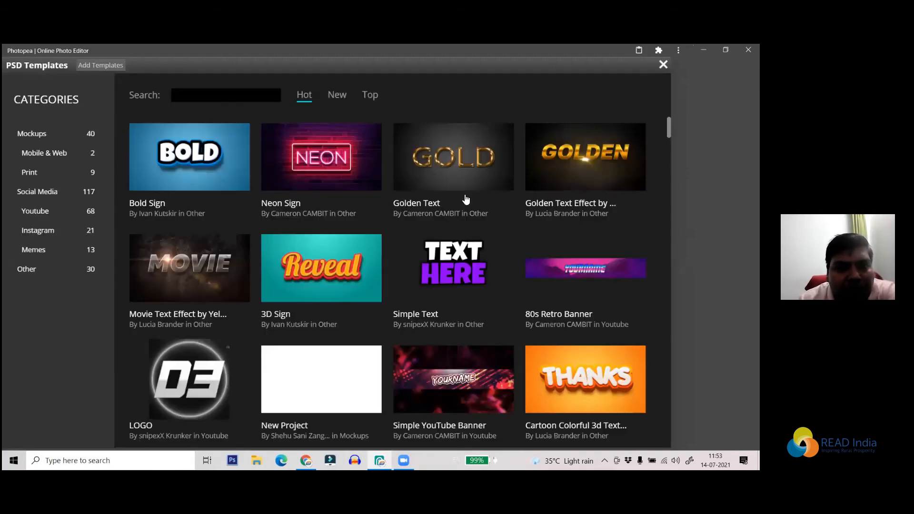
Browse the PSD templates and open the Golden Text Effect by Yellow Digital Tutorials template as a new project.
scroll(464, 200, "down", 8)
scroll(450, 195, "up", 3)
scroll(448, 200, "up", 4)
scroll(445, 216, "up", 2)
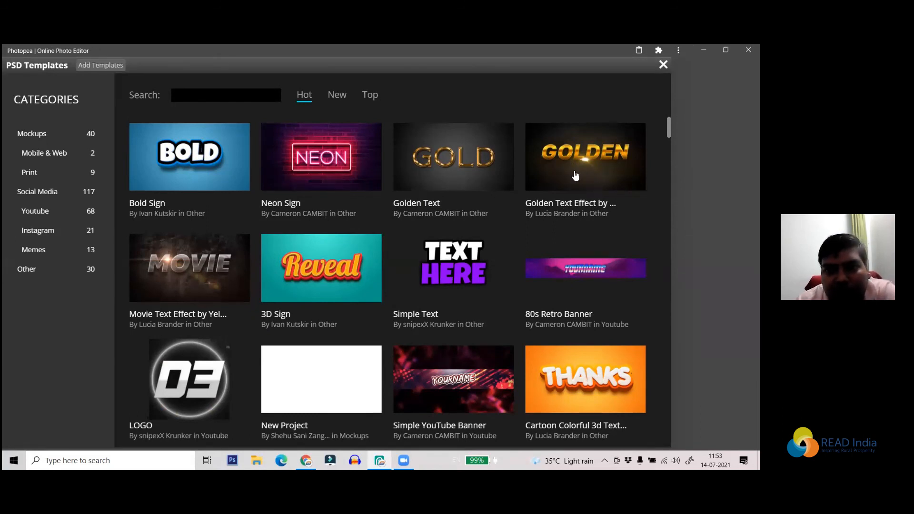
left_click(572, 169)
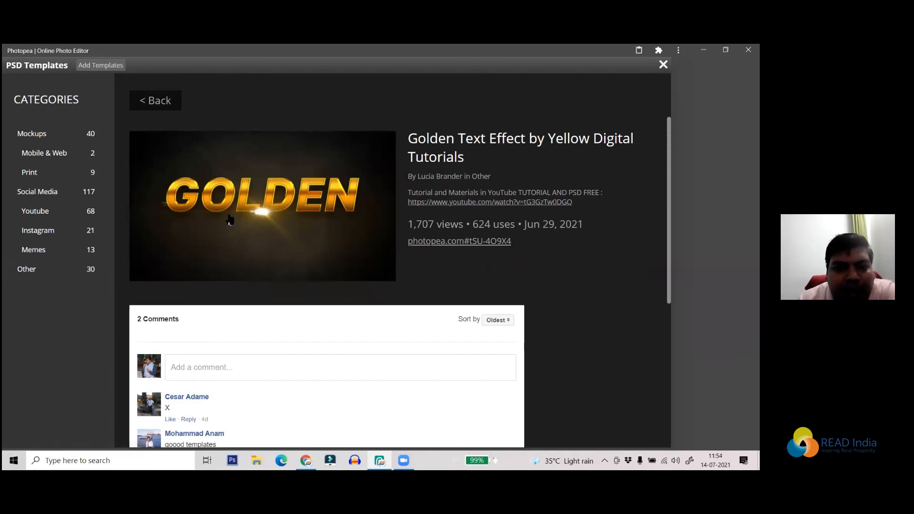
left_click(250, 199)
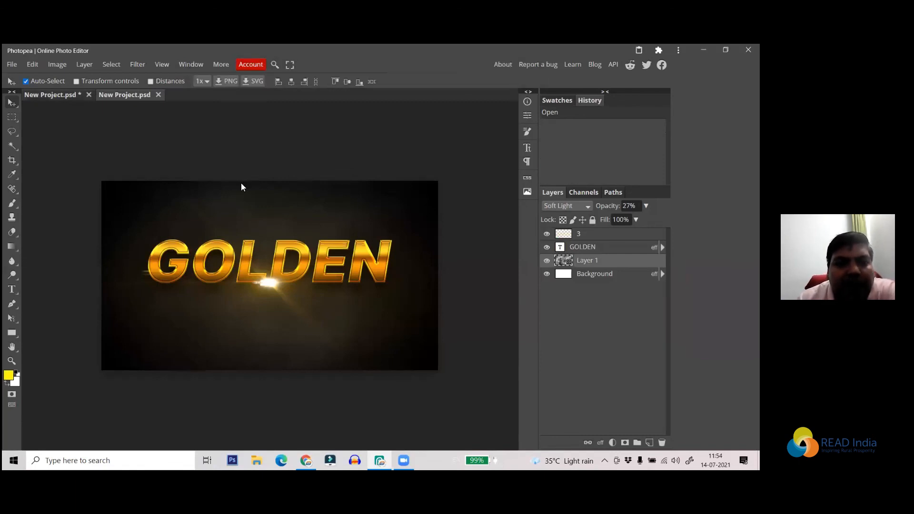
Replace the template's GOLDEN text with READ INDIA using the Type tool.
left_click(13, 289)
left_click(46, 291)
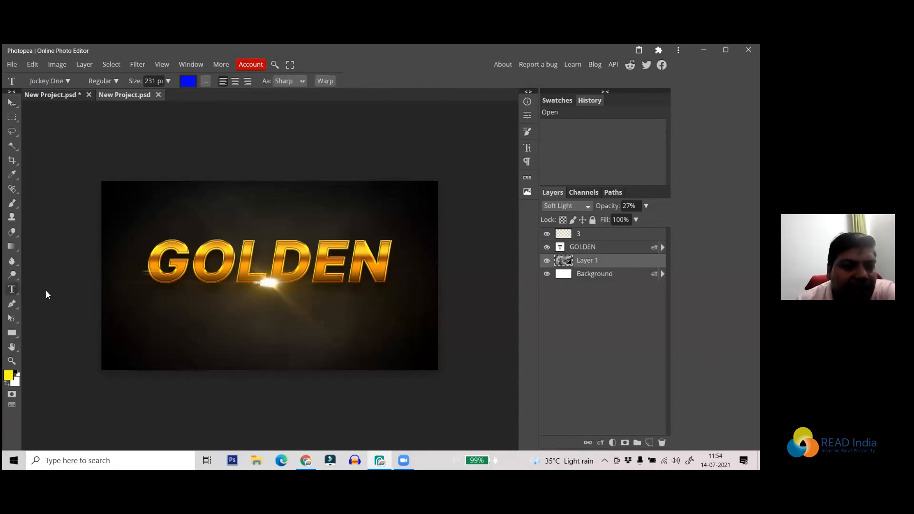
left_click(176, 270)
left_click_drag(145, 266, 391, 265)
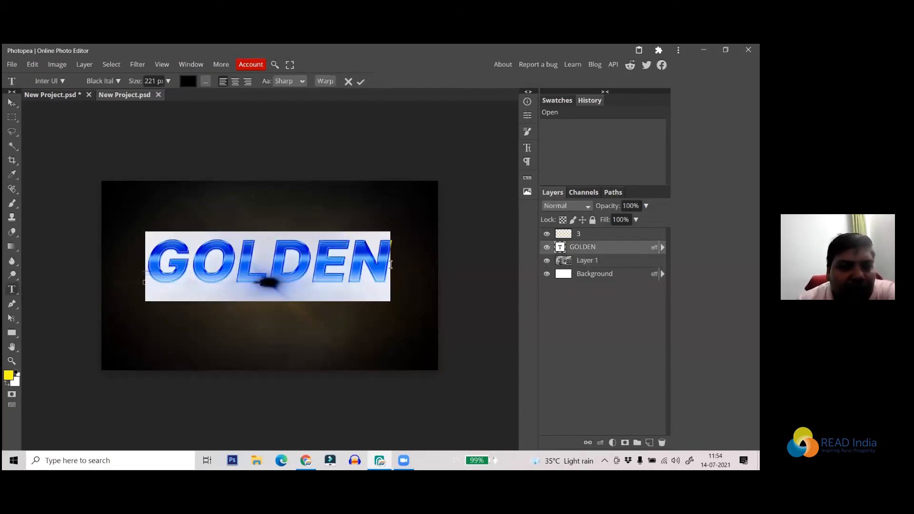
left_click(387, 260)
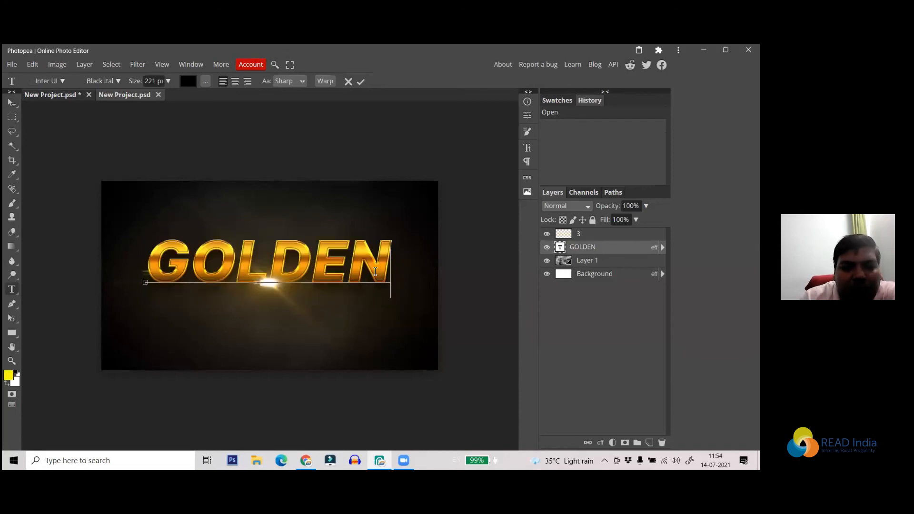
key("BackSpace")
key("BackSpace")
key("BackSpace")
key("BackSpace")
key("BackSpace")
key("BackSpace")
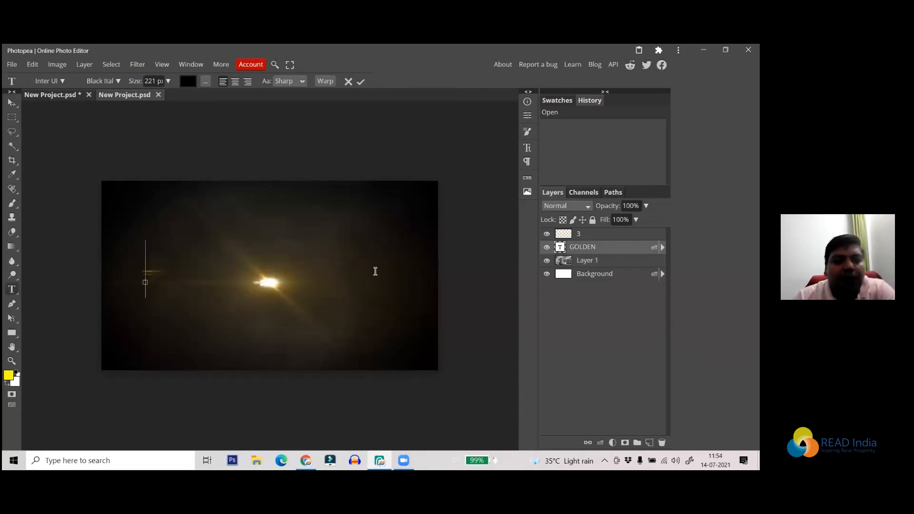
type("RE")
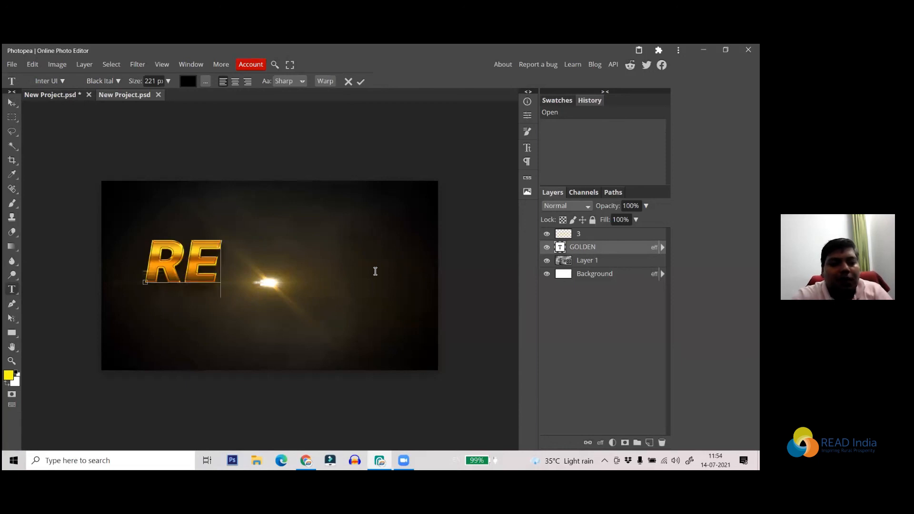
type("AD")
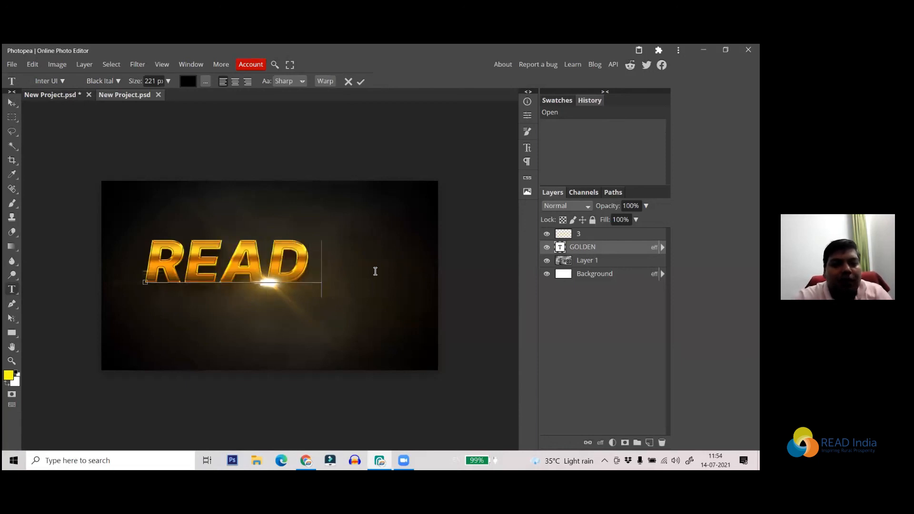
type(" IND")
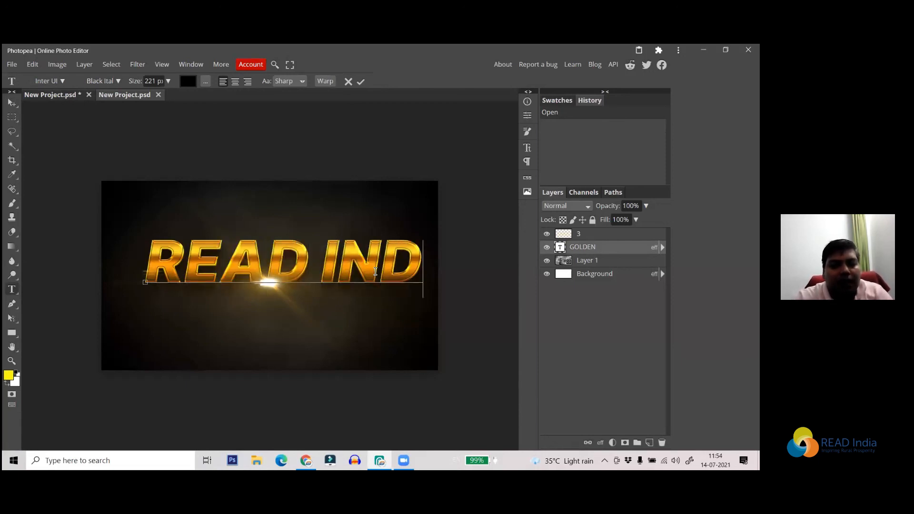
type("IA")
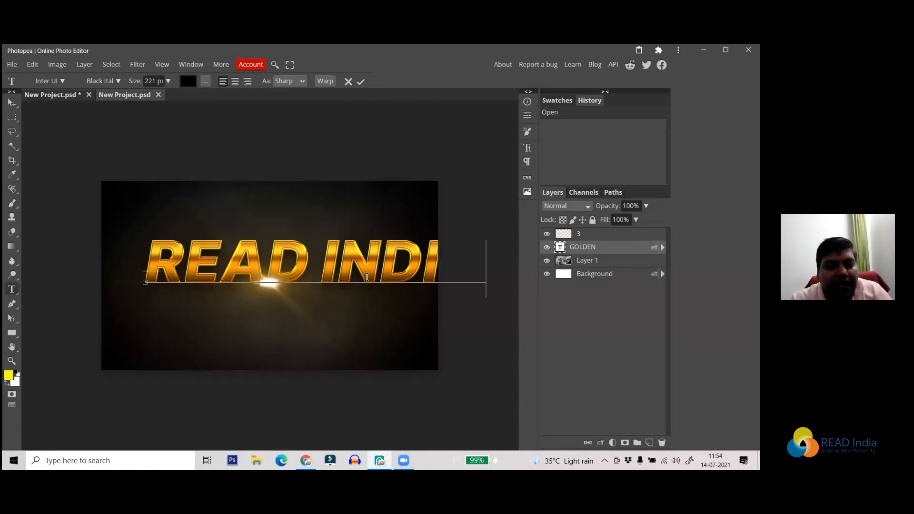
Reduce the whole READ INDIA text to 168 px and apply the text edit.
key("ctrl+a")
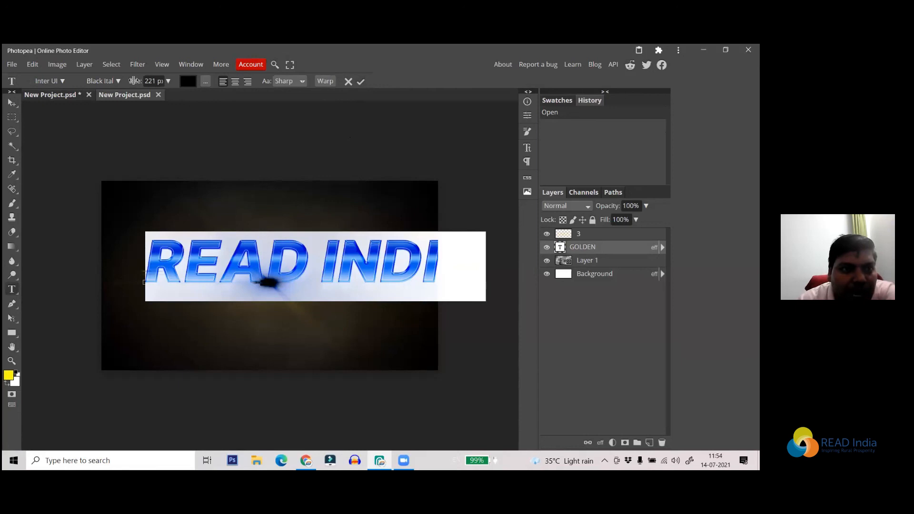
mouse_move(114, 84)
left_mouse_down()
mouse_move(105, 86)
mouse_move(113, 85)
left_mouse_up()
left_click(359, 82)
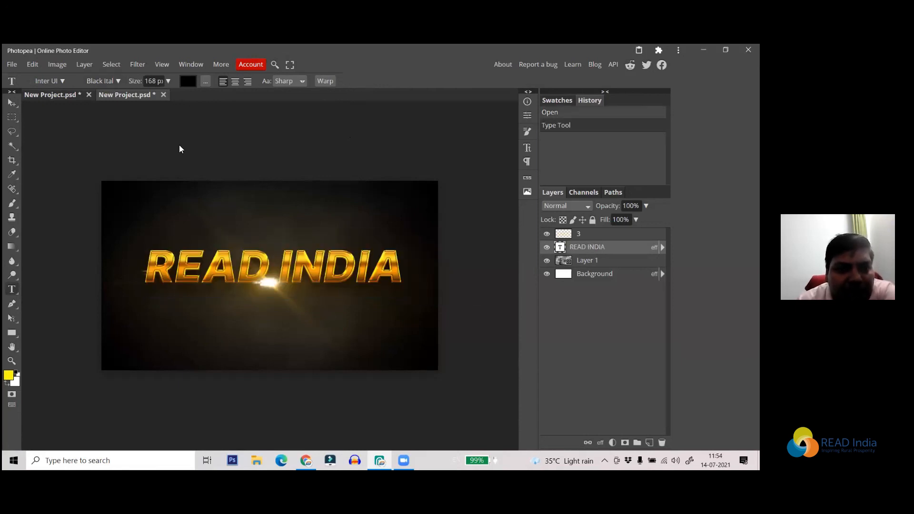
Move the READ INDIA text with the Move tool to below the light flare, near the canvas's lower edge.
left_click(11, 103)
mouse_move(189, 264)
left_mouse_down()
mouse_move(184, 221)
mouse_move(186, 251)
left_mouse_up()
left_click_drag(169, 311, 191, 324)
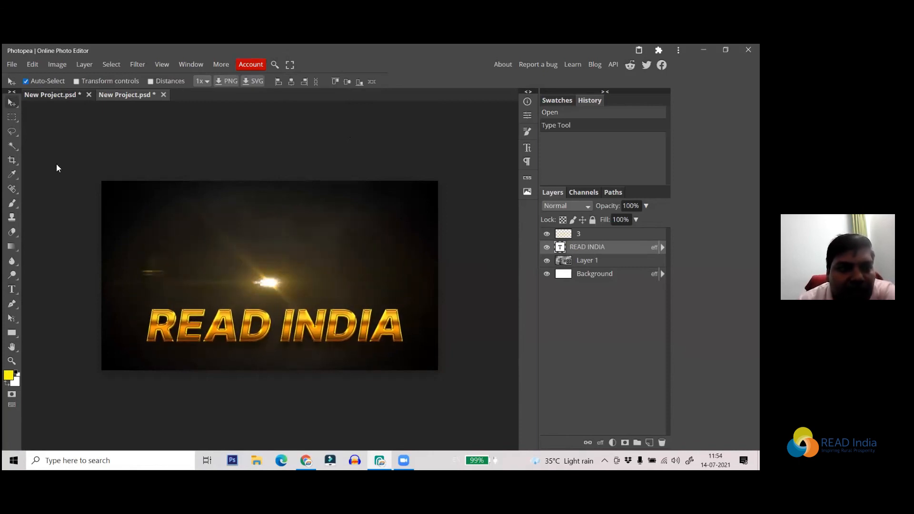
Reopen the PSD Templates gallery to choose another text effect template.
left_click(12, 64)
mouse_move(72, 123)
left_click(139, 154)
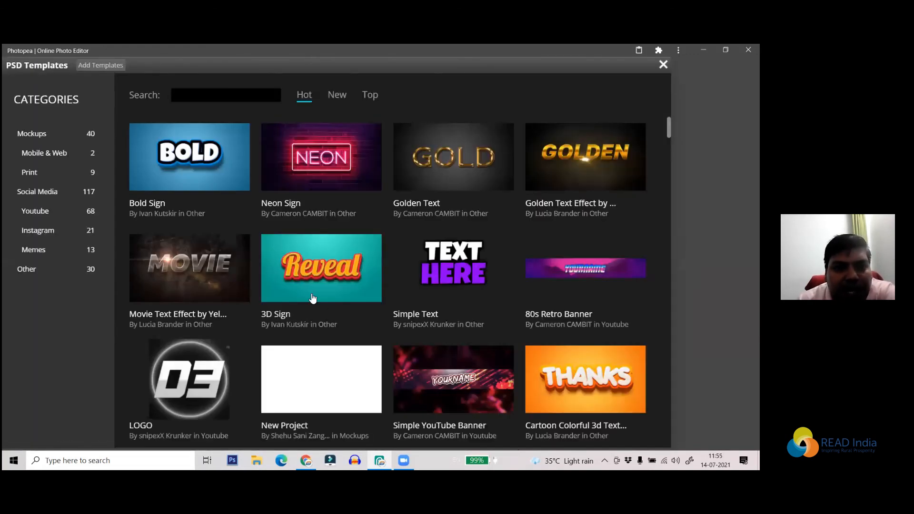
Open the 3D Sign template from the PSD Templates gallery as a new document.
left_click(341, 275)
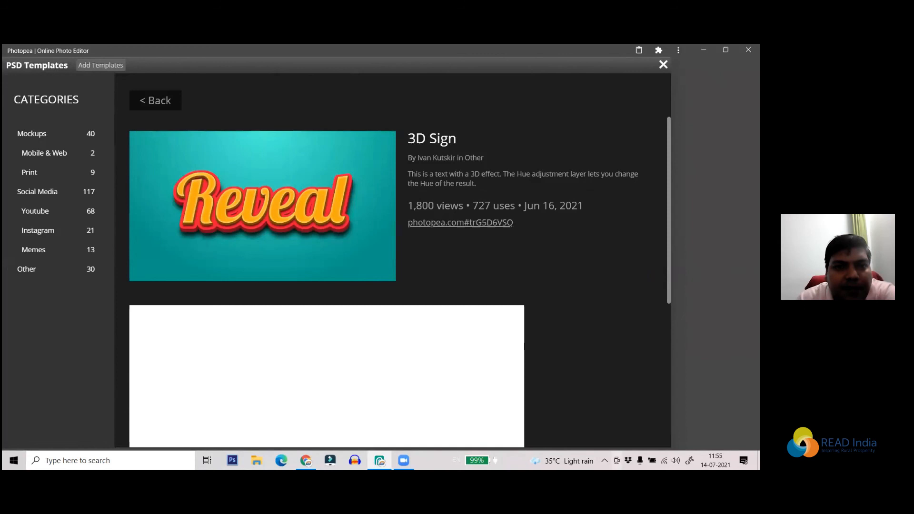
left_click(246, 198)
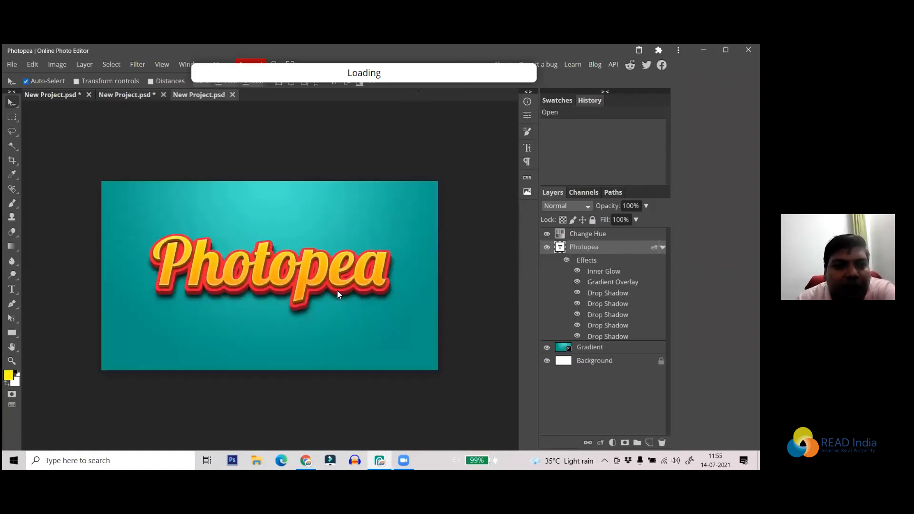
Replace the 3D sign's Photopea text with a person's first name, and swap that for a different first name.
left_click(12, 289)
left_click(205, 265)
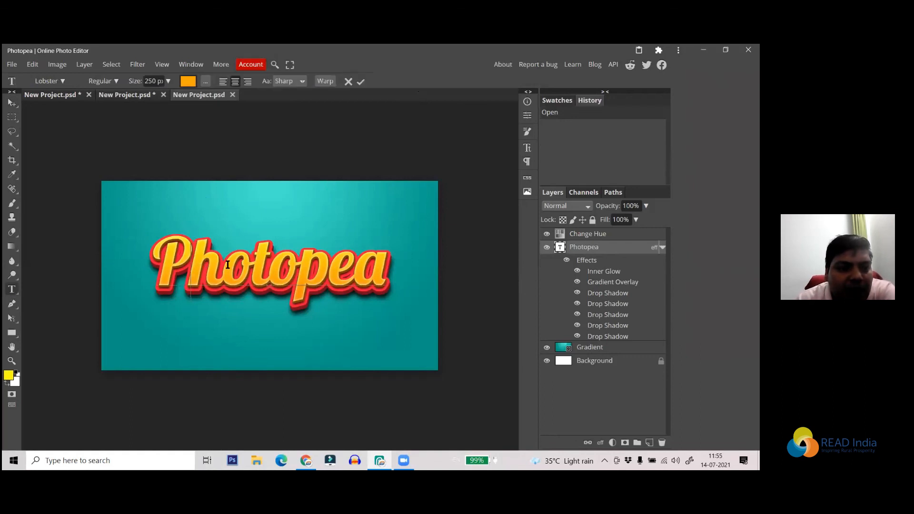
double_click(384, 260)
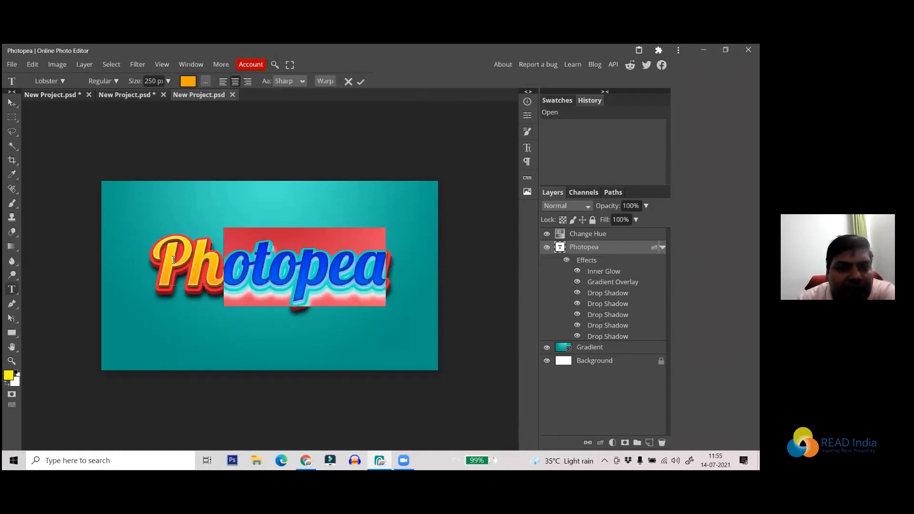
type("N")
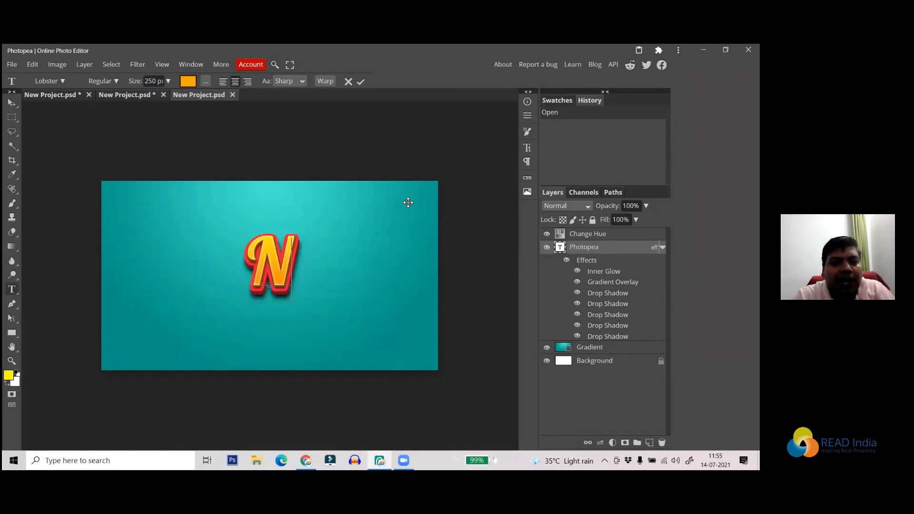
type("E")
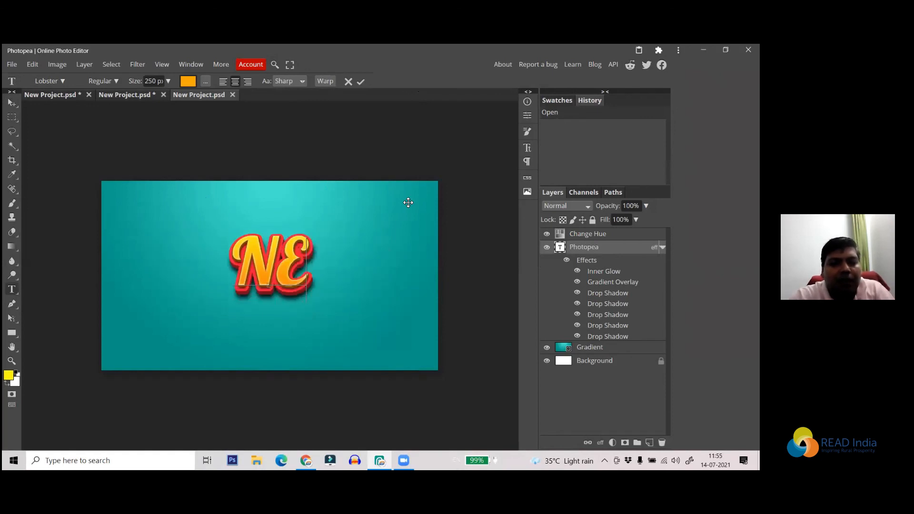
type("HA")
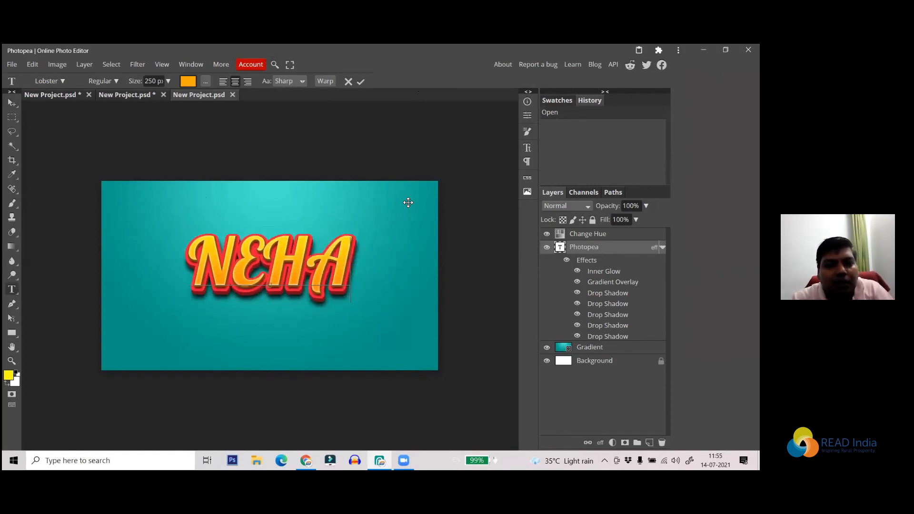
left_click_drag(349, 251, 187, 254)
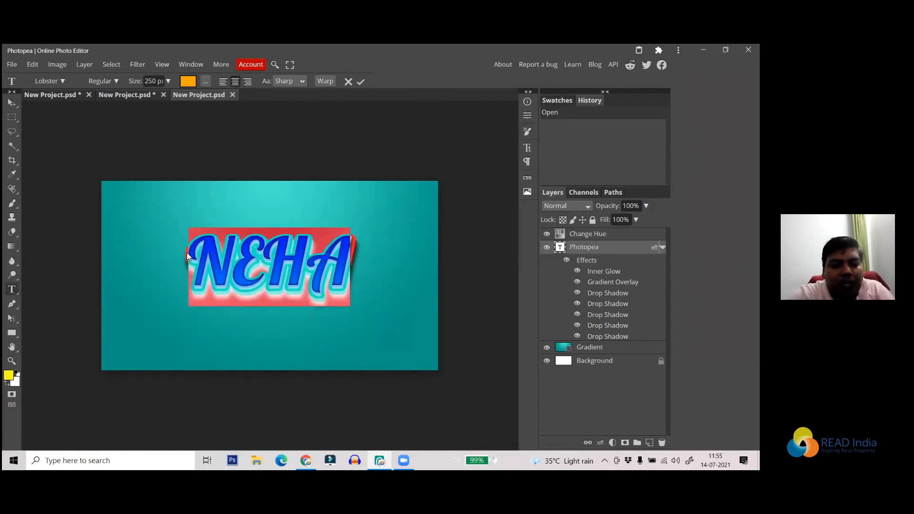
type("RITU")
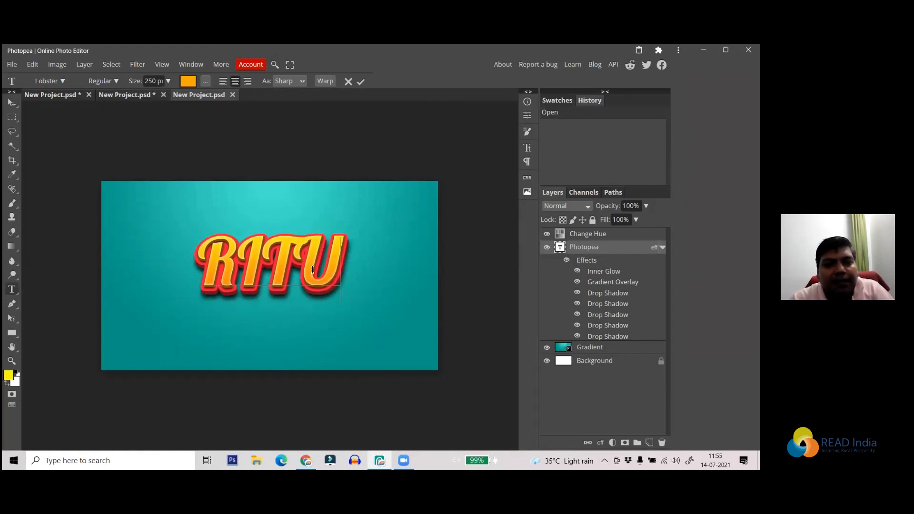
left_click_drag(341, 256, 184, 249)
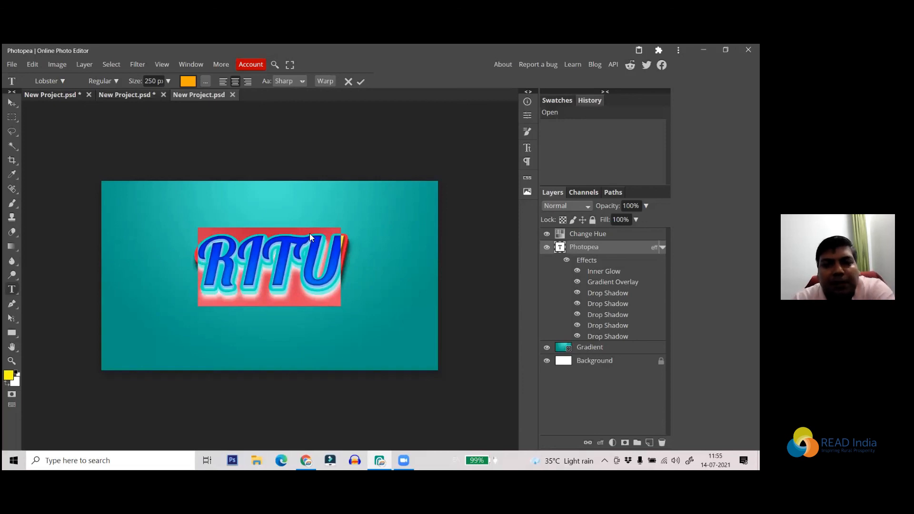
Return to the golden READ INDIA document, apply its text edit and expand the text layer's effects list.
left_click(124, 94)
left_click(248, 320)
left_click_drag(146, 329, 439, 339)
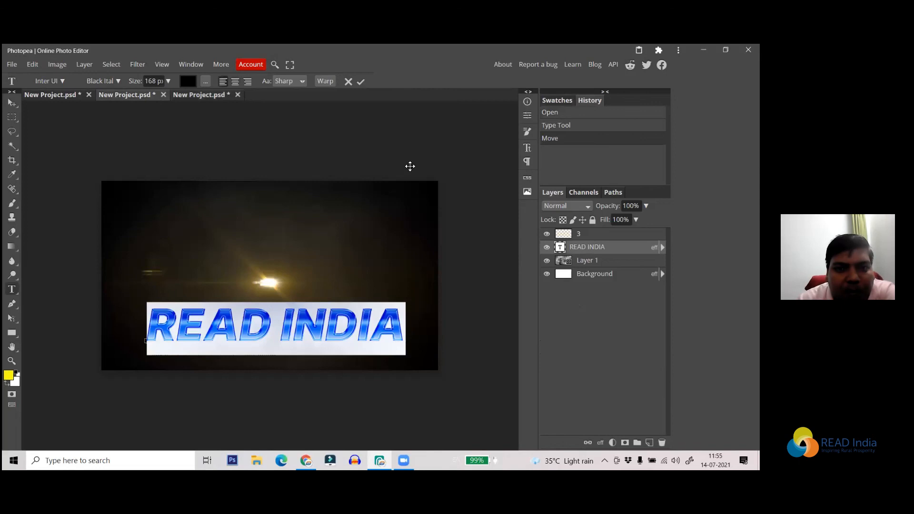
left_click(362, 83)
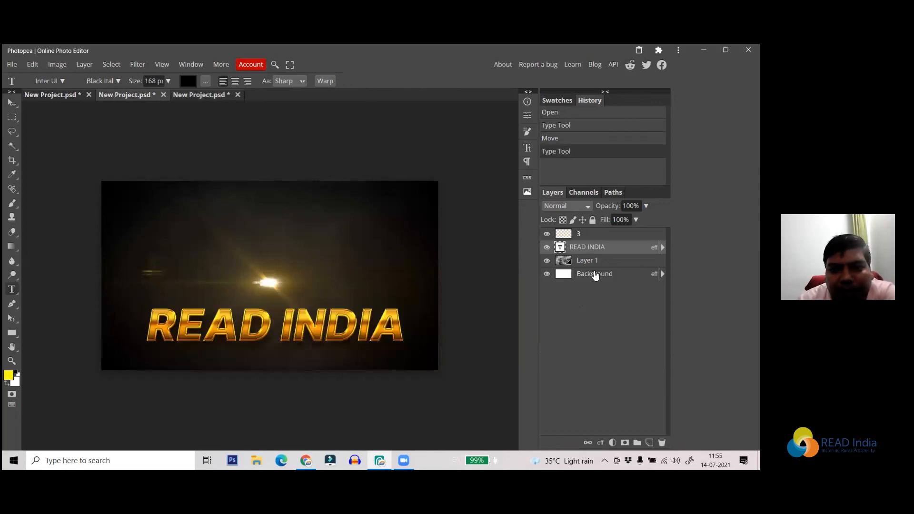
left_click(662, 247)
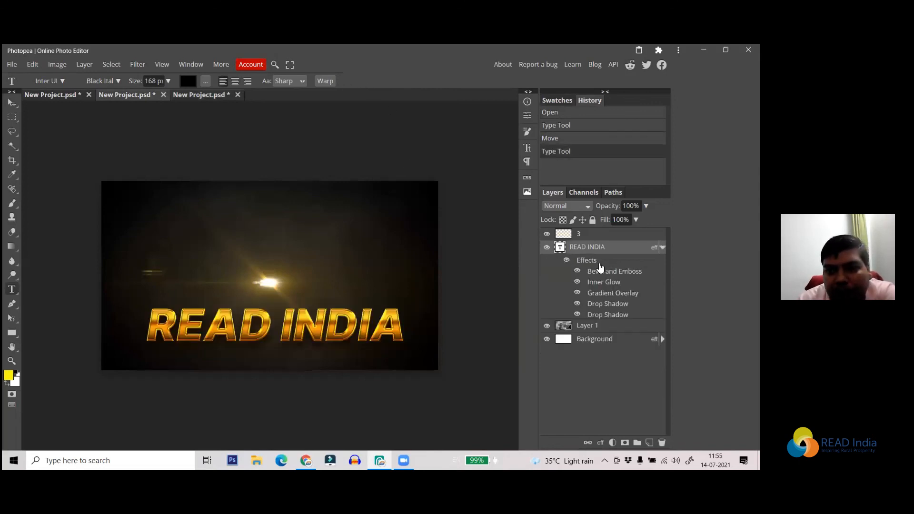
Try a red 14 px outside Stroke effect on the READ INDIA layer and switch it off again.
left_click(601, 443)
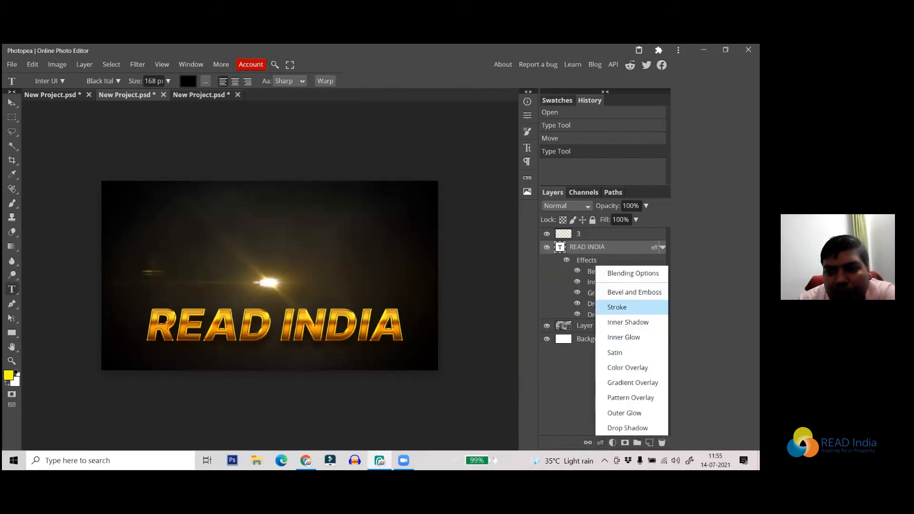
left_click(619, 307)
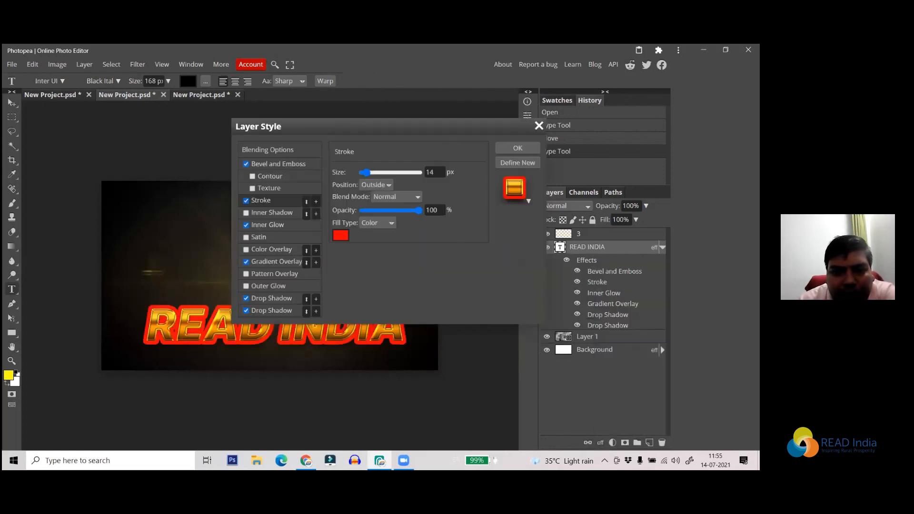
left_click_drag(389, 126, 601, 106)
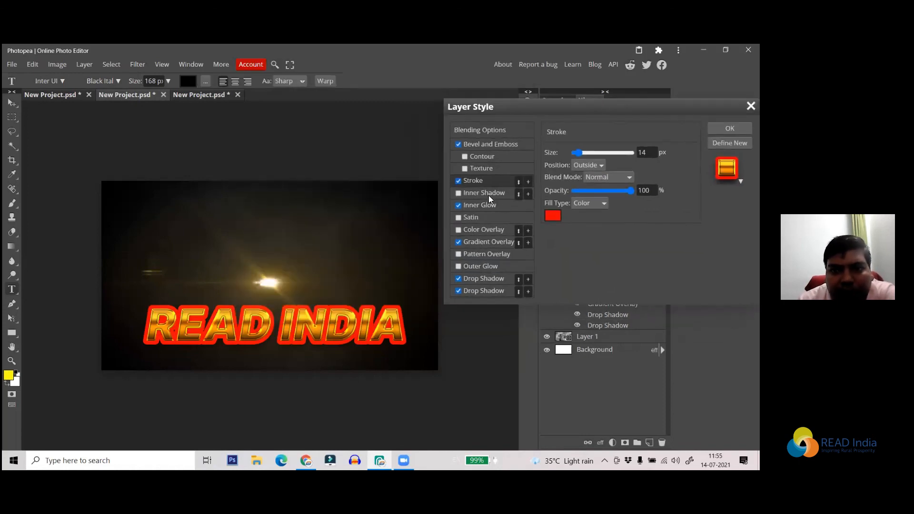
left_click(460, 183)
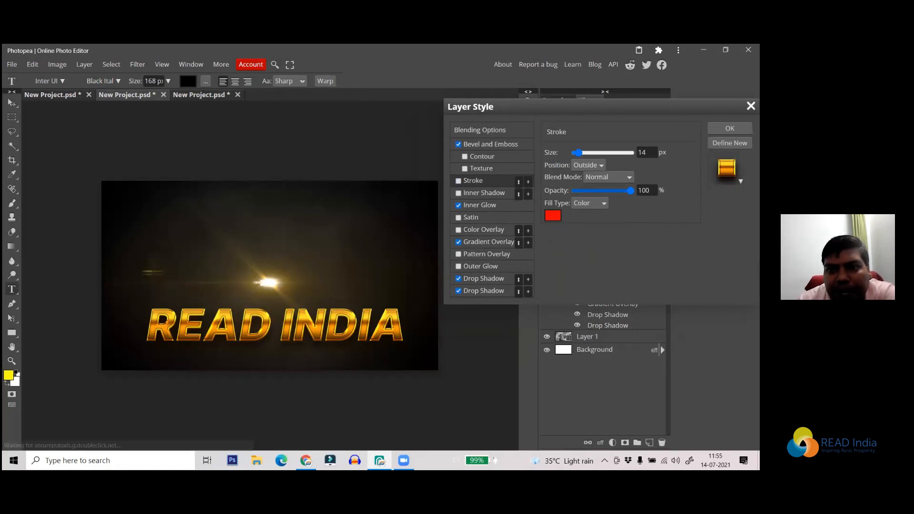
Change the Color Dodge highlight colour of the READ INDIA layer's Bevel and Emboss effect to a medium green.
left_click(502, 147)
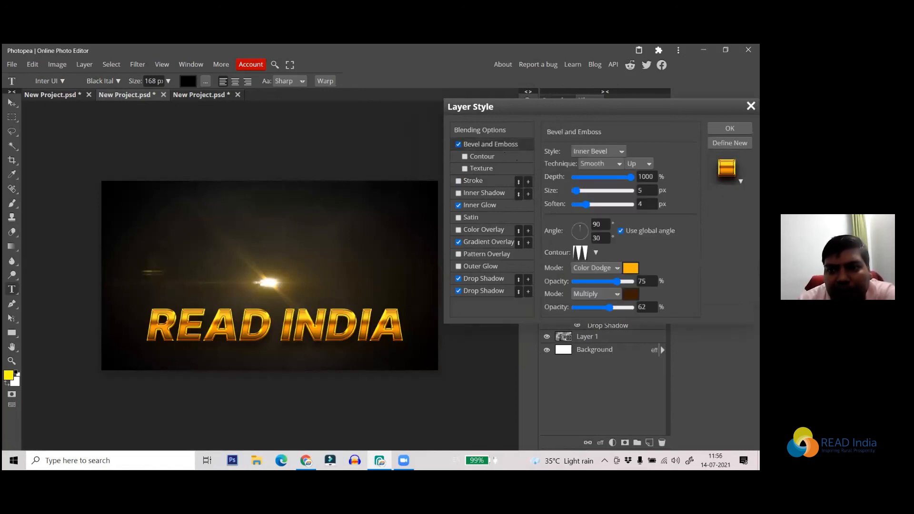
left_click(631, 269)
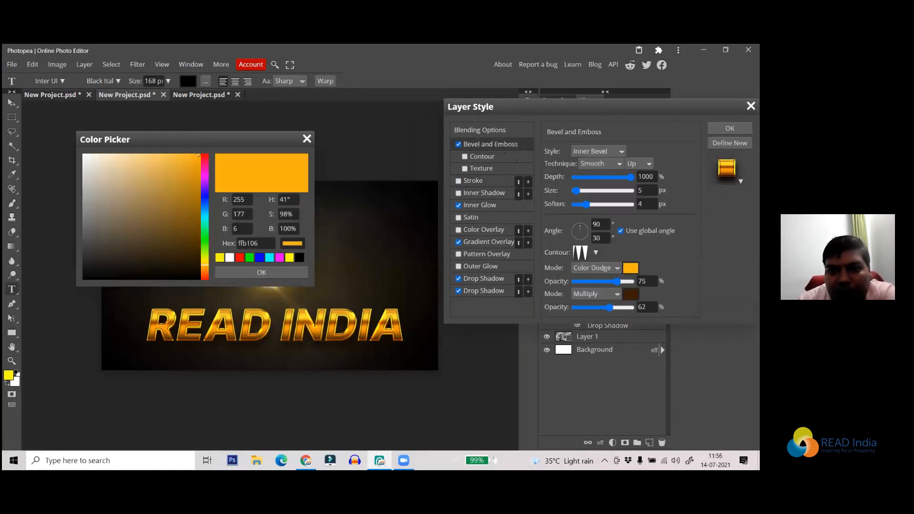
left_click_drag(263, 144, 655, 139)
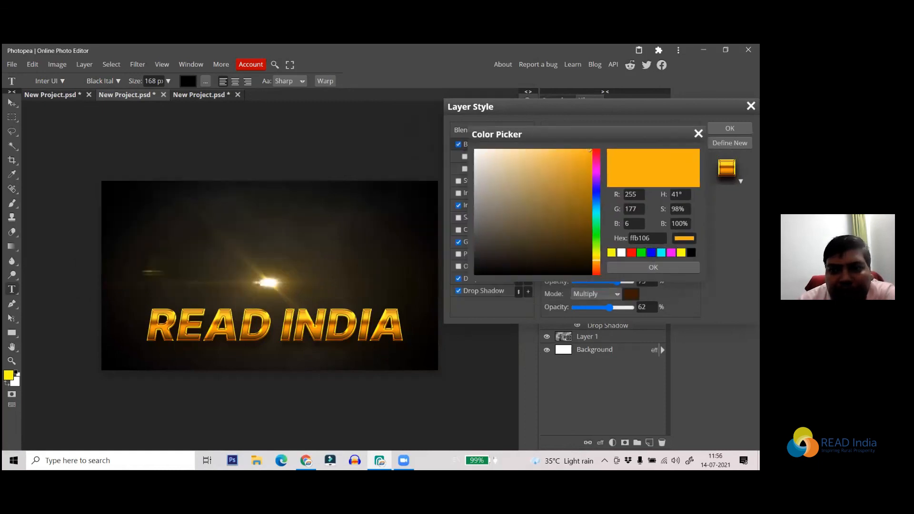
left_click(641, 252)
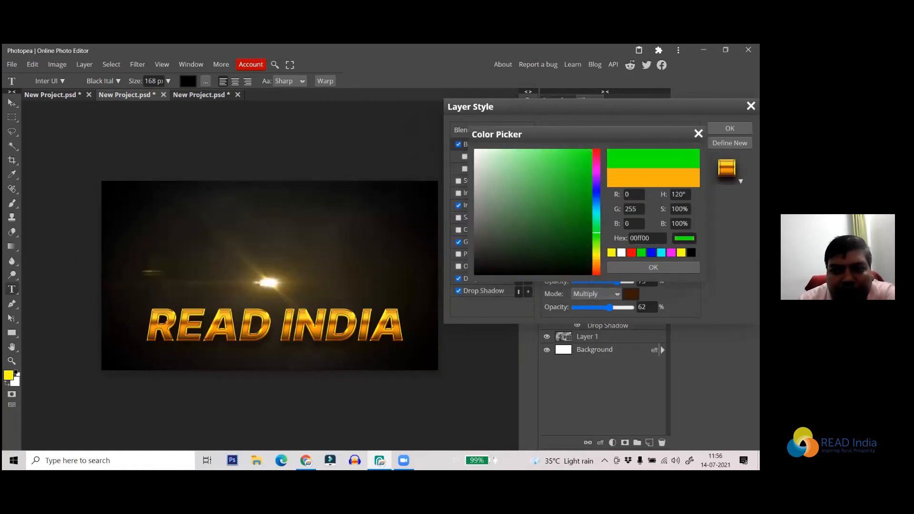
left_click(558, 164)
left_click(653, 267)
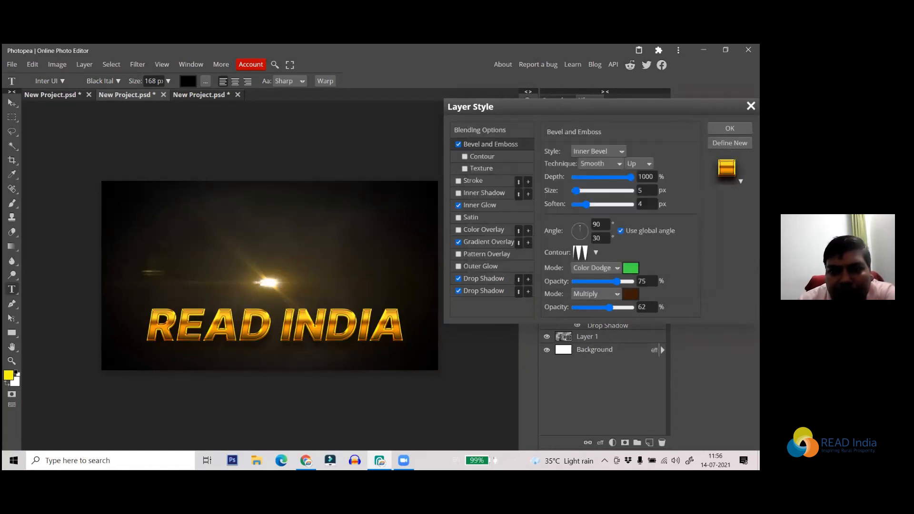
Recolour the 43% stop of the READ INDIA layer's Gradient Overlay to green 00ff00.
left_click(498, 243)
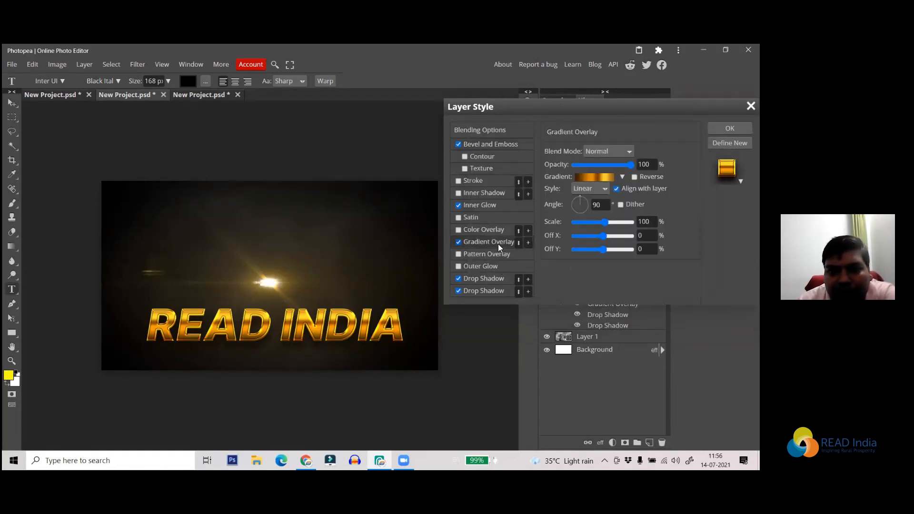
left_click(596, 177)
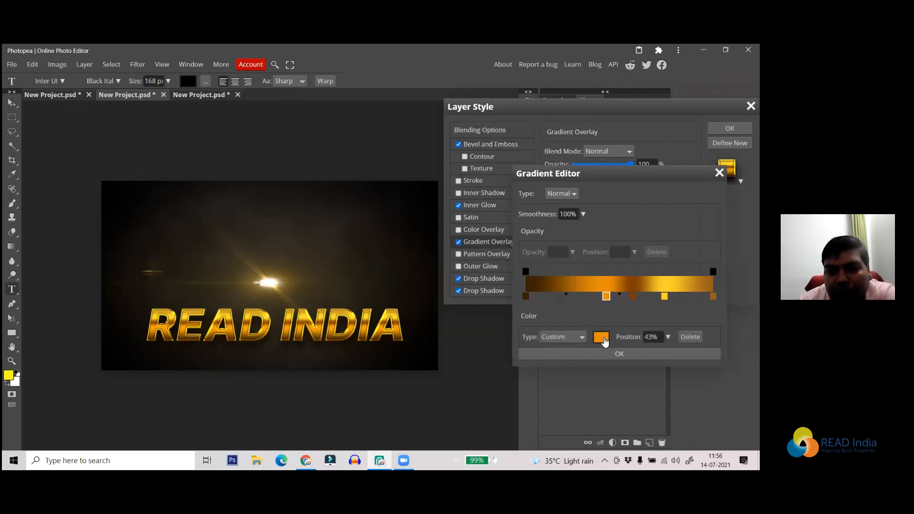
left_click(603, 341)
left_click(250, 258)
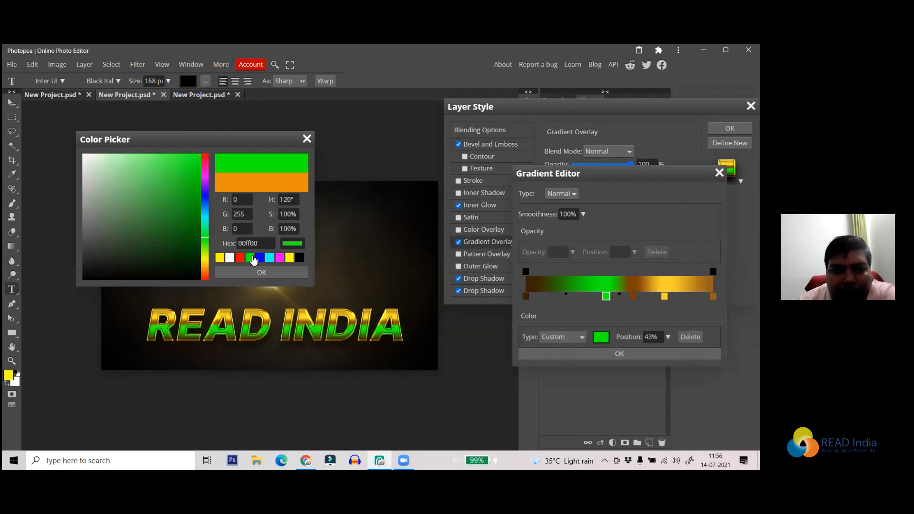
left_click(262, 273)
Recolour the gradient's 74% stop to red ff0000 and apply the gradient and layer style.
left_click(664, 296)
left_click(601, 337)
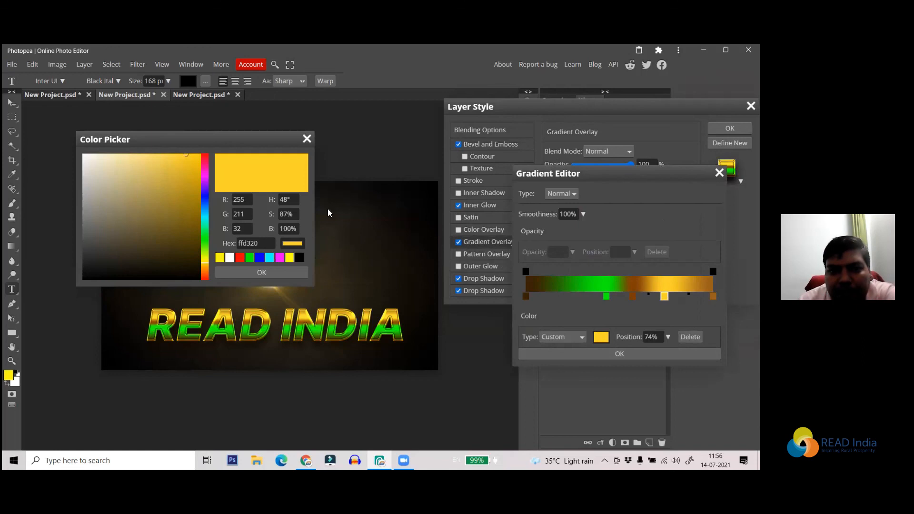
left_click(240, 258)
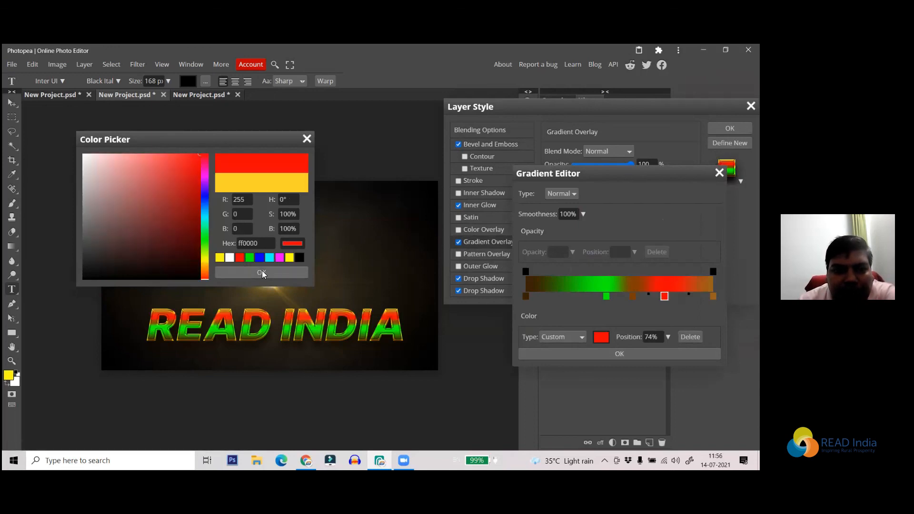
left_click(261, 272)
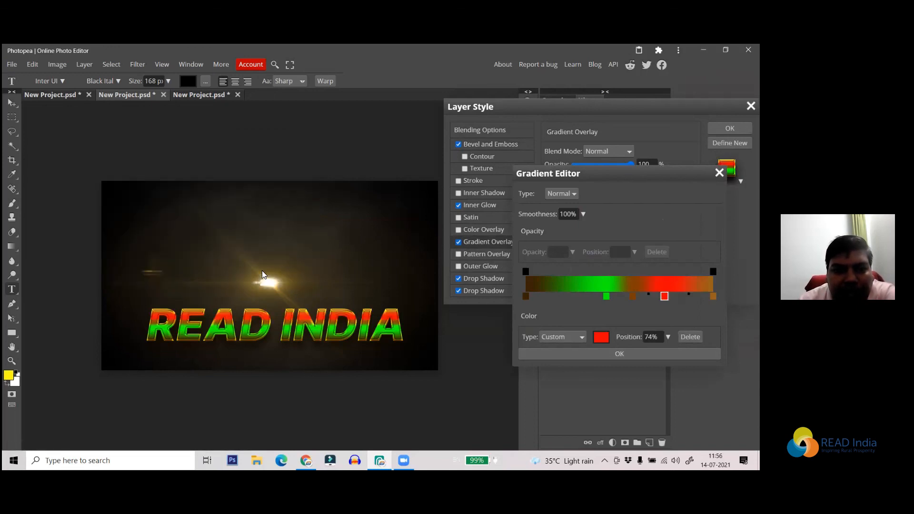
left_click(614, 356)
left_click(730, 128)
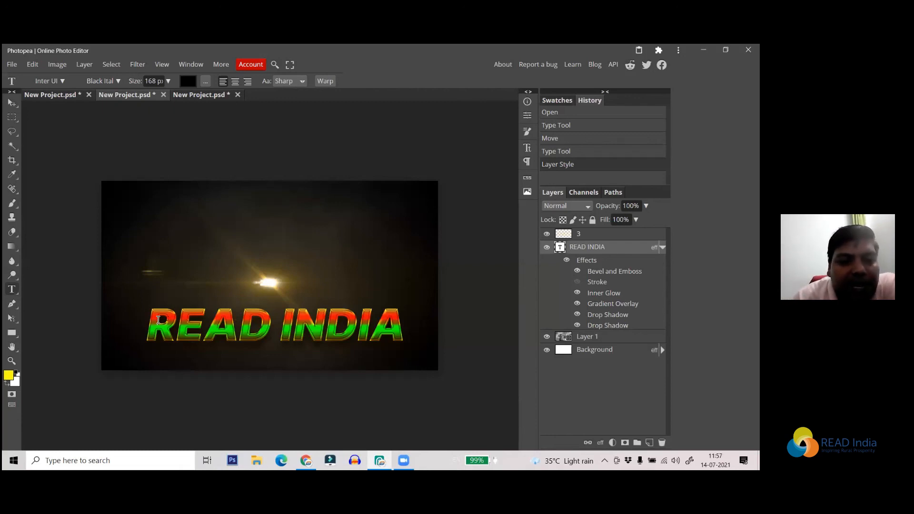
Select the whole READ INDIA text for editing with the Type tool.
left_click(152, 317)
left_click_drag(149, 317, 410, 326)
left_click(395, 317)
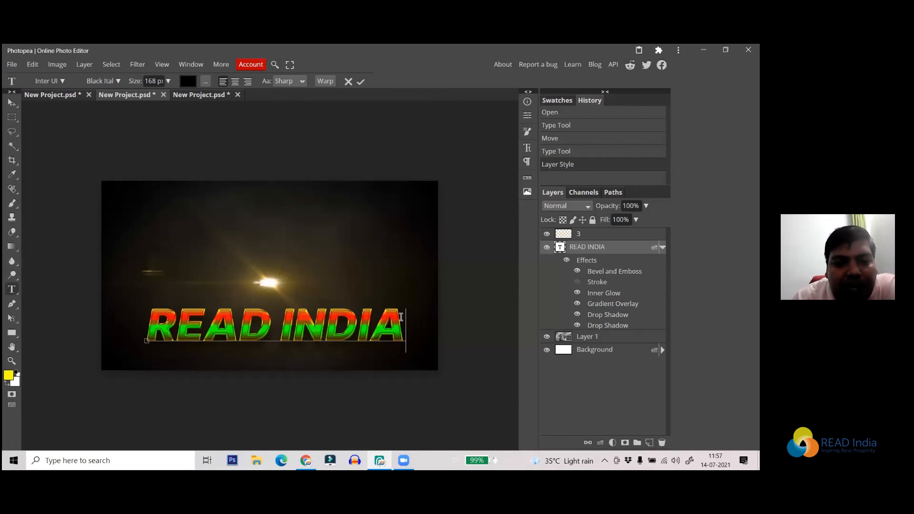
double_click(151, 323)
left_click(414, 319, "shift")
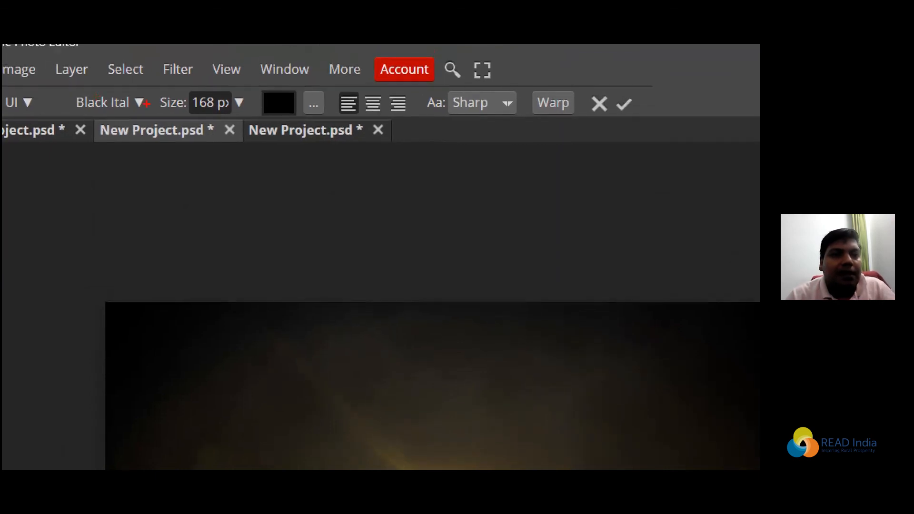
mouse_move(153, 113)
left_mouse_down()
mouse_move(171, 133)
mouse_move(241, 128)
left_mouse_up()
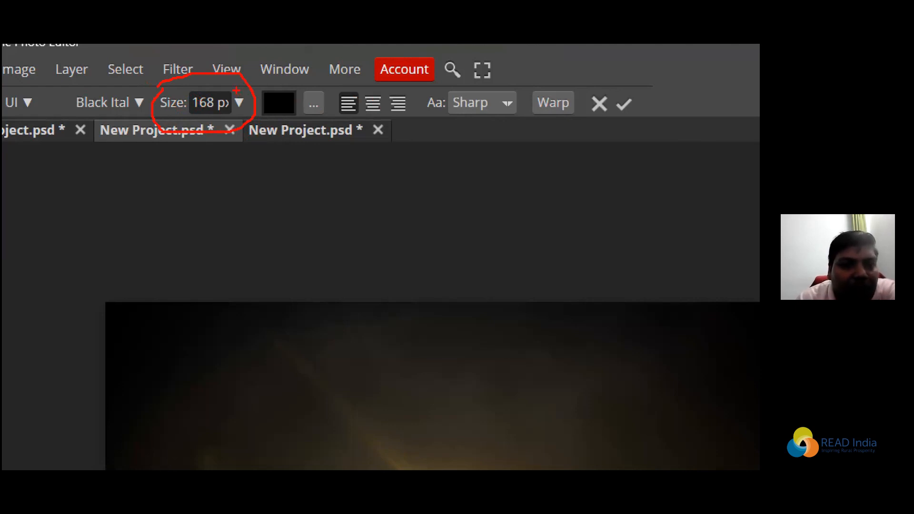
left_click_drag(237, 89, 234, 117)
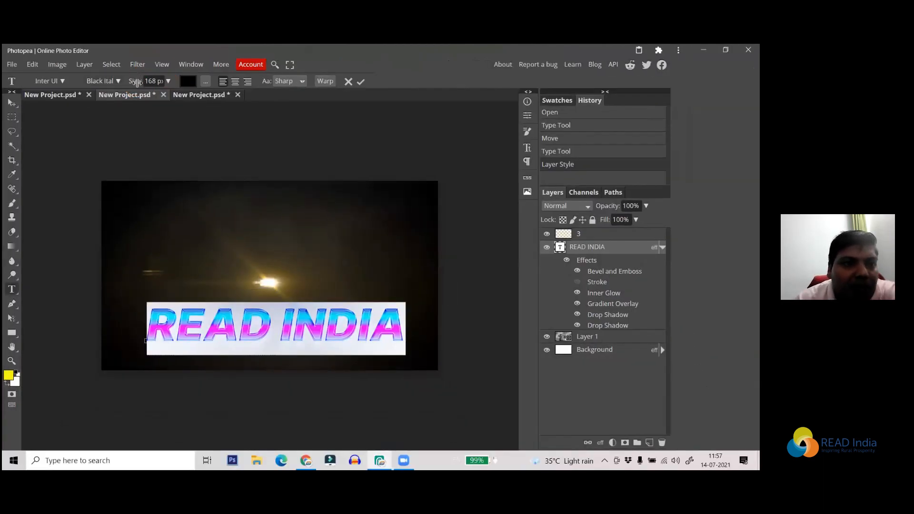
Reduce the selected READ INDIA text to 154 px and move it to just above the light flare.
mouse_move(138, 80)
left_mouse_down()
mouse_move(111, 86)
mouse_move(143, 84)
mouse_move(133, 82)
left_mouse_up()
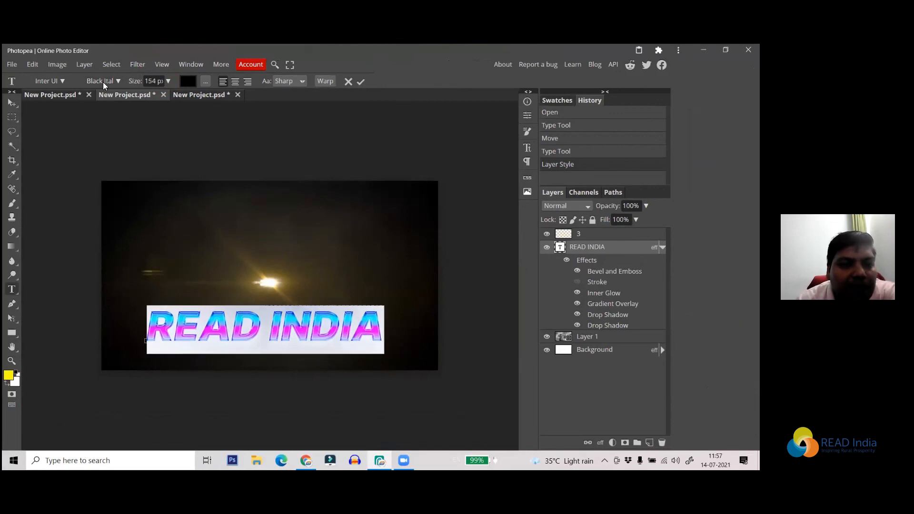
left_click(12, 103)
left_click_drag(166, 316, 168, 240)
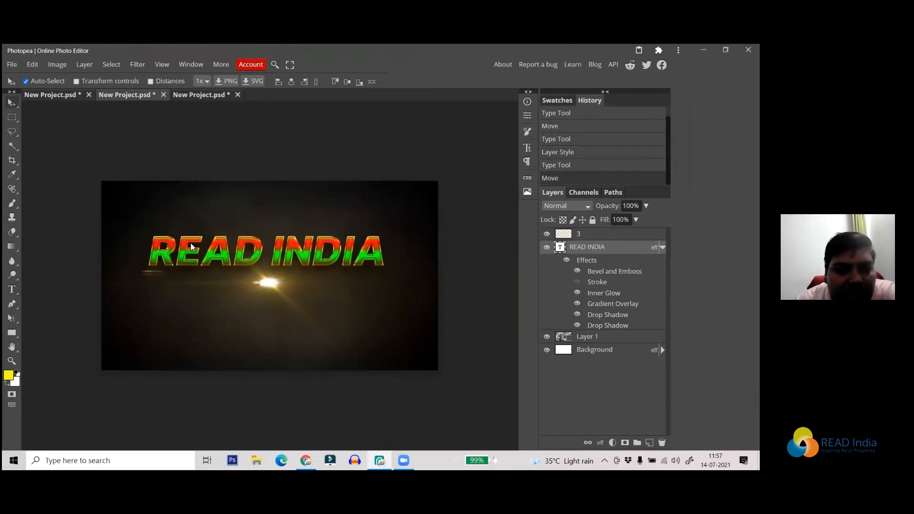
left_click_drag(229, 268, 228, 259)
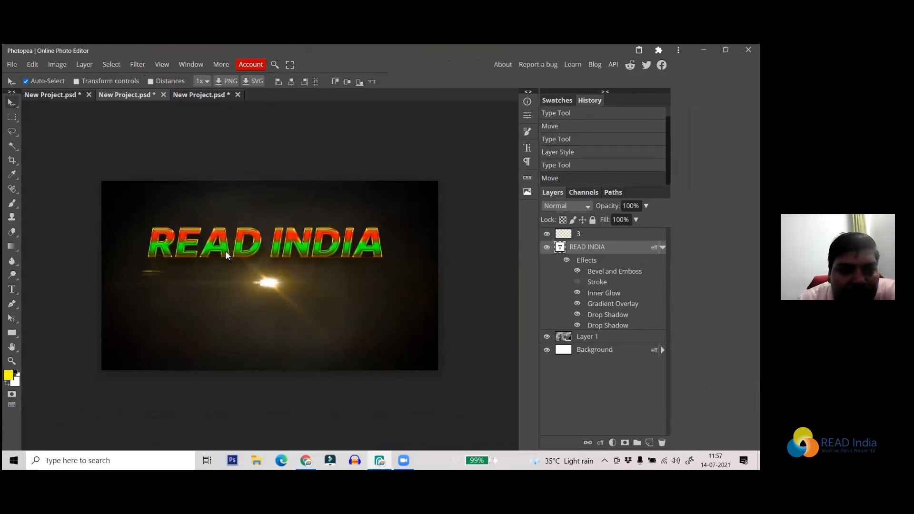